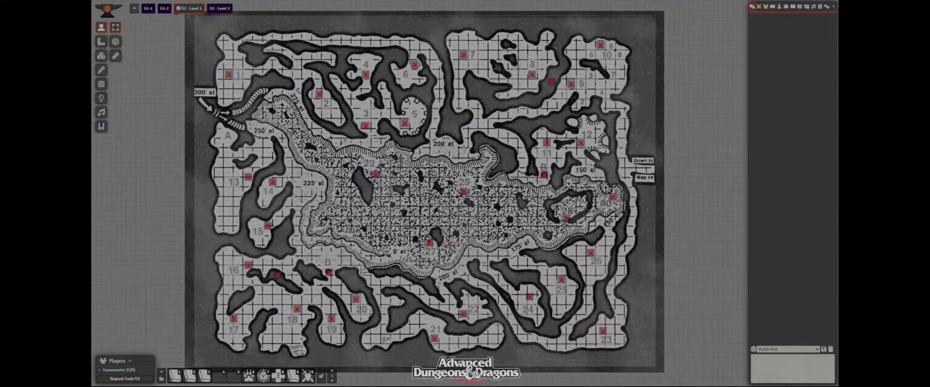
Step: Open the Chapter 4 journal entry on the Glacial Rift of the Frost Giant Jarl at its 1. Guardroom Ice Cavern page
left_click(792, 6)
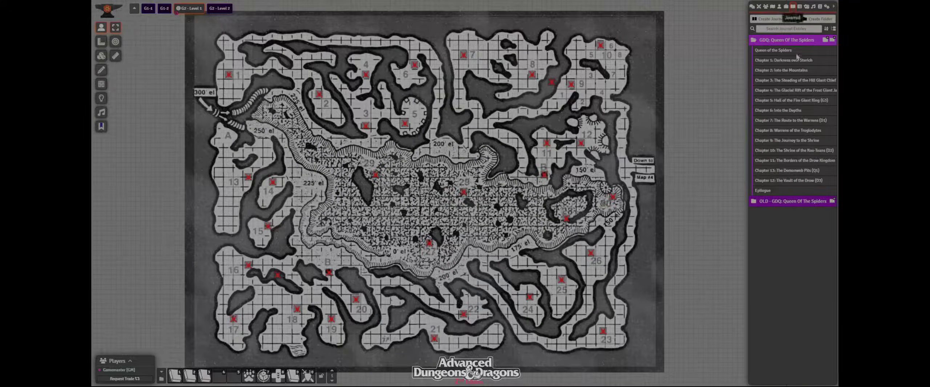
left_click(788, 90)
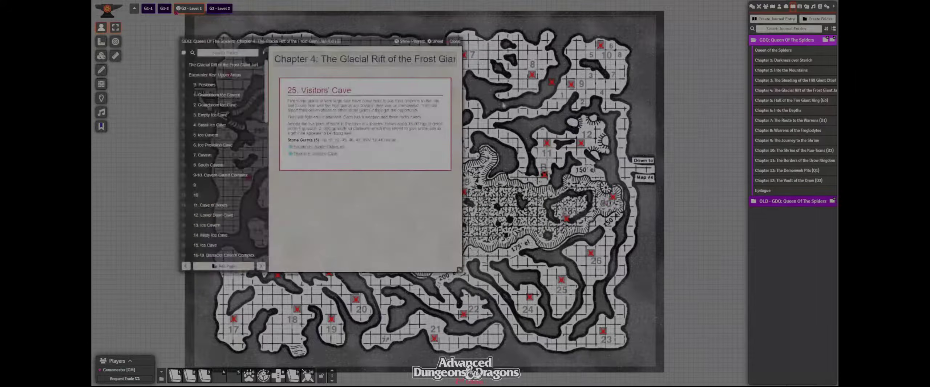
left_click_drag(337, 41, 249, 5)
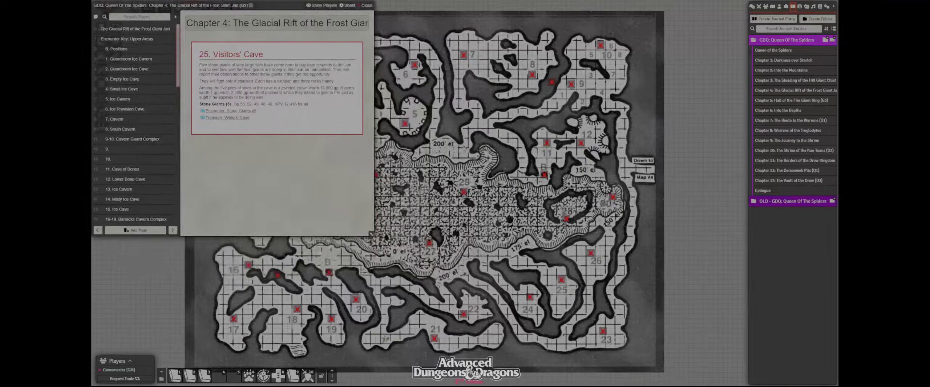
left_click_drag(116, 56, 118, 63)
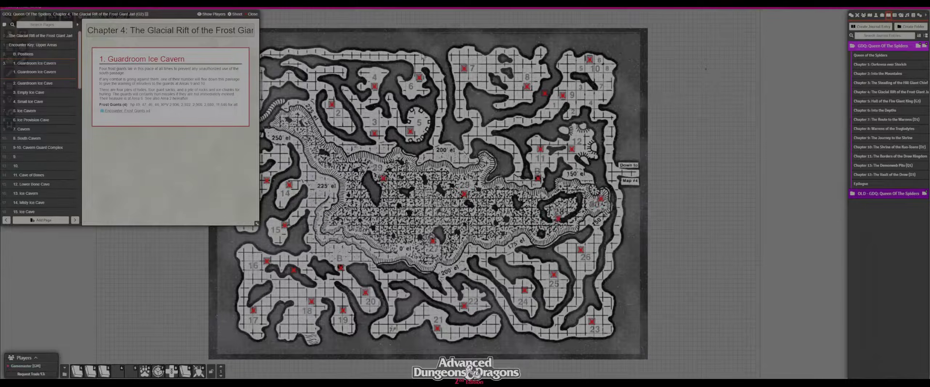
Step: Enlarge the Chapter 4 journal window to nearly full height and arrange it beside the map's area 1
left_click_drag(423, 56, 494, 44)
left_click_drag(256, 225, 264, 340)
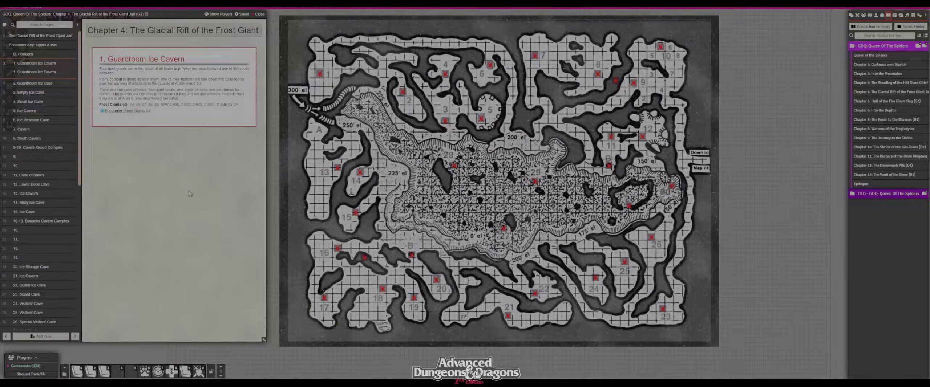
left_click_drag(167, 16, 178, 21)
scroll(310, 167, "up", 3)
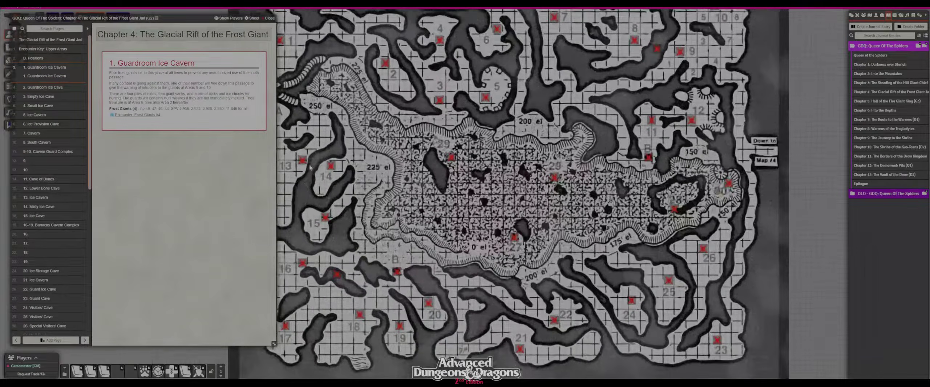
scroll(310, 167, "up", 5)
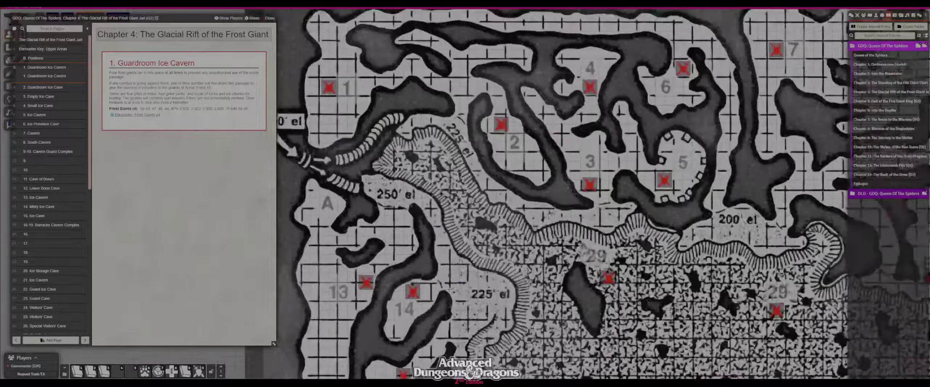
left_click_drag(362, 151, 412, 177)
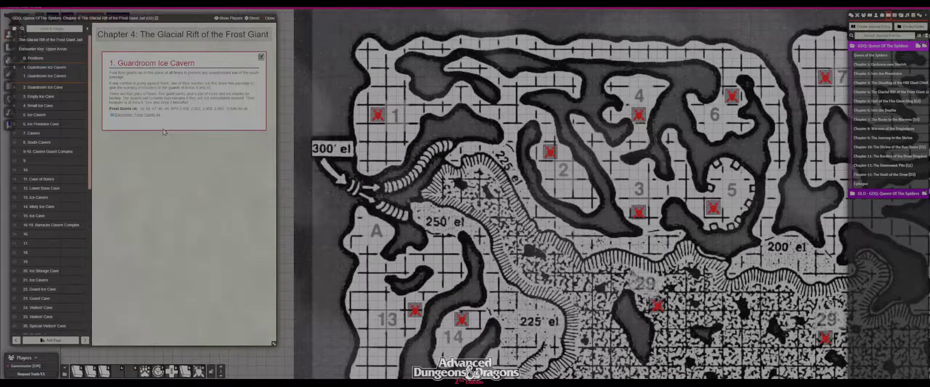
Step: Search the actors for "frost" to list the frost giants in the GDQ: Queen Of The Spiders folder
left_click(881, 16)
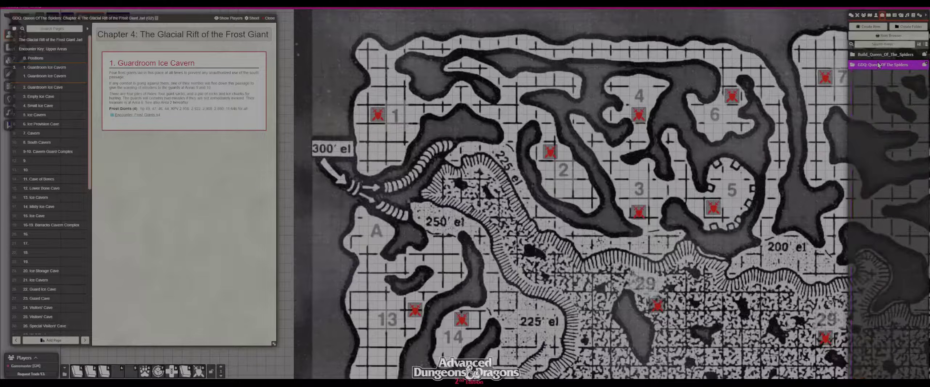
left_click(888, 15)
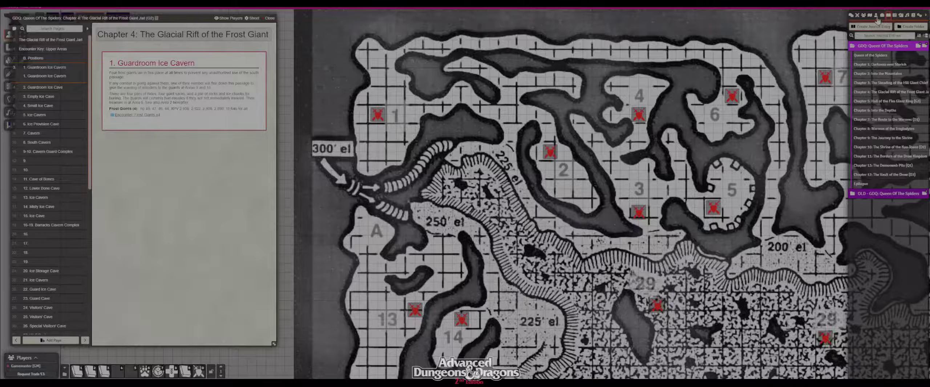
left_click(875, 15)
left_click(864, 85)
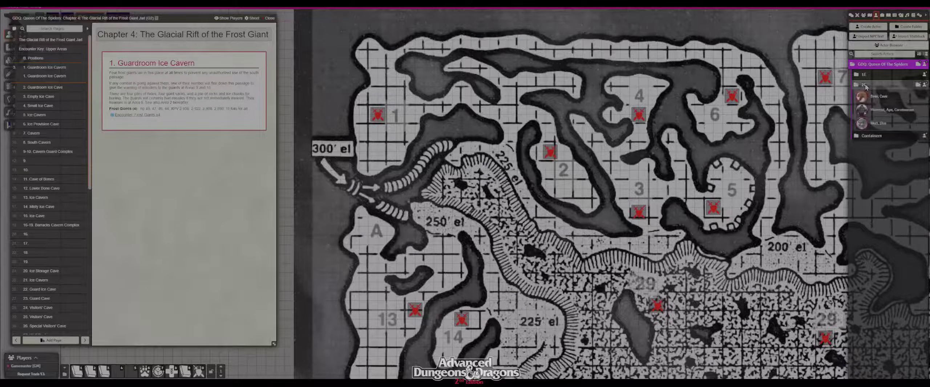
left_click(866, 87)
left_click(867, 75)
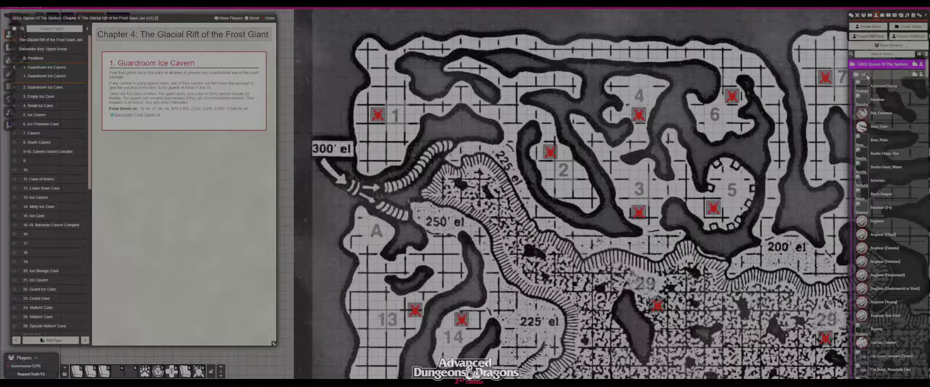
left_click(898, 54)
type("frost")
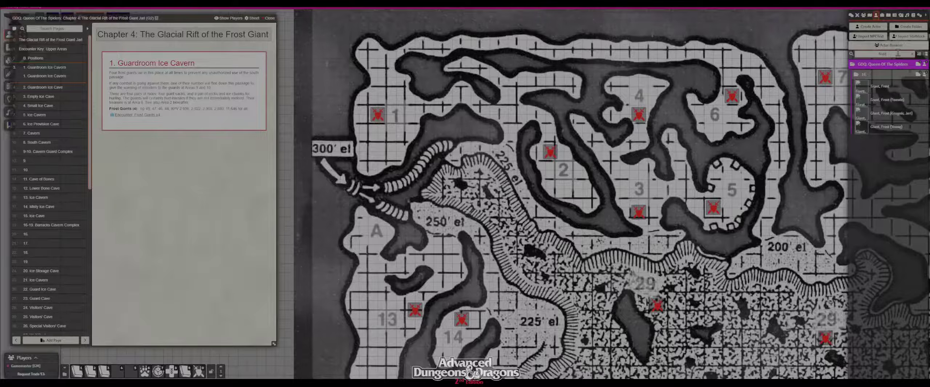
Step: Open the Giant, Frost actor and browse the image files for its portrait
left_click(880, 86)
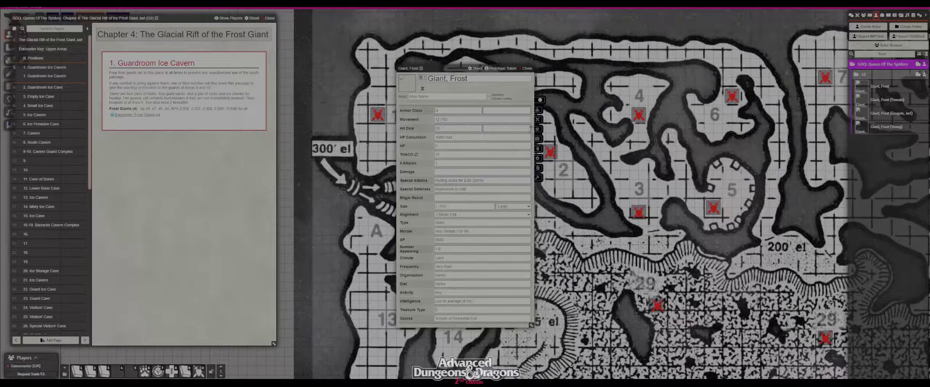
left_click(408, 82)
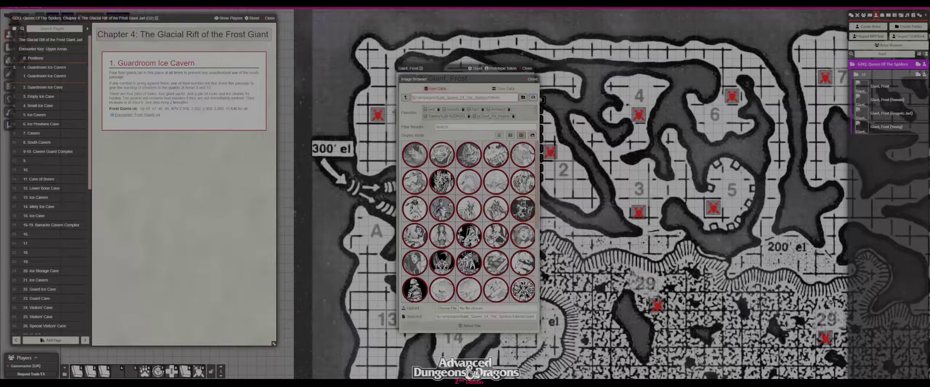
scroll(468, 222, "down", 5)
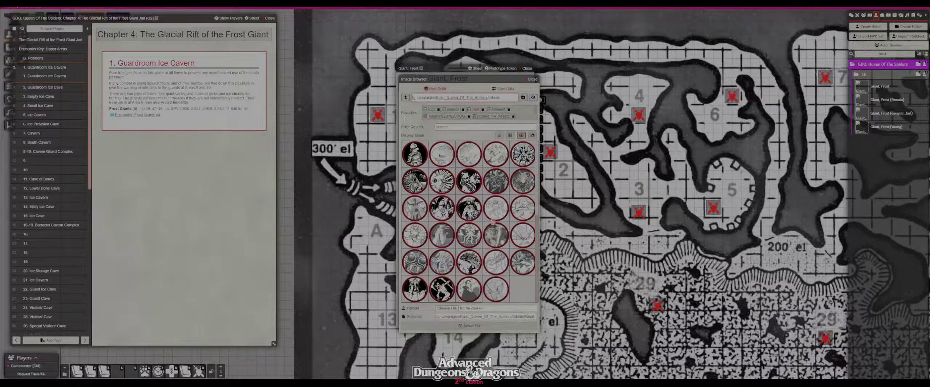
Step: Switch the image browser to the images/tokens folder inside the Queen of Spiders module
left_click(405, 97)
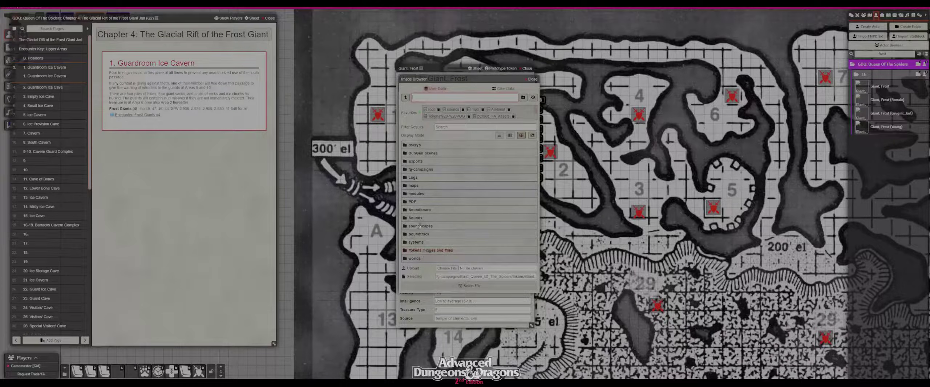
left_click(417, 195)
scroll(460, 228, "down", 5)
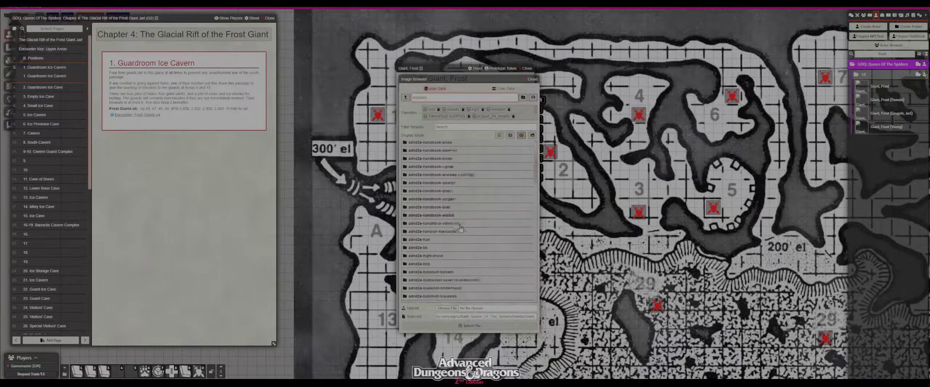
left_click(460, 228)
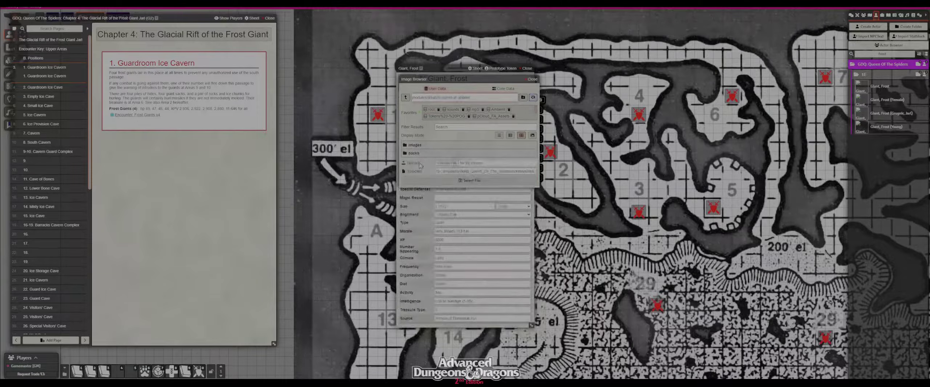
left_click(415, 145)
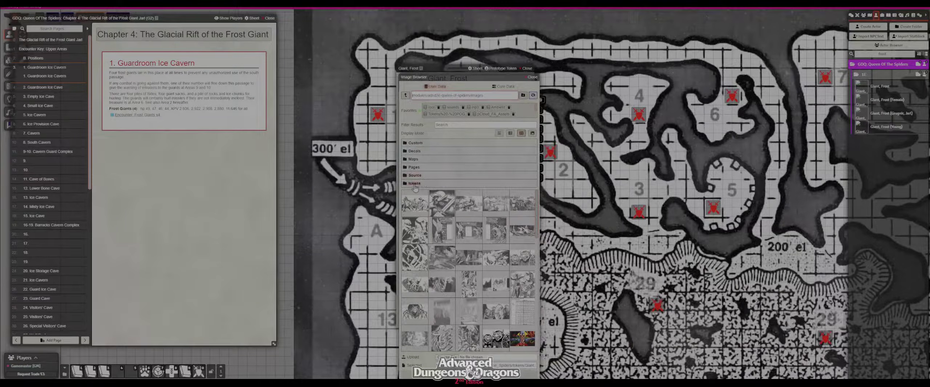
left_click(414, 184)
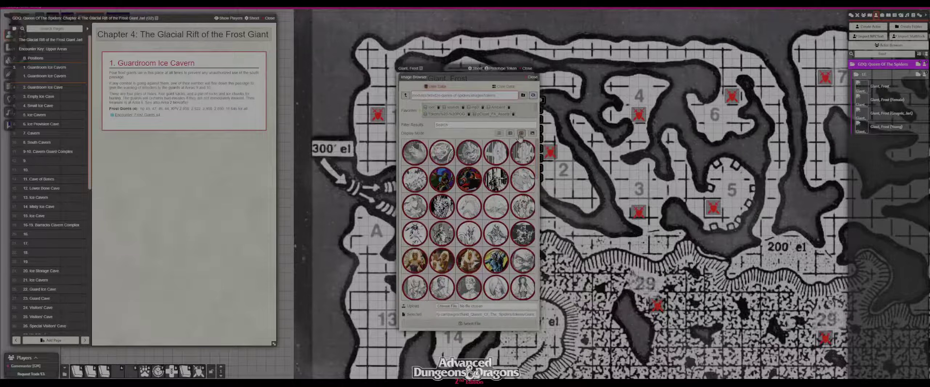
Step: Show the module's token images as large previews and look through the whole folder for frost giant artwork
left_click(532, 133)
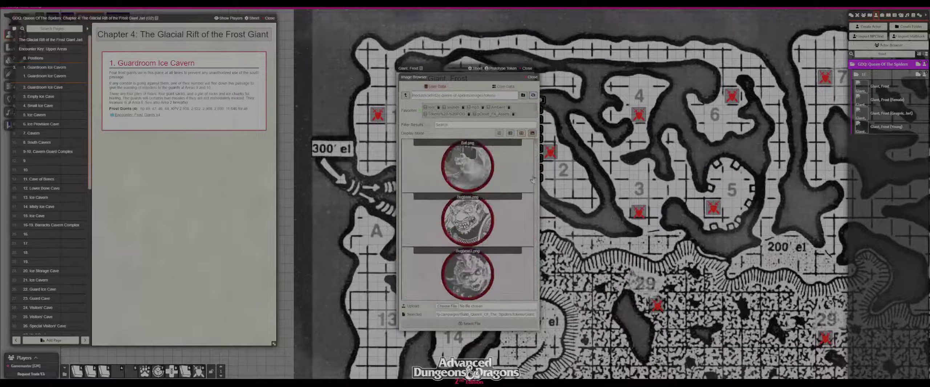
scroll(529, 210, "down", 5)
scroll(529, 211, "down", 5)
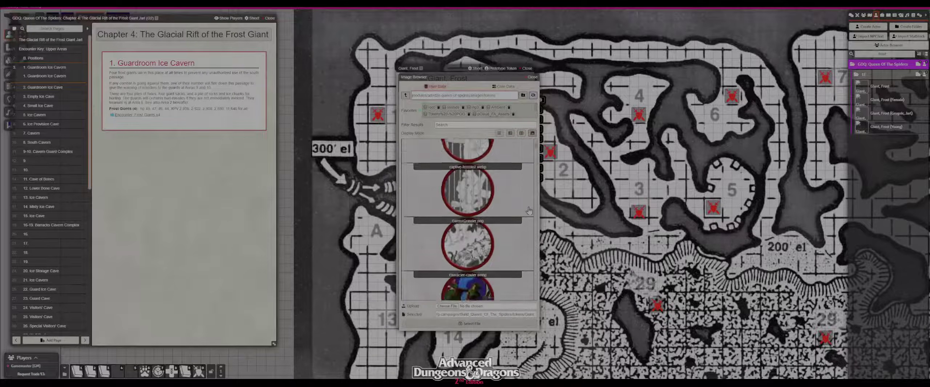
scroll(528, 210, "down", 5)
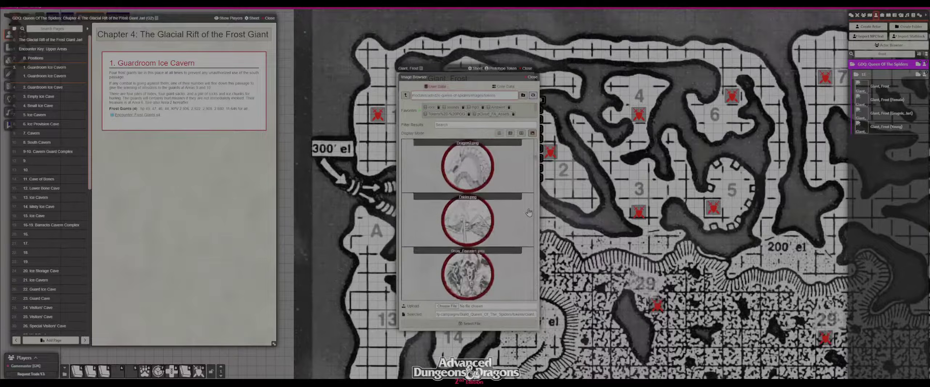
scroll(528, 212, "down", 3)
scroll(529, 212, "down", 3)
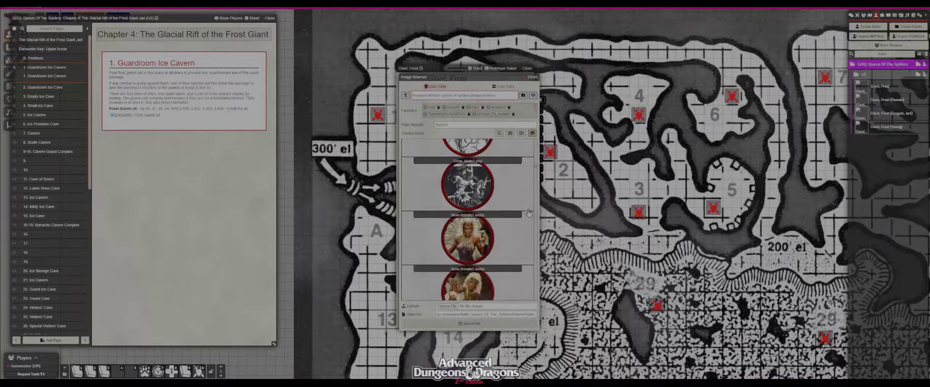
scroll(529, 213, "down", 3)
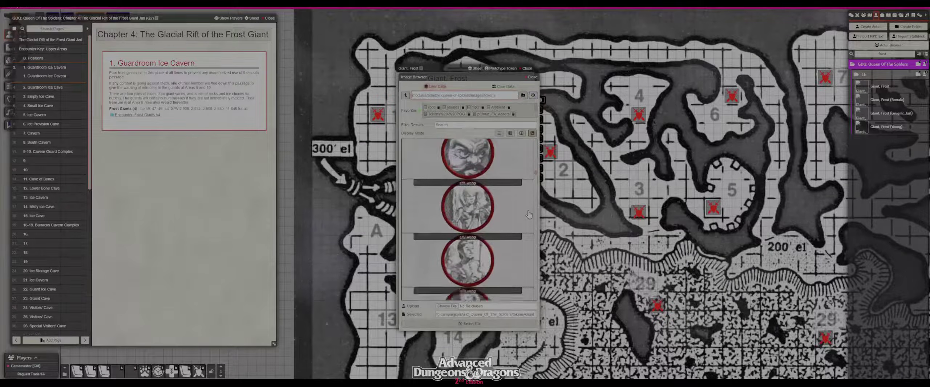
scroll(529, 214, "down", 3)
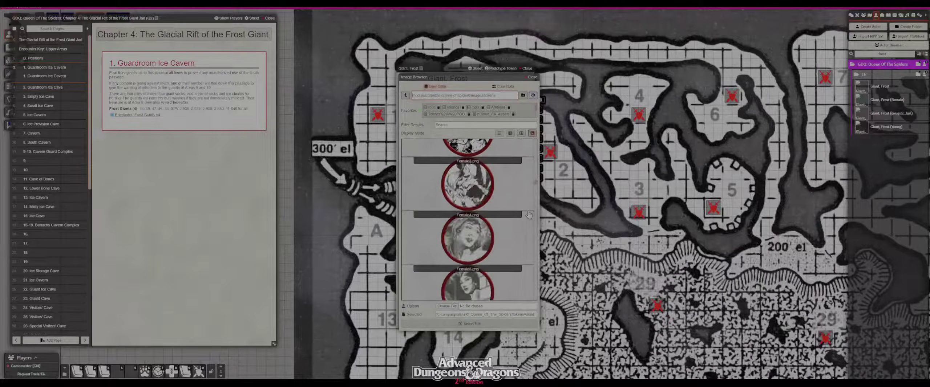
scroll(529, 214, "down", 5)
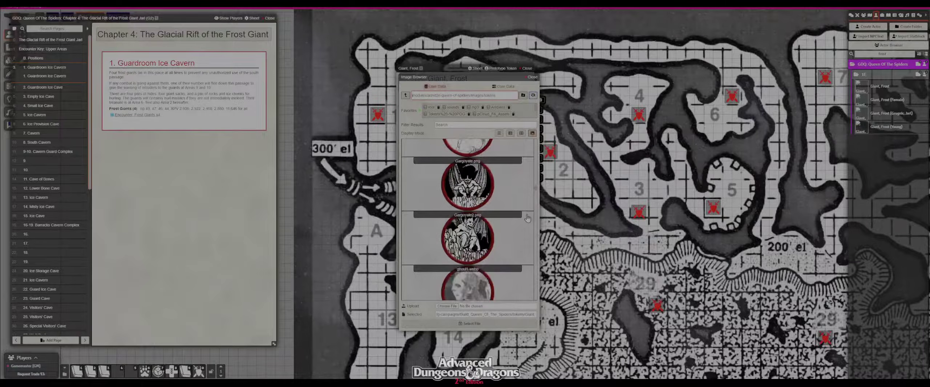
scroll(528, 218, "down", 3)
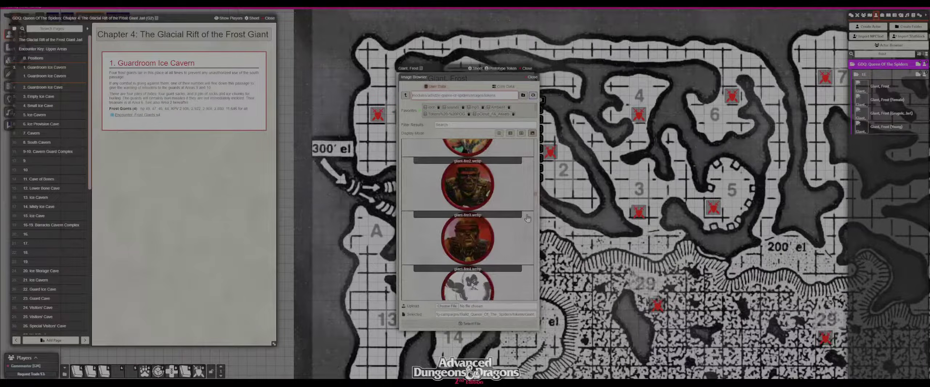
scroll(528, 218, "down", 4)
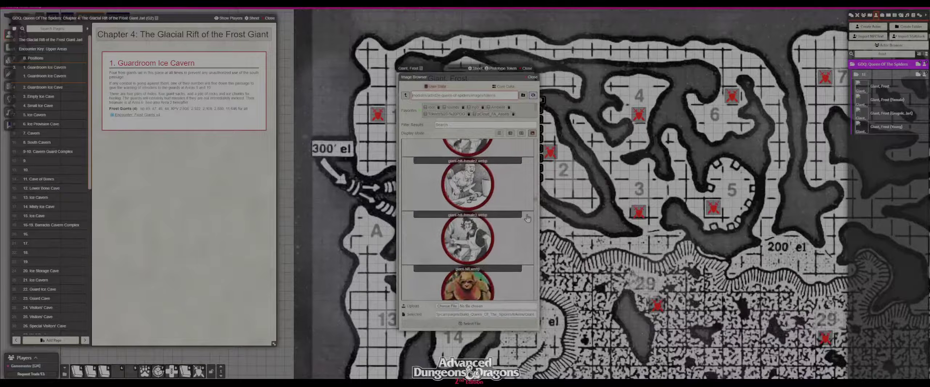
scroll(527, 218, "down", 1)
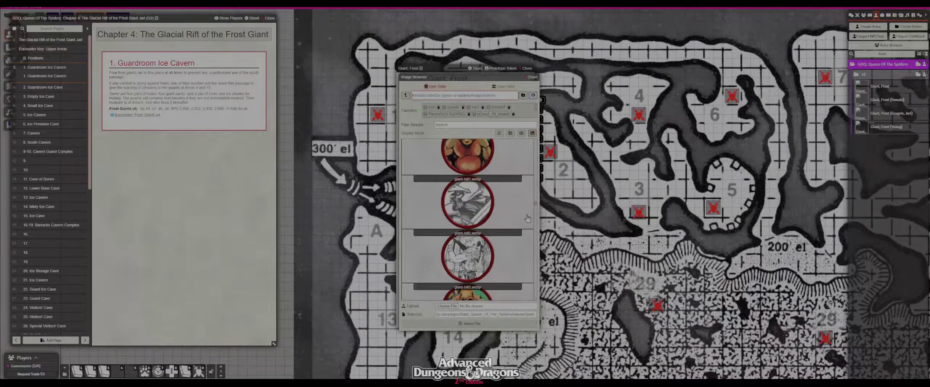
scroll(528, 218, "down", 1)
scroll(527, 218, "down", 1)
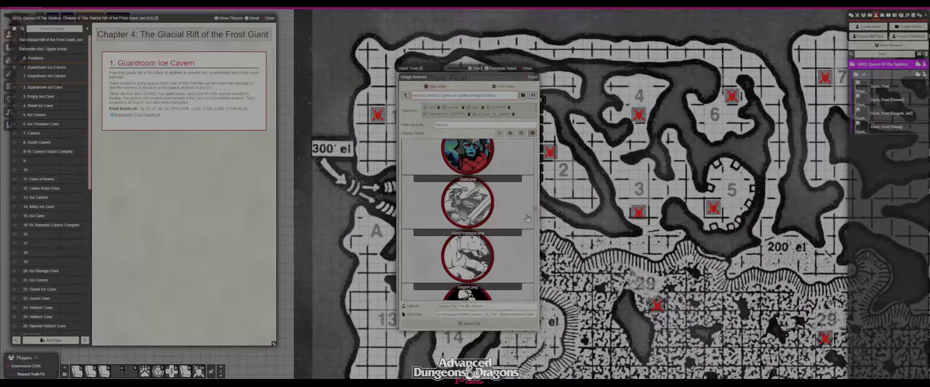
scroll(527, 218, "down", 3)
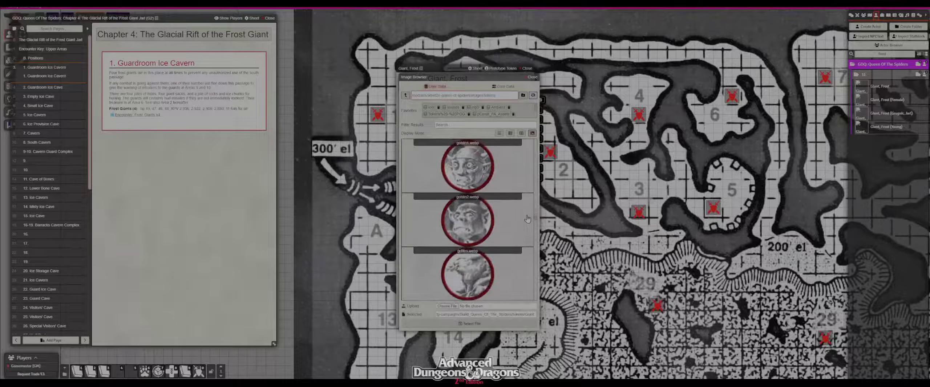
scroll(527, 218, "down", 1)
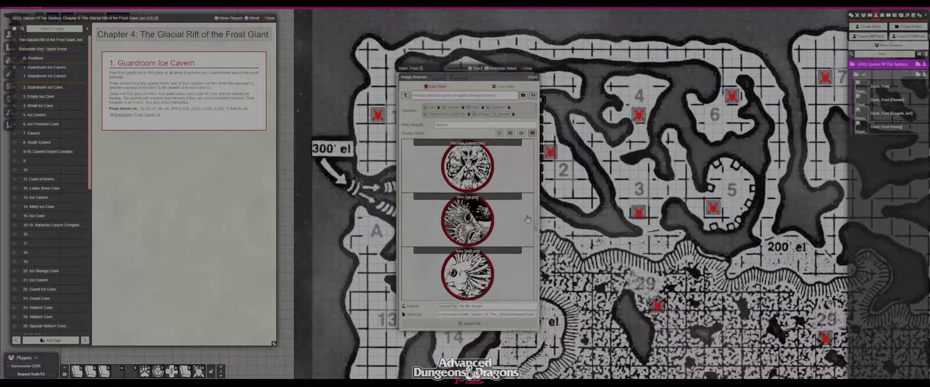
scroll(528, 218, "down", 2)
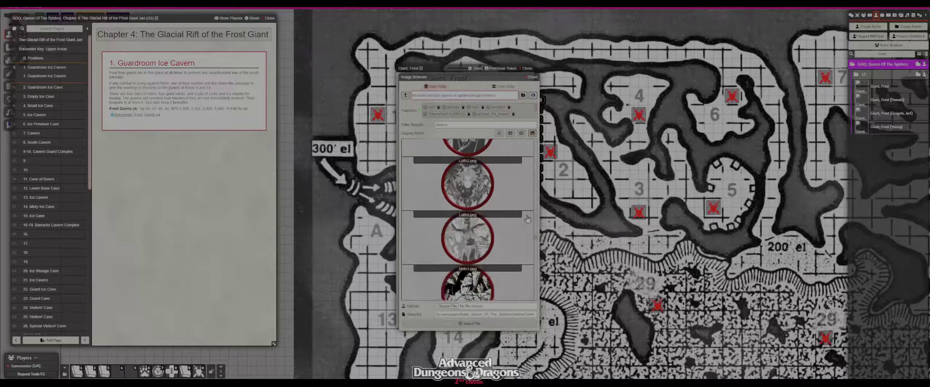
scroll(527, 218, "down", 4)
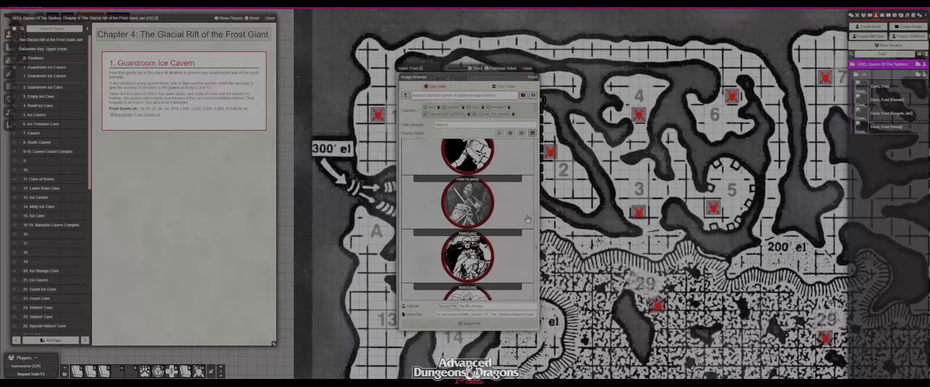
scroll(527, 218, "up", 1)
scroll(527, 218, "up", 2)
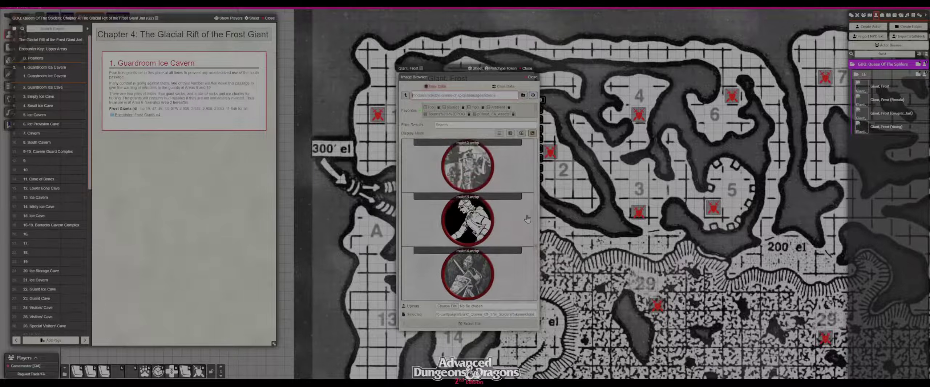
scroll(528, 218, "down", 5)
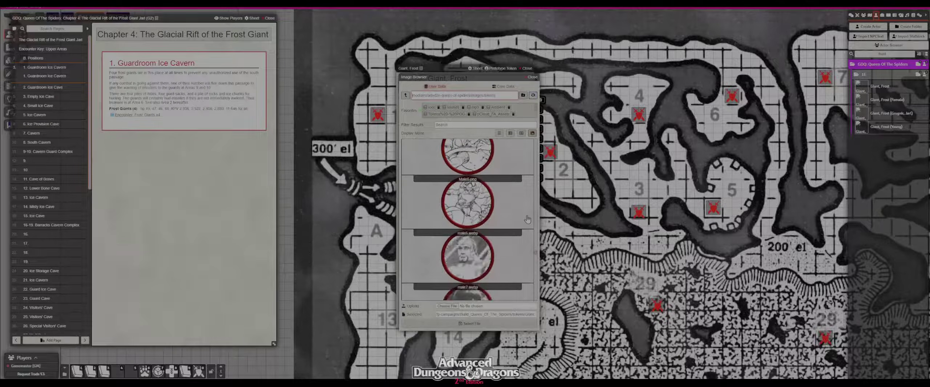
scroll(527, 219, "up", 2)
scroll(527, 219, "down", 1)
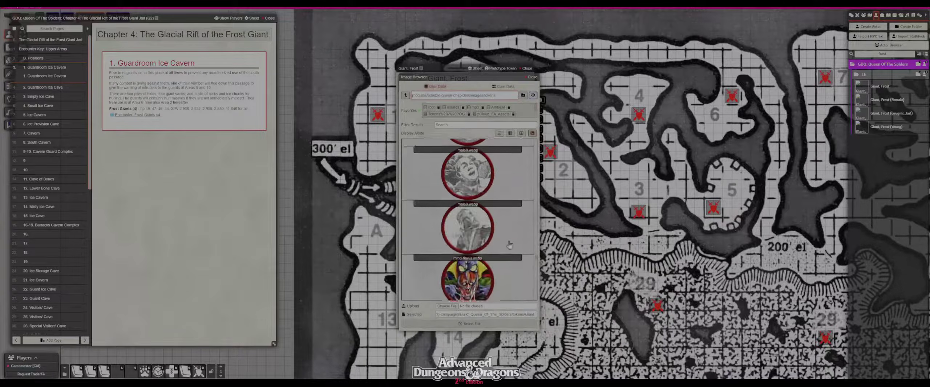
scroll(509, 245, "down", 4)
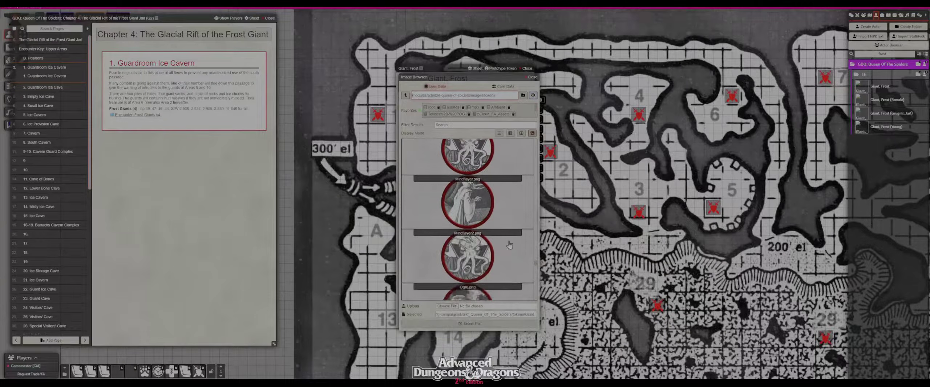
scroll(509, 245, "down", 1)
scroll(509, 245, "down", 1)
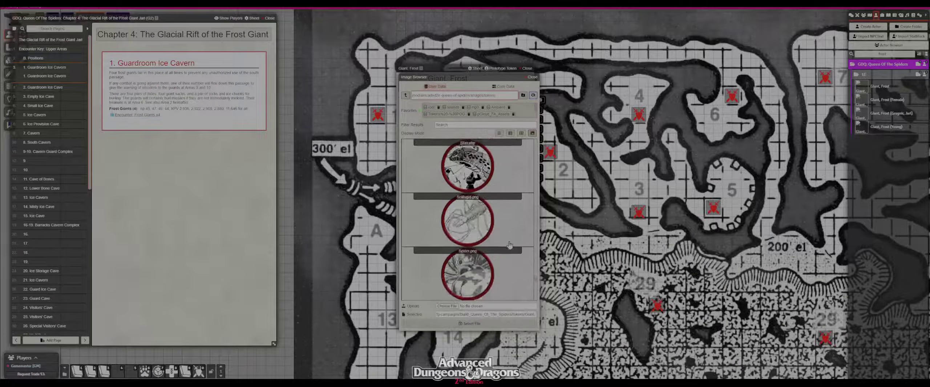
scroll(509, 245, "down", 10)
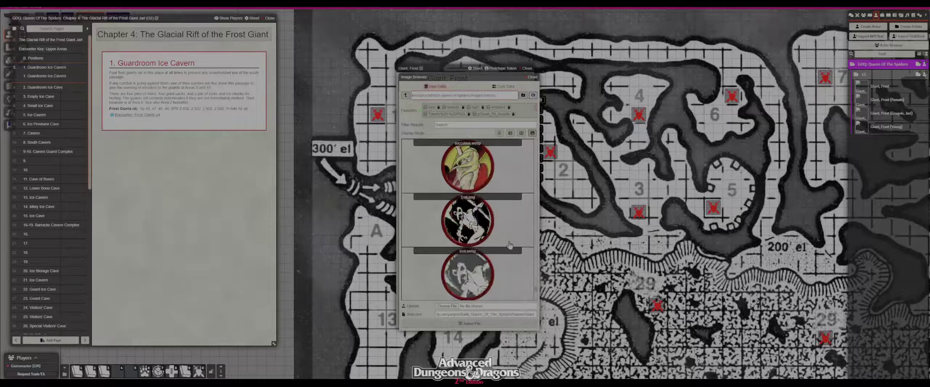
scroll(509, 244, "down", 8)
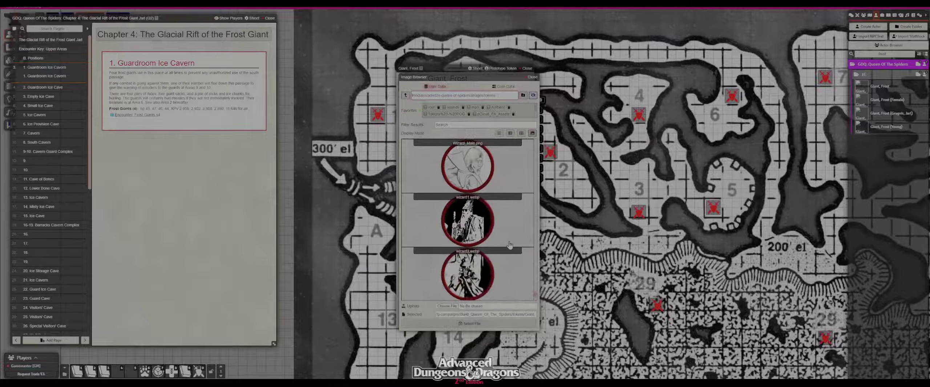
scroll(509, 245, "down", 1)
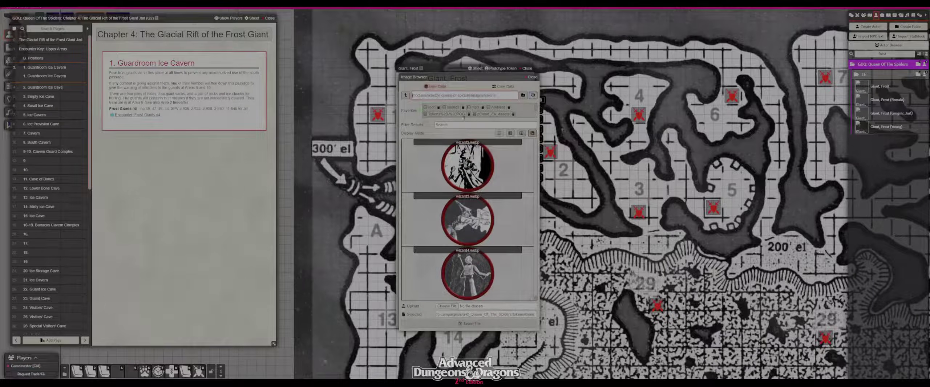
Step: Check the All AD&D 2E Tokens folder within the favourite POG tokens folder, and return to the root of the user data
left_click(405, 96)
left_click(405, 96)
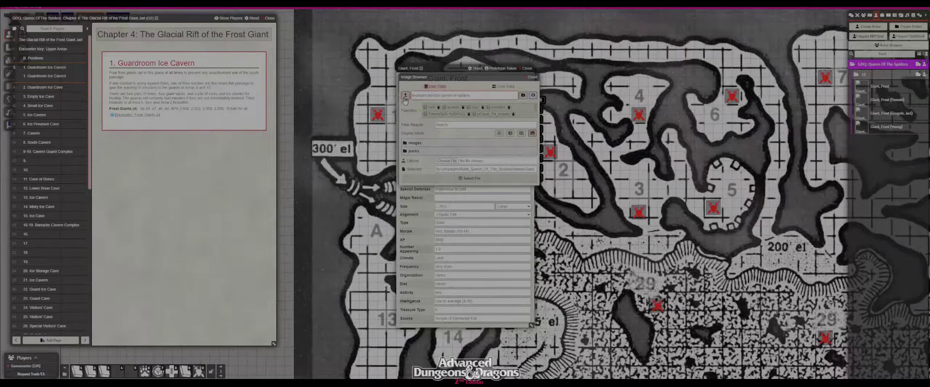
left_click(452, 115)
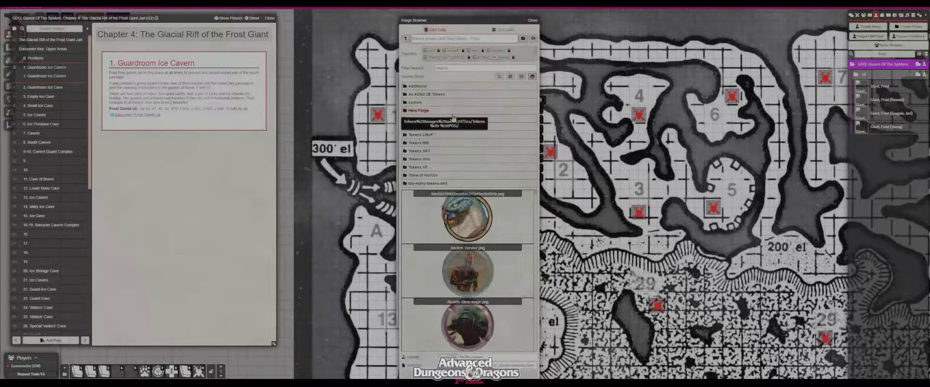
left_click(434, 95)
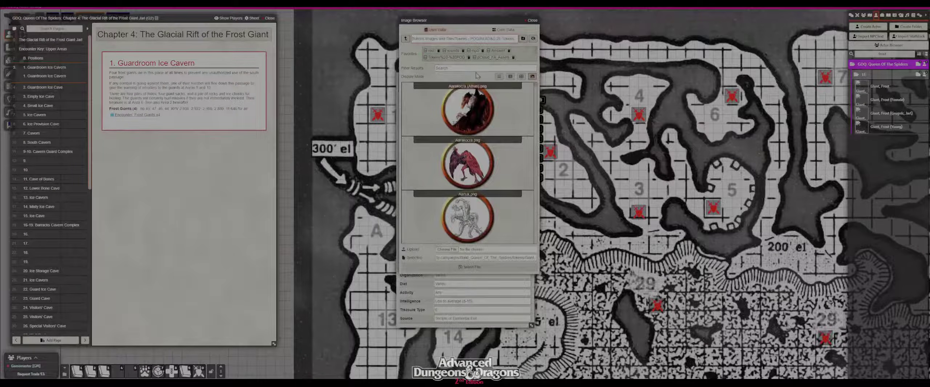
double_click(406, 39)
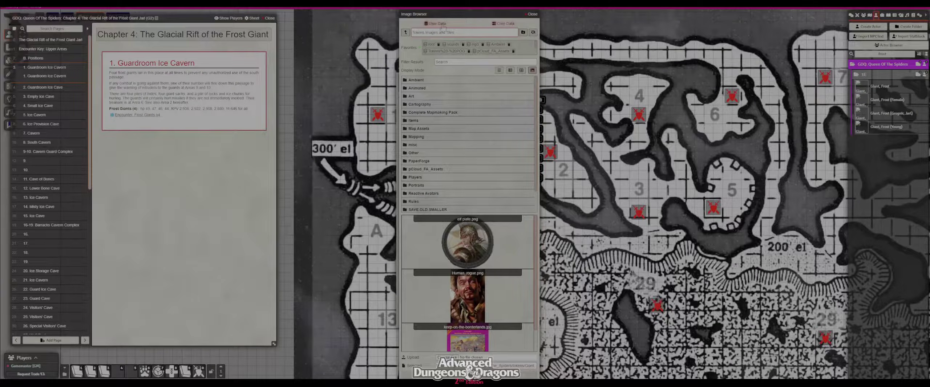
left_click(403, 32)
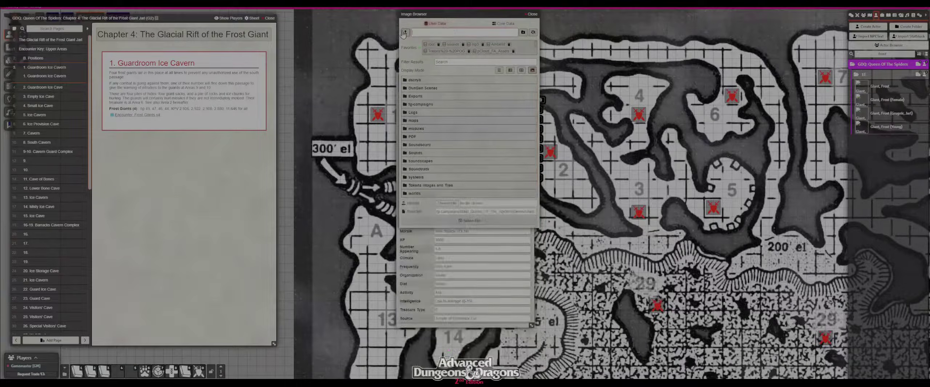
Step: Switch the image browser to the tokens folder of the adnd2e-mm module
left_click(416, 129)
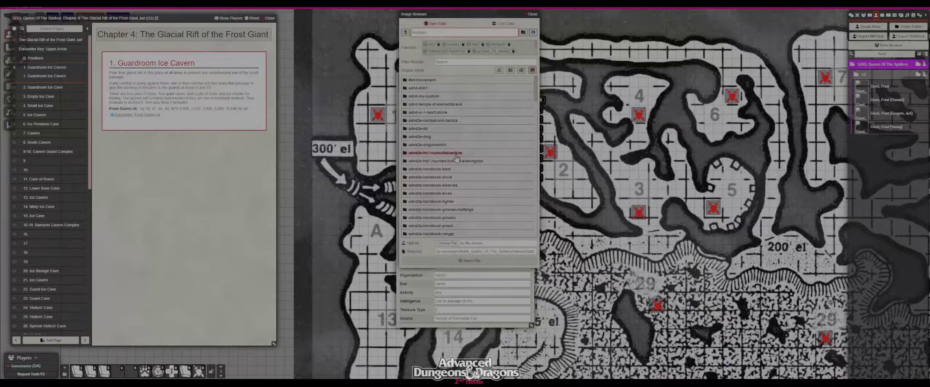
scroll(457, 157, "down", 2)
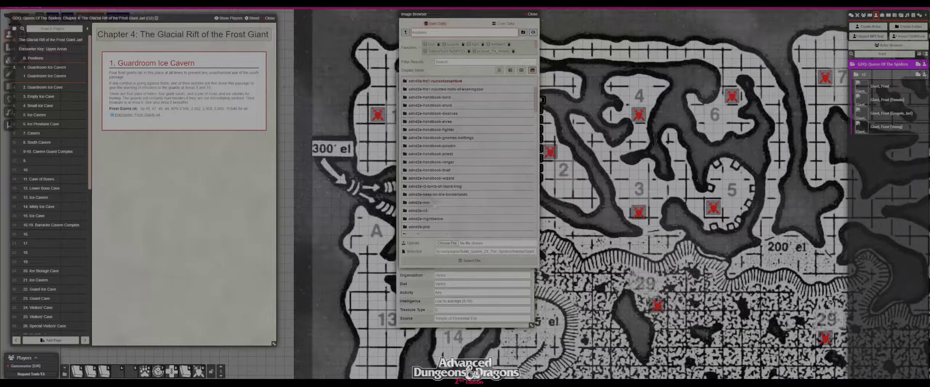
left_click(419, 203)
left_click(414, 80)
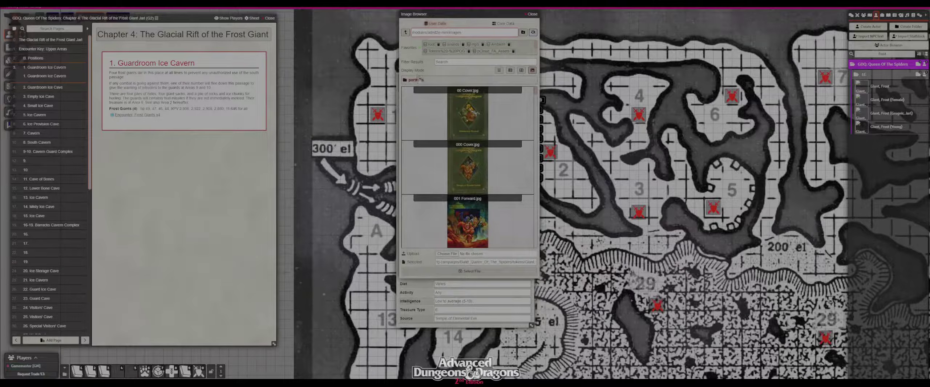
left_click(406, 32)
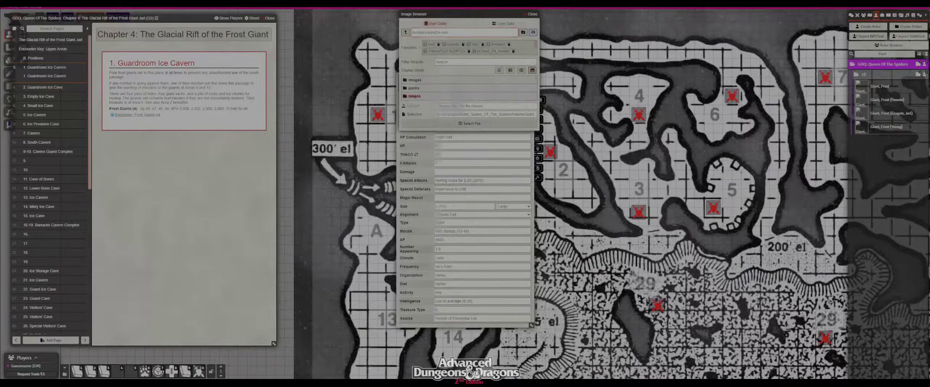
left_click(415, 97)
Step: Filter the tokens for "frost", assign Giant, Frost.png as the Giant, Frost actor's image and close its sheet
left_click(456, 63)
type("frost")
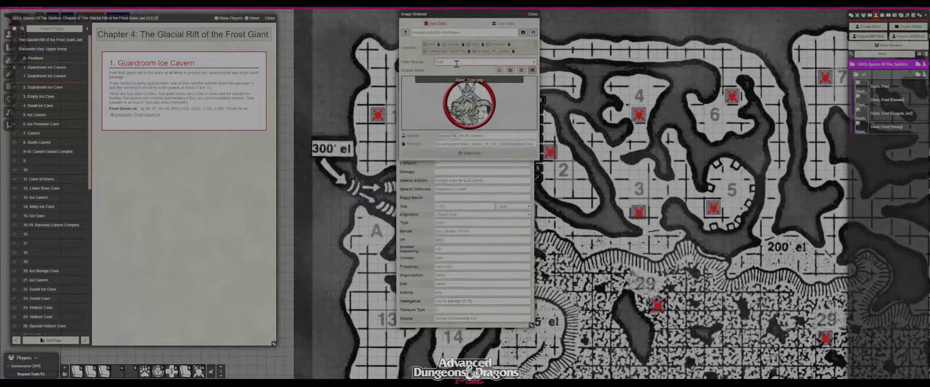
left_click(469, 106)
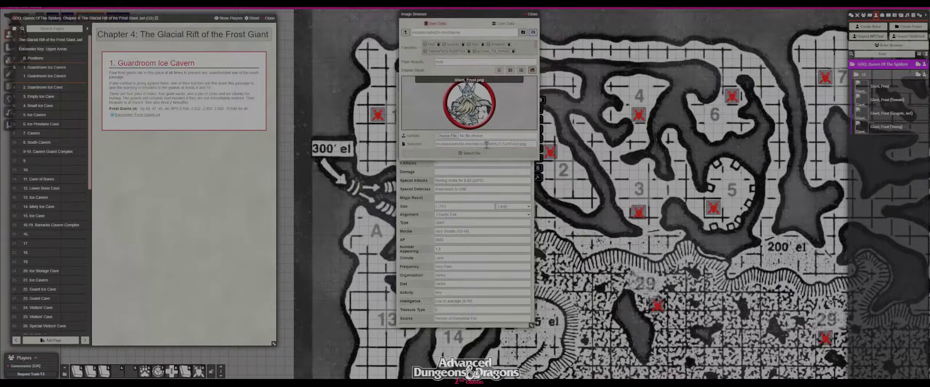
left_click(485, 153)
left_click(527, 69)
Step: Assign the Giant, Frost.png token artwork as the Giant, Frost (Female) actor's image
left_click(886, 99)
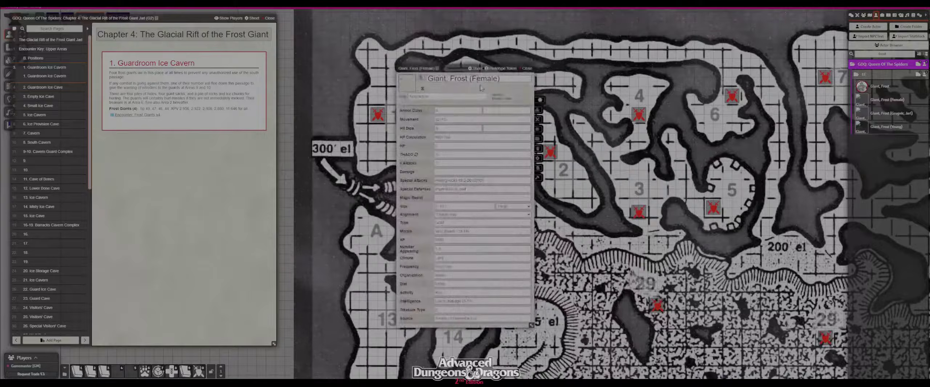
left_click(407, 83)
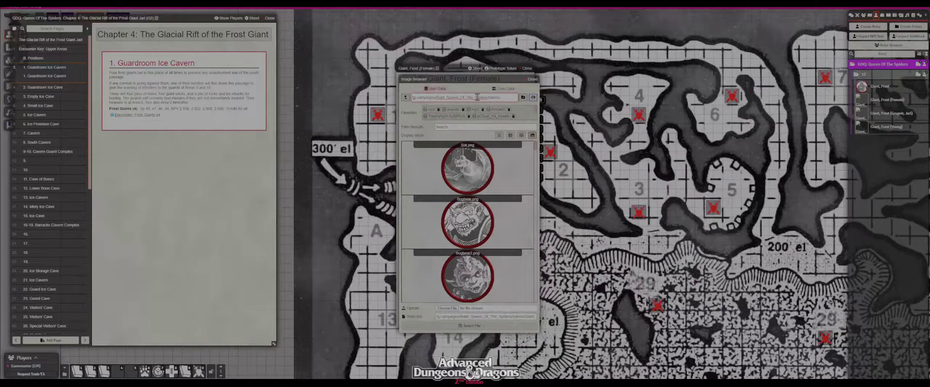
left_click(531, 79)
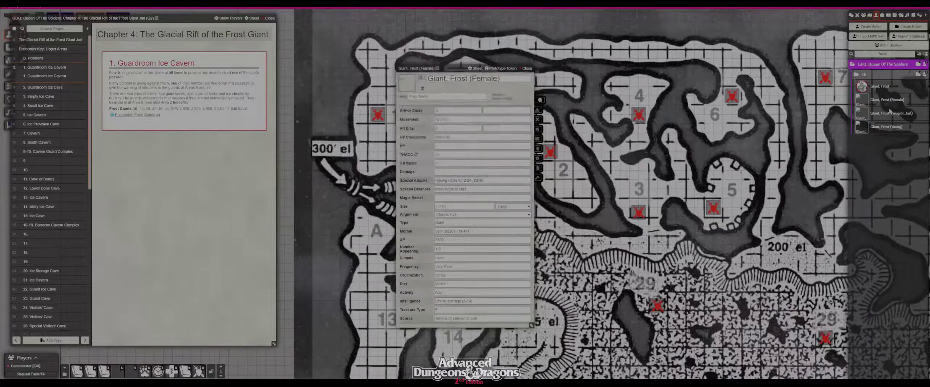
left_click(407, 83)
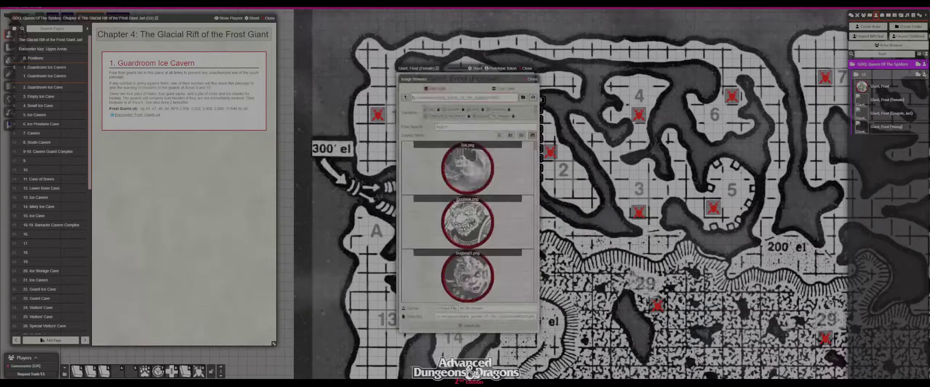
left_click(481, 326)
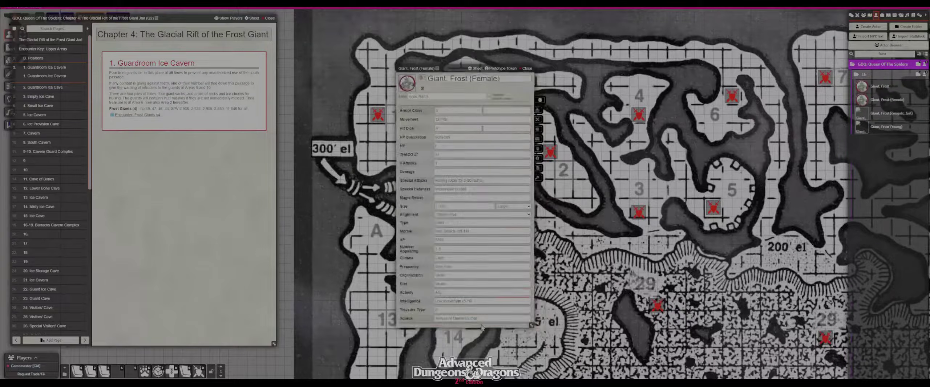
Step: Assign the same Giant, Frost.png artwork as the Giant, Frost (Grugnir, Jarl) actor's image
left_click(891, 113)
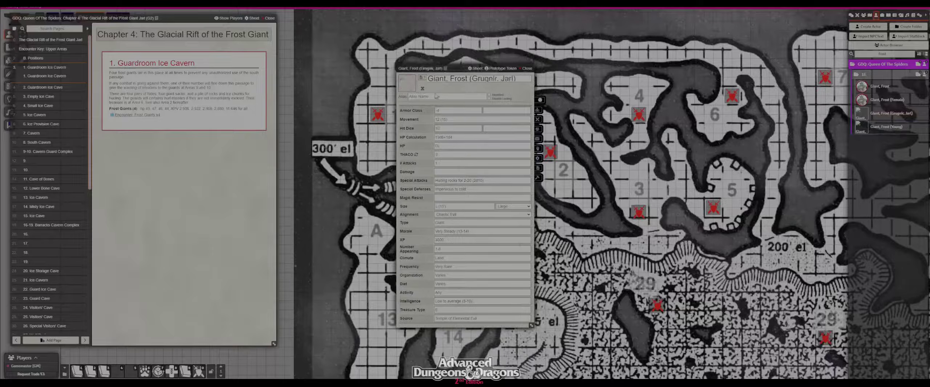
left_click(407, 84)
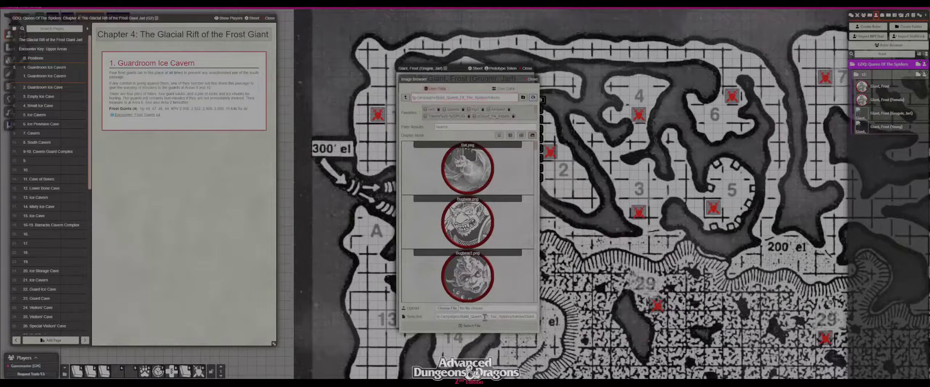
left_click(471, 326)
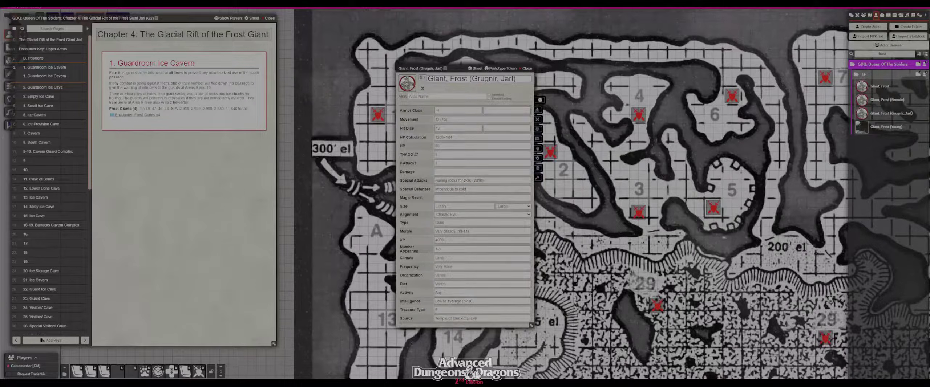
Step: Assign the copied Giant, Frost.png image path as the Giant, Frost (Young) actor's image
left_click(889, 132)
left_click(407, 84)
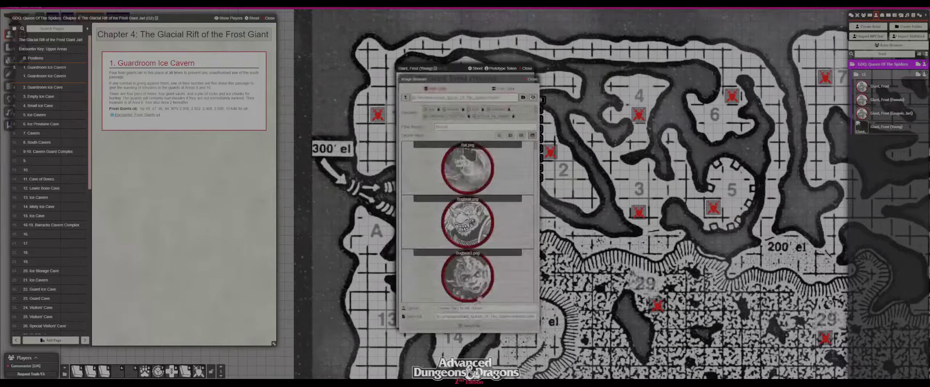
triple_click(485, 317)
key("ctrl+v")
left_click(472, 326)
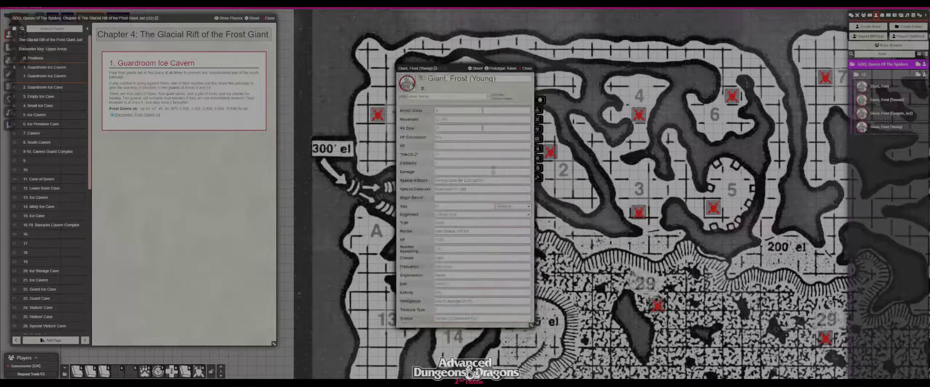
Step: Set the Giant, Frost (Young) prototype token's image path to the Giant, Frost.png artwork and close its actor sheet
left_click(501, 68)
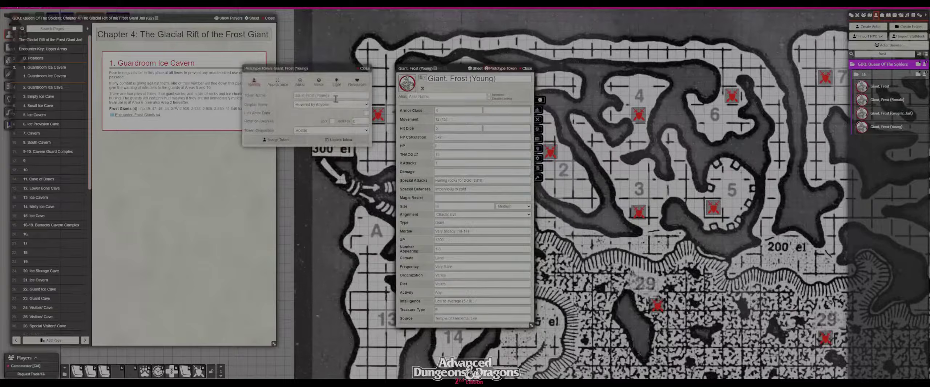
left_click(277, 82)
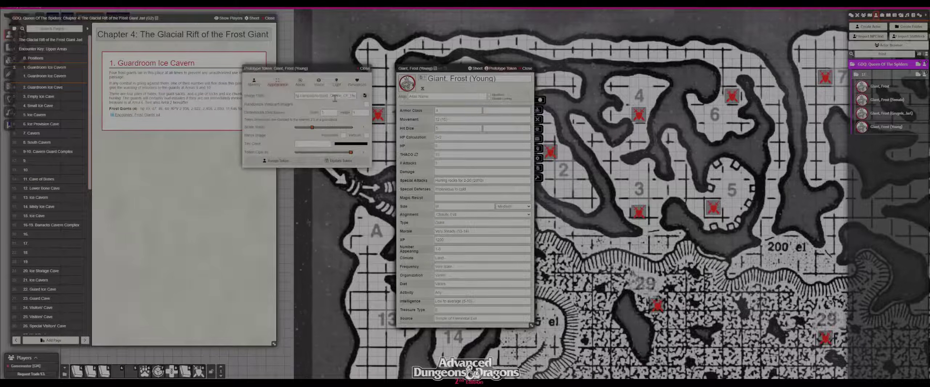
left_click(342, 161)
left_click(527, 68)
Step: Set the Giant, Frost (Grugnir, Jarl) prototype token's image path to the frost giant artwork and close its sheet
left_click(502, 68)
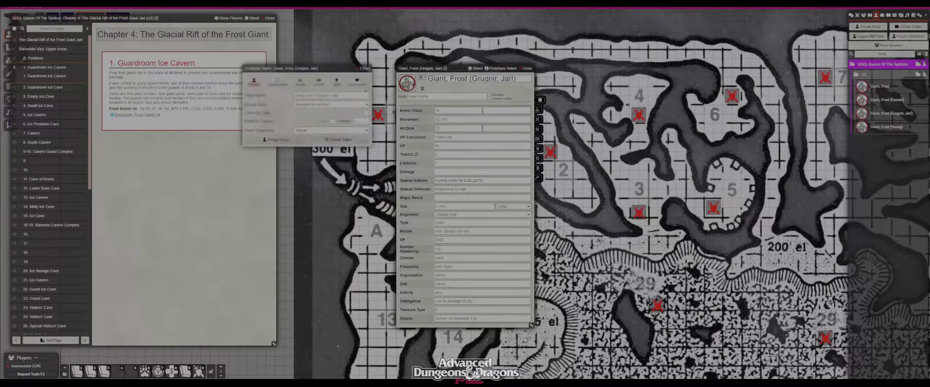
left_click(277, 82)
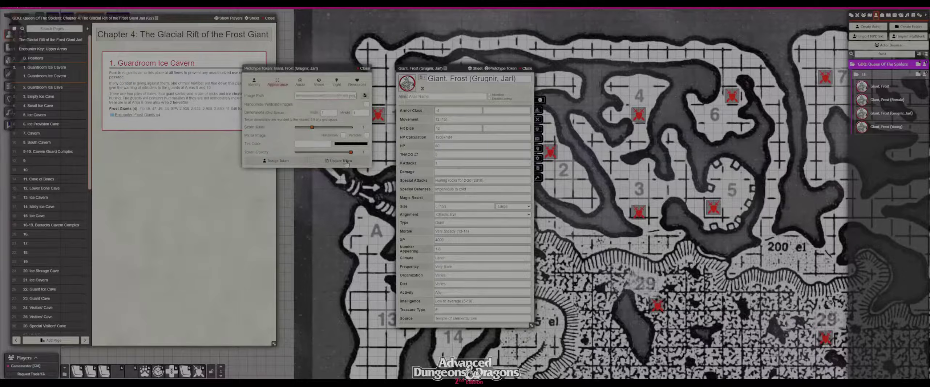
left_click(346, 161)
left_click(527, 68)
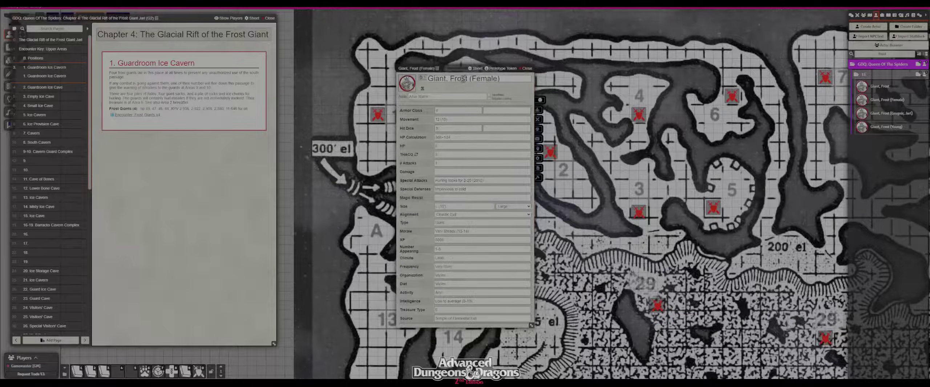
Step: Set the Giant, Frost (Female) prototype token's image path to the frost giant artwork, recheck its appearance settings and close its sheet
left_click(502, 68)
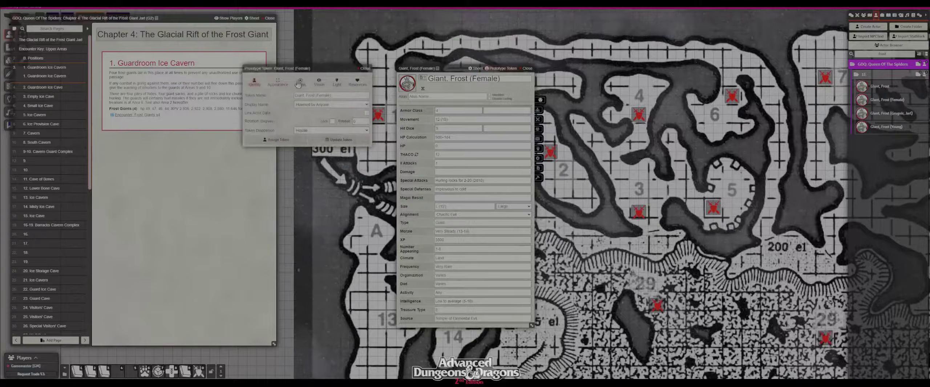
left_click(277, 82)
left_click(330, 161)
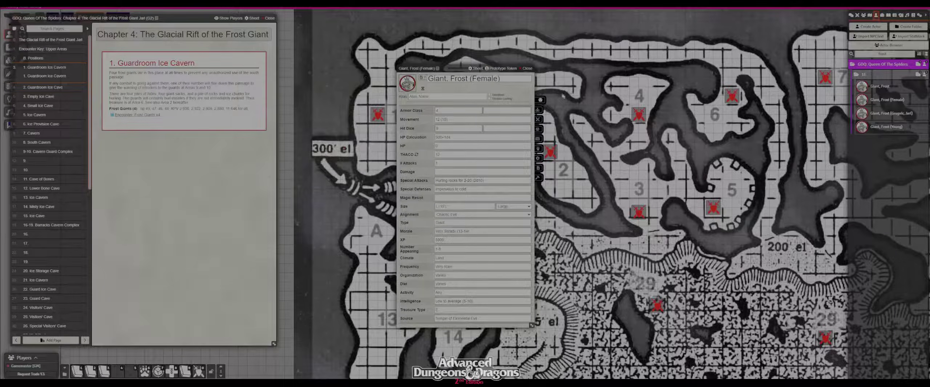
left_click(502, 68)
left_click(277, 82)
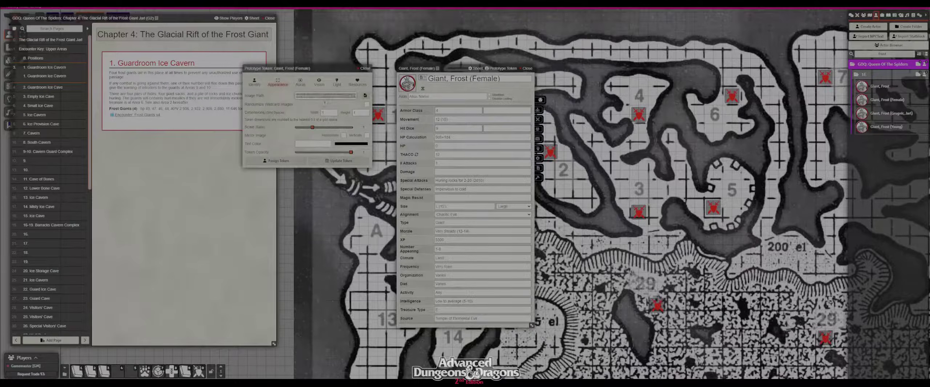
left_click(364, 69)
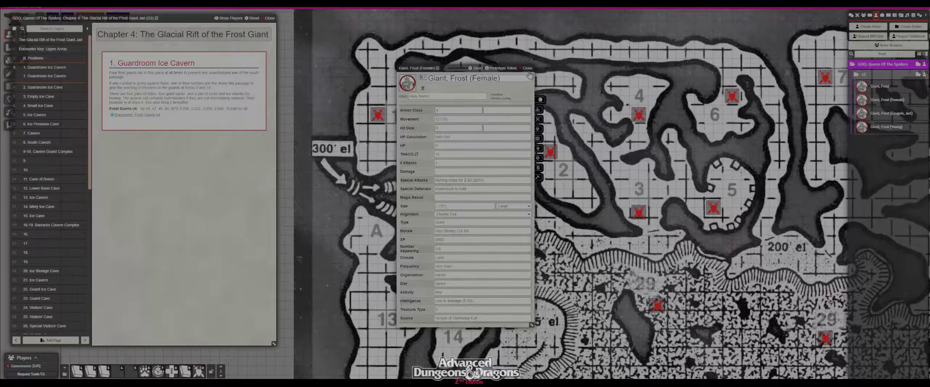
left_click(527, 68)
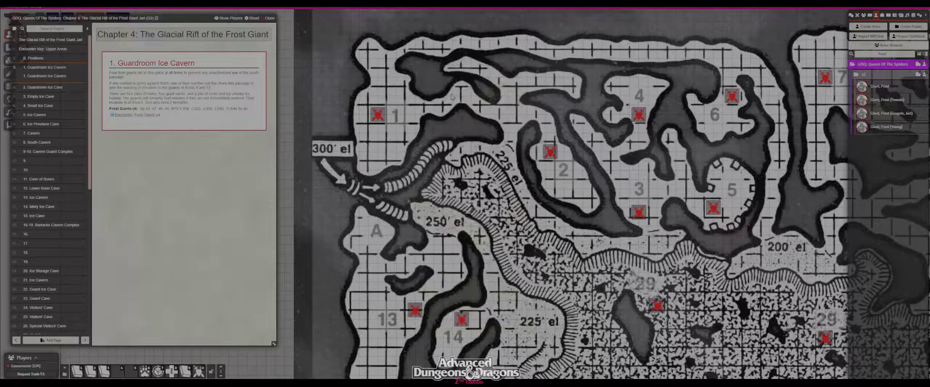
Step: Set the base Giant, Frost actor's prototype token image path to the Giant, Frost.png artwork and close its sheet
left_click(885, 87)
left_click(505, 68)
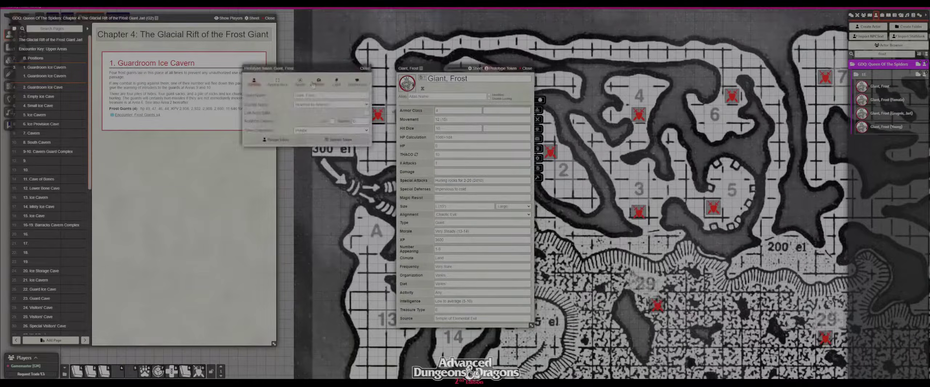
left_click(285, 85)
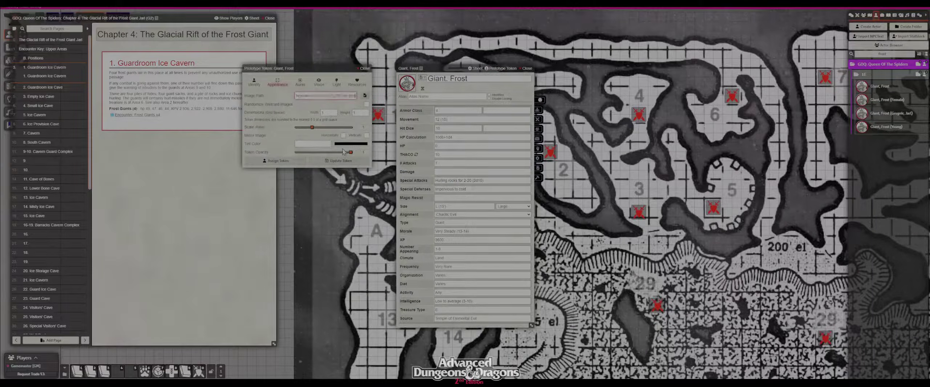
left_click(339, 161)
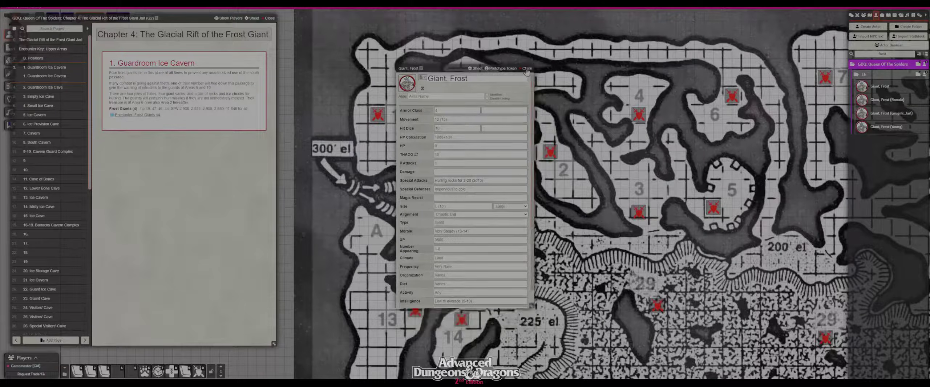
left_click(526, 69)
Step: Place a trial Giant, Frost token in area 1 of the map, inspect its size and actions, and delete it
scroll(411, 167, "up", 4)
scroll(406, 156, "up", 5)
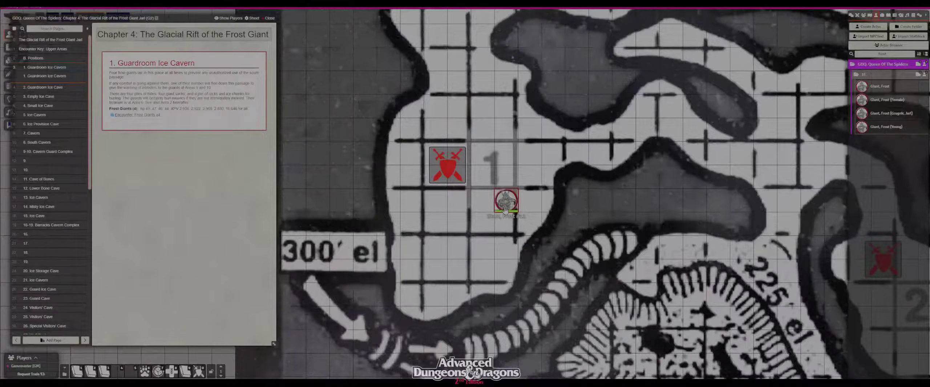
double_click(505, 208)
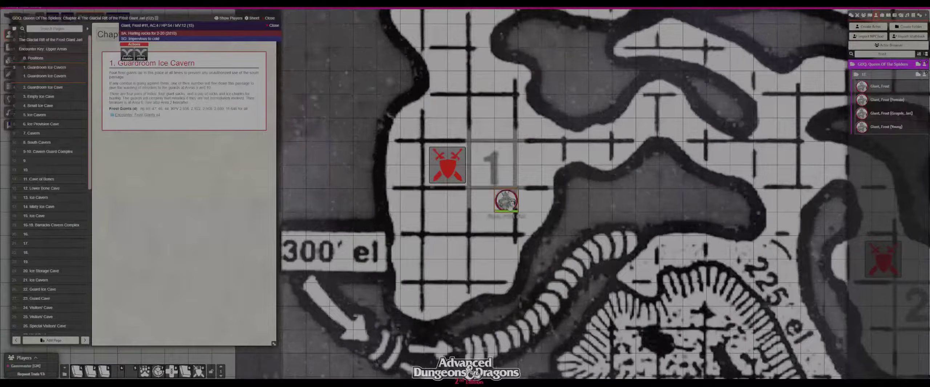
key("Delete")
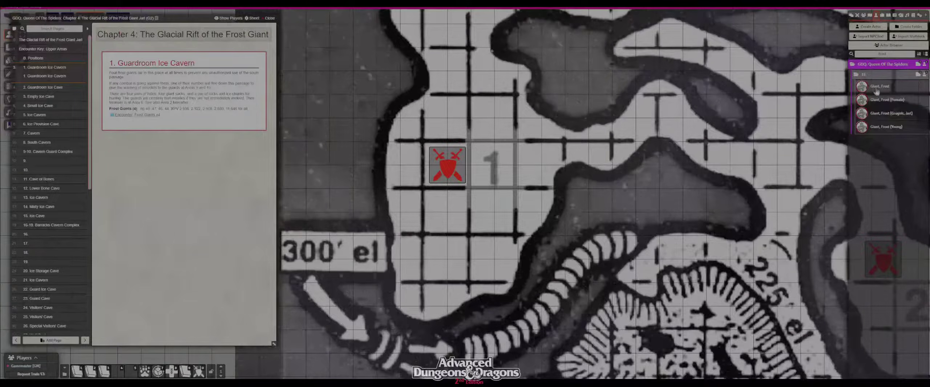
Step: Change the width and height of the base Giant, Frost actor's prototype token and save the token settings
left_click(502, 69)
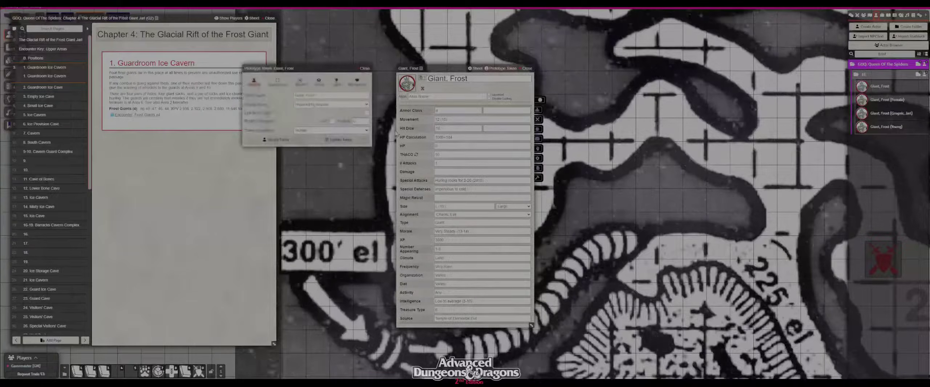
left_click(277, 83)
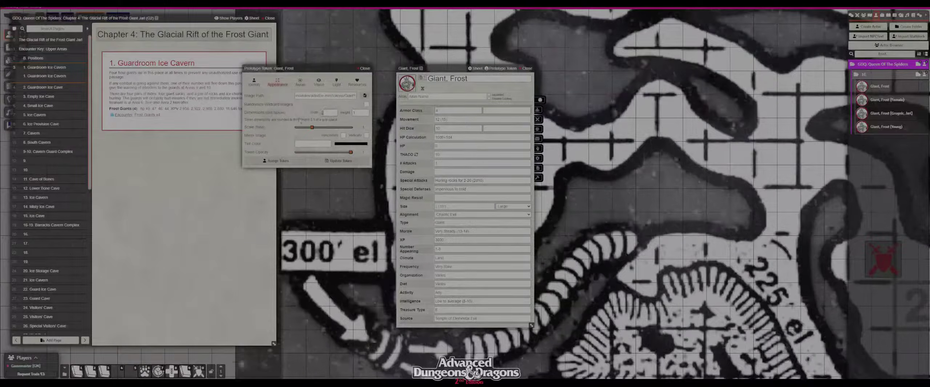
left_click(337, 161)
Step: Change the width and height of the Giant, Frost (Female) prototype token and save the token settings
left_click(885, 101)
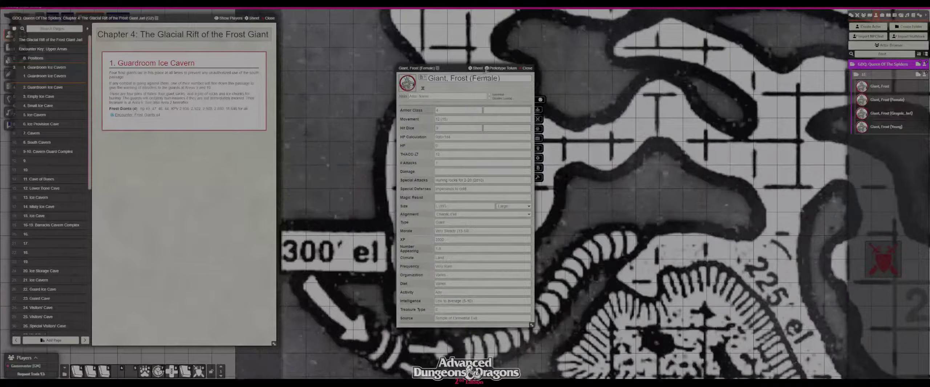
left_click(501, 69)
left_click(278, 83)
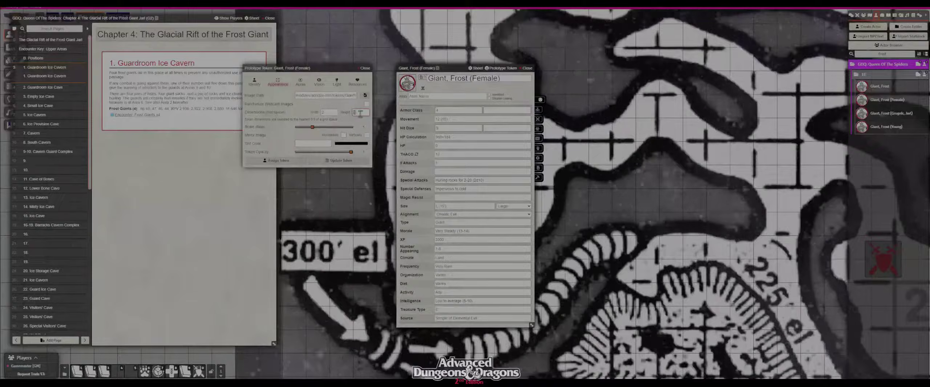
left_click(337, 161)
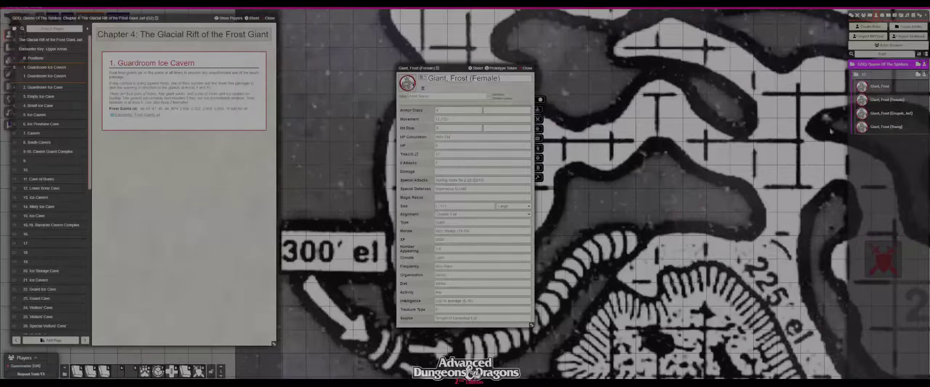
Step: Set the Giant, Frost (Grugnir, Jarl) prototype token's width and height to 2, save it, and close the open actor sheets
left_click(892, 114)
left_click(501, 69)
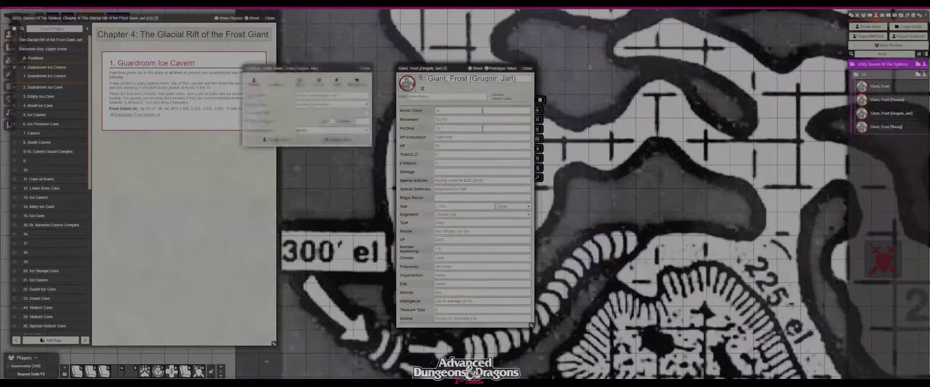
left_click(278, 84)
type("2")
key("Tab")
type("2")
left_click(349, 163)
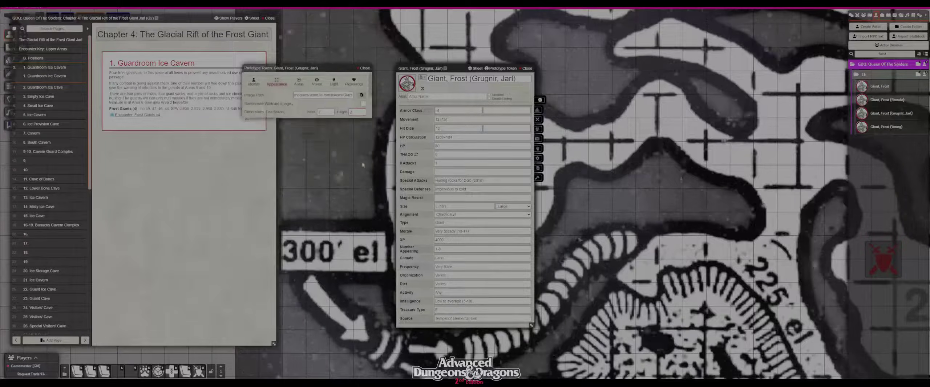
left_click(531, 68)
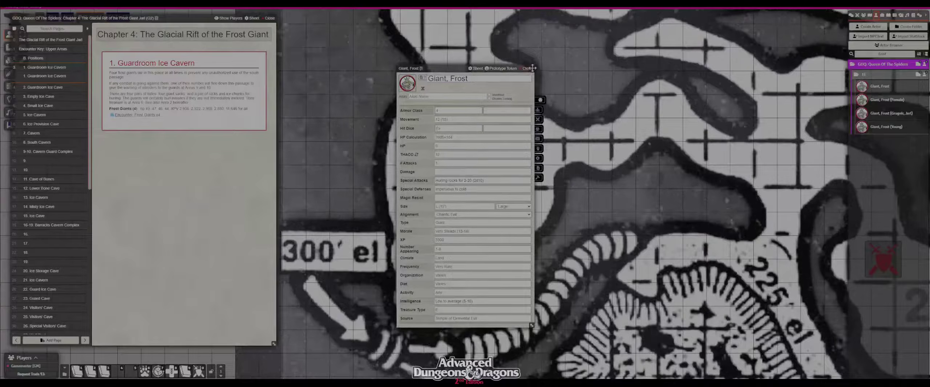
left_click(532, 68)
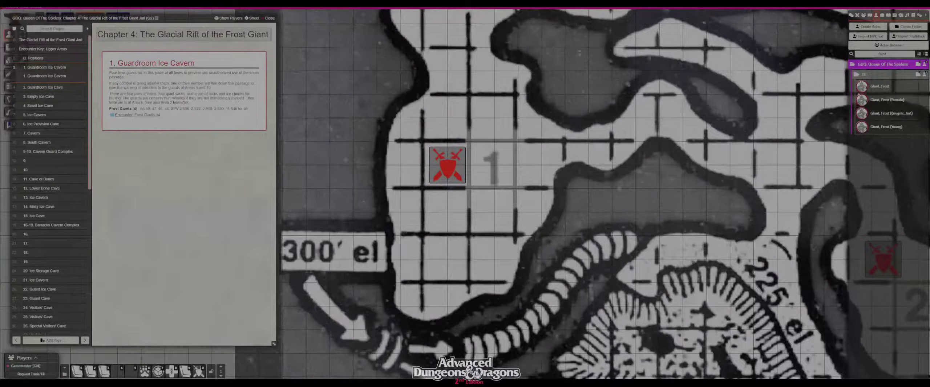
Step: Place four Giant, Frost tokens in area 1 of the map and check one token's actions display
left_click_drag(880, 86, 504, 223)
scroll(505, 223, "down", 3)
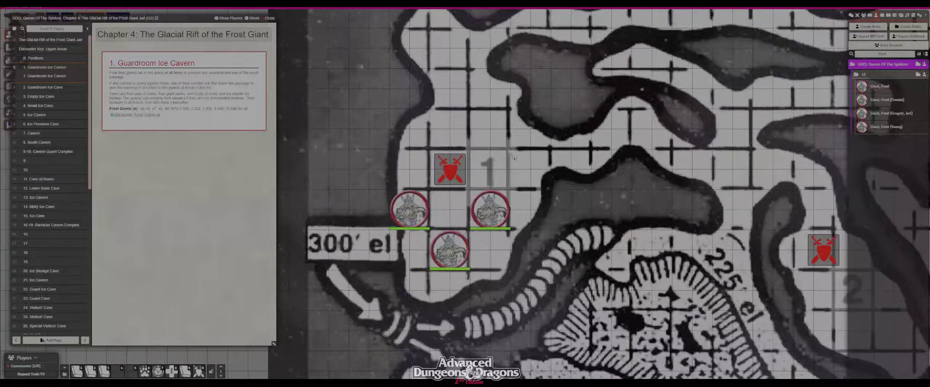
left_click(411, 202)
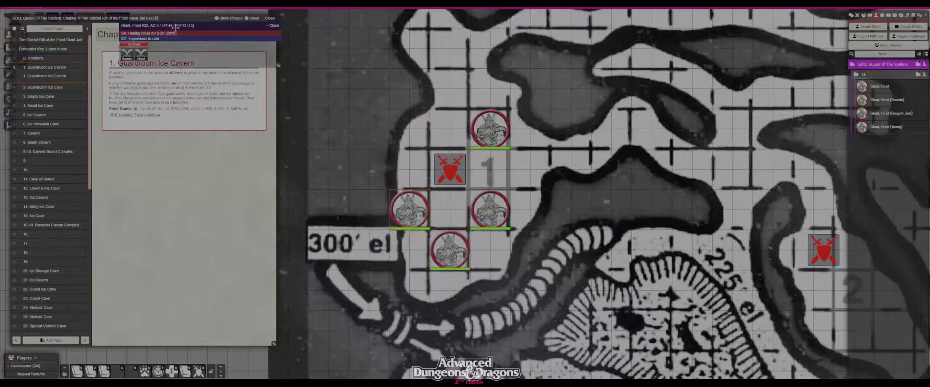
left_click_drag(174, 26, 606, 50)
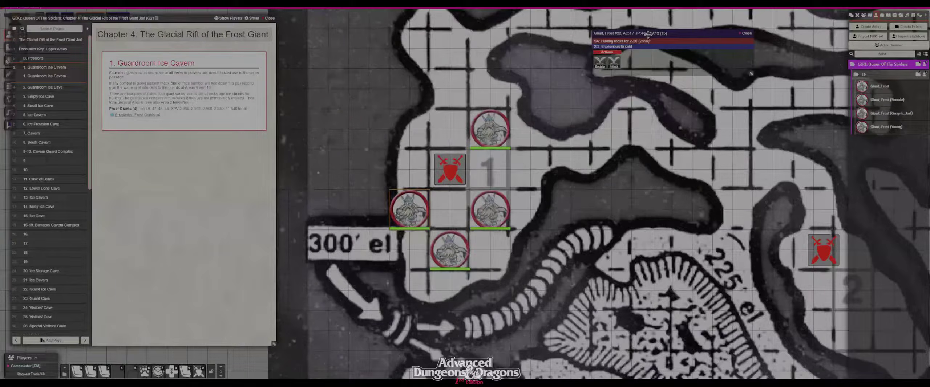
left_click(746, 34)
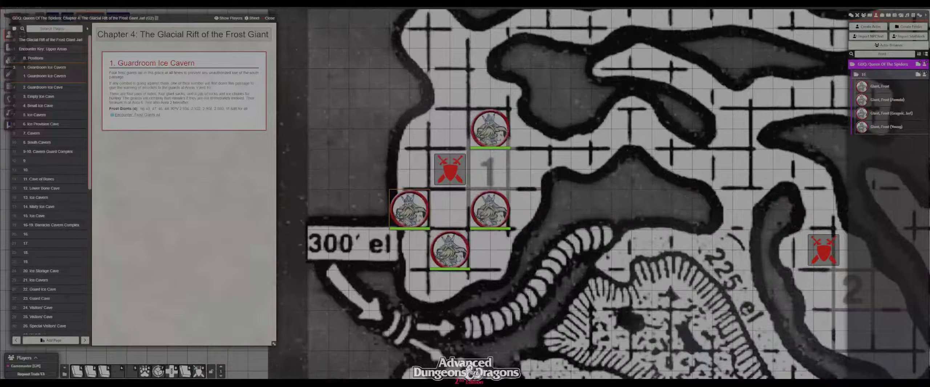
left_click(565, 179)
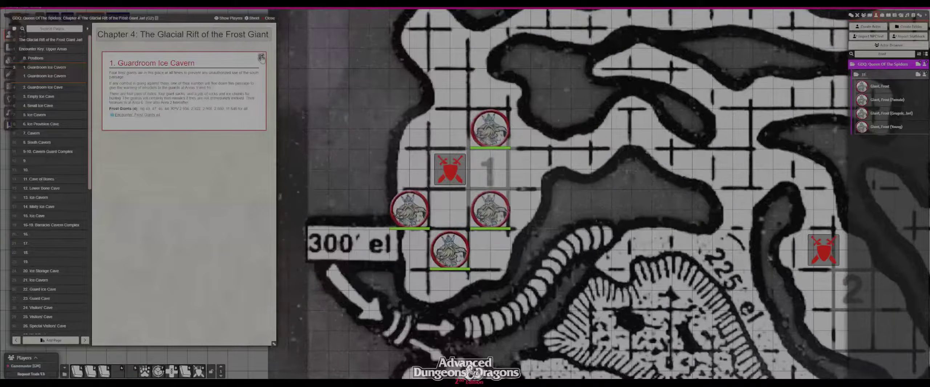
Step: Remove the frost giants encounter link from the 1. Guardroom Ice Cavern journal page, save the text and close the editor
left_click(261, 56)
left_click_drag(515, 239, 389, 233)
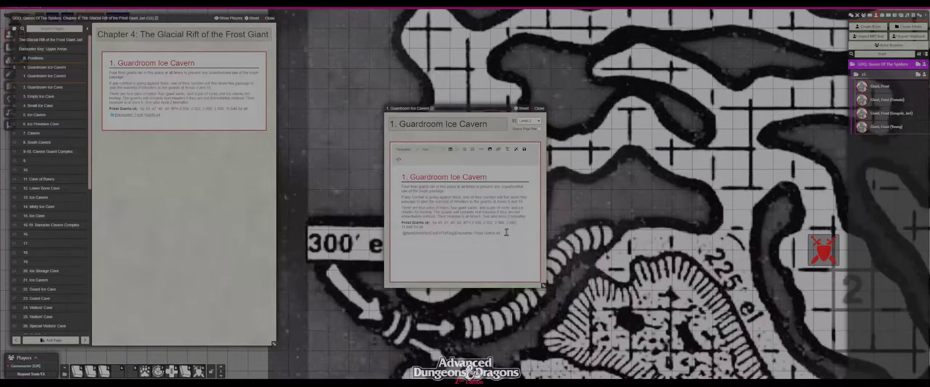
key("BackSpace")
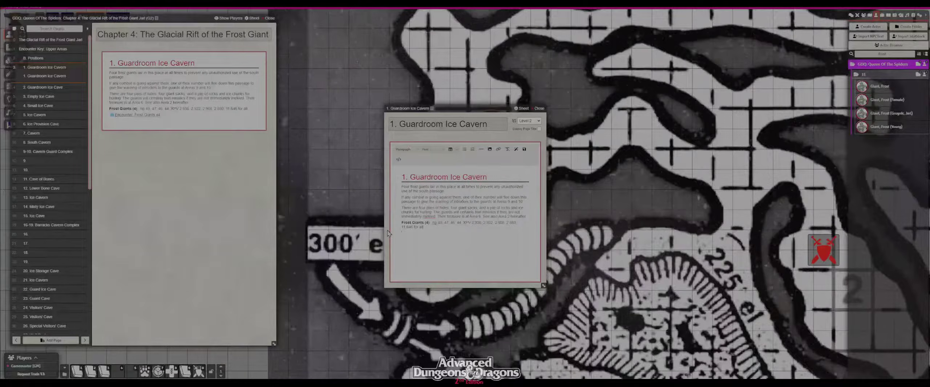
left_click(525, 153)
left_click(539, 108)
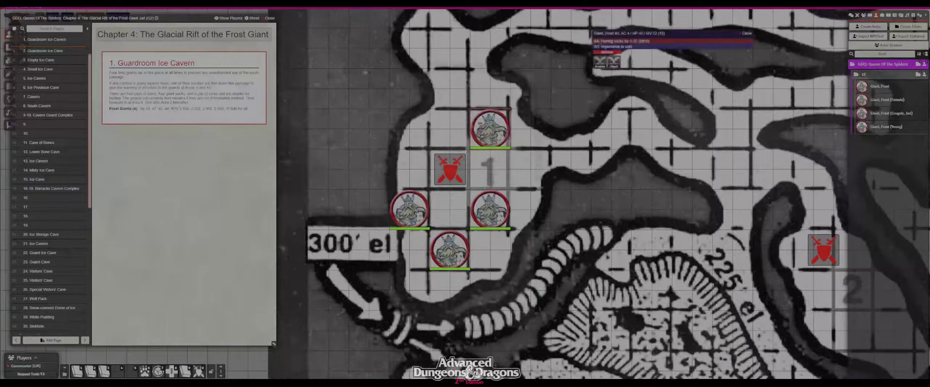
Step: Examine the main details of a placed frost giant token and of the Giant, Frost (Female) actor
double_click(491, 143)
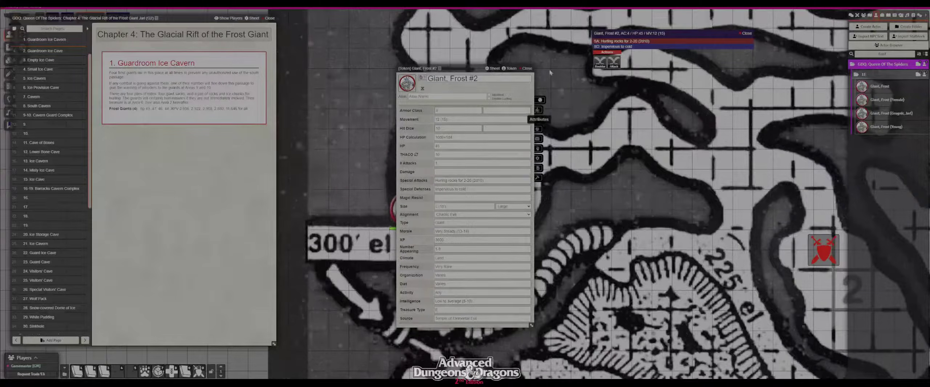
left_click(526, 69)
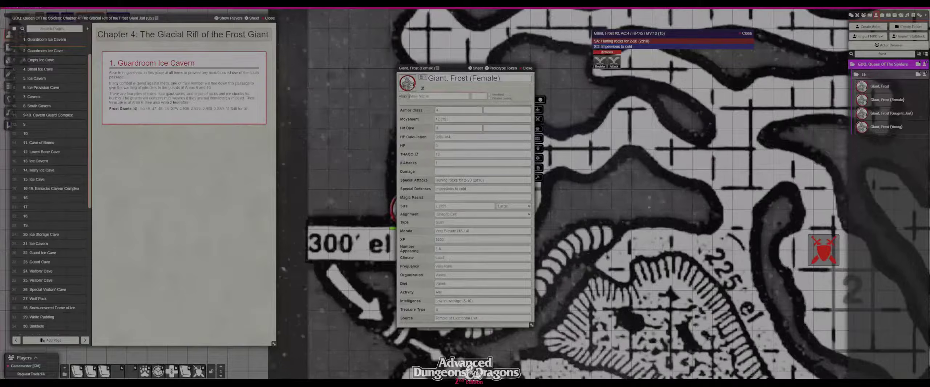
left_click(450, 96)
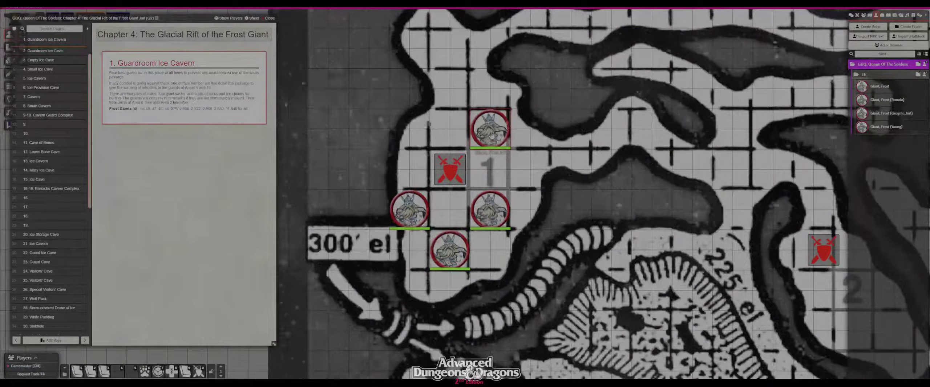
Step: Review the base Giant, Frost actor's abilities, combat, effects, inventory, proficiencies, details and description
left_click(879, 87)
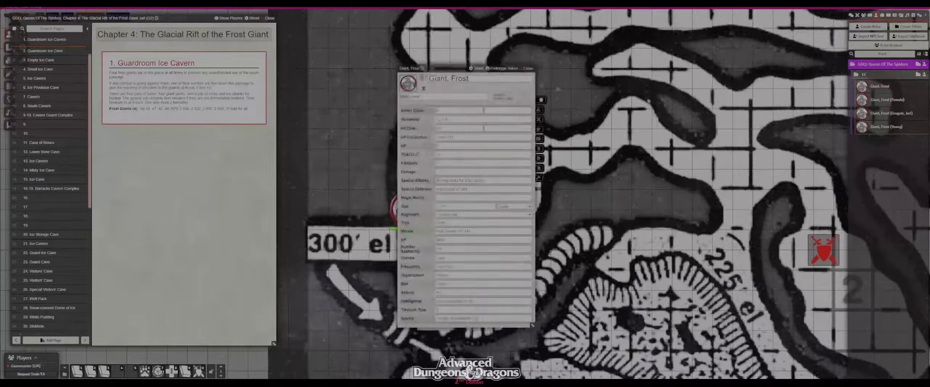
left_click(540, 110)
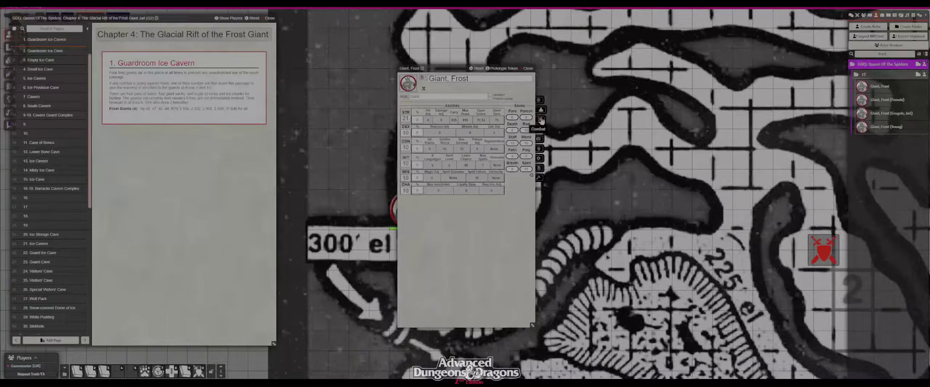
mouse_move(450, 68)
left_mouse_down()
mouse_move(476, 61)
mouse_move(458, 64)
left_mouse_up()
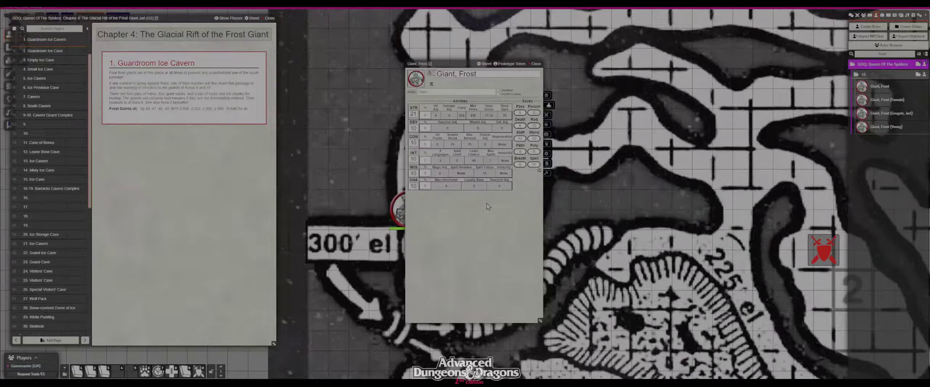
left_click(549, 116)
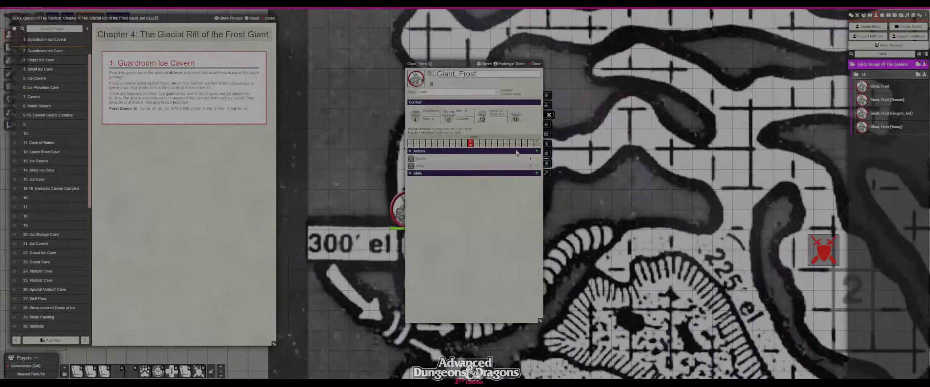
left_click(548, 126)
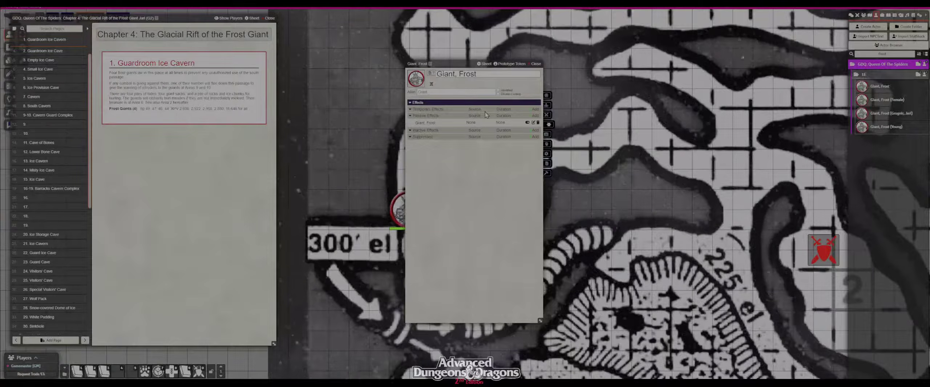
left_click(547, 134)
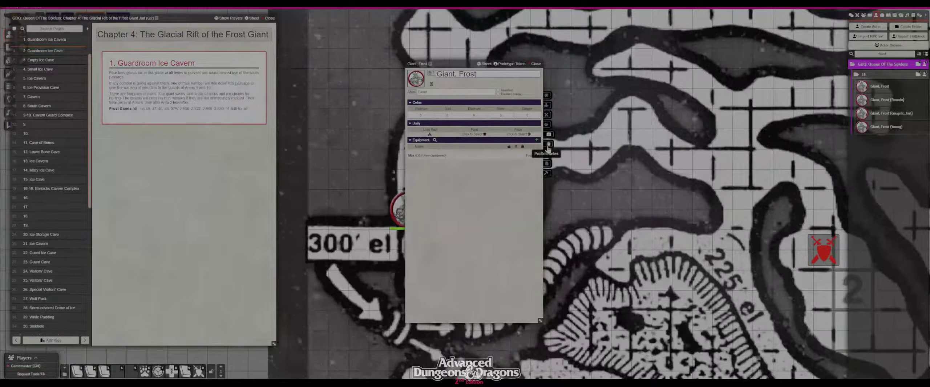
left_click(548, 145)
left_click(548, 154)
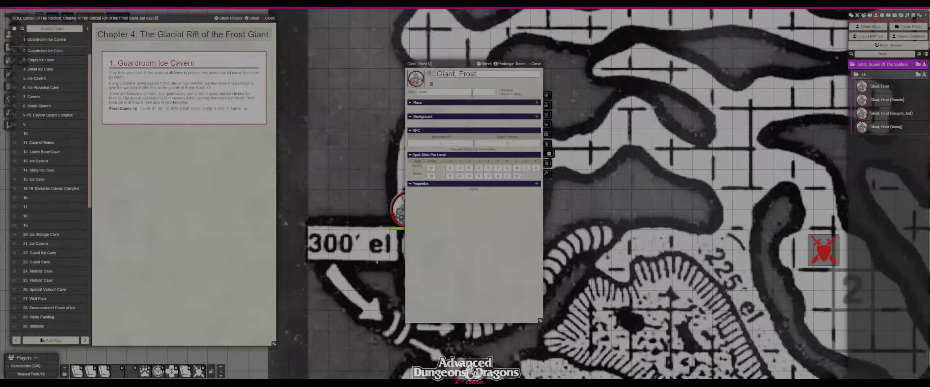
left_click(548, 163)
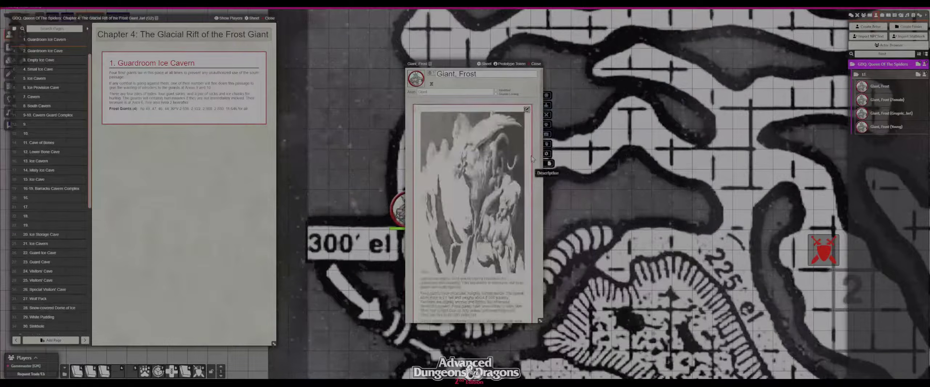
Step: Delete the illustration in the Giant, Frost description and reinsert it from its copied source path
left_click(526, 109)
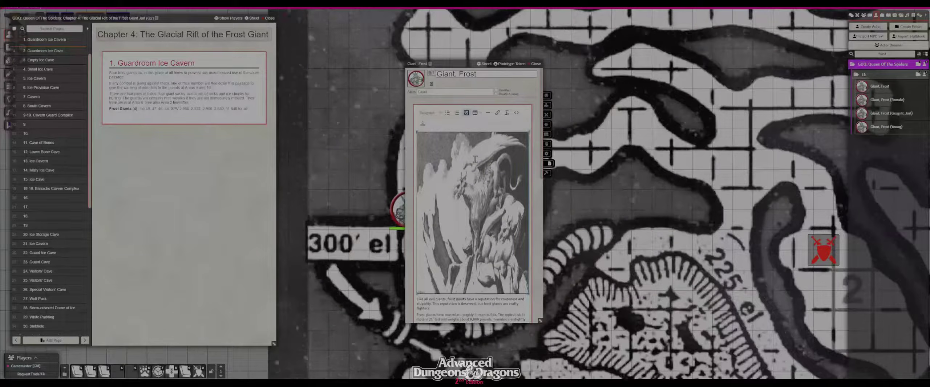
left_click(466, 113)
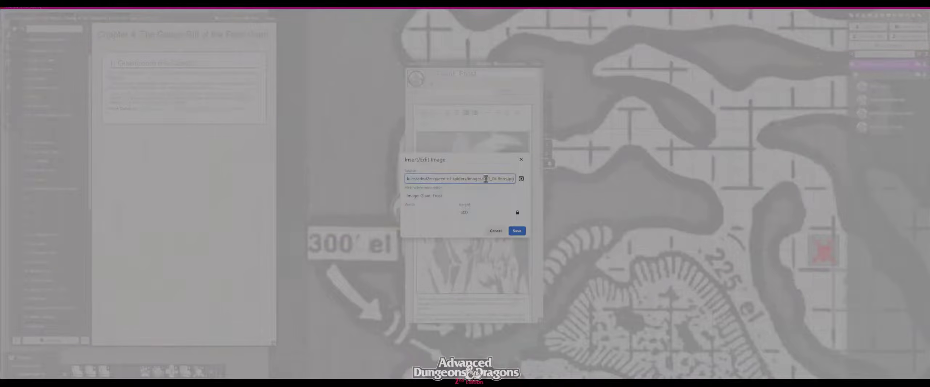
key("ctrl+a")
key("ctrl+c")
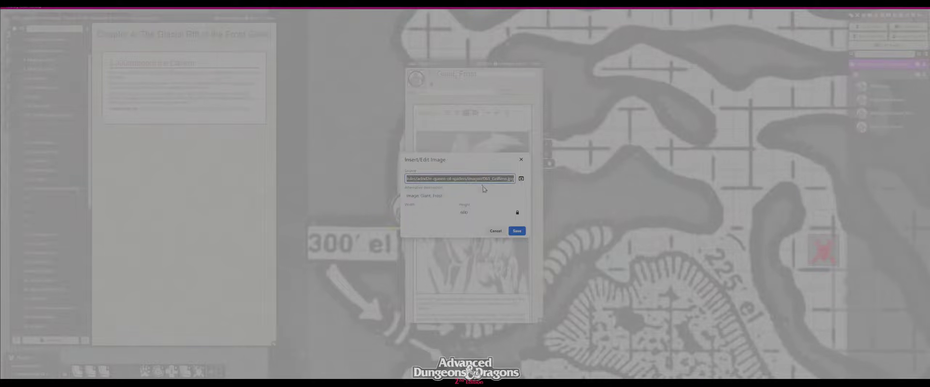
left_click(497, 231)
key("Delete")
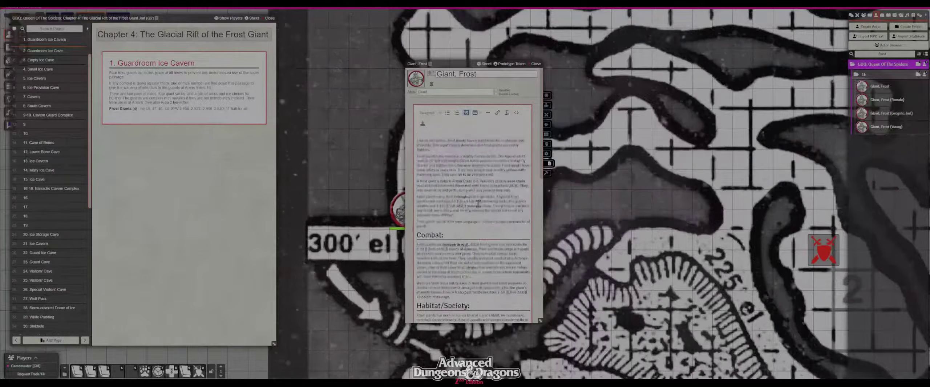
left_click(465, 113)
key("ctrl+v")
left_click(516, 232)
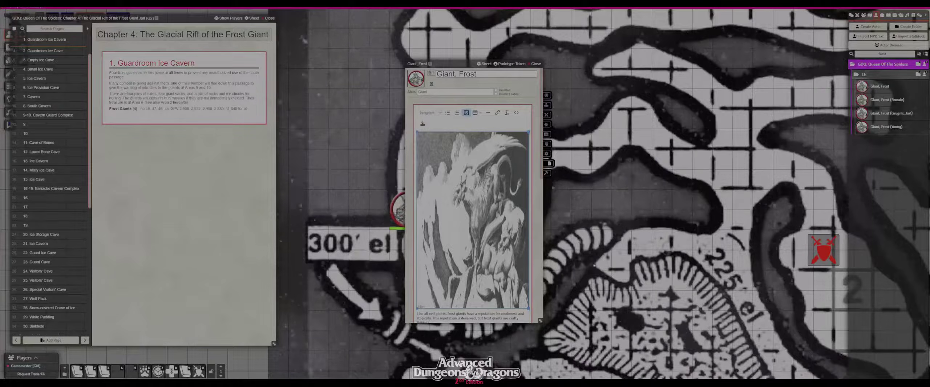
Step: Clear the reinserted illustration's width and height, save the Giant, Frost description and check the full text
left_click(466, 113)
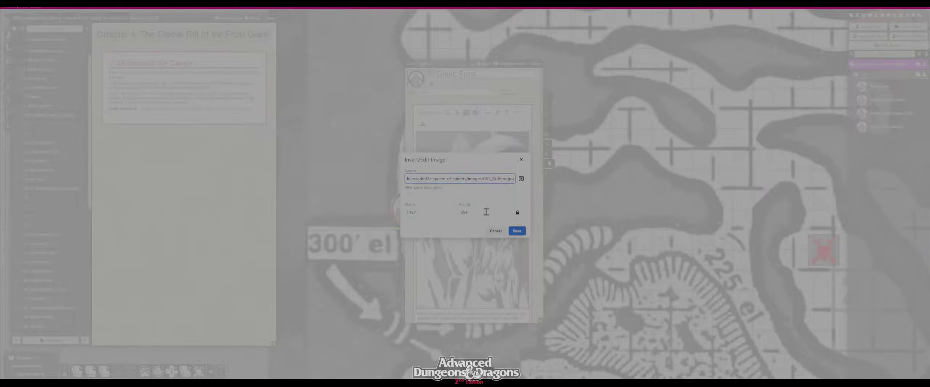
left_click_drag(427, 213, 387, 215)
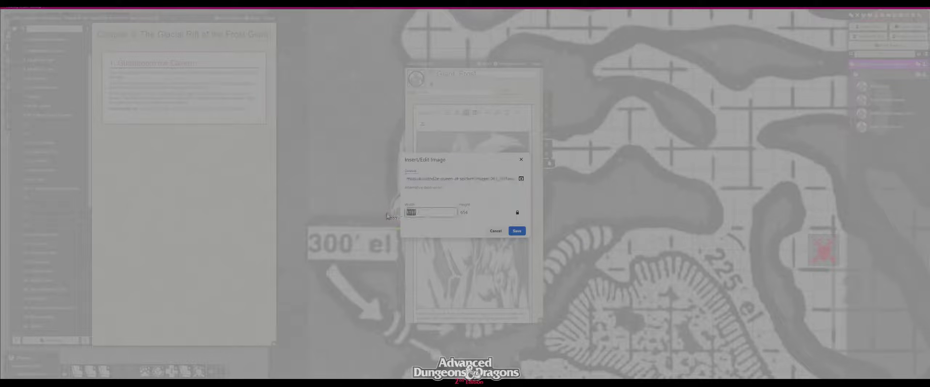
key("BackSpace")
key("Tab")
key("BackSpace")
key("Tab")
left_click(518, 229)
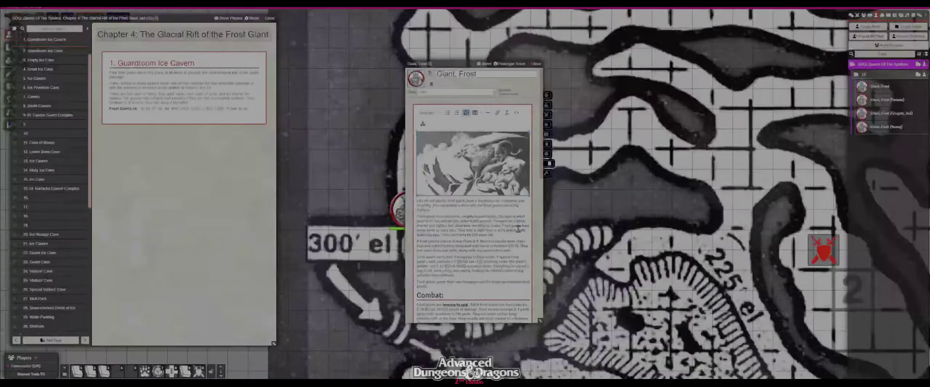
left_click(422, 124)
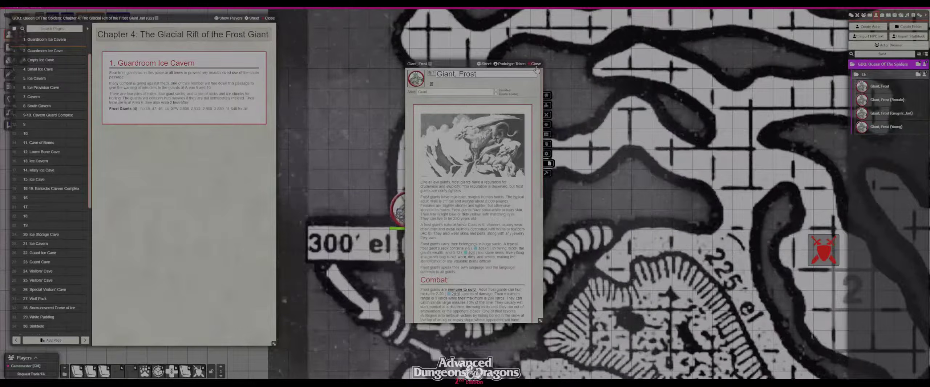
scroll(485, 233, "down", 6)
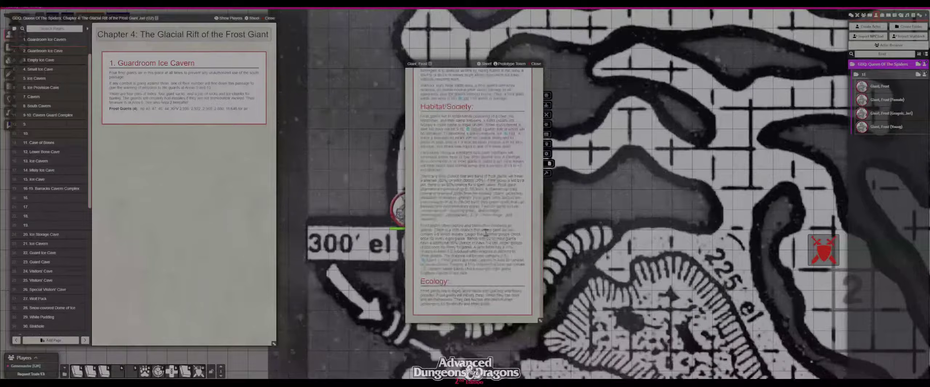
scroll(485, 233, "up", 8)
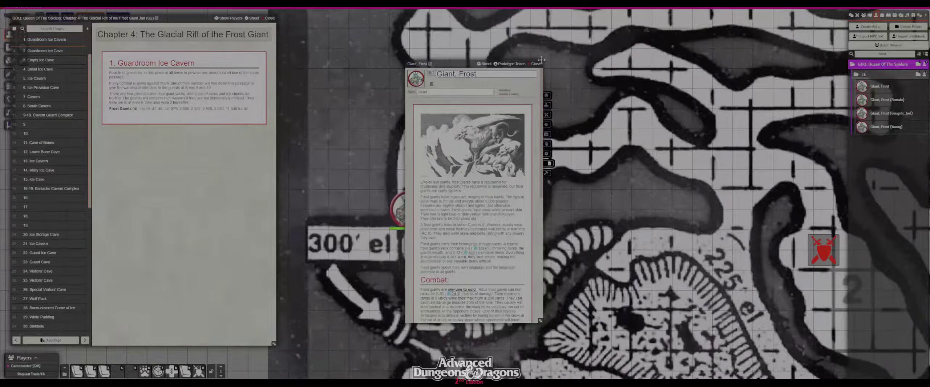
Step: Delete the illustration from the base Giant, Frost actor's description
left_click(526, 112)
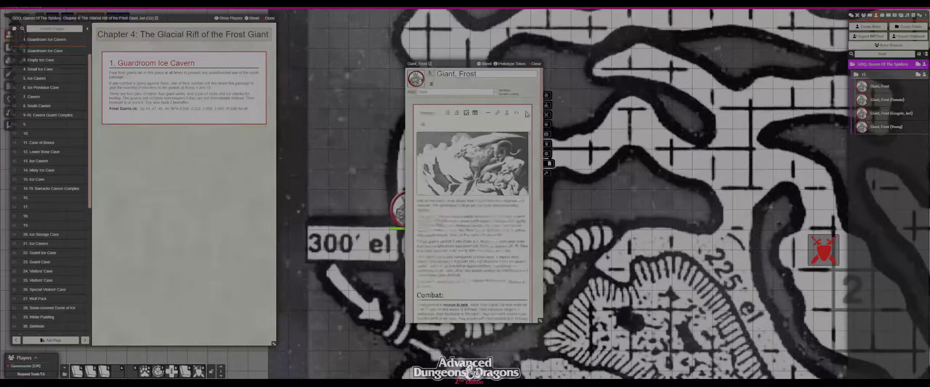
left_click(485, 160)
key("Delete")
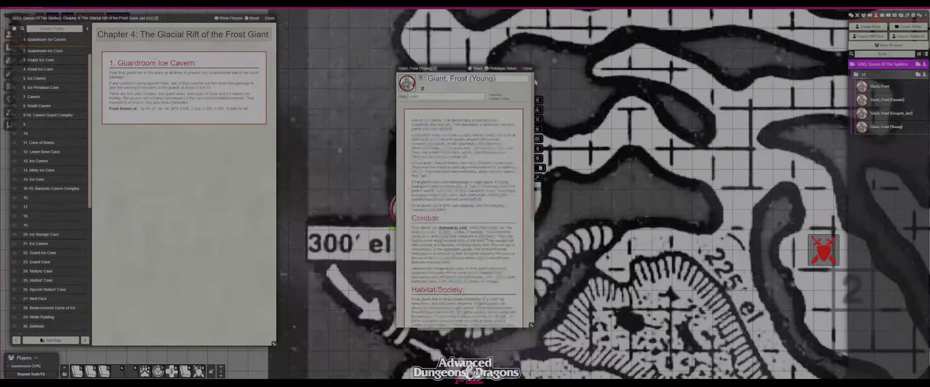
Step: Open the sheet of the Giant, Frost token above the area 1 label and examine its ability scores
left_click(504, 133)
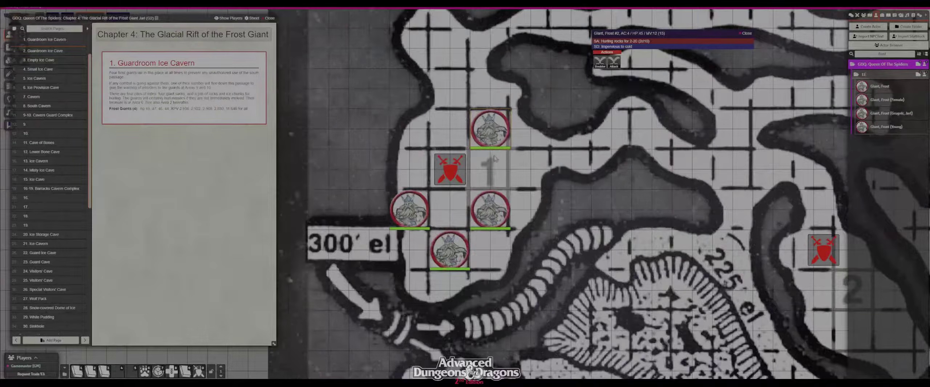
double_click(500, 138)
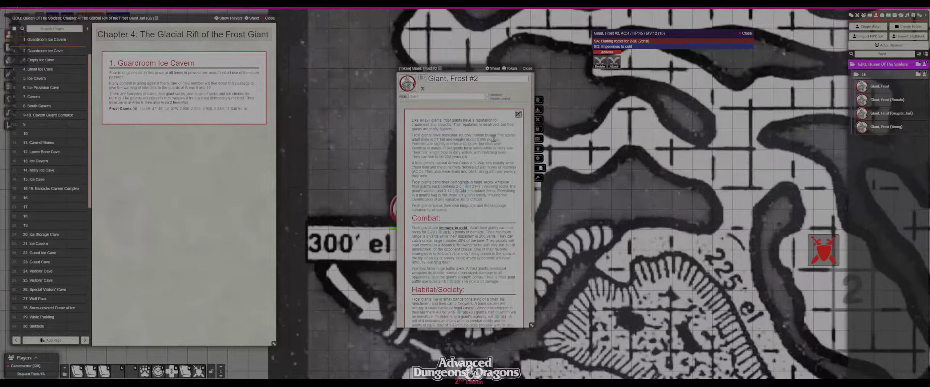
left_click(540, 111)
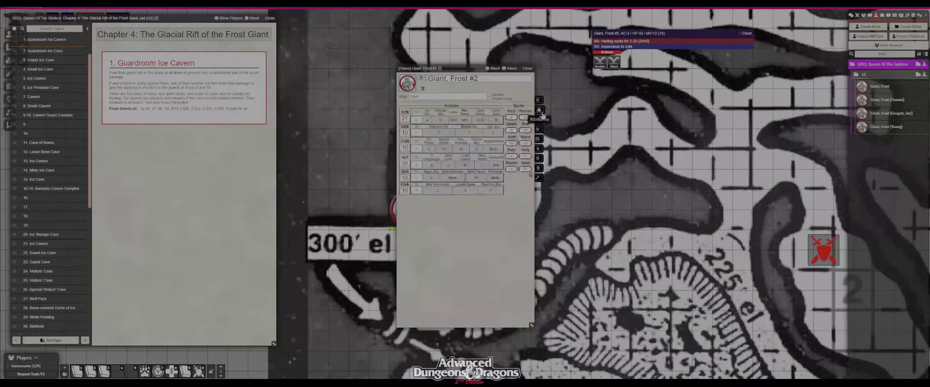
Step: Examine the combat section of the Giant, Frost #2 sheet and the editor for its Attack melee action
left_click(540, 120)
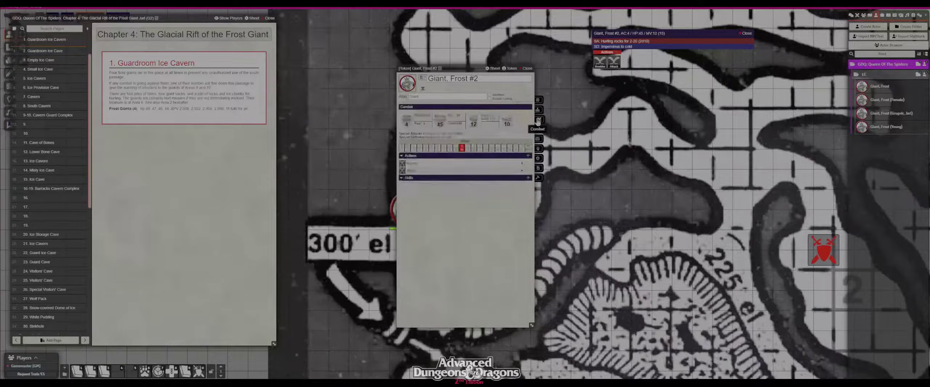
left_click(515, 171)
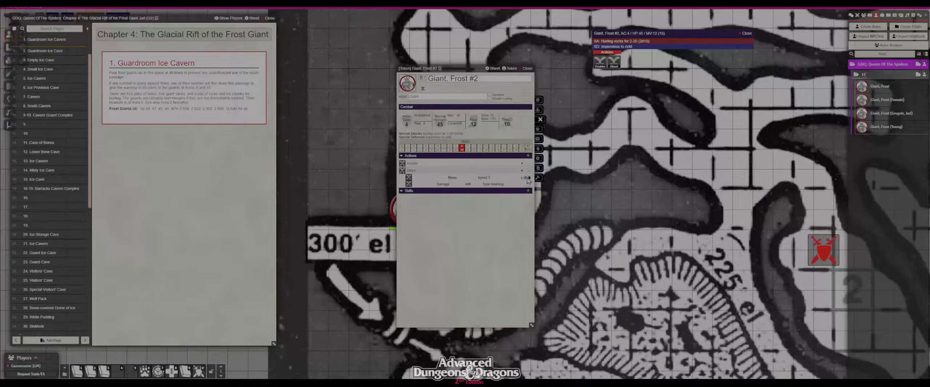
left_click(524, 178)
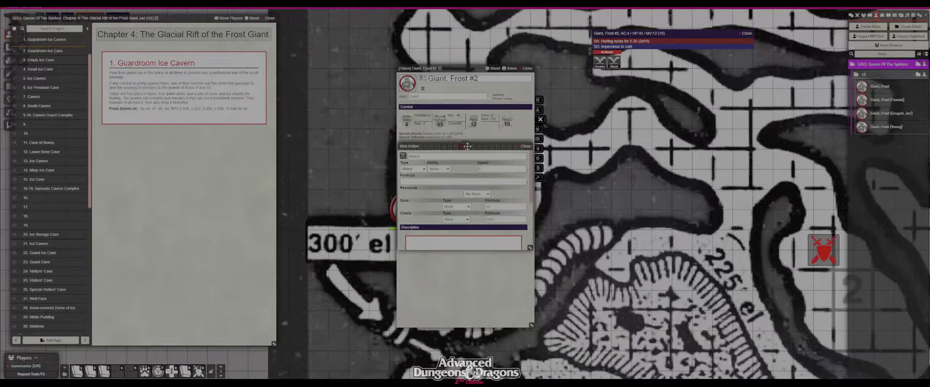
left_click_drag(467, 146, 408, 133)
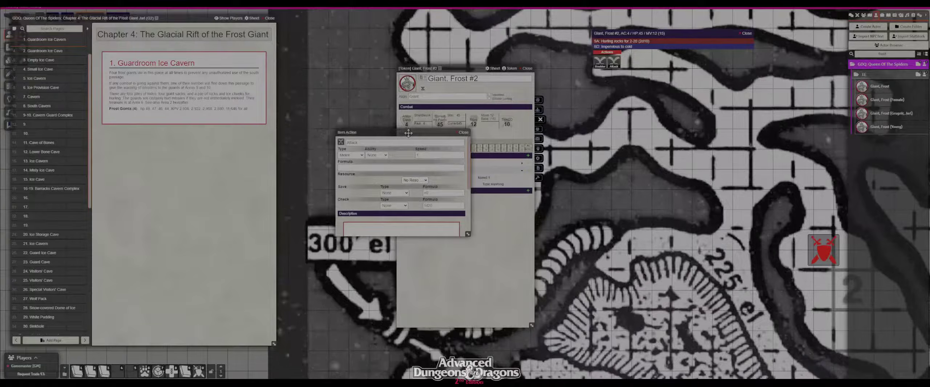
left_click(463, 132)
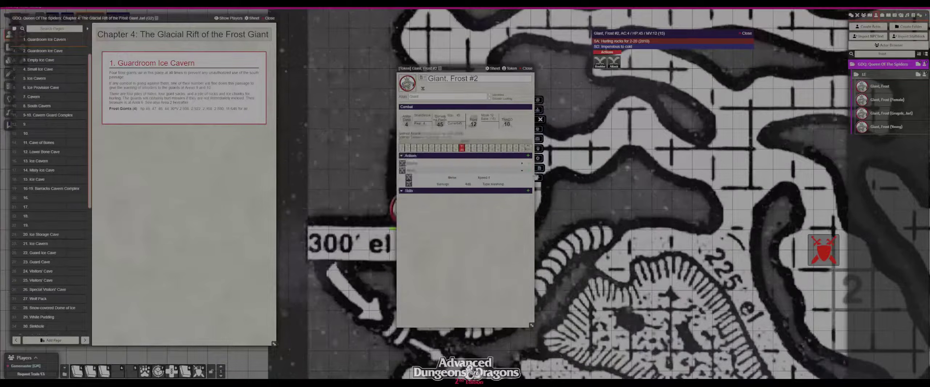
Step: Recheck the Attack action's settings, review the giant's main statistics and close the Giant, Frost #2 sheet
left_click(539, 168)
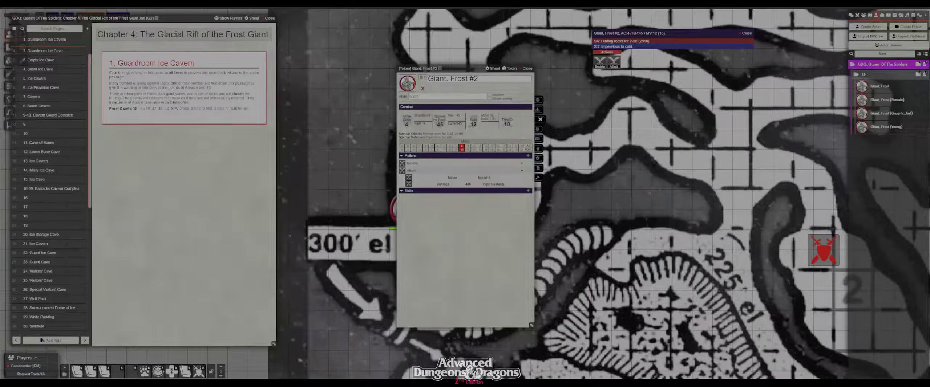
left_click(522, 172)
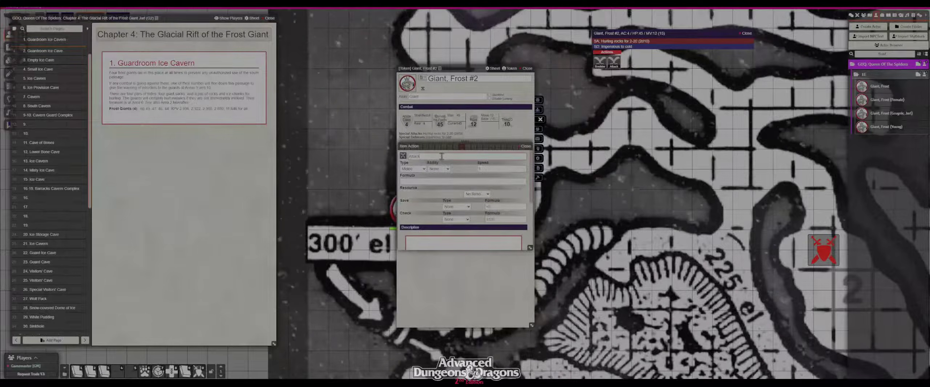
left_click(525, 147)
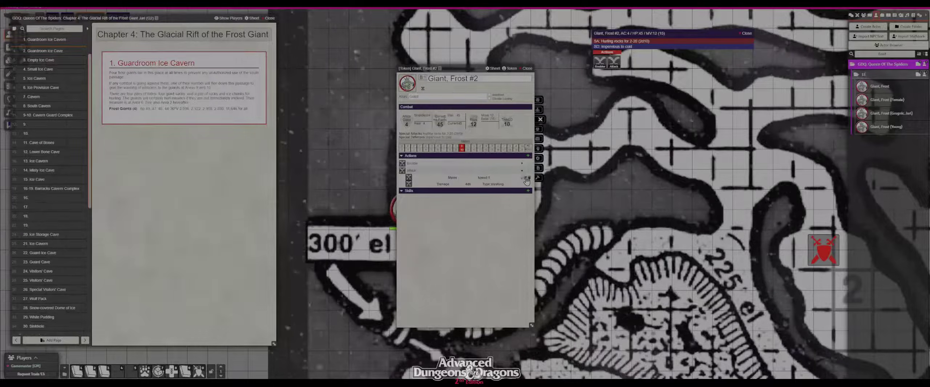
left_click(522, 172)
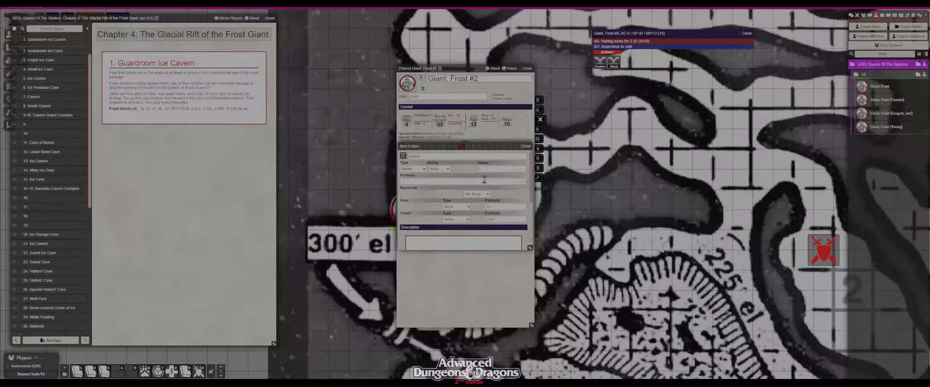
left_click(526, 147)
left_click(539, 103)
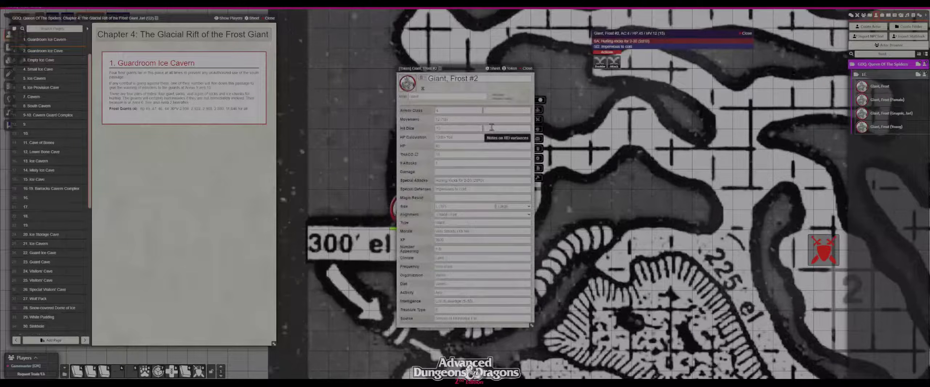
left_click(526, 68)
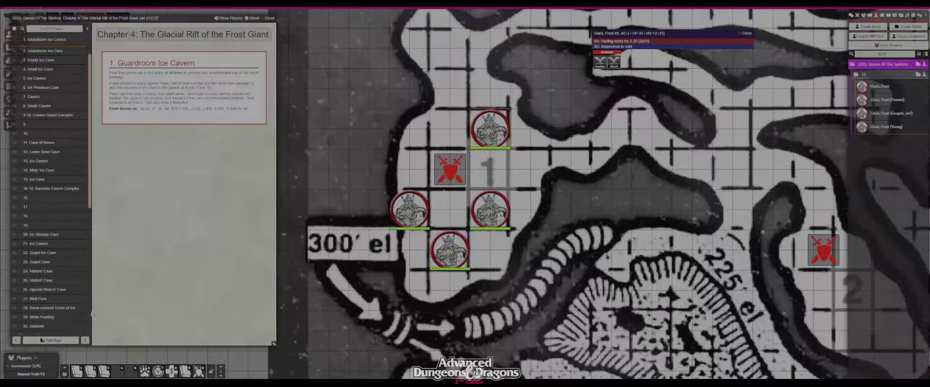
Step: Advance the journal to 2. Guardroom Ice Cave and place three Giant, Frost tokens around the area 2 label
left_click(84, 340)
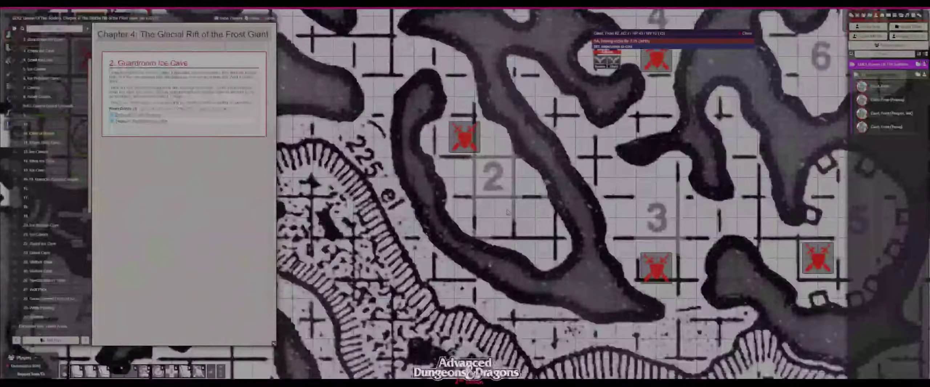
scroll(743, 134, "up", 8)
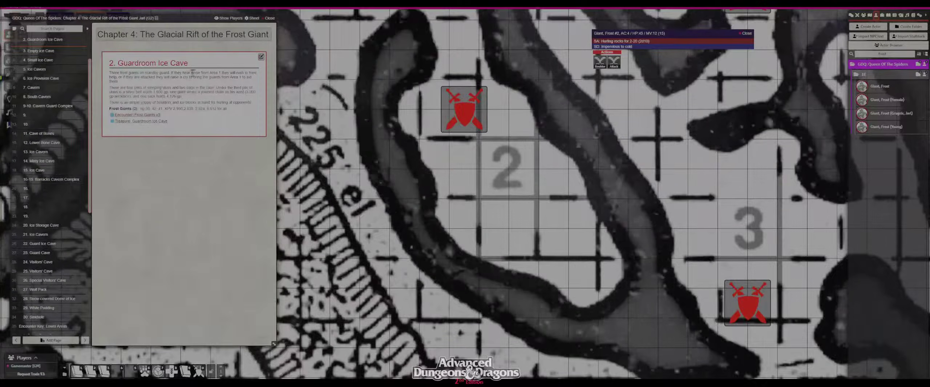
left_click_drag(552, 158, 538, 227)
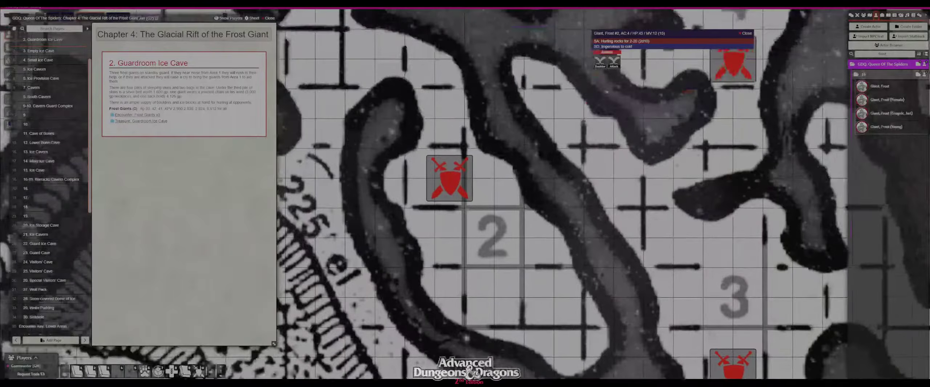
left_click_drag(459, 126, 450, 118)
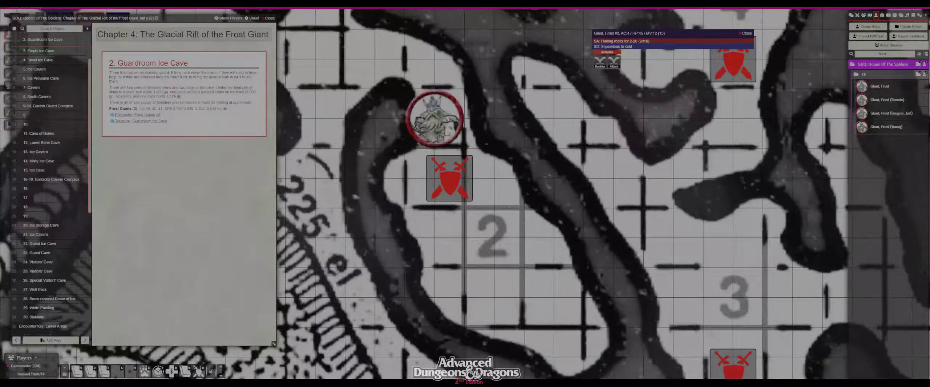
left_click_drag(879, 87, 438, 236)
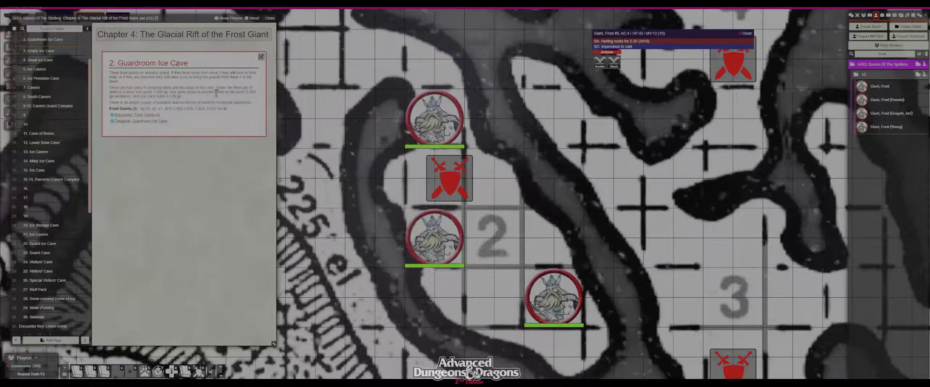
Step: Examine the contents of the 2. Guardroom Ice Cave treasure bundle linked in the journal and close it
left_click(156, 122)
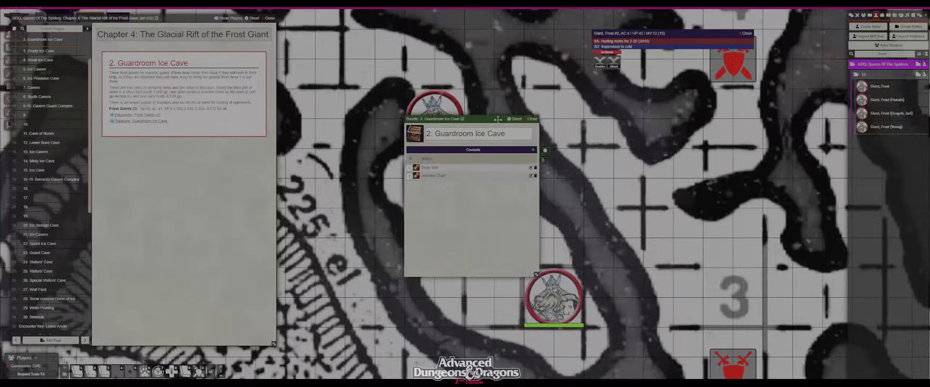
left_click_drag(498, 119, 727, 80)
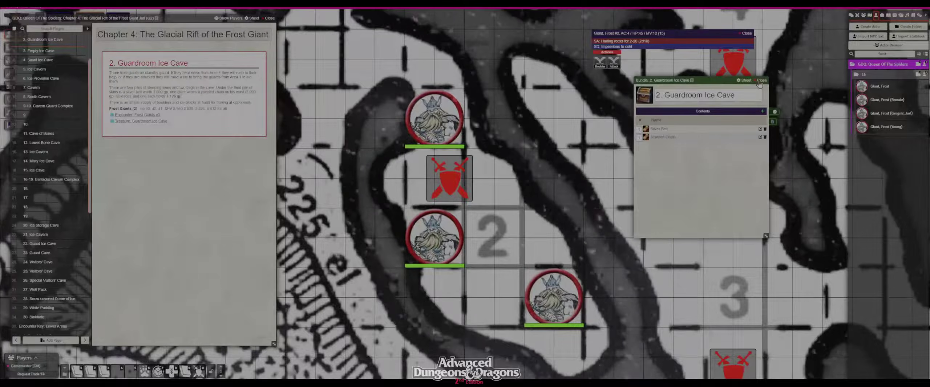
left_click(759, 80)
Step: Open the Adamantium Bar from the GDQ: Queen Of The Spiders item folder and browse for its image in tile view
left_click(882, 16)
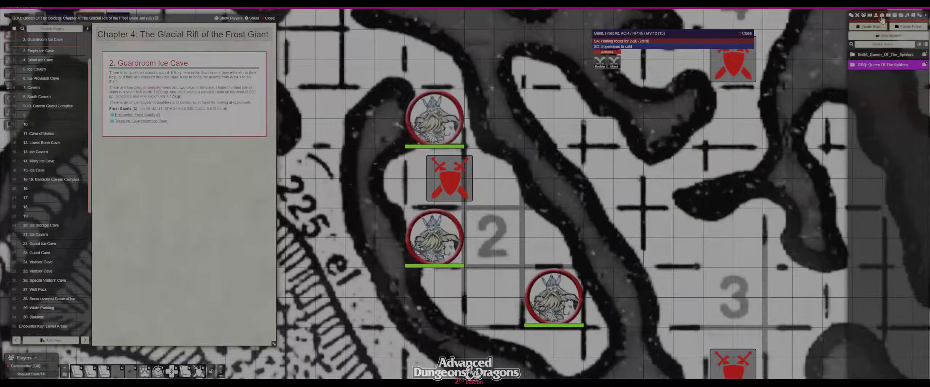
left_click(882, 65)
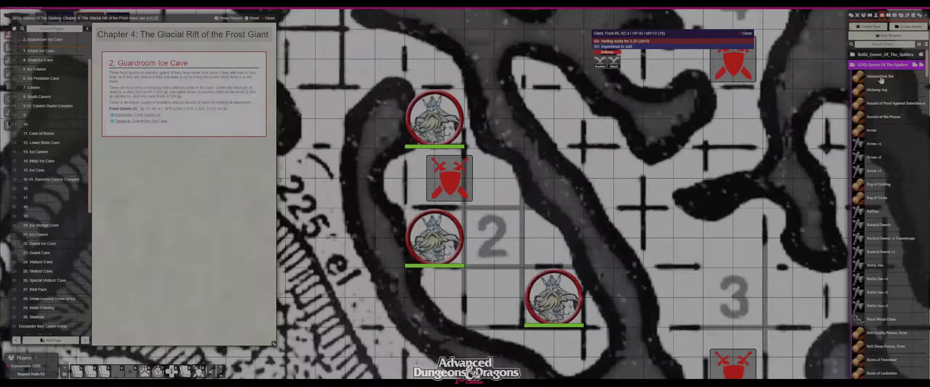
left_click(881, 77)
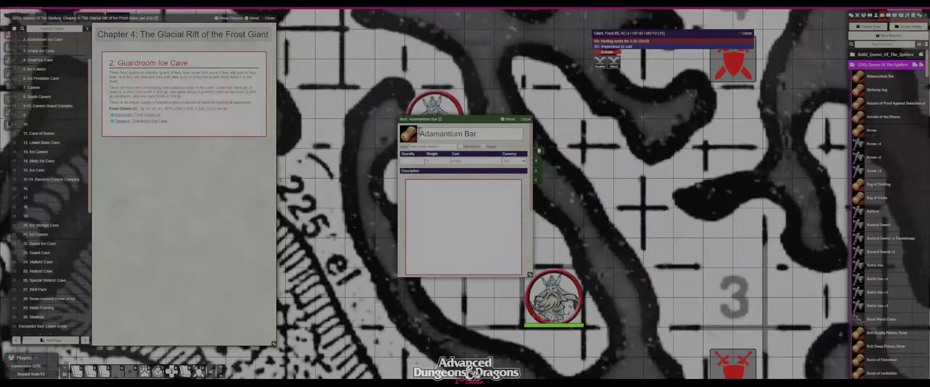
left_click(416, 133)
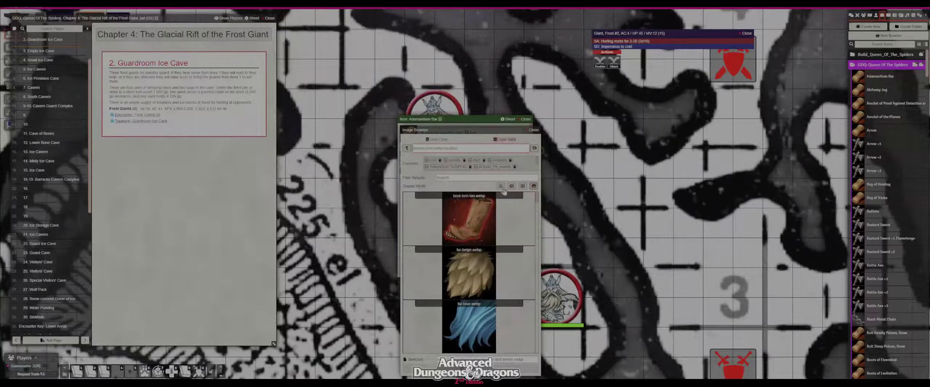
left_click(522, 186)
Step: Set the Adamantium Bar's image to a dark metal ingot from the commodities metal icons
left_click(407, 148)
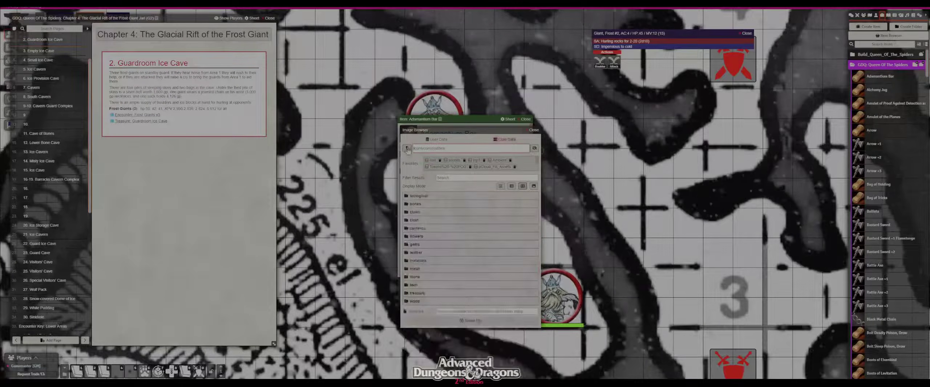
left_click(454, 260)
scroll(477, 288, "down", 1)
scroll(477, 288, "down", 5)
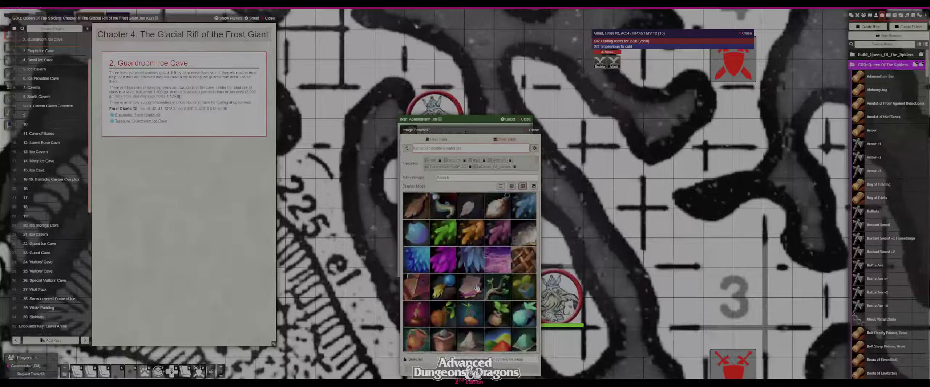
left_click(406, 148)
left_click(417, 275)
scroll(472, 312, "down", 2)
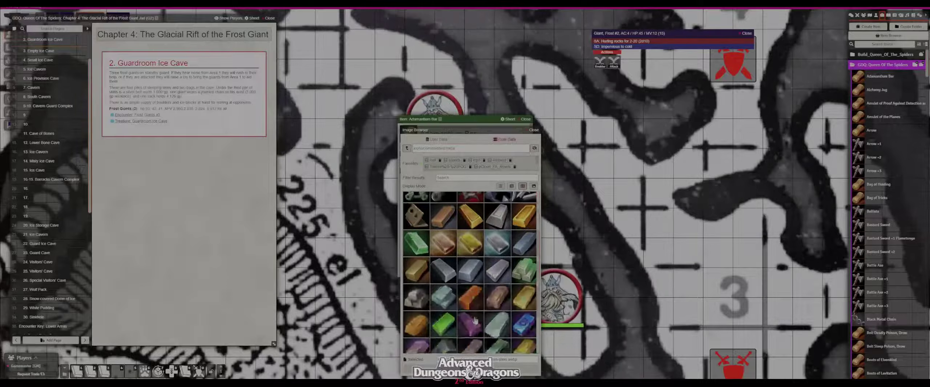
scroll(475, 320, "down", 2)
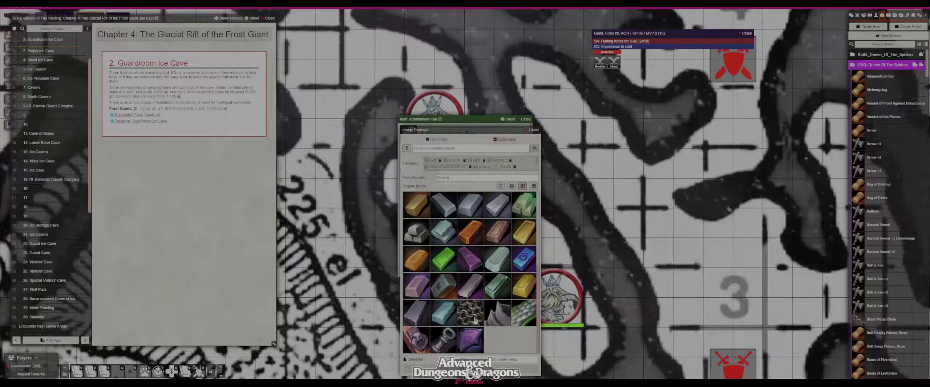
double_click(457, 322)
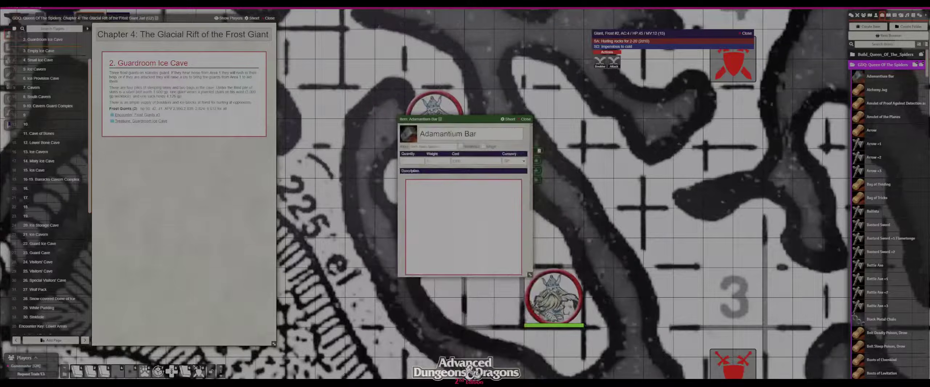
Step: Set the Alchemy Jug's image to a red bottle from the drinks icons under consumables
left_click(876, 90)
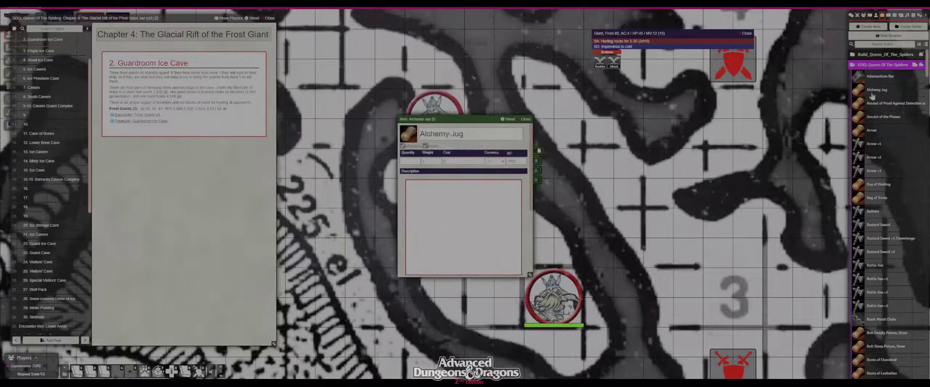
left_click(408, 133)
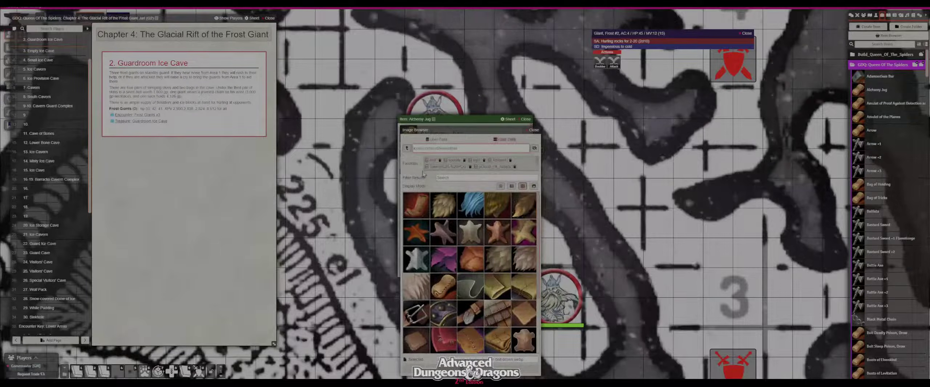
left_click(406, 149)
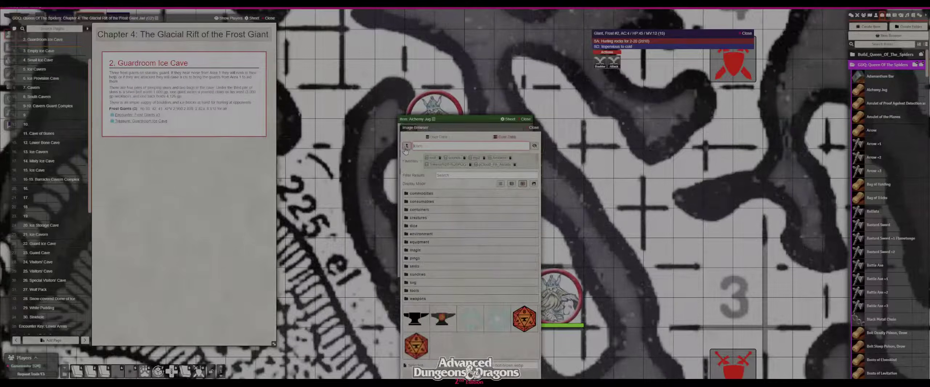
left_click(422, 201)
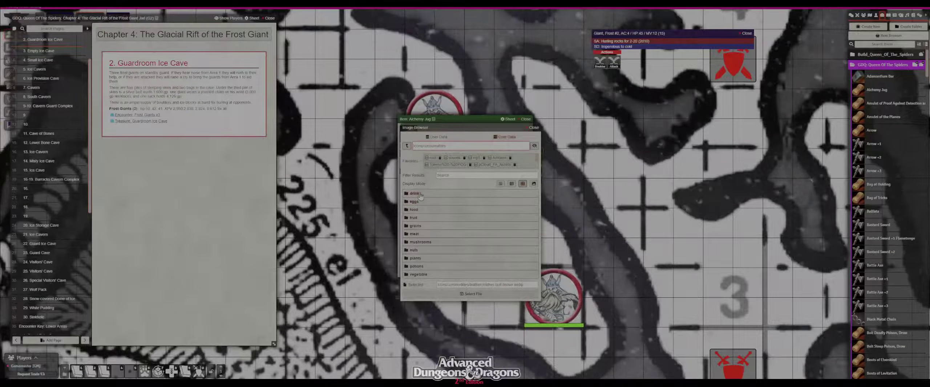
left_click(420, 194)
left_click(443, 257)
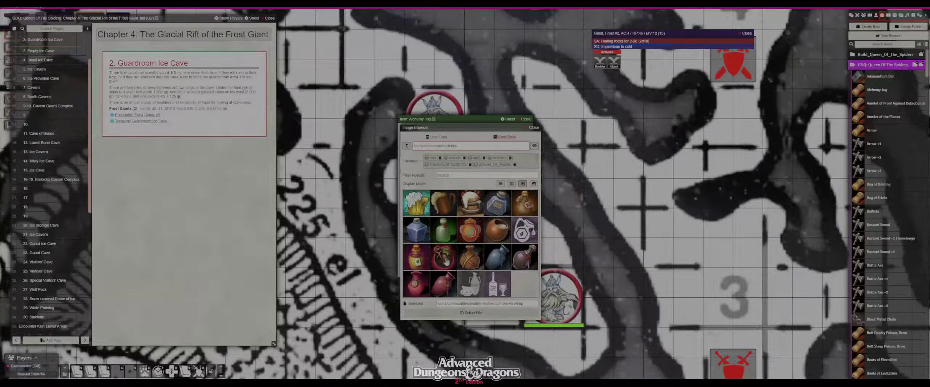
left_click(462, 315)
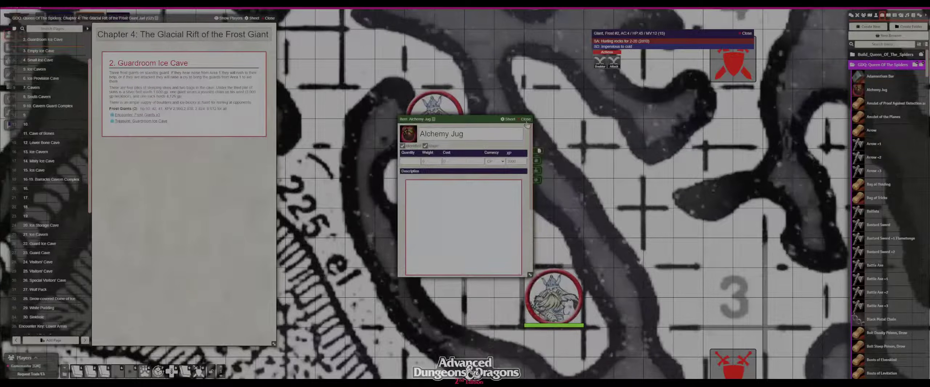
Step: Examine the Adamantium Bar, the amulet and the Arrow items in the GDQ: Queen Of The Spiders folder and collapse the folder
left_click(878, 76)
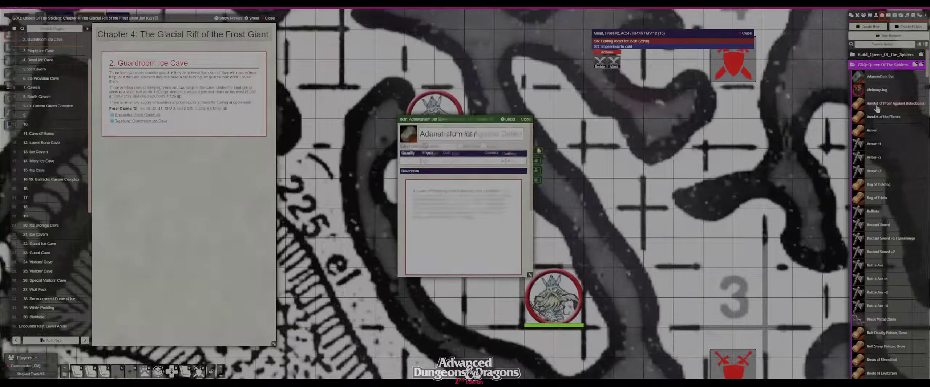
left_click(526, 120)
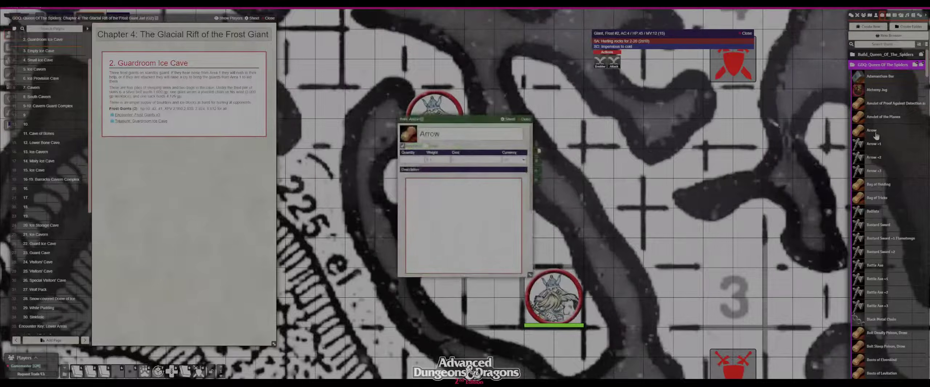
left_click(525, 120)
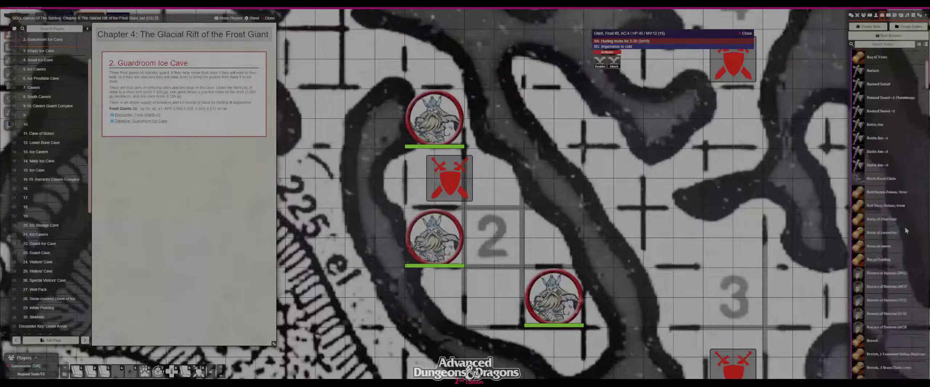
left_click(889, 65)
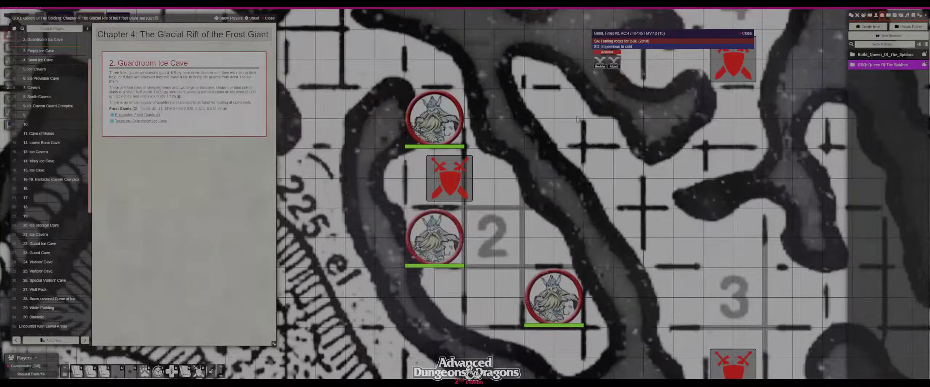
Step: Place a Loose Valuables container token in area 2 and put the items of the 2. Guardroom Ice Cave treasure bundle in it
left_click(143, 122)
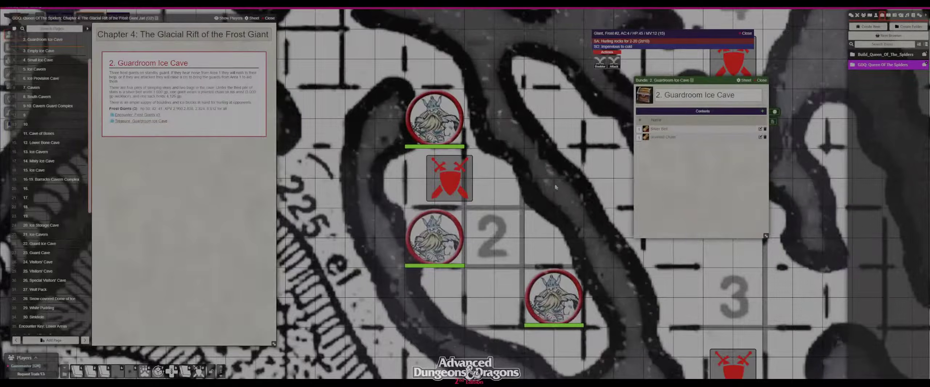
left_click(876, 15)
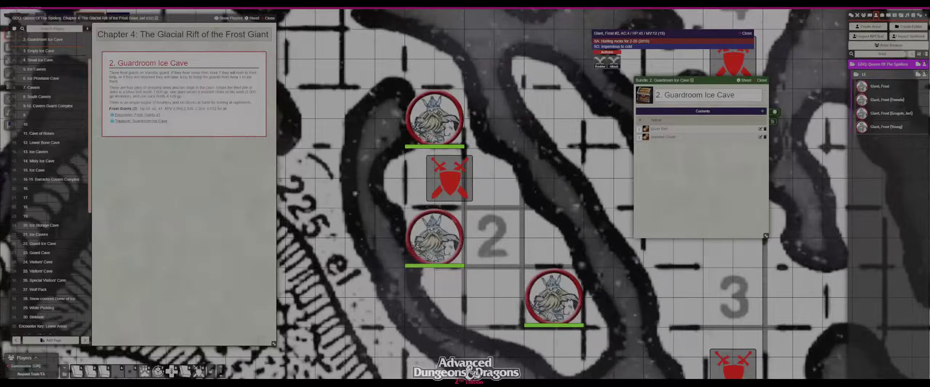
left_click(909, 54)
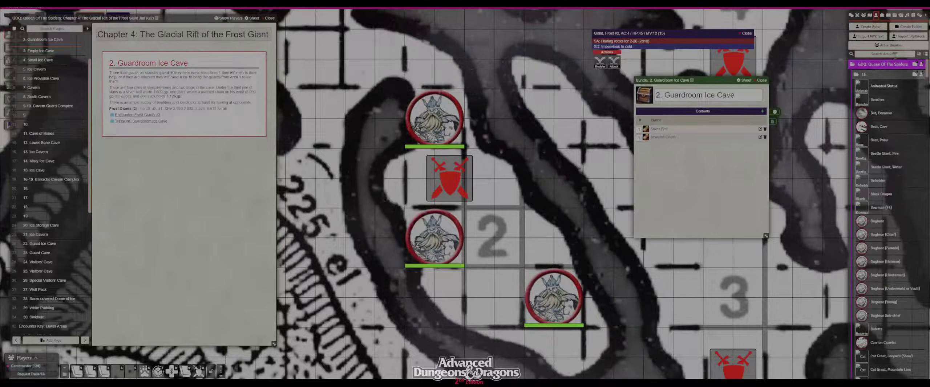
left_click(868, 74)
left_click(868, 95)
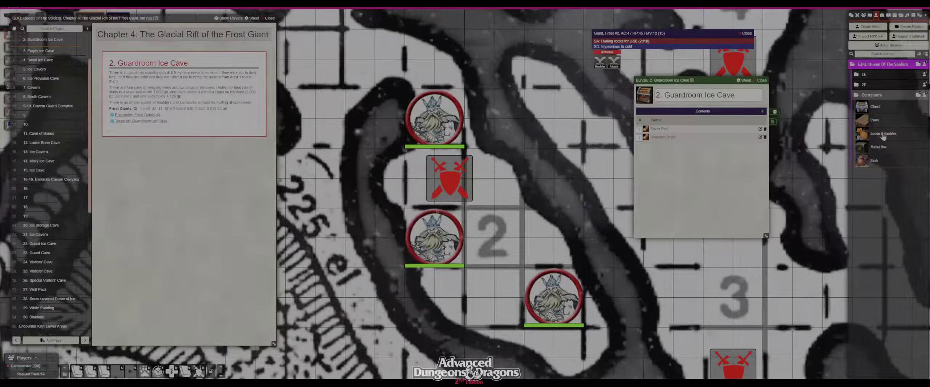
left_click_drag(882, 136, 486, 314)
left_click_drag(486, 313, 486, 313)
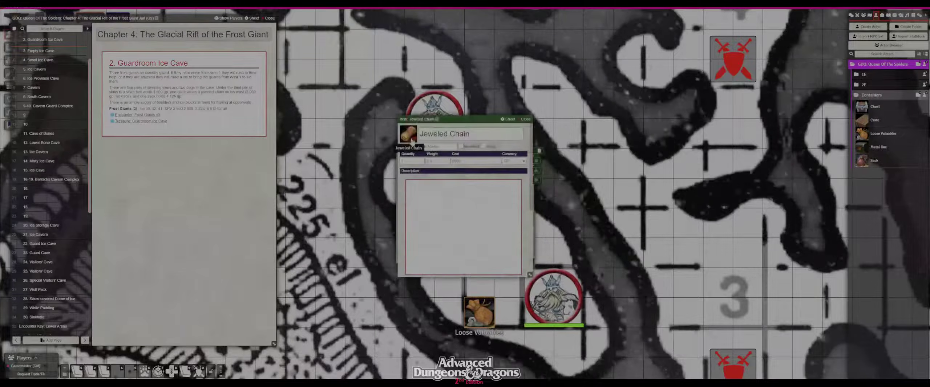
Step: Set the Jeweled Chain's image to a green gem necklace from the neck equipment icons
left_click(412, 142)
left_click(407, 148)
left_click(407, 149)
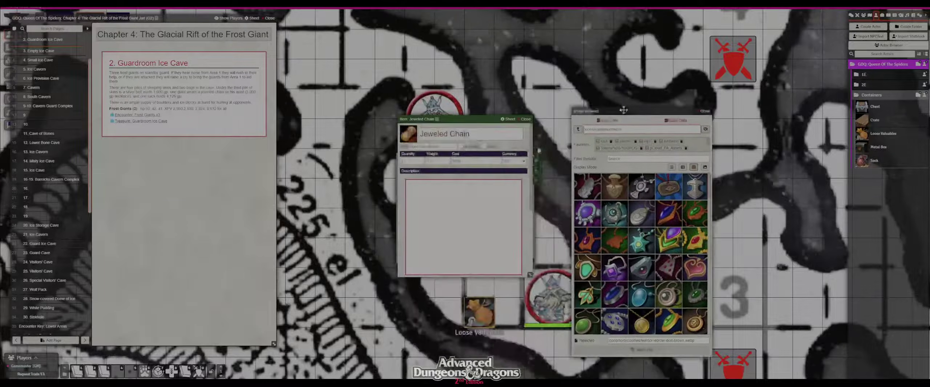
scroll(687, 278, "down", 2)
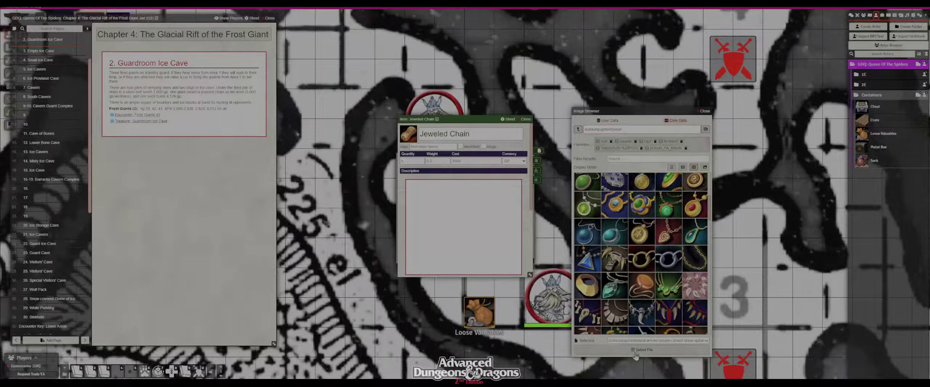
left_click(667, 205)
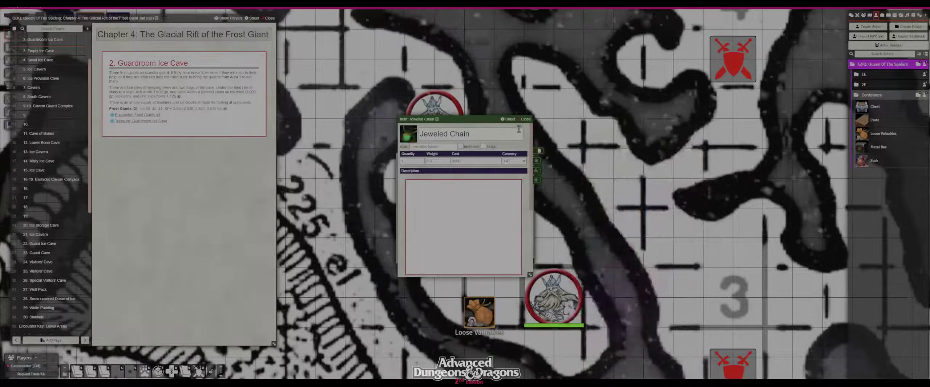
Step: Set the Silver Belt's image to a belt from the waist equipment icons and close the Loose Valuables container
mouse_move(522, 217)
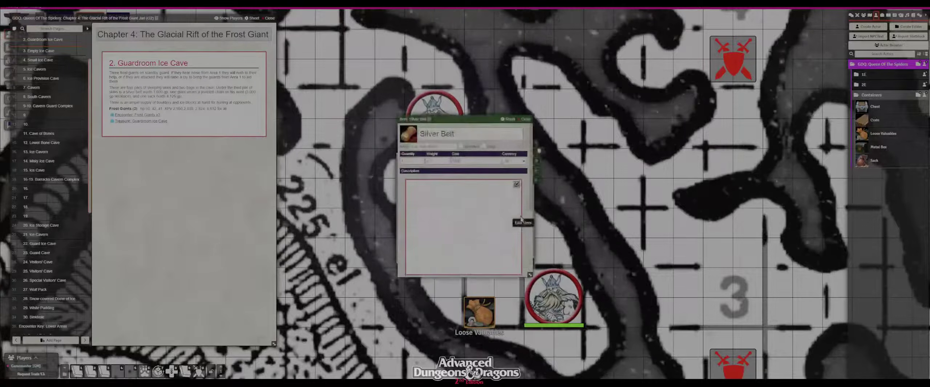
left_click(405, 150)
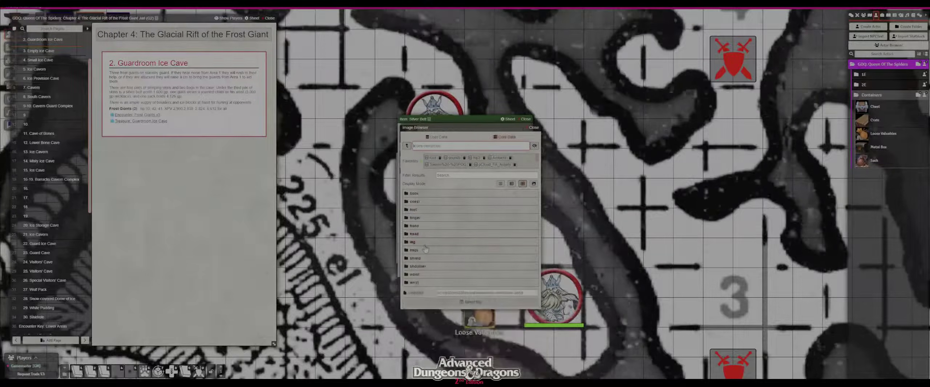
left_click(424, 274)
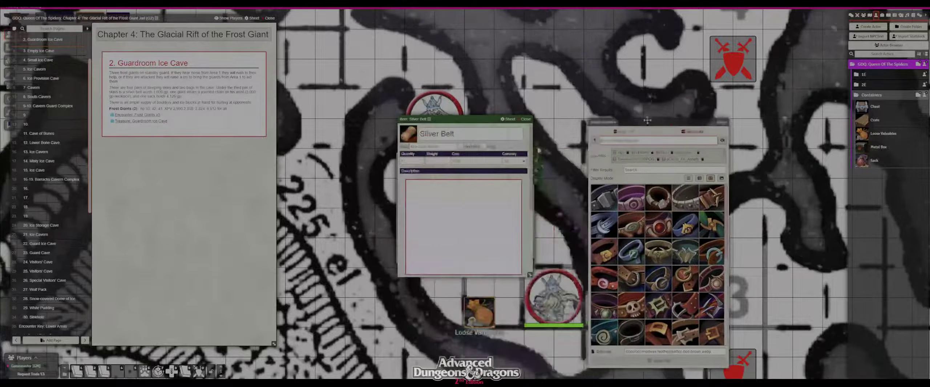
scroll(650, 240, "down", 3)
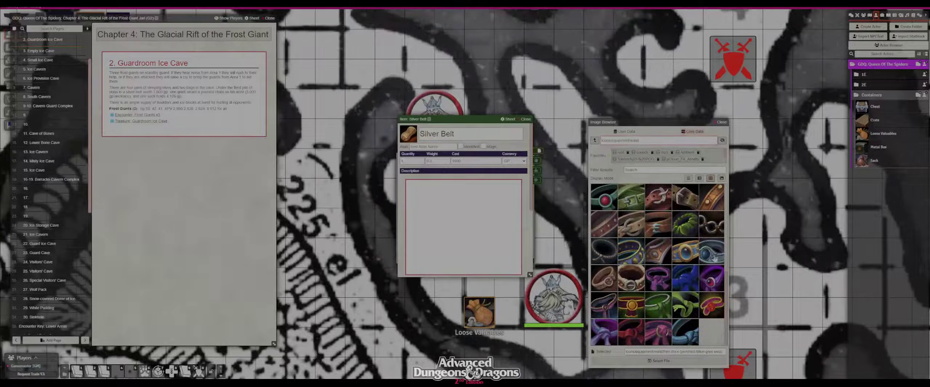
left_click(527, 120)
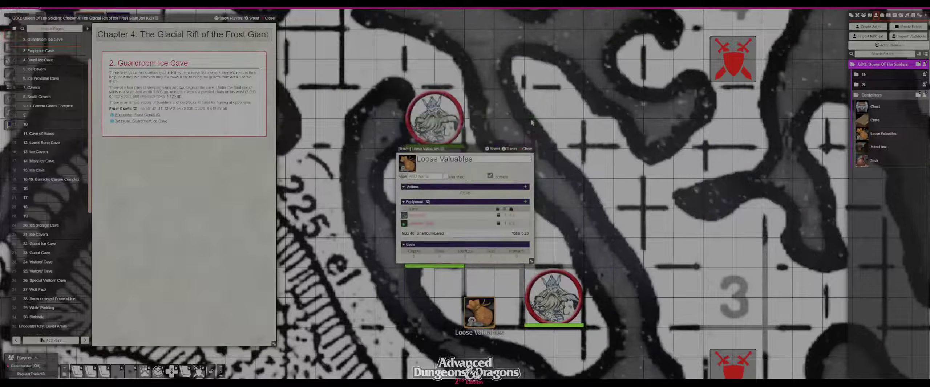
left_click(527, 149)
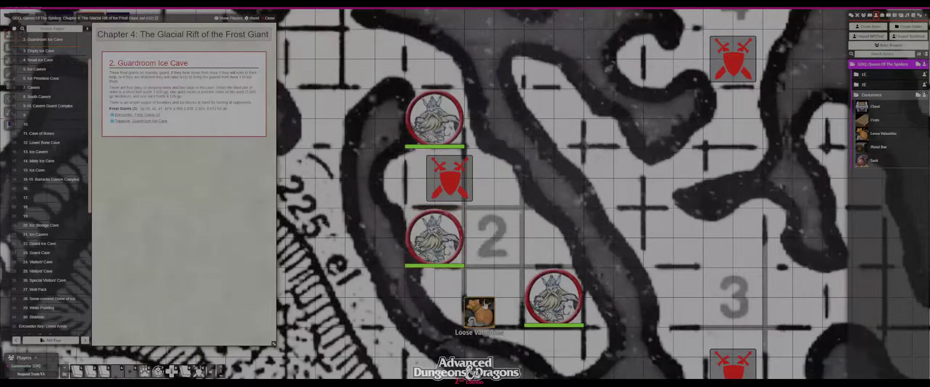
Step: Rename the Loose Valuables container in area 2 as Under Sleeping Skins
double_click(485, 304)
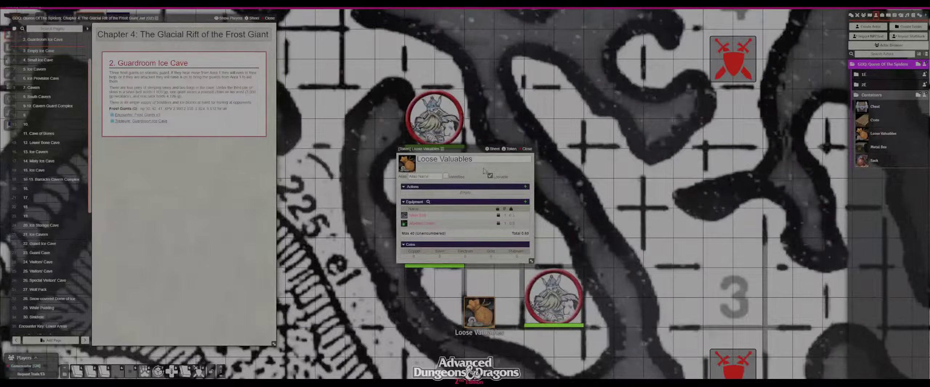
left_click_drag(477, 160, 403, 167)
type("U")
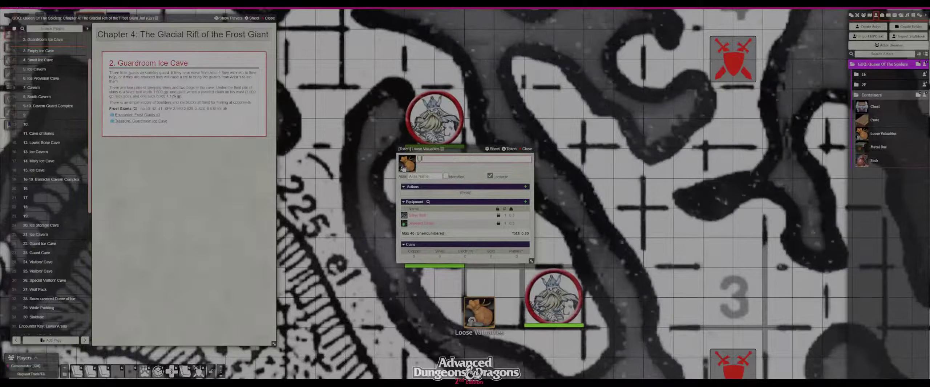
type("nder Sleeping")
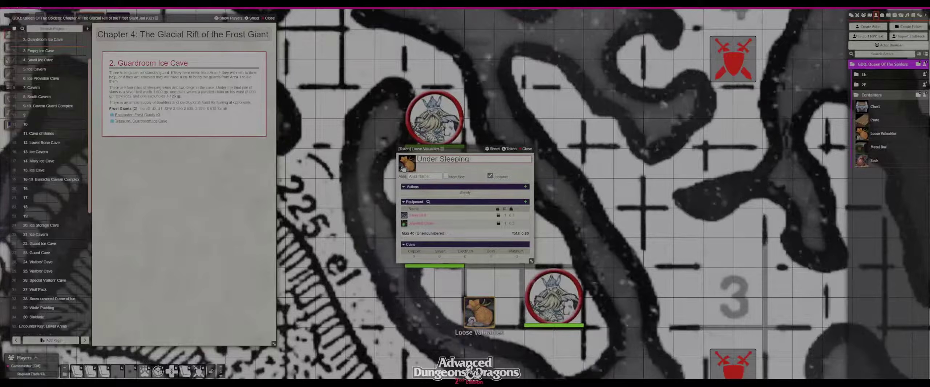
type(" Skins")
key("Tab")
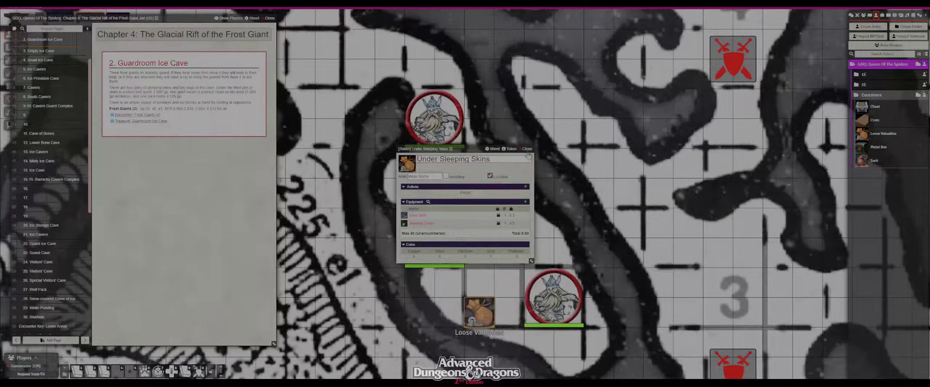
left_click(526, 149)
Step: Check the token controls of the treasure container and the hit points of the frost giants in area 2
right_click(479, 312)
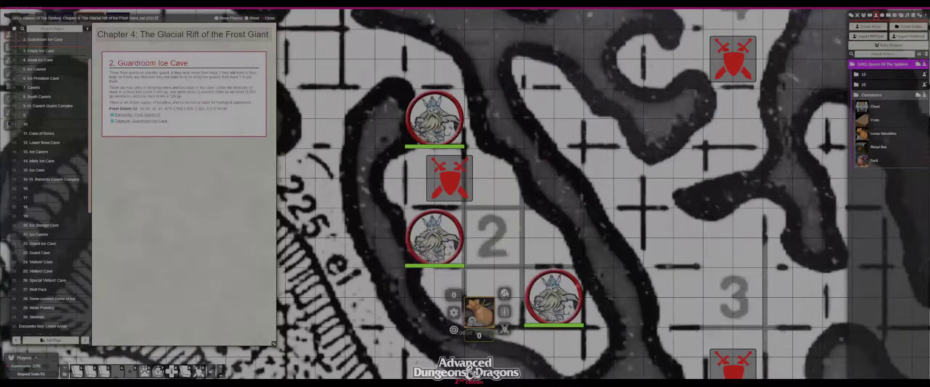
scroll(531, 232, "down", 8)
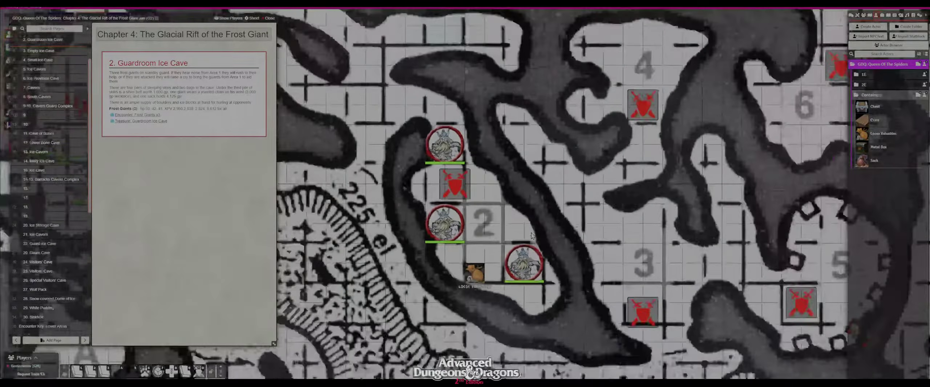
scroll(532, 232, "down", 4)
left_click_drag(512, 212, 490, 192)
right_click(491, 229)
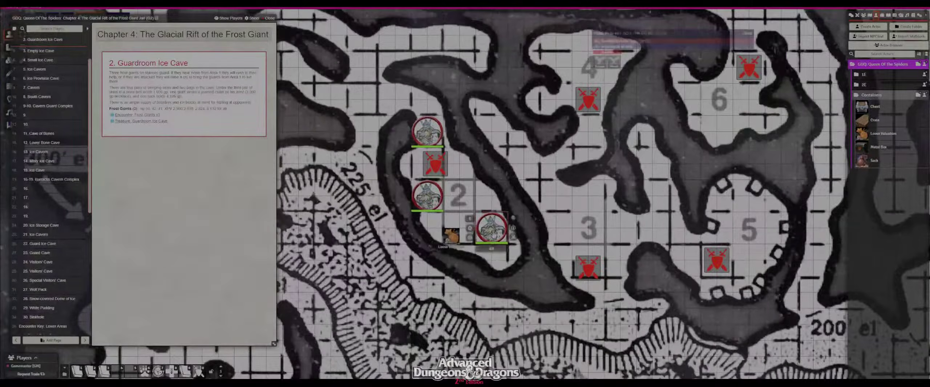
left_click(577, 188)
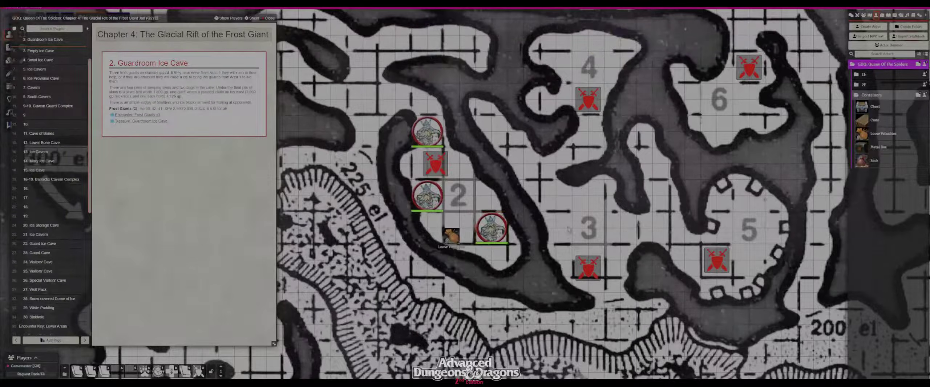
scroll(561, 247, "up", 4)
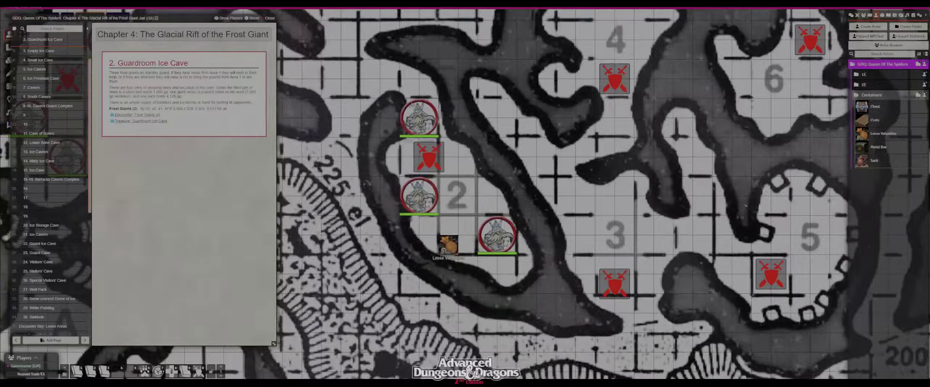
right_click(418, 117)
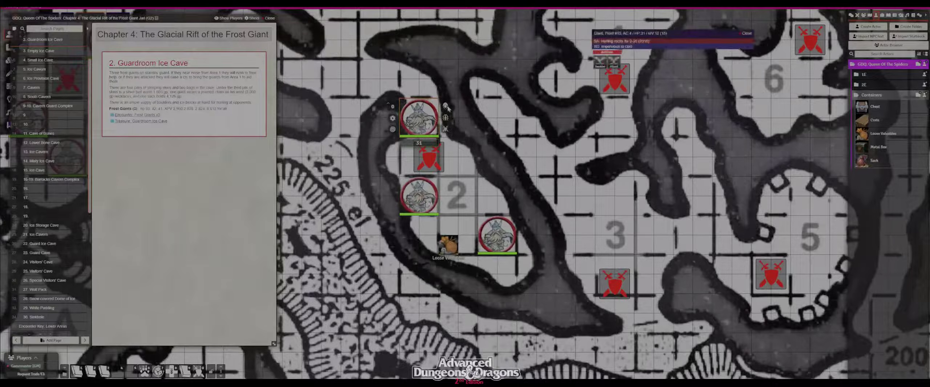
Step: Open the 2. Guardroom Ice Cave journal page for editing and save it
left_click(543, 174)
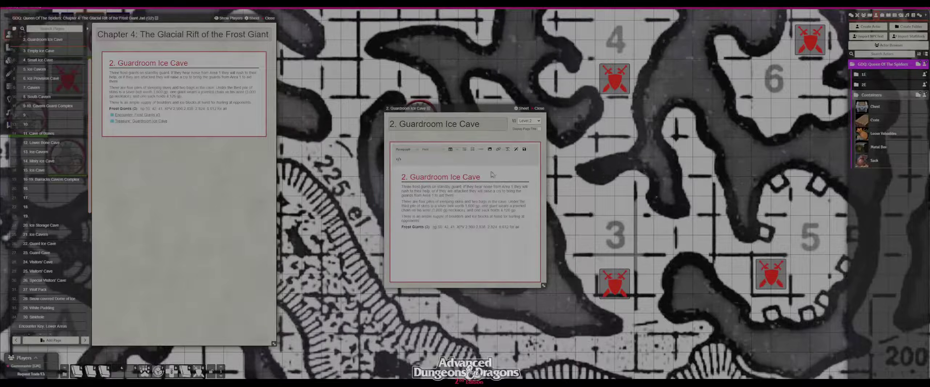
left_click(523, 149)
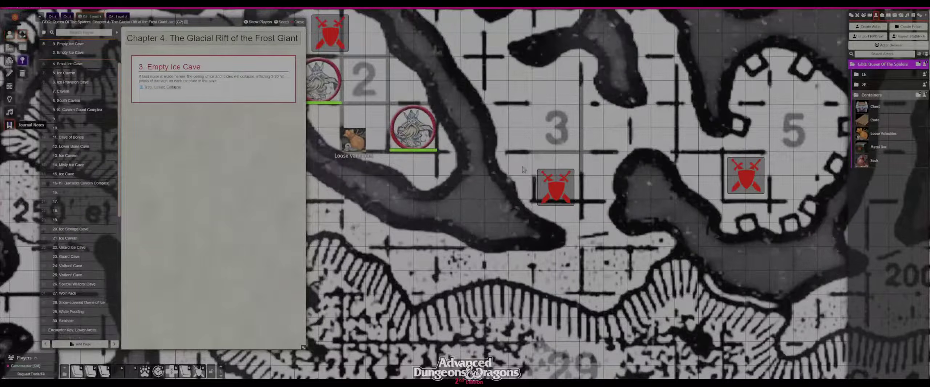
Step: Change the entry icon of the 3. Empty Ice Cave map note to Trap and update the note
right_click(554, 187)
right_click(555, 187)
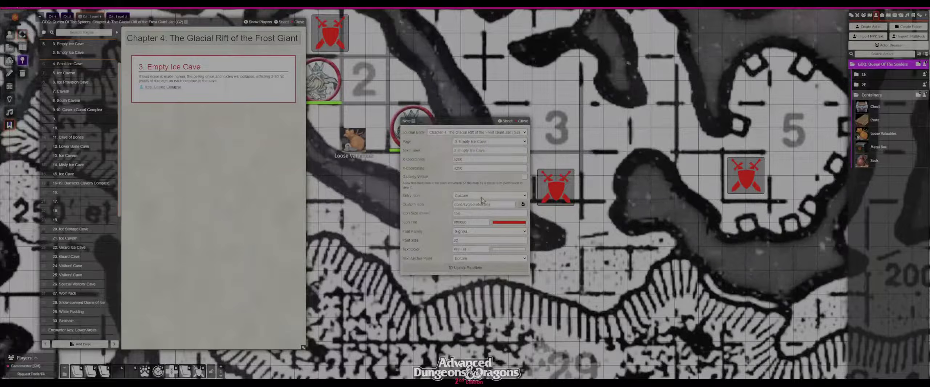
left_click(473, 264)
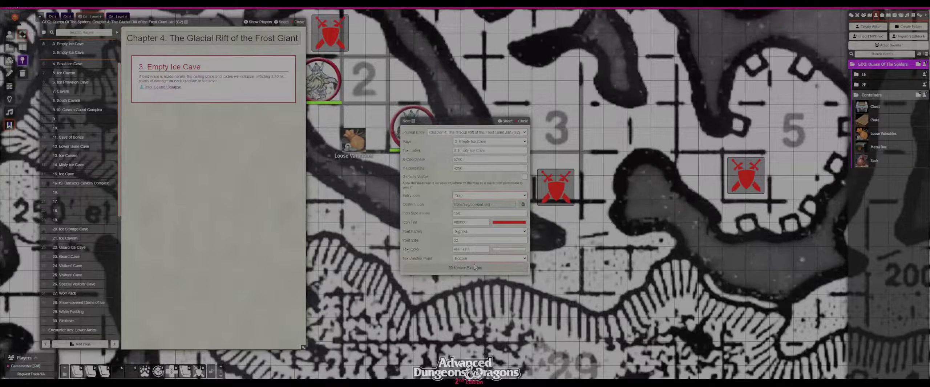
left_click(473, 266)
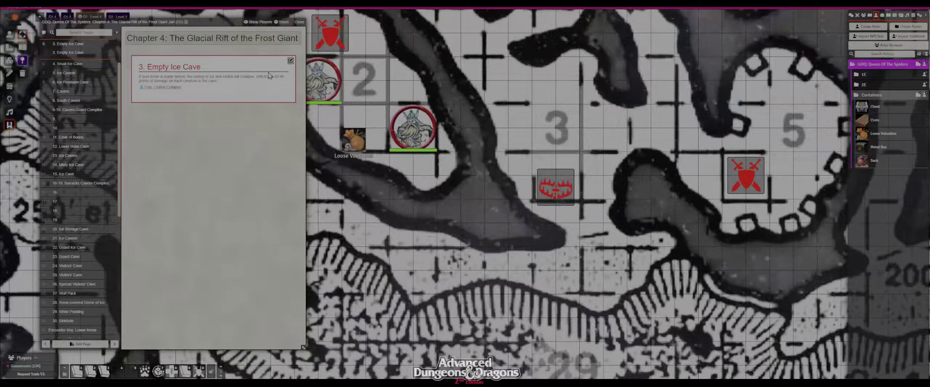
Step: Open the Trap, Ceiling Collapse actor linked in the 3. Empty Ice Cave page and set its alias to Trap
left_click(162, 87)
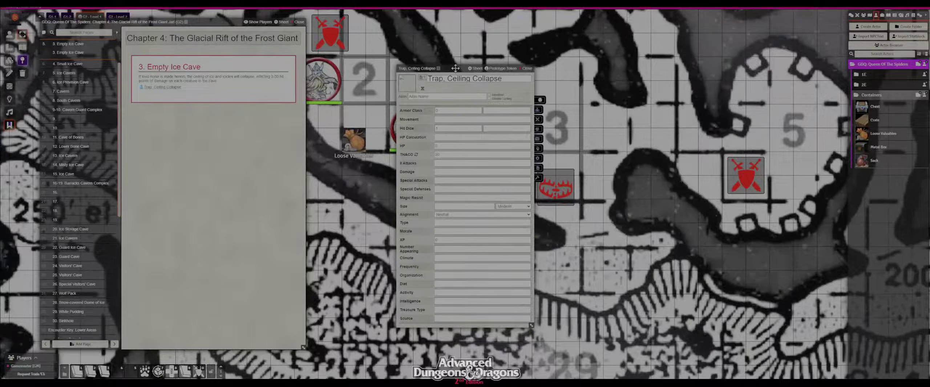
left_click(450, 96)
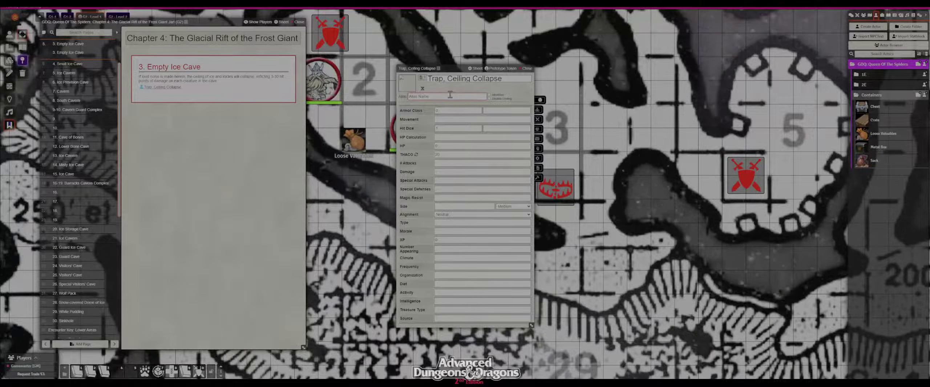
type("Trap")
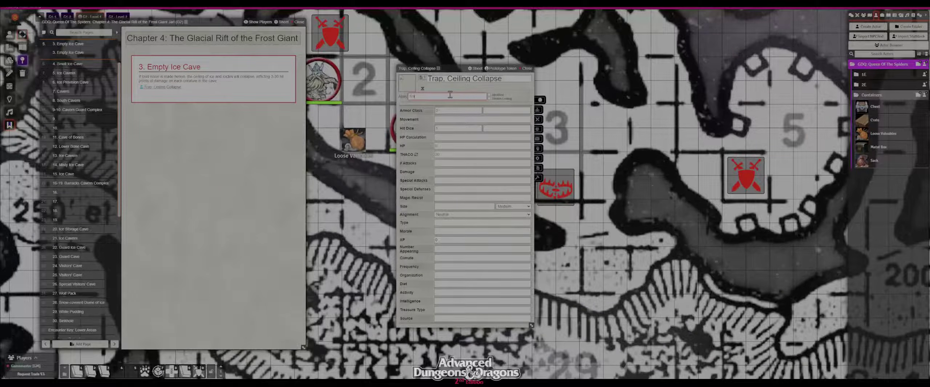
Step: Set the Trap, Ceiling Collapse actor's portrait to the core trap icon icons/svg/trap.svg
left_click(407, 86)
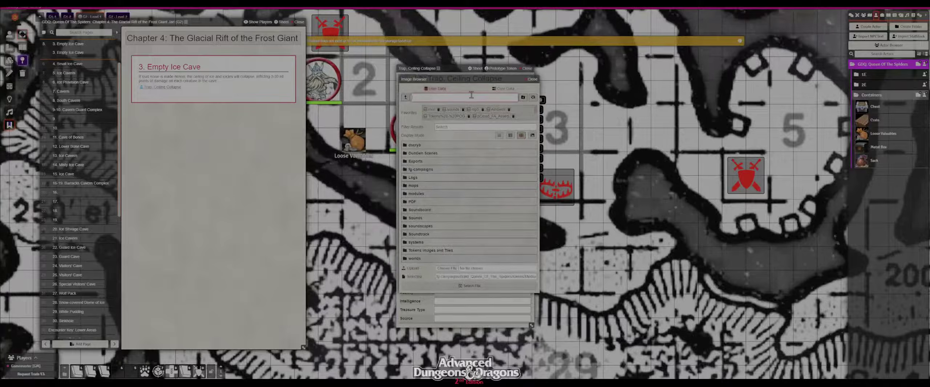
left_click(503, 88)
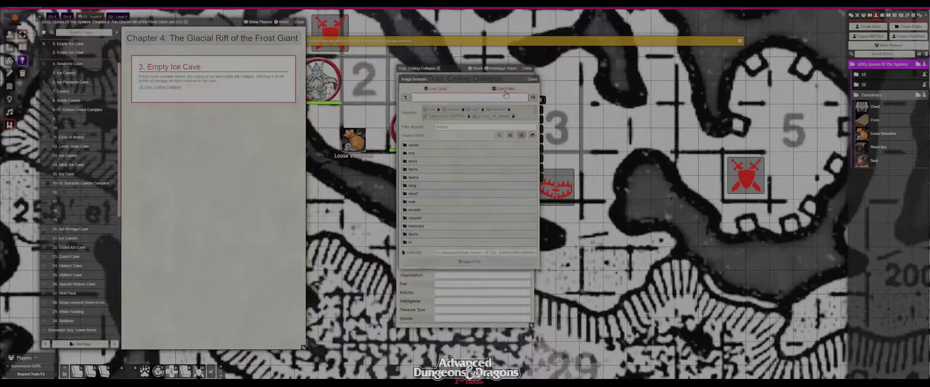
left_click(413, 177)
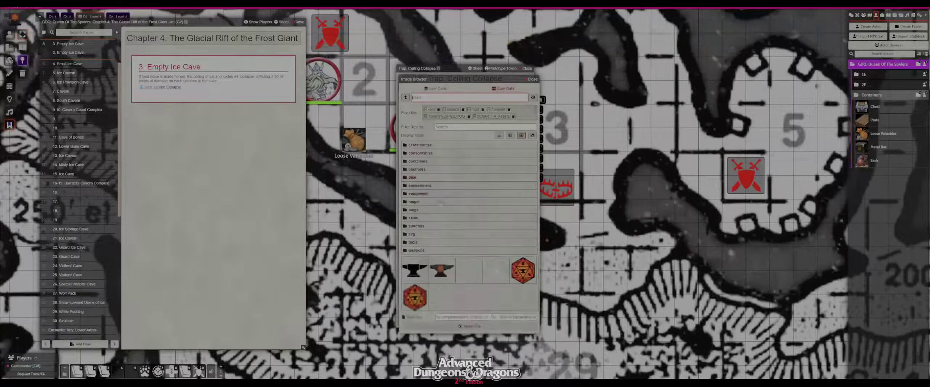
left_click(413, 235)
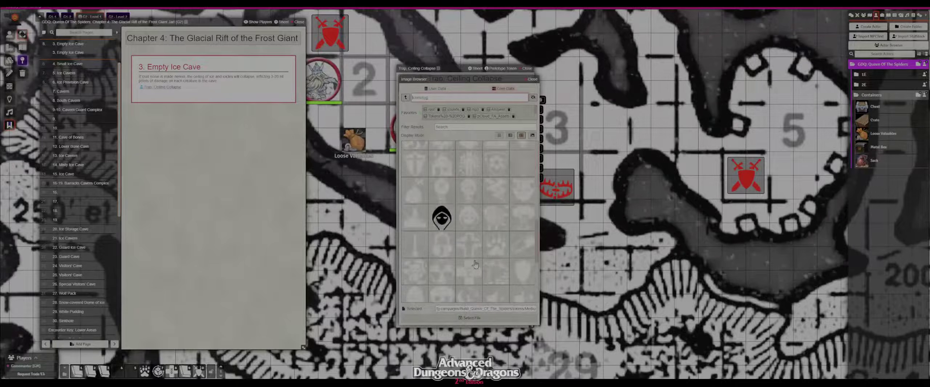
scroll(477, 266, "down", 1)
left_click(476, 241)
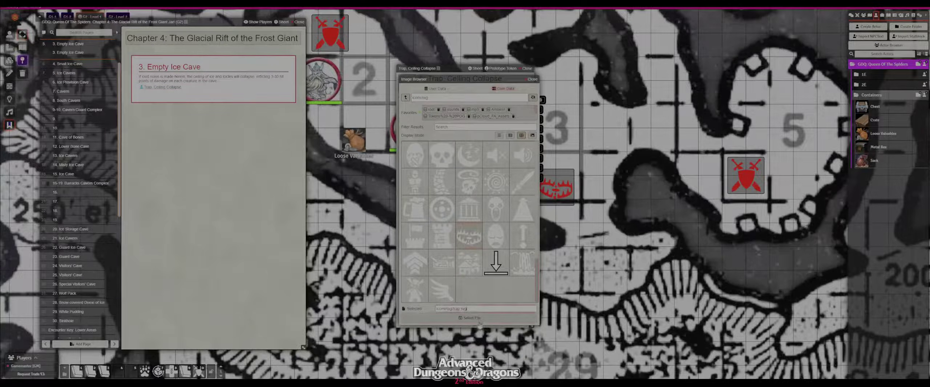
left_click(470, 318)
Step: Set the actor's prototype token image to icons/svg/trap.svg, update the token, and close the actor sheet
left_click(502, 69)
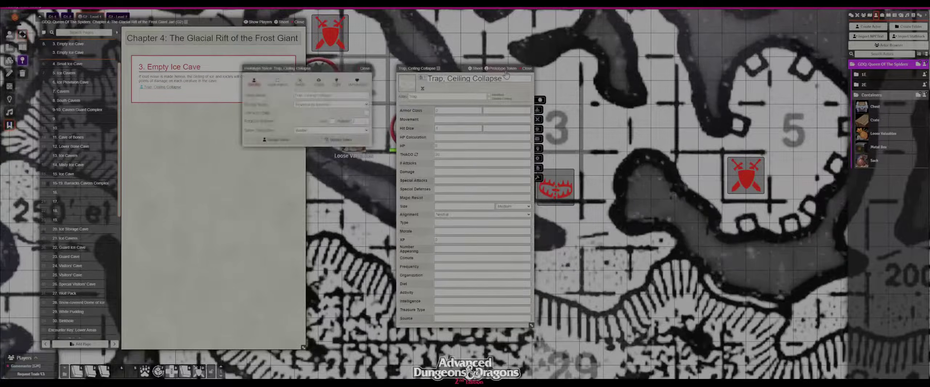
left_click(277, 82)
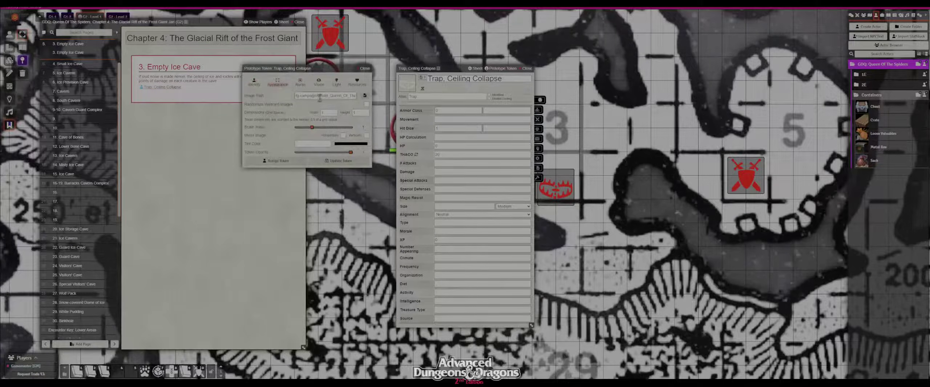
left_click(338, 160)
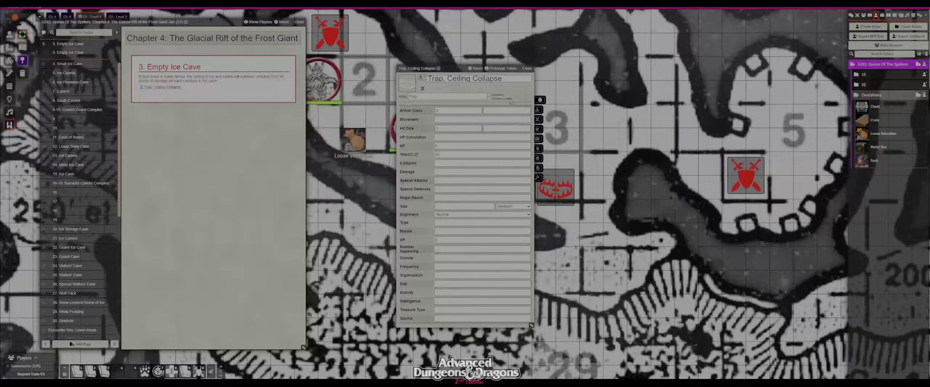
left_click(527, 69)
Step: Reopen the Trap, Ceiling Collapse actor and place its token in area 3 beside the trap map note
left_click(172, 87)
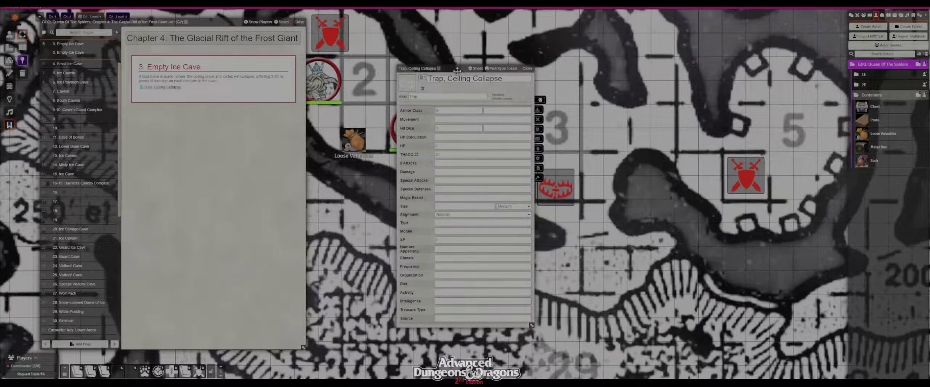
left_click_drag(459, 68, 361, 74)
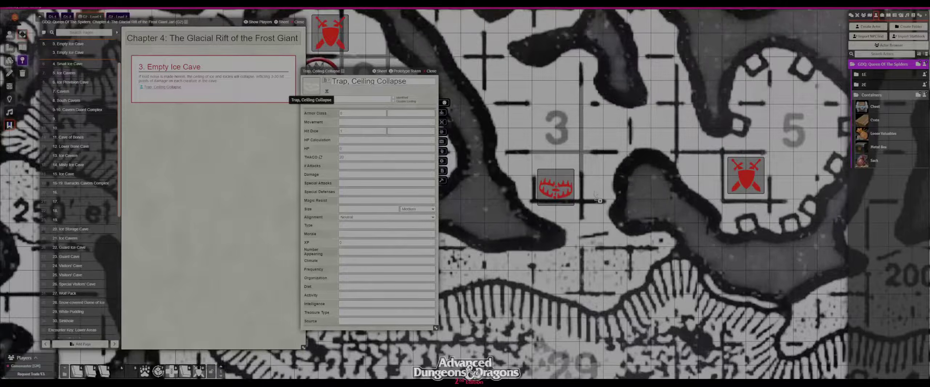
left_click_drag(595, 193, 592, 197)
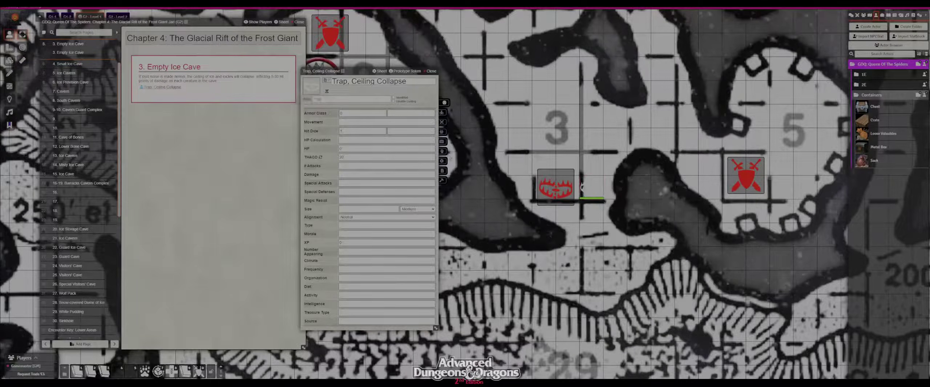
Step: Set the prototype token's tint colour to golden yellow for Trap, Ceiling Collapse and update the token
left_click(316, 96)
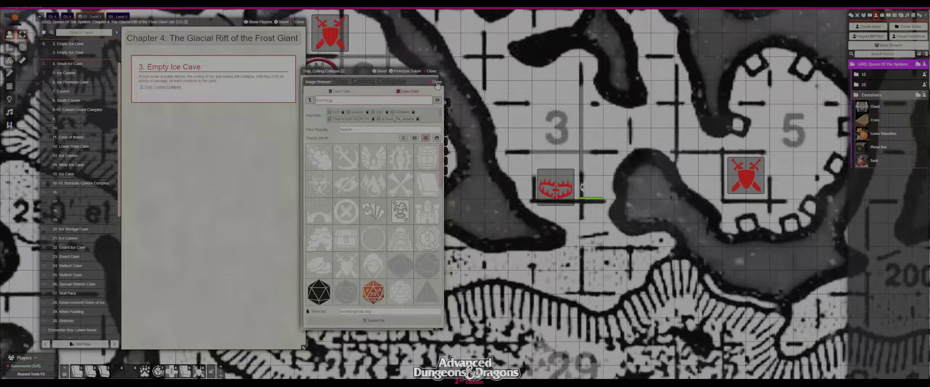
left_click(437, 82)
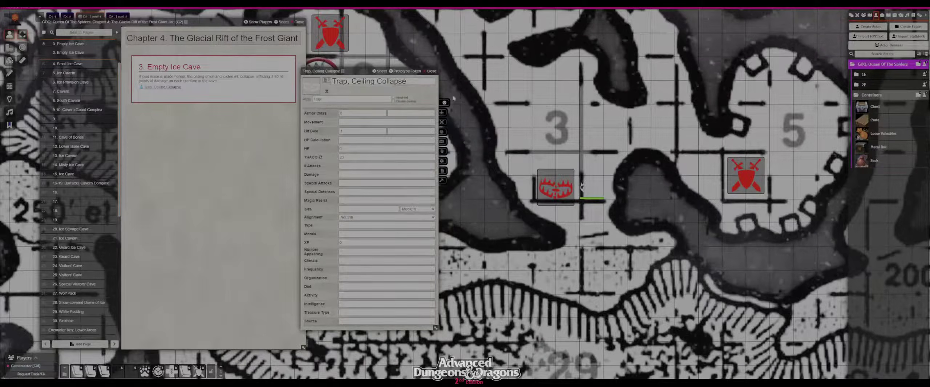
left_click(406, 71)
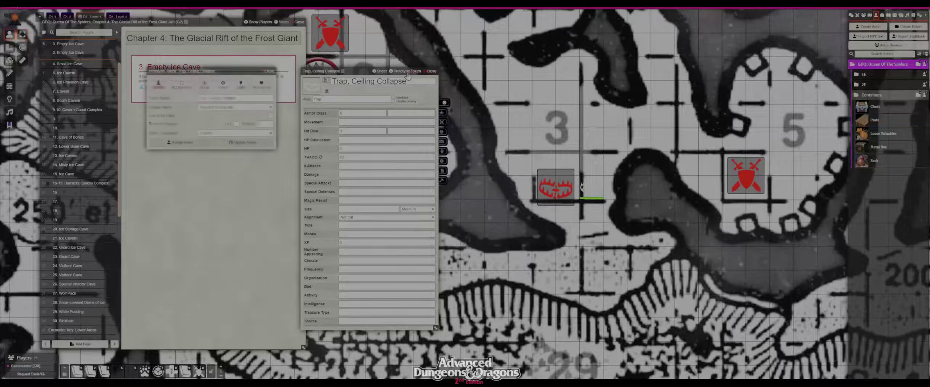
left_click(182, 90)
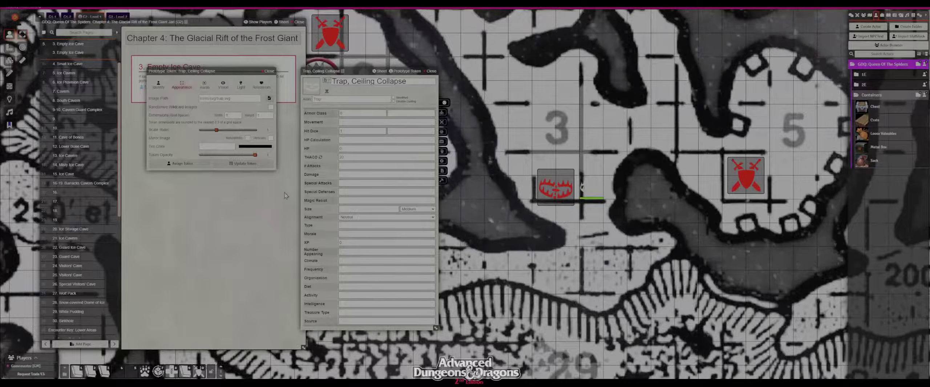
left_click_drag(280, 160, 301, 150)
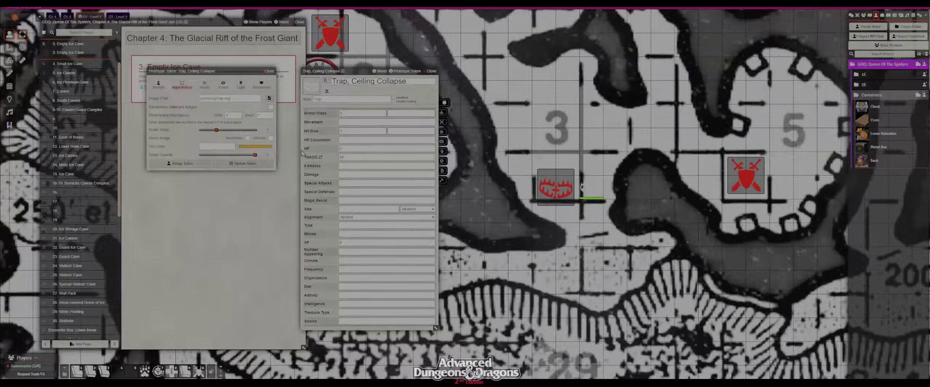
double_click(205, 146)
left_click(231, 165)
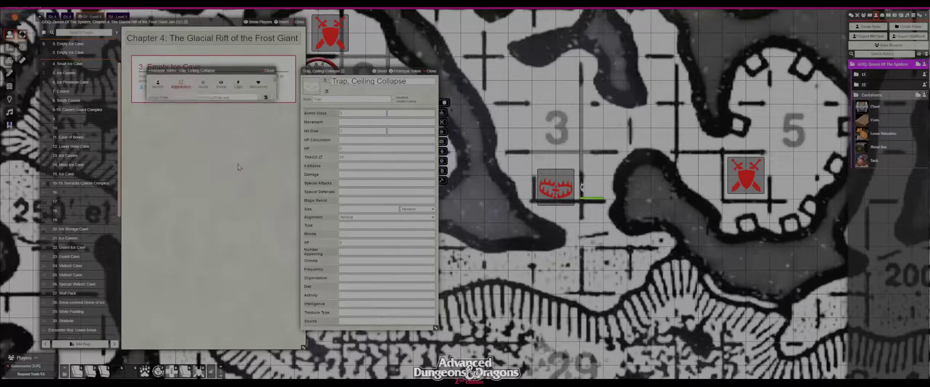
Step: Apply the same golden yellow tint to the placed ceiling collapse token and move it to the other side of the area 3 note
left_click_drag(581, 187, 594, 198)
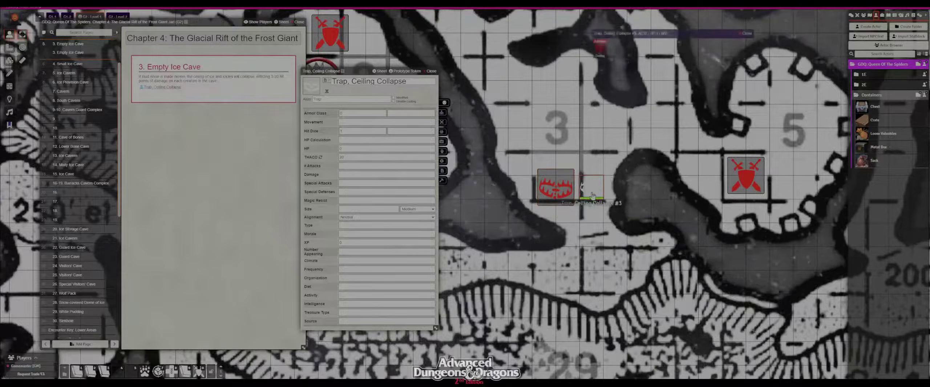
double_click(592, 196)
left_click(510, 68)
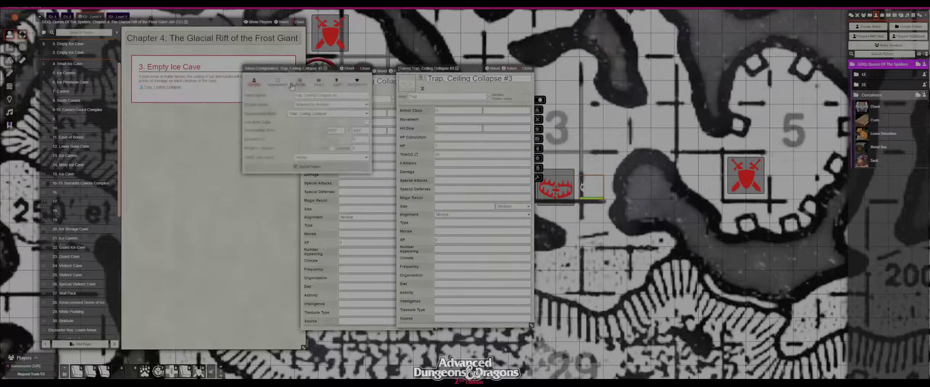
left_click(276, 82)
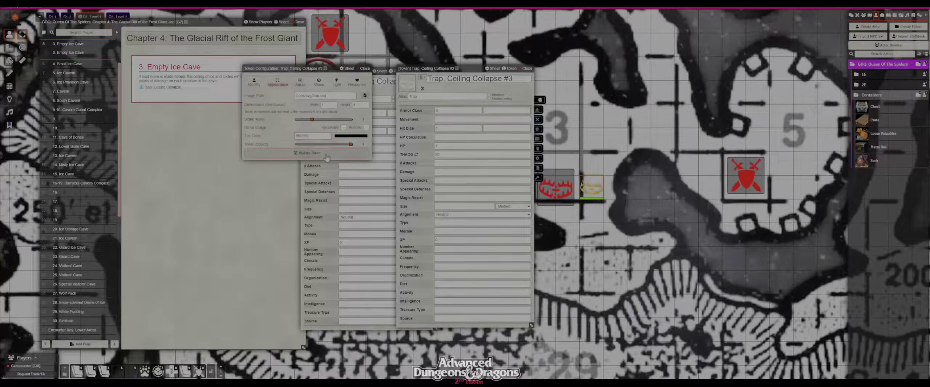
left_click(308, 153)
left_click(528, 70)
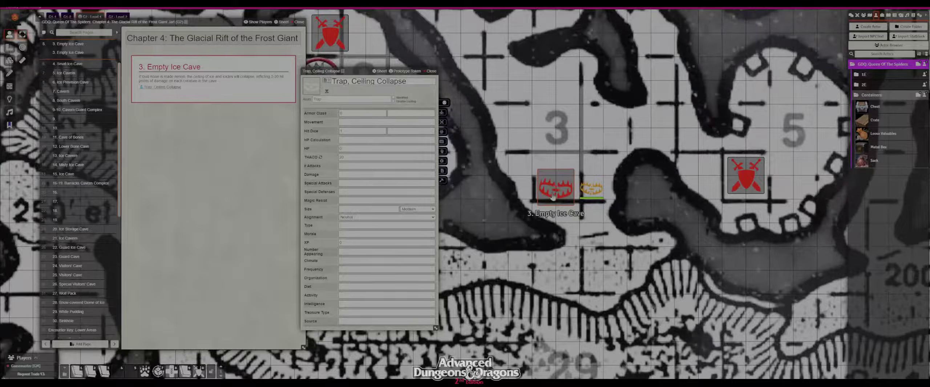
left_click_drag(591, 188, 514, 183)
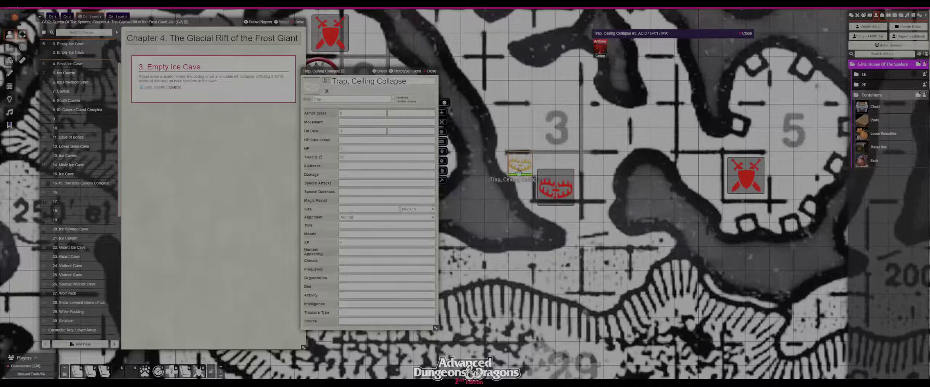
Step: Change the 3. Empty Ice Cave map note's icon to the crossed-swords shield combat icon and update the note
double_click(558, 192)
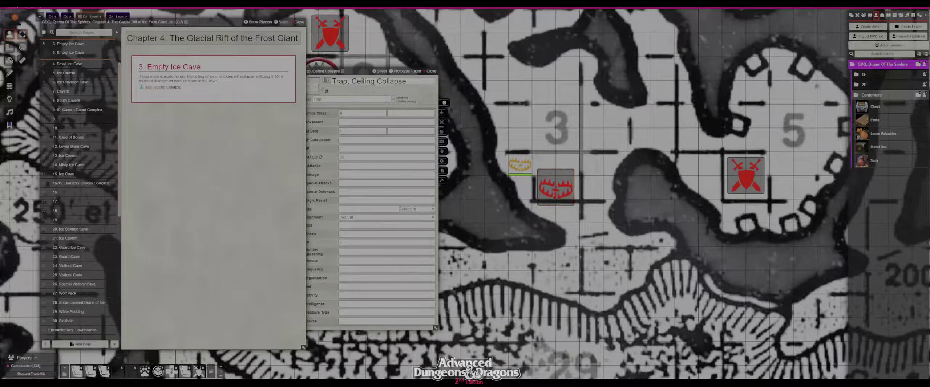
left_click(9, 125)
double_click(555, 188)
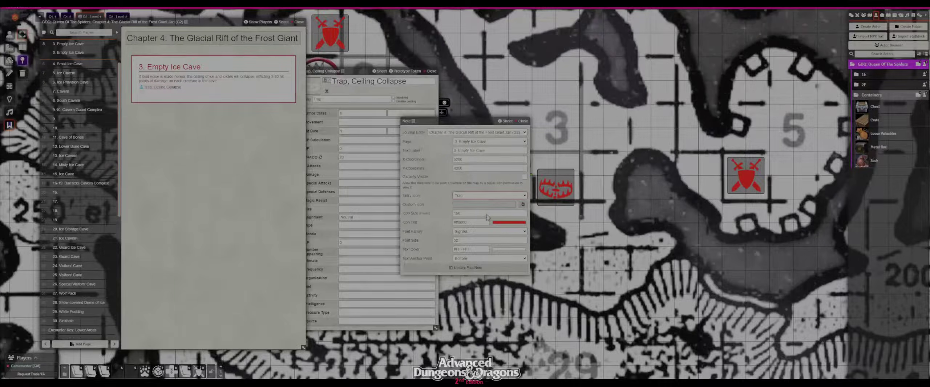
left_click(522, 204)
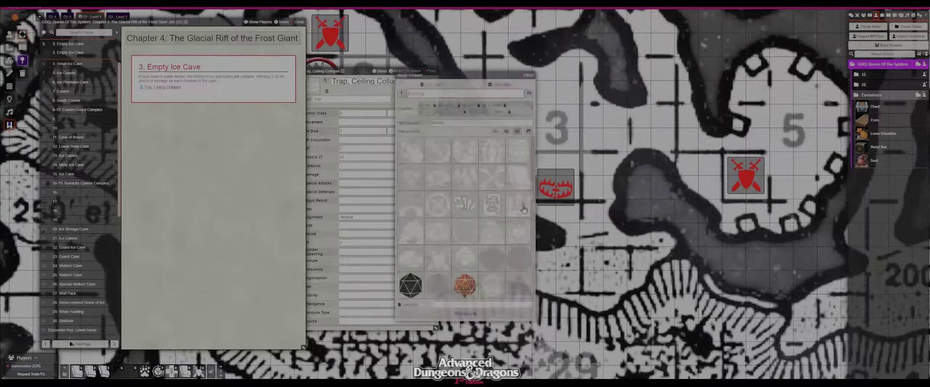
left_click(437, 259)
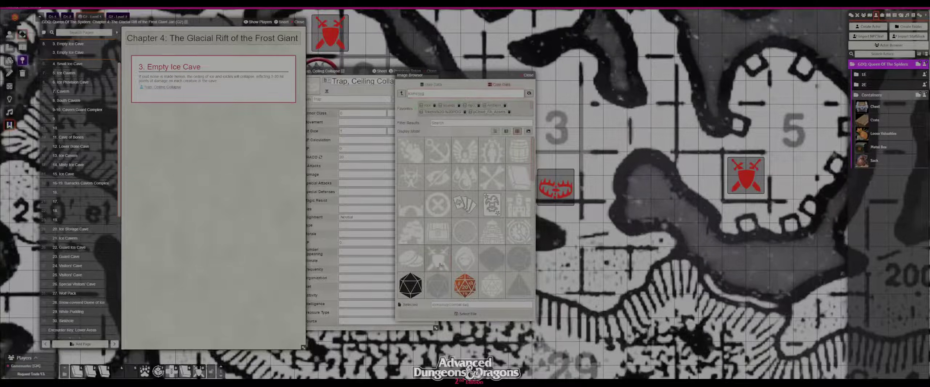
left_click(466, 314)
left_click(485, 272)
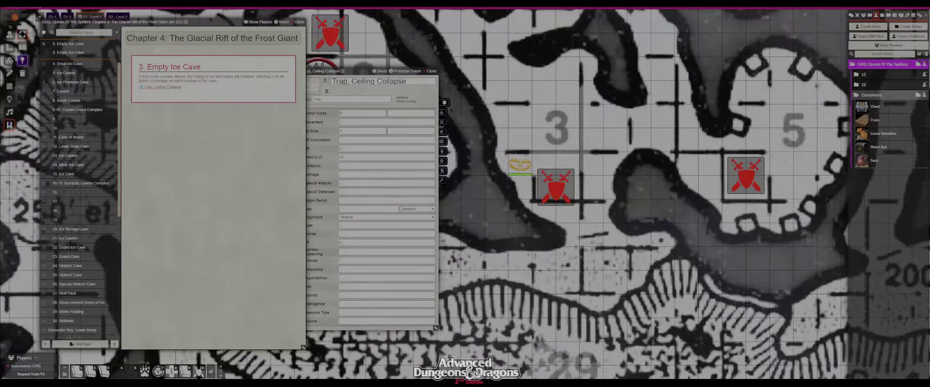
Step: Hide the ceiling collapse trap token in area 3 and close the actor's sheet
left_click(9, 34)
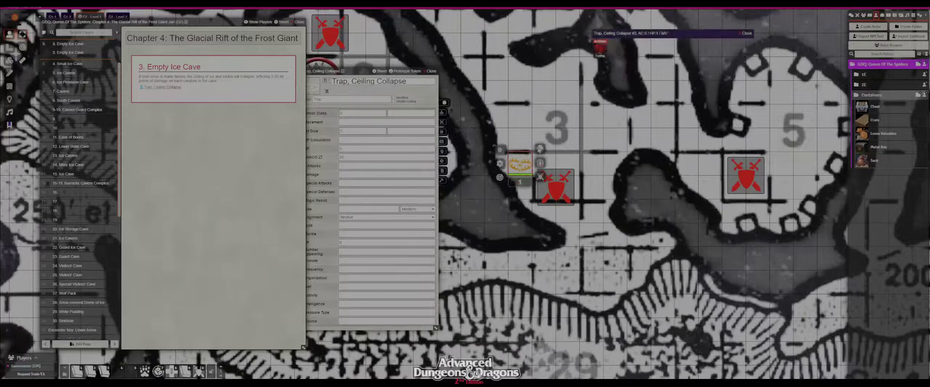
left_click(520, 164)
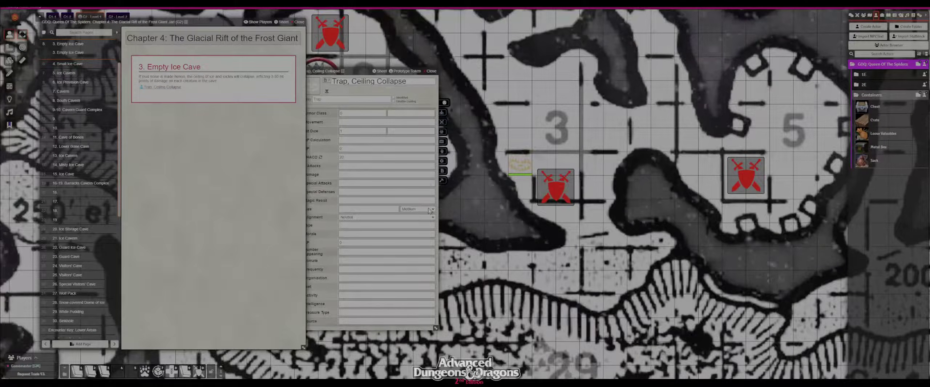
left_click(430, 71)
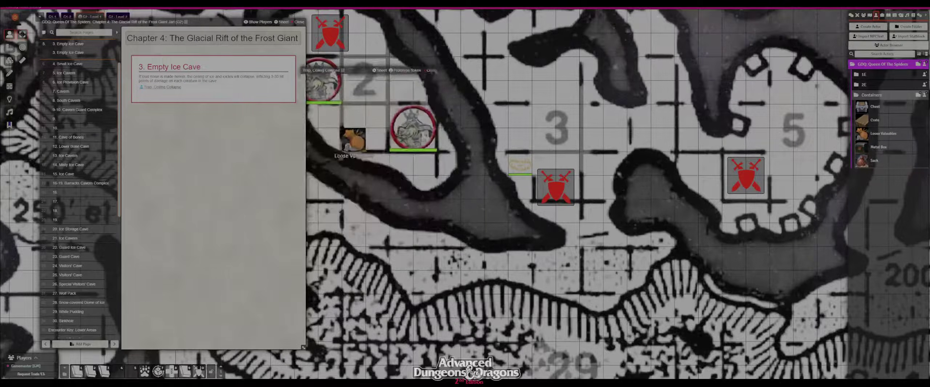
Step: Open the 3. Empty Ice Cave journal page for editing, select its ceiling collapse trap link, and close the editor
left_click(290, 61)
left_click_drag(498, 197, 381, 199)
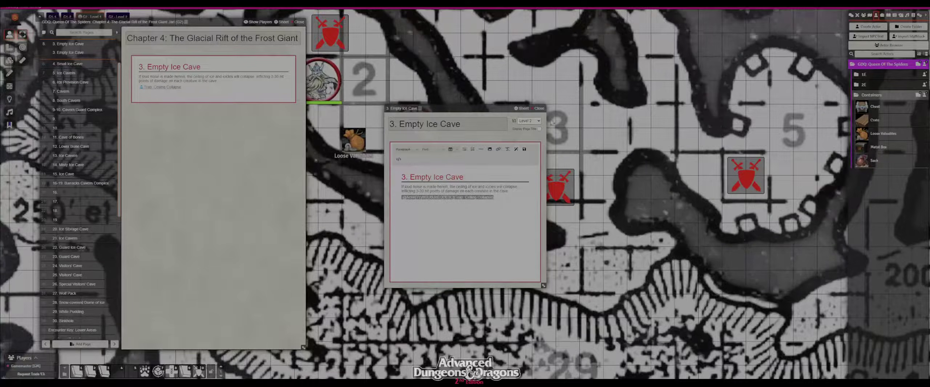
left_click(538, 109)
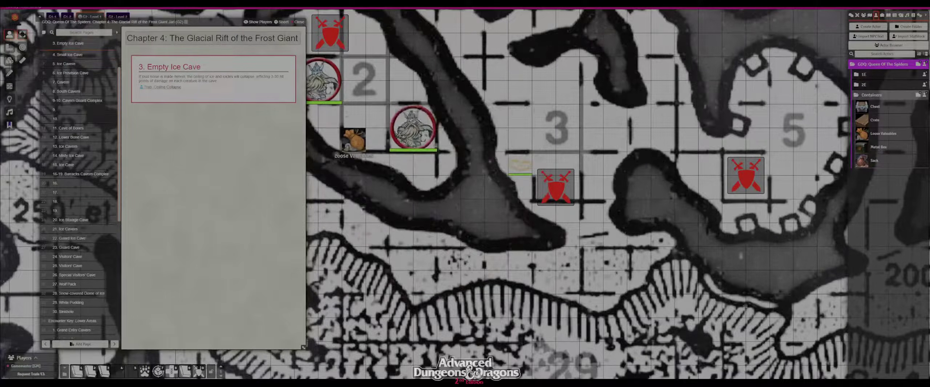
Step: Turn to the 4. Small Ice Cave journal page and bring area 4 of the map into view
left_click(115, 344)
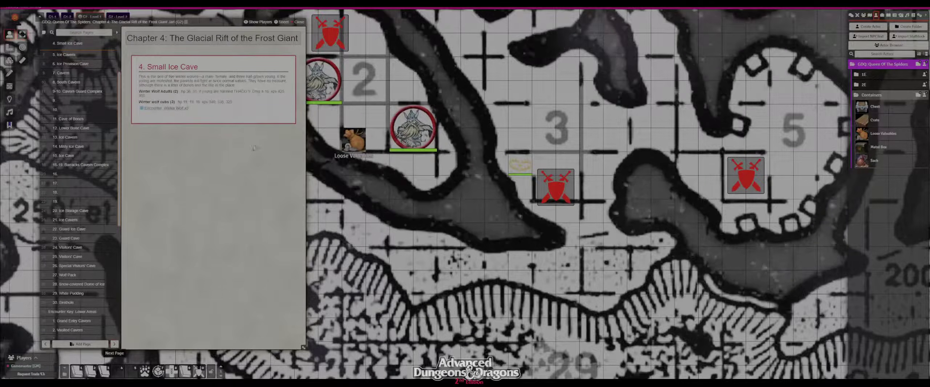
left_click_drag(471, 209, 432, 329)
scroll(432, 328, "down", 4)
left_click_drag(461, 200, 493, 329)
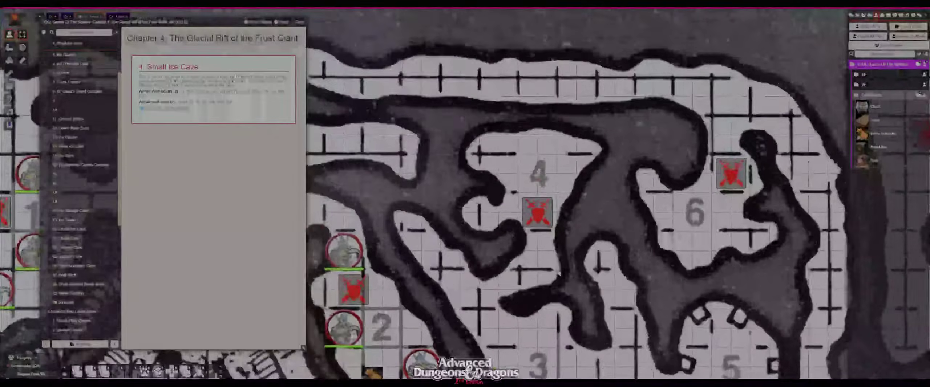
scroll(551, 226, "up", 4)
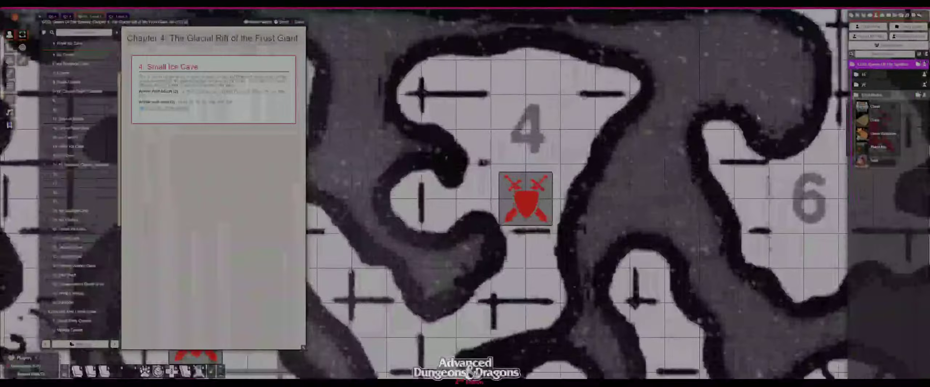
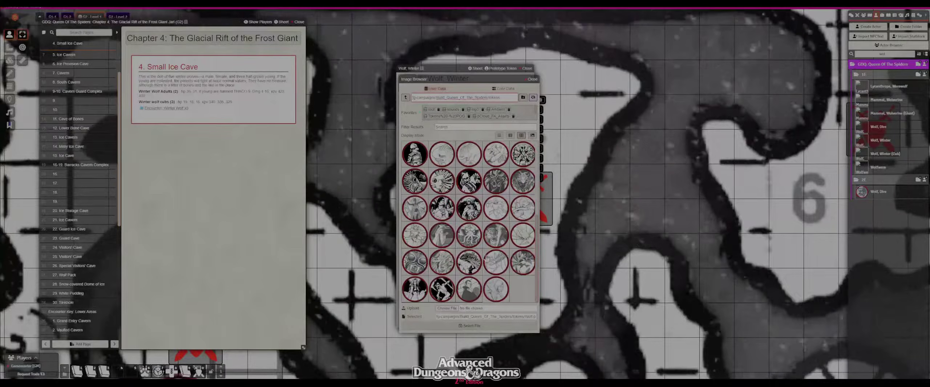
Step: Set the Wolf, Winter actor's portrait and prototype token to a wolf picture found by filtering the token images for "wolf"
scroll(485, 257, "up", 2)
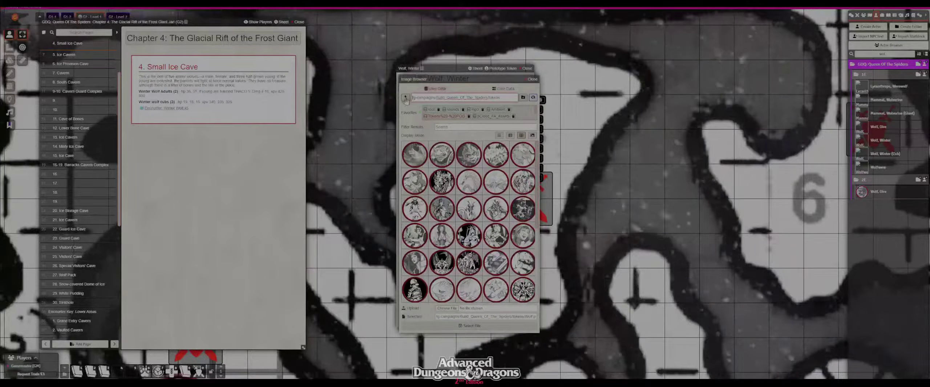
left_click(406, 98)
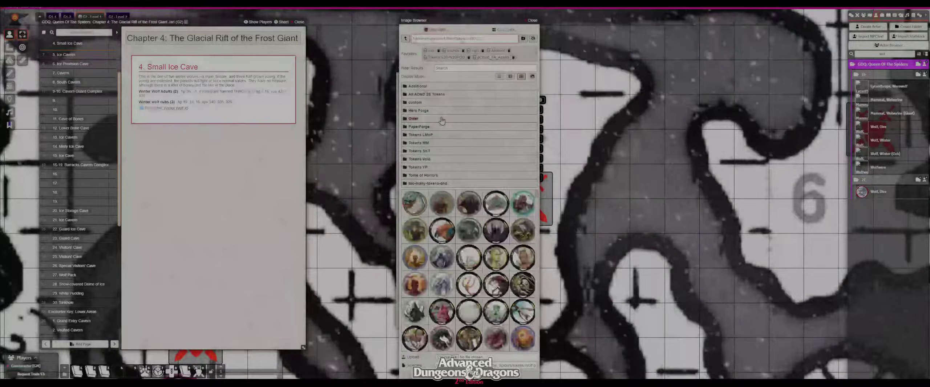
left_click(405, 38)
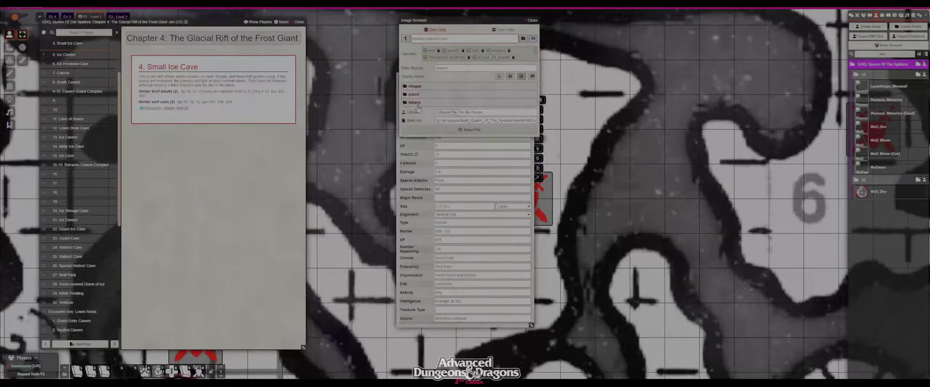
left_click(464, 68)
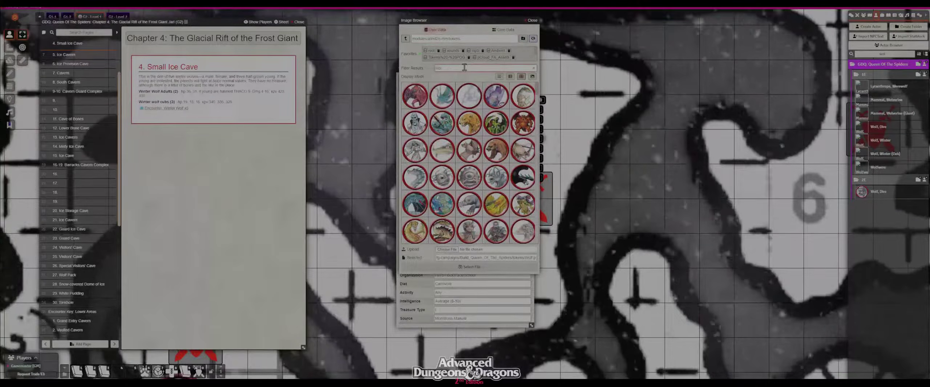
type("wolf")
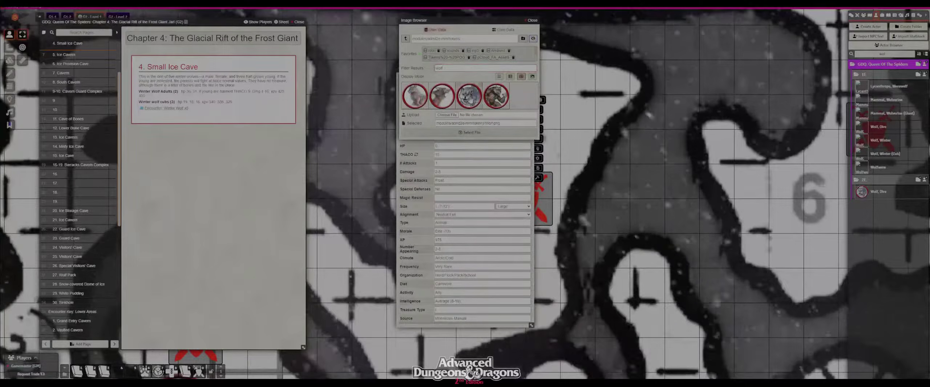
left_click(496, 135)
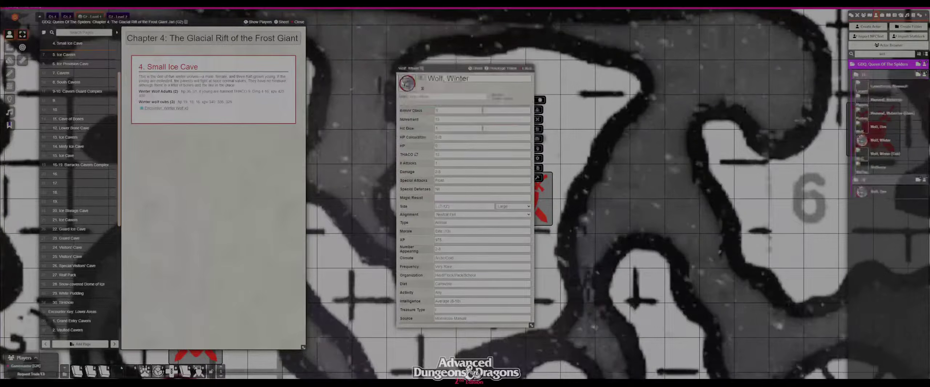
left_click(500, 69)
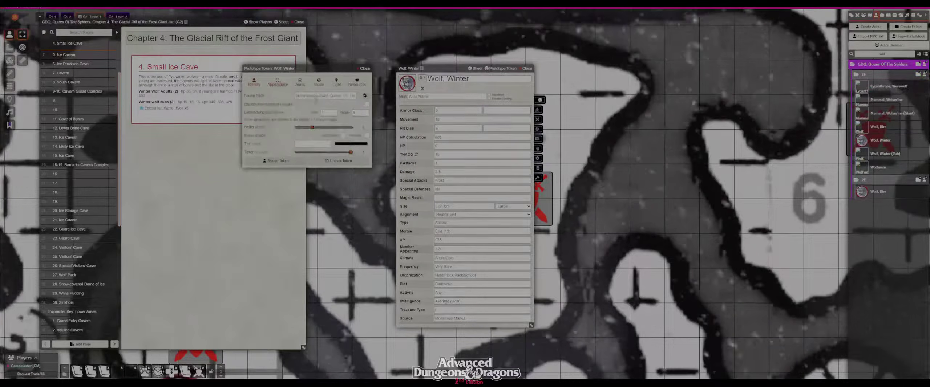
left_click(363, 68)
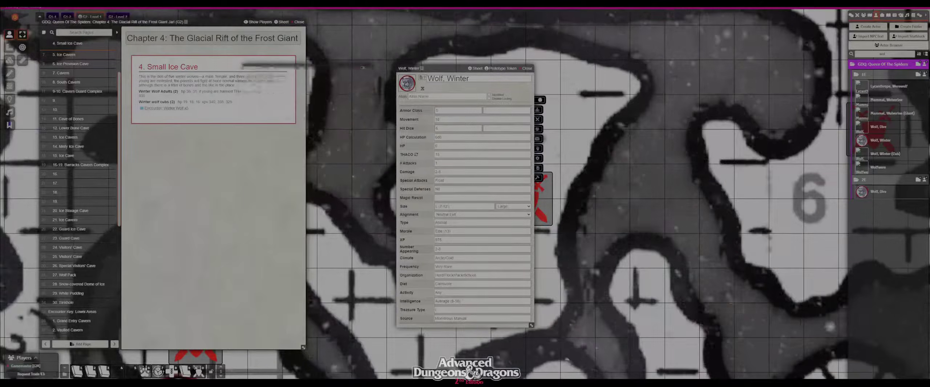
left_click(526, 68)
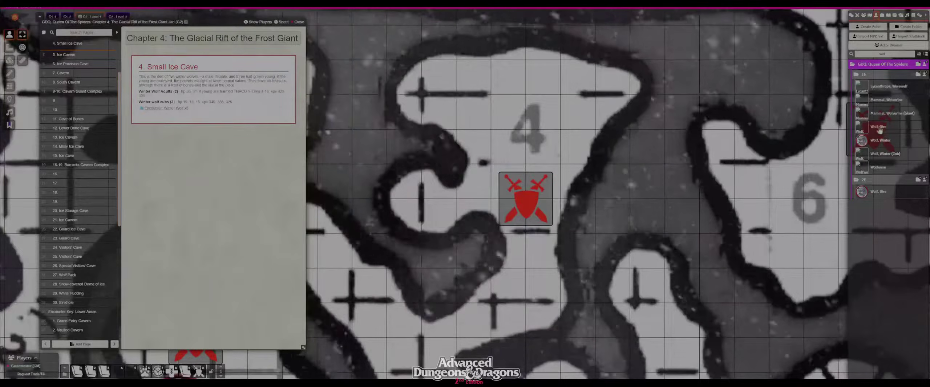
Step: Give the Wolf, Dire actor a wolf picture for its prototype token and portrait, and close its sheet
left_click(501, 68)
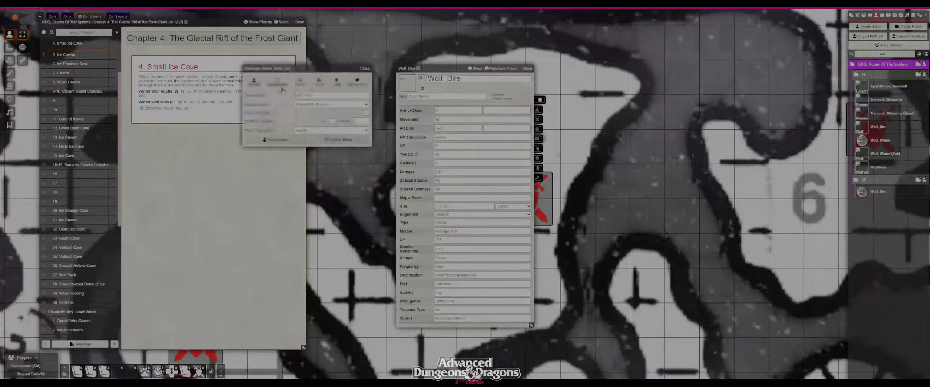
left_click(364, 68)
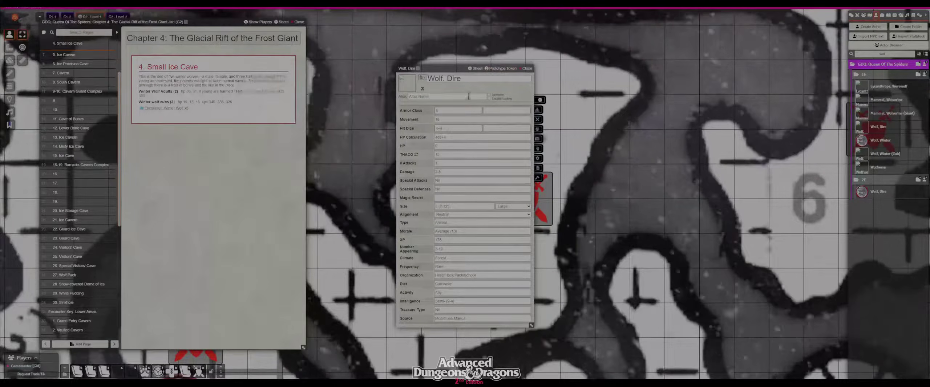
left_click(408, 84)
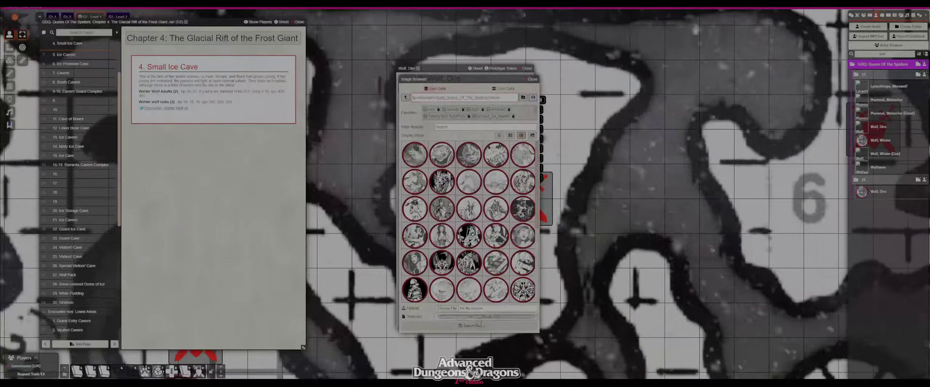
left_click(527, 71)
Step: Update the Wolf, Winter (Cub) prototype token with the wolf picture and close the actor's sheet
left_click(885, 154)
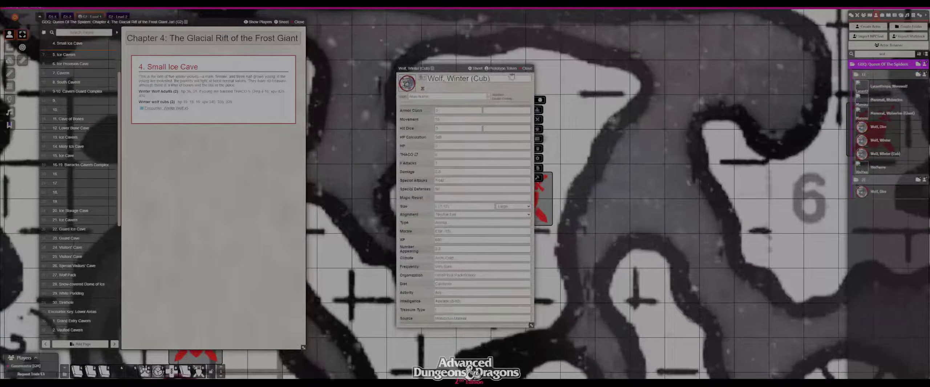
left_click(501, 69)
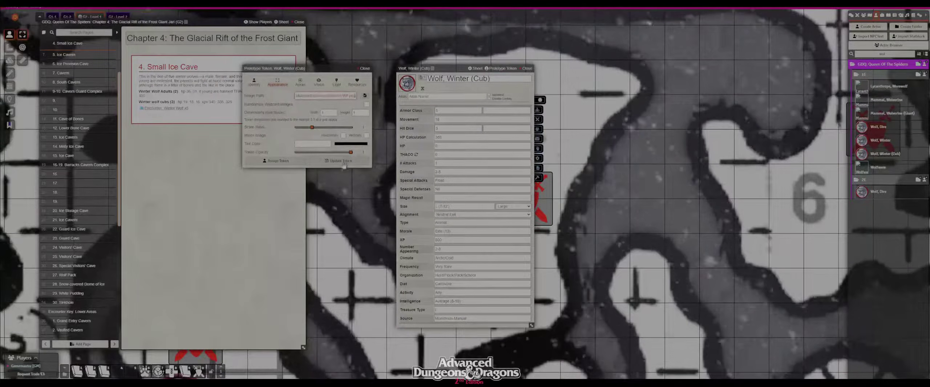
left_click(339, 140)
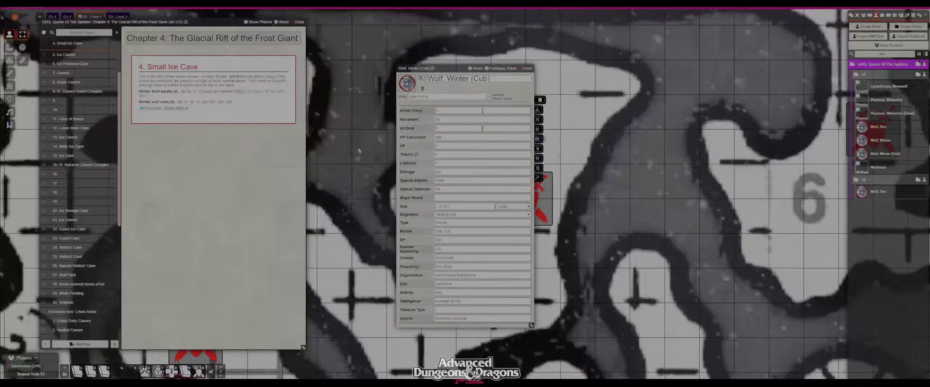
left_click(527, 69)
left_click(877, 167)
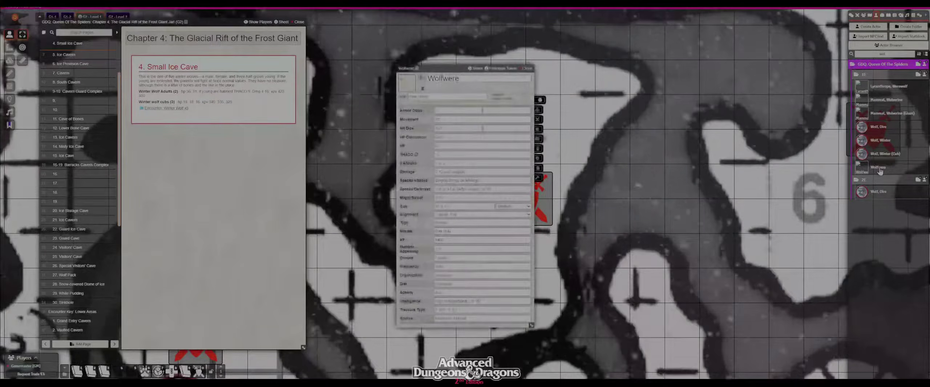
left_click(528, 69)
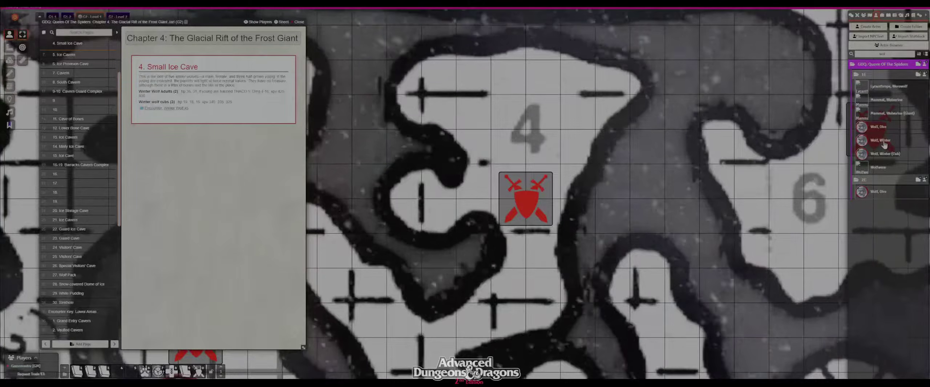
Step: Place two Wolf, Winter tokens in area 4, one beside the area number and a copy in the upper alcove
left_click_drag(884, 142, 543, 147)
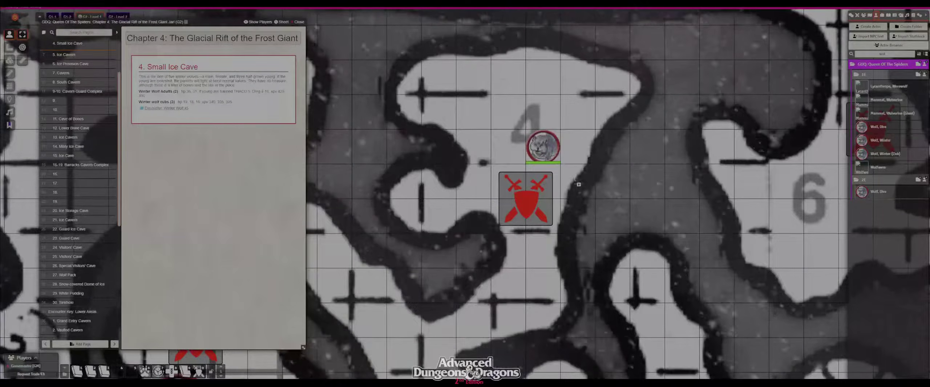
key("ctrl+v")
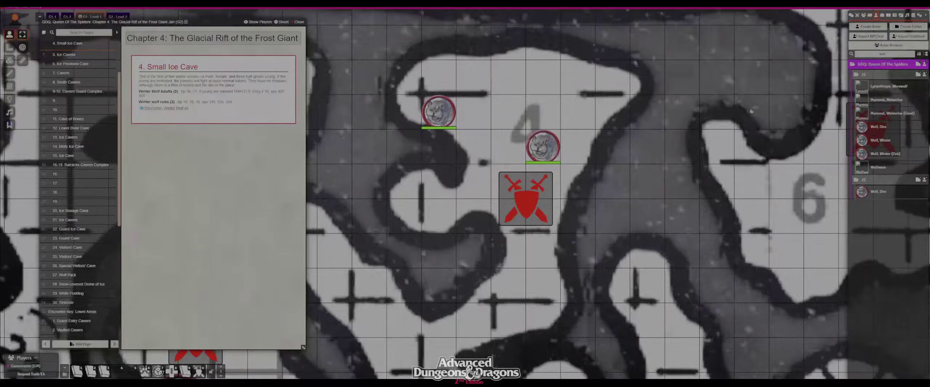
Step: Set the Wolf, Winter (Cub) prototype token's width and height to 0.5 and update the token
double_click(438, 111)
left_click(501, 69)
left_click(275, 84)
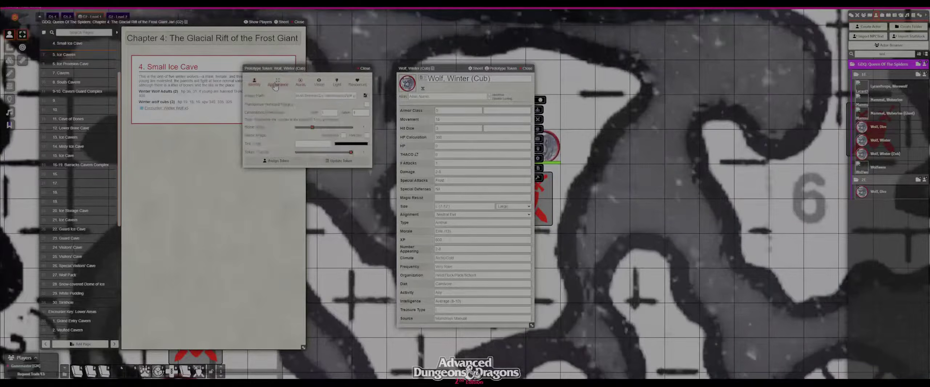
type("0.5")
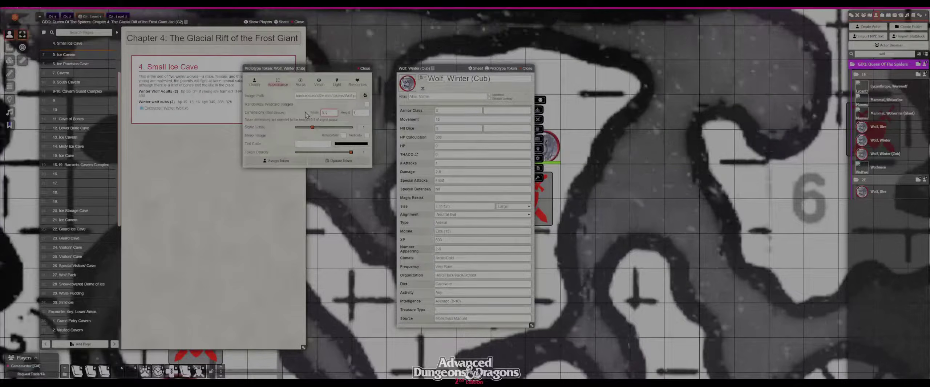
key("ctrl+a")
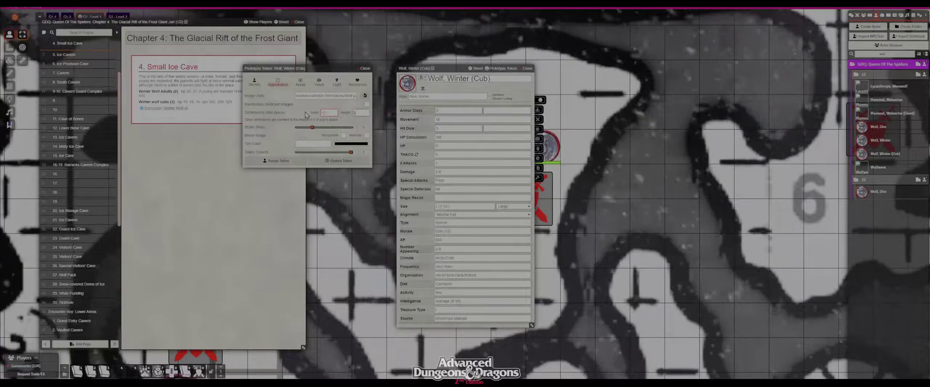
key("Return")
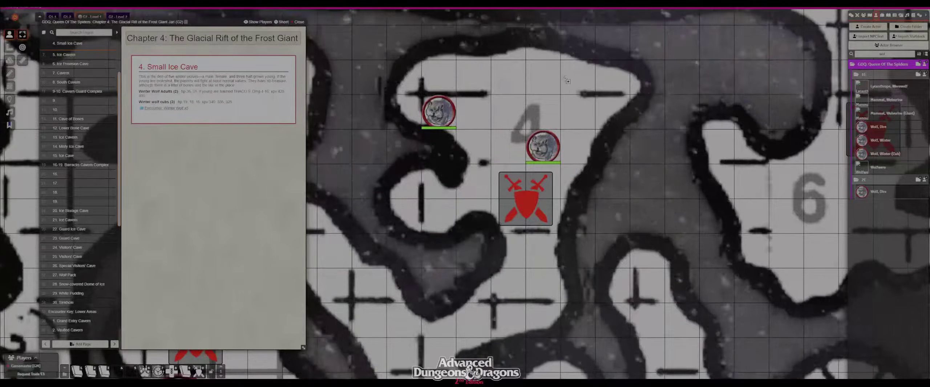
Step: Place three Wolf, Winter (Cub) tokens above the adult in area 4's upper alcove and move the other adult into the lower alcove
left_click_drag(437, 84, 430, 69)
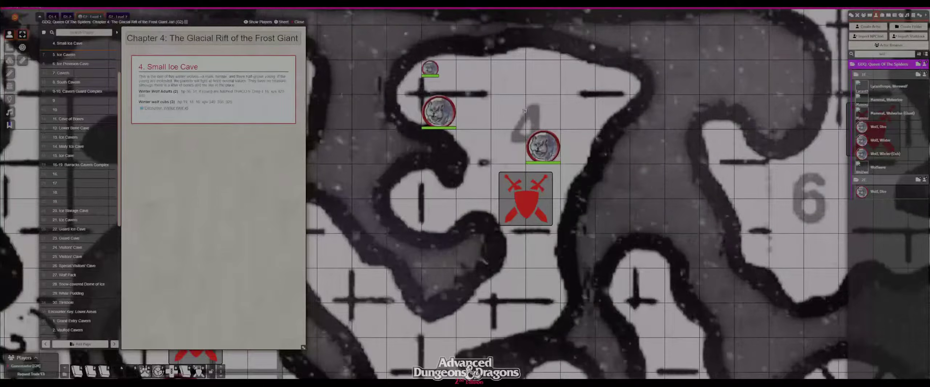
left_click_drag(454, 78, 465, 70)
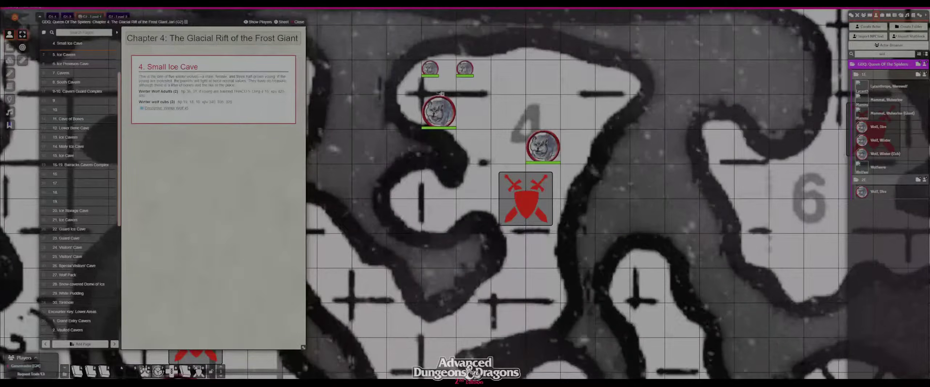
mouse_move(430, 69)
left_mouse_down()
mouse_move(430, 86)
mouse_move(447, 68)
left_mouse_up()
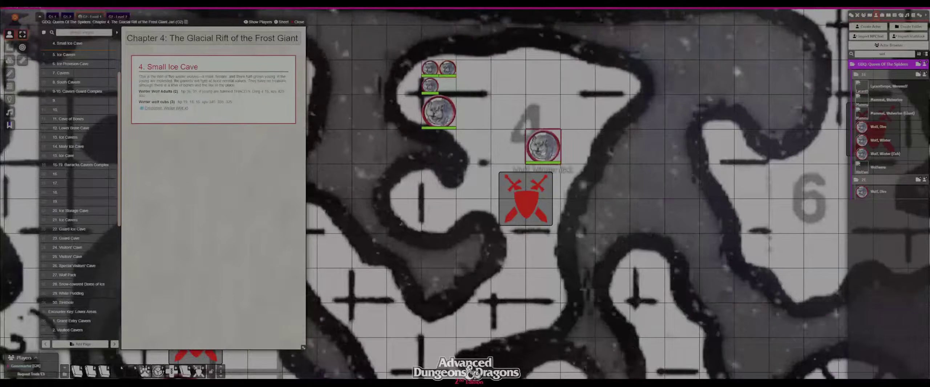
left_click_drag(543, 146, 439, 215)
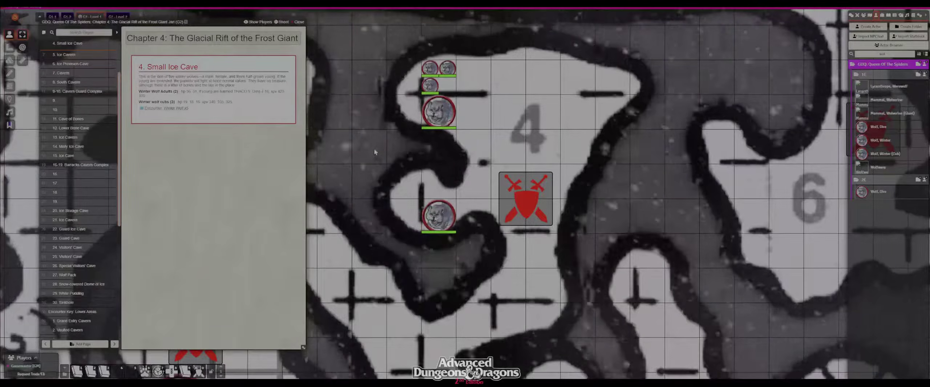
Step: Delete the winter wolf encounter link from the 4. Small Ice Cave journal page and save the page
left_click(291, 61)
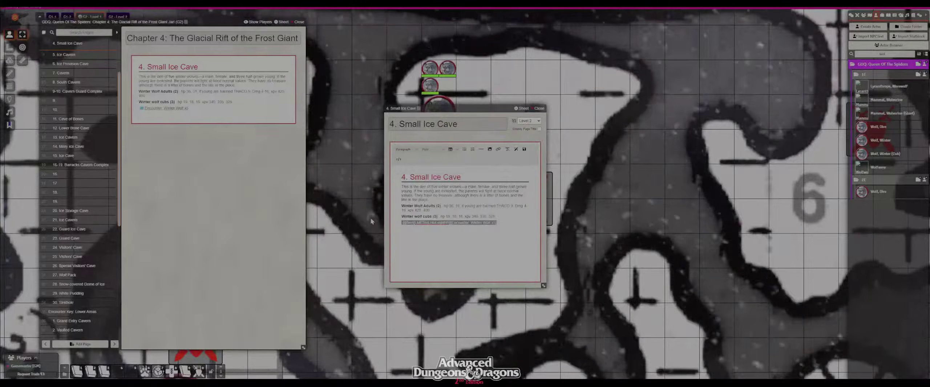
key("BackSpace")
left_click(524, 149)
left_click(539, 108)
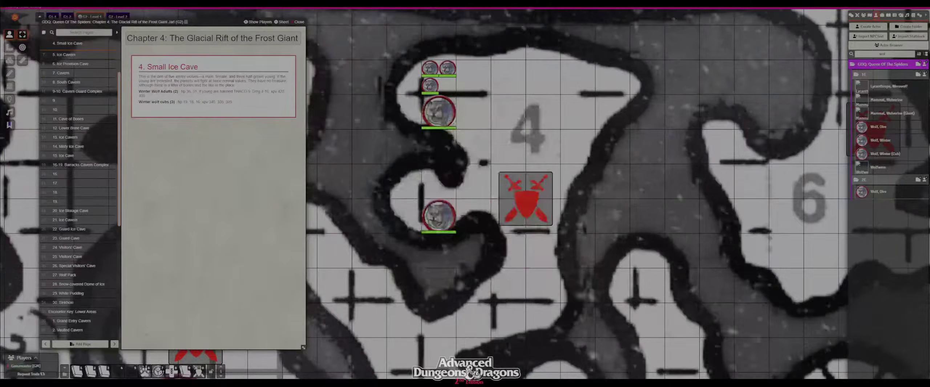
Step: Turn to the 5. Ice Cavern journal page and collapse the subfolders inside the GDQ: Queen Of The Spiders actor folder
left_click(115, 345)
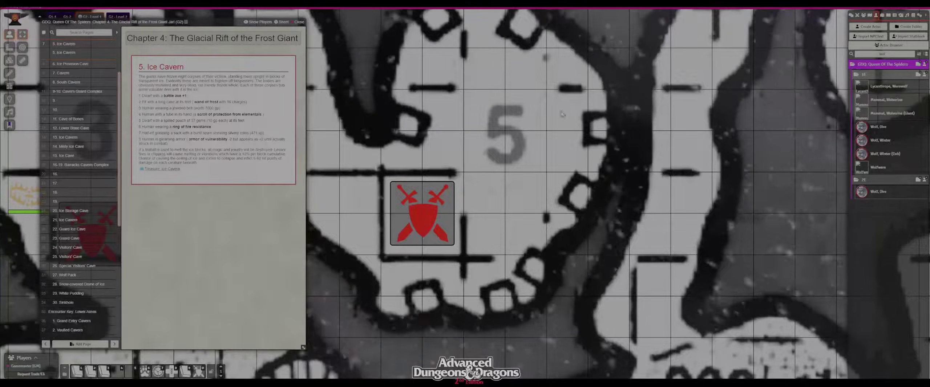
left_click(875, 65)
left_click(875, 65)
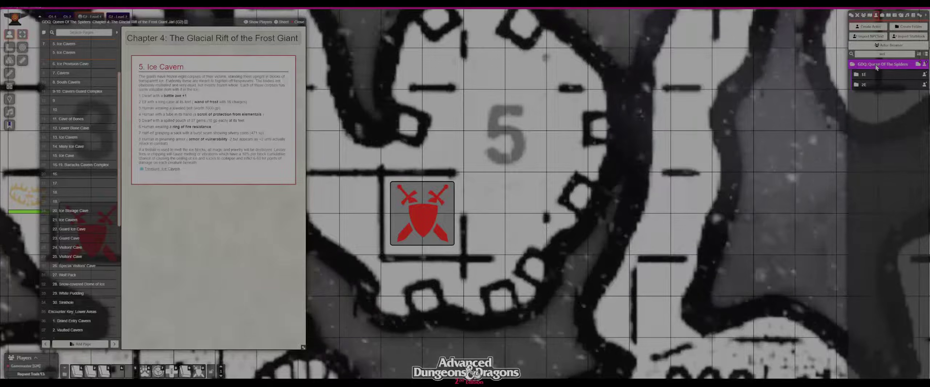
Step: Place a Chest token from the Containers folder in area 5 and give its actor an icon from the svg folder
left_click(912, 54)
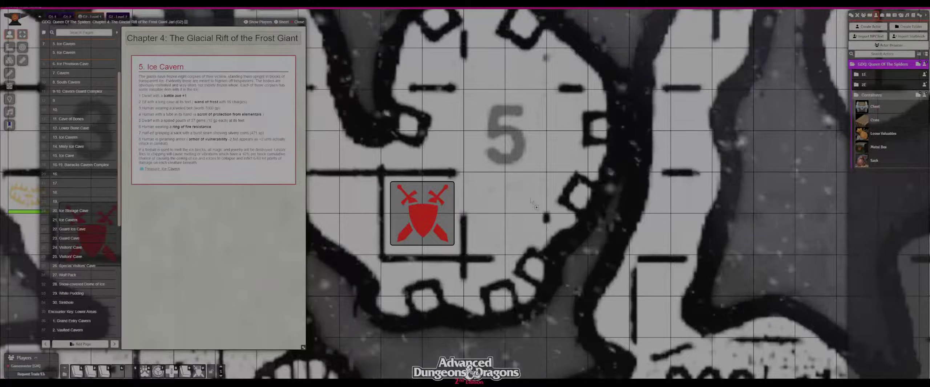
double_click(524, 196)
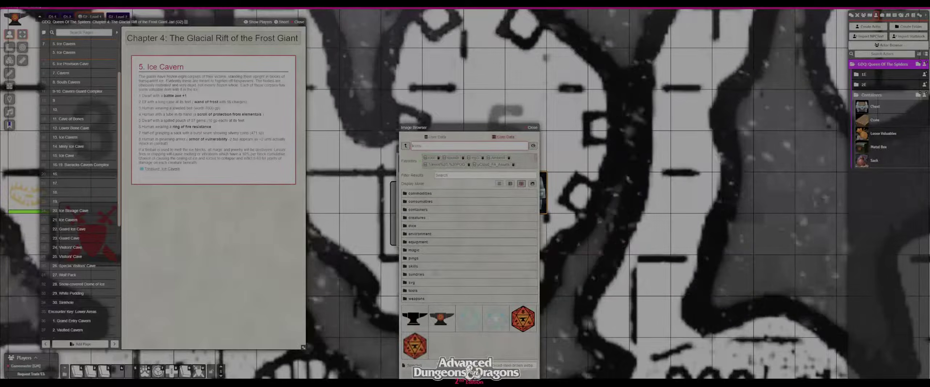
left_click(411, 284)
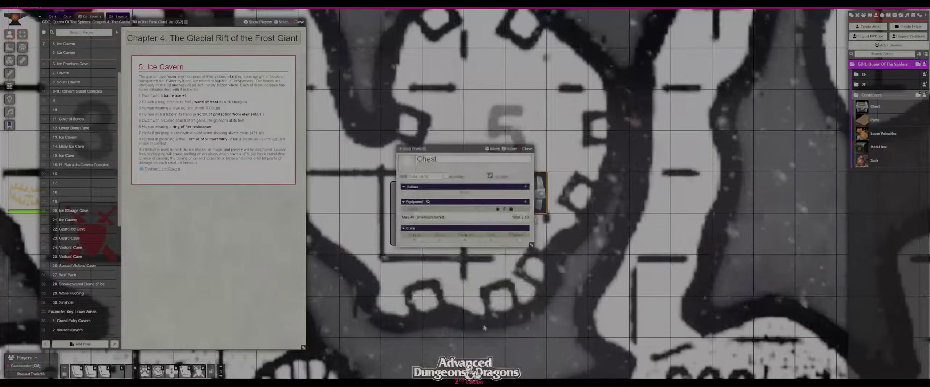
Step: Give the Chest token in area 5 a yellow tint and update the token
left_click(512, 149)
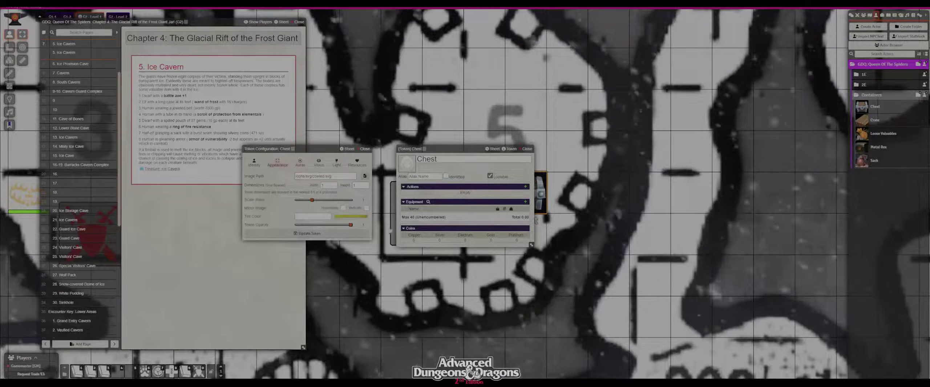
left_click(282, 208)
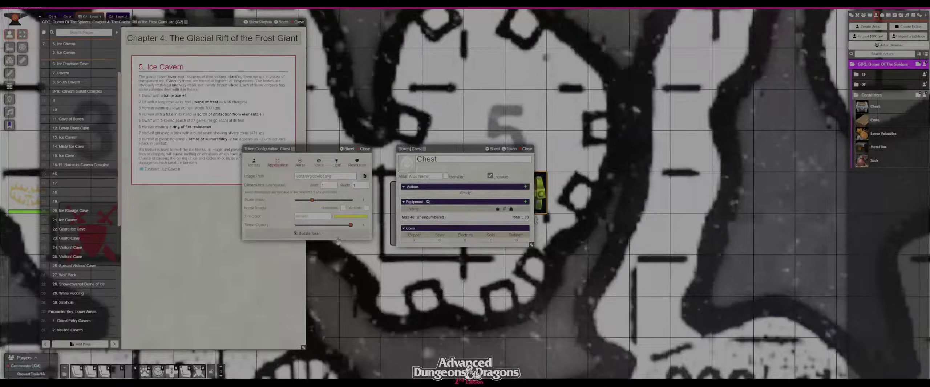
left_click(337, 238)
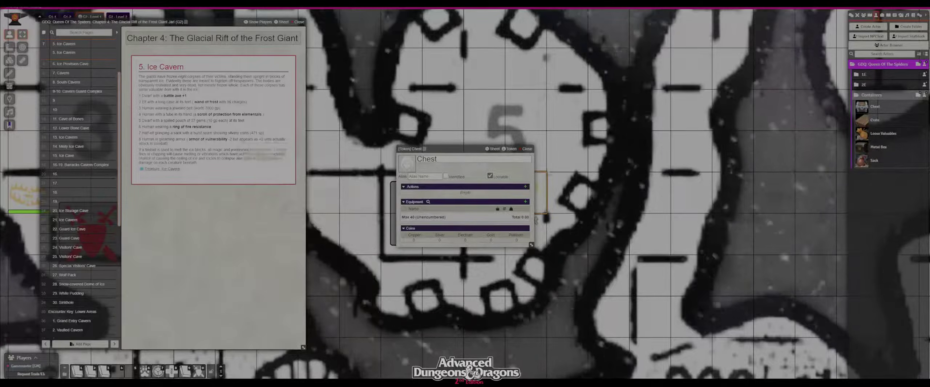
left_click(528, 149)
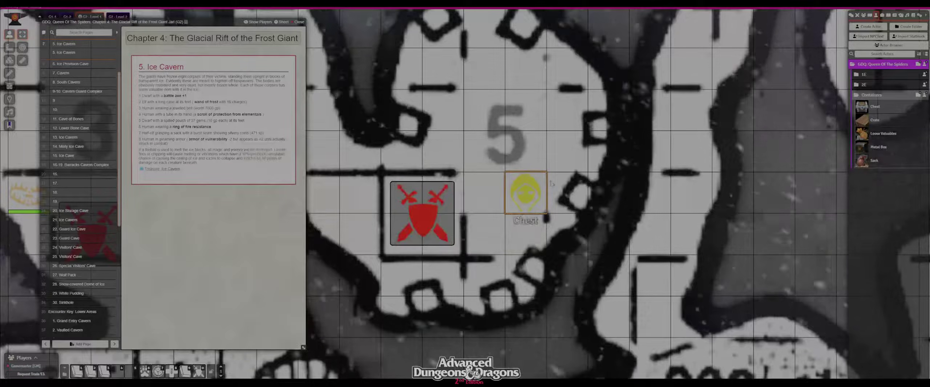
Step: Rename the Chest token's actor as Ice Statue and set its alias to the same name
double_click(531, 195)
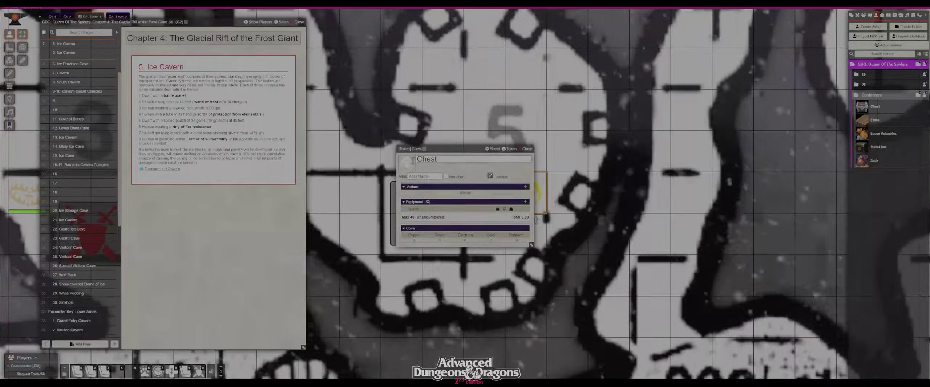
type("Ice")
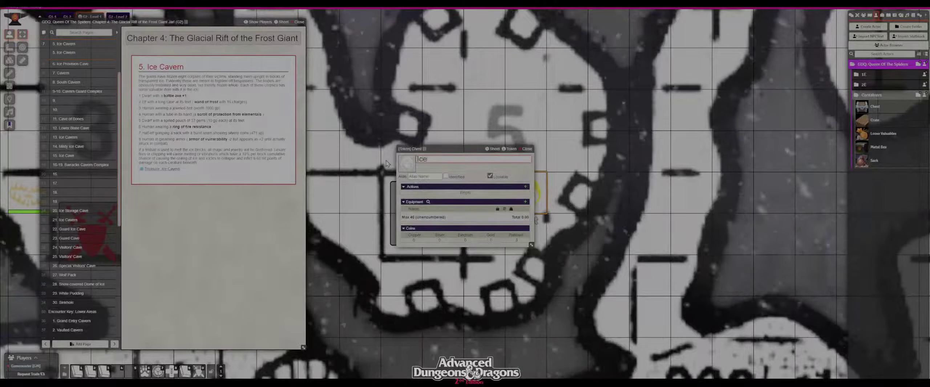
type(" Statue")
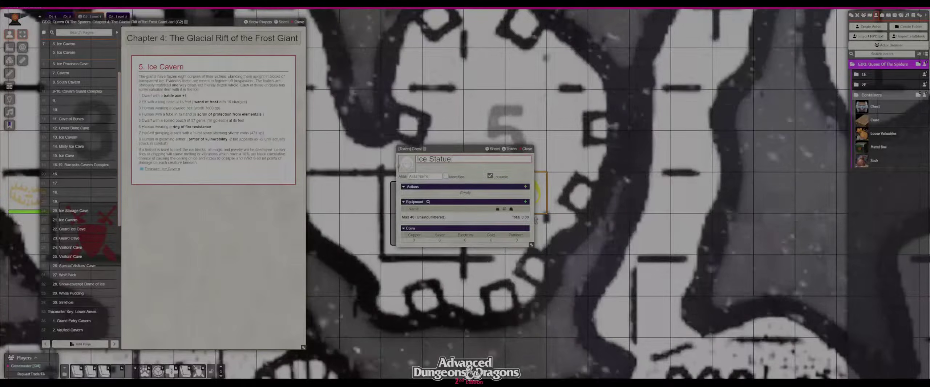
left_click(434, 176)
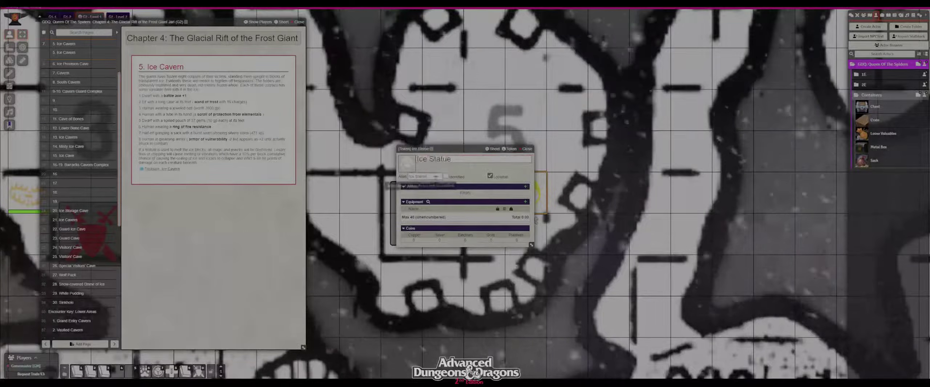
Step: Set the Ice Statue actor's image to the statue icon from the svg folder
left_click(406, 170)
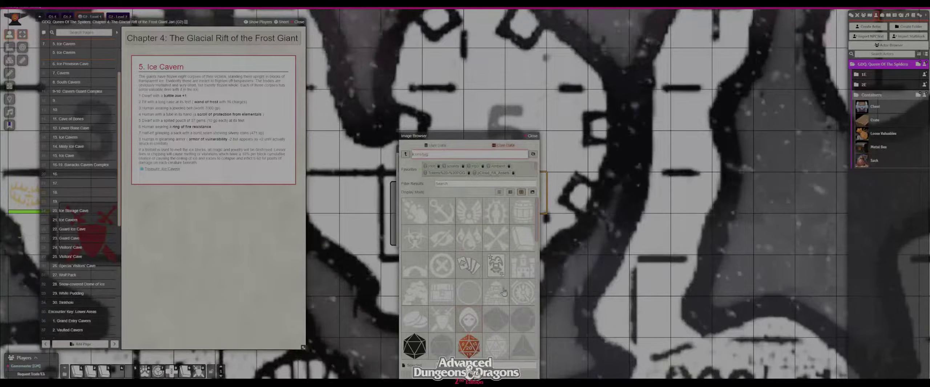
scroll(504, 292, "down", 10)
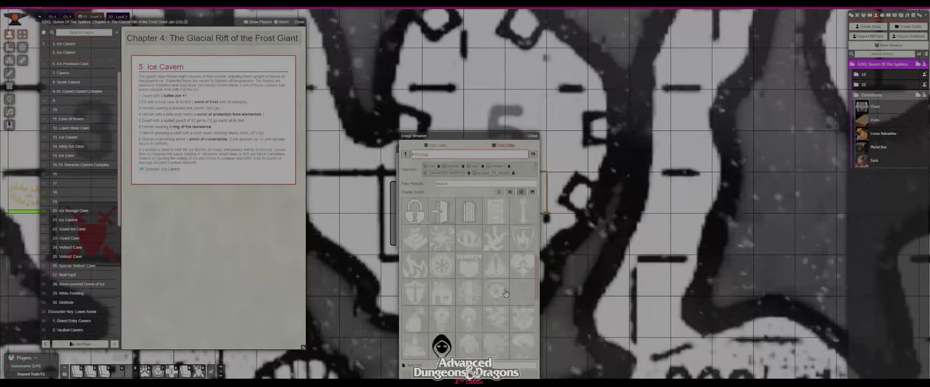
scroll(505, 293, "down", 5)
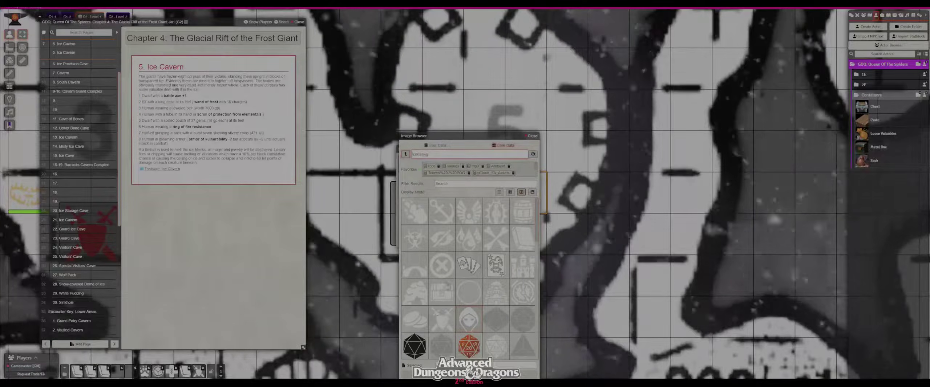
scroll(468, 304, "down", 3)
scroll(467, 304, "down", 5)
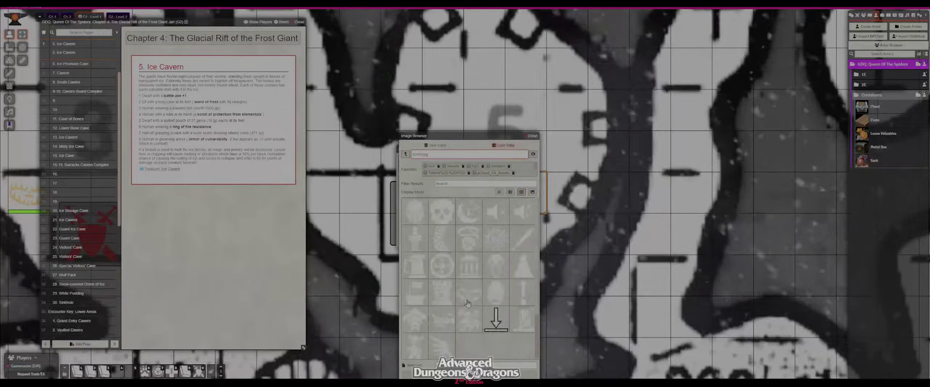
left_click(416, 245)
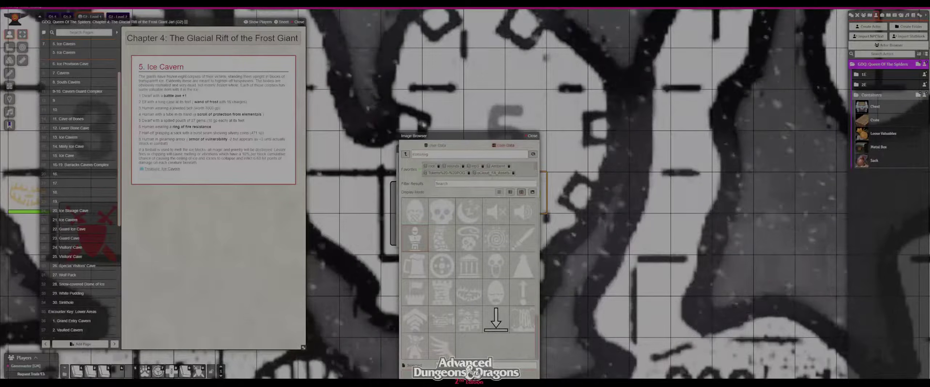
left_click(468, 375)
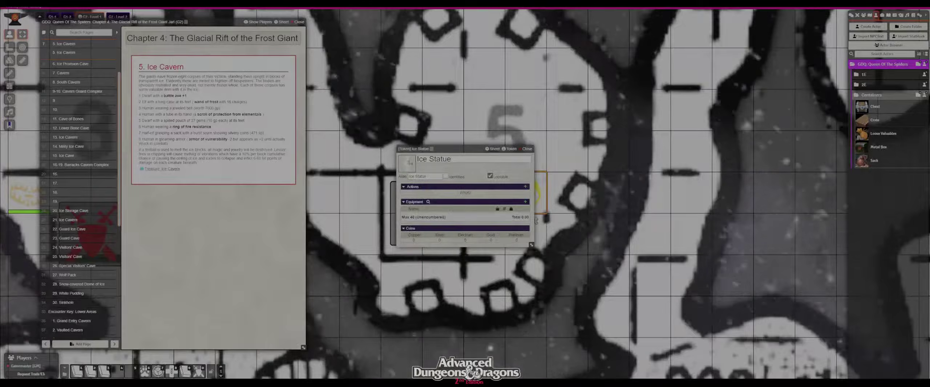
Step: Change the map token's image to the same statue icon and update the token
left_click(512, 149)
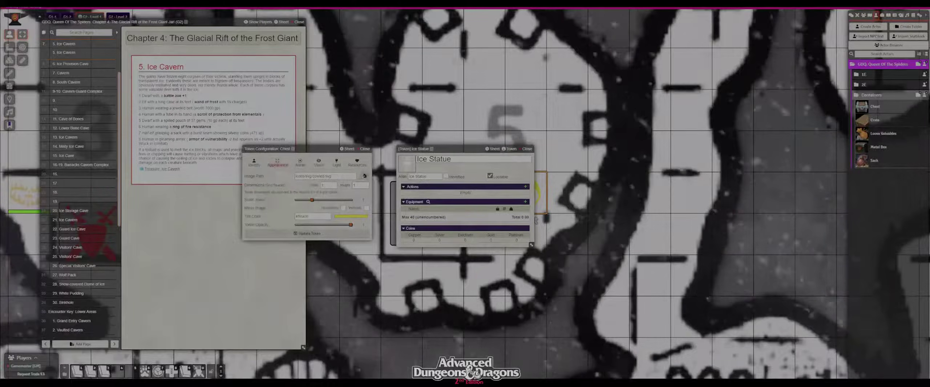
left_click(409, 168)
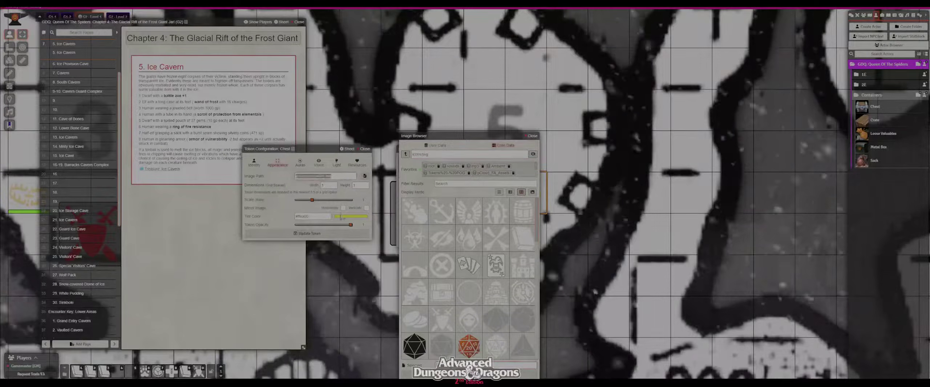
left_click(309, 233)
key("Escape")
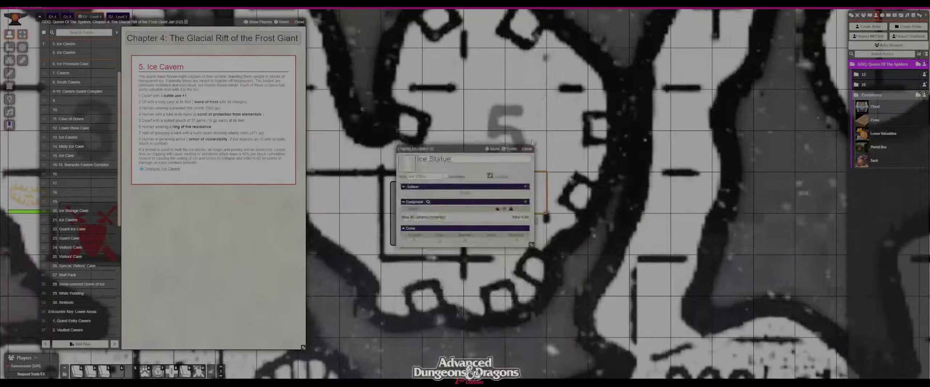
left_click_drag(470, 150, 406, 165)
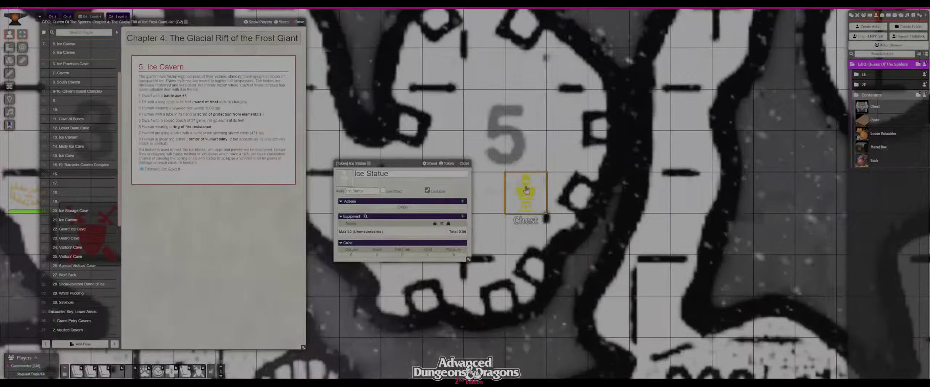
Step: Name the token Ice Statue, set its display name to Hovered by Anyone, and update the token
left_click(448, 163)
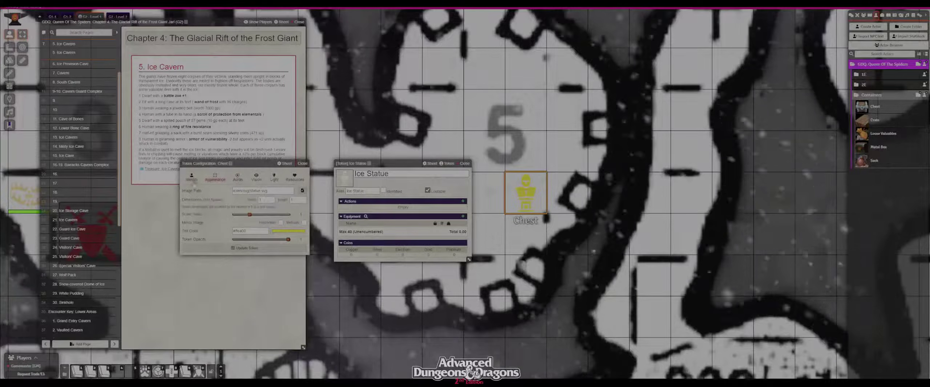
type("Ice Statue")
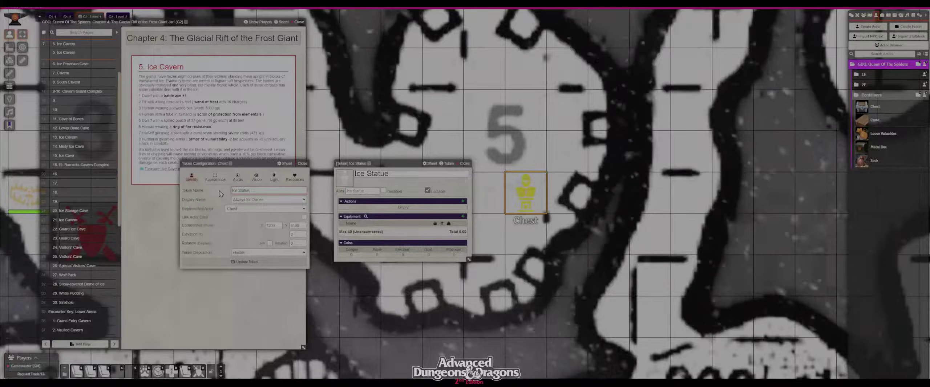
key("Tab")
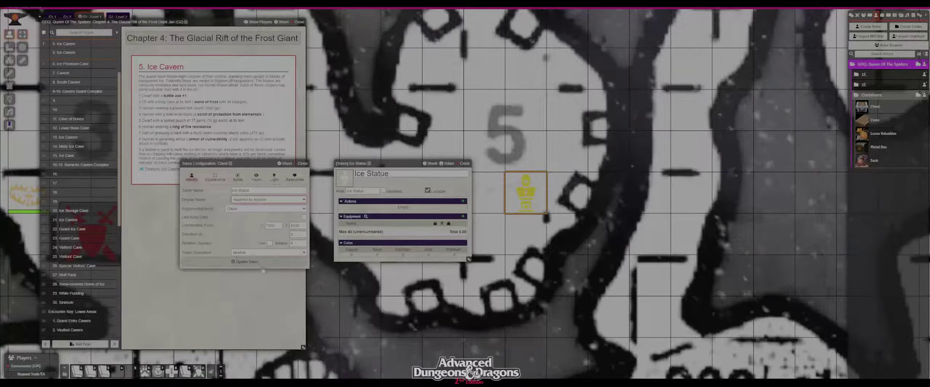
left_click(245, 262)
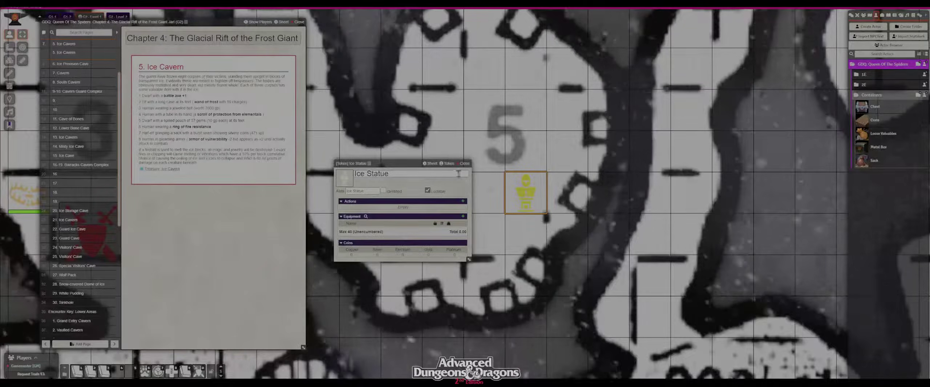
left_click(463, 164)
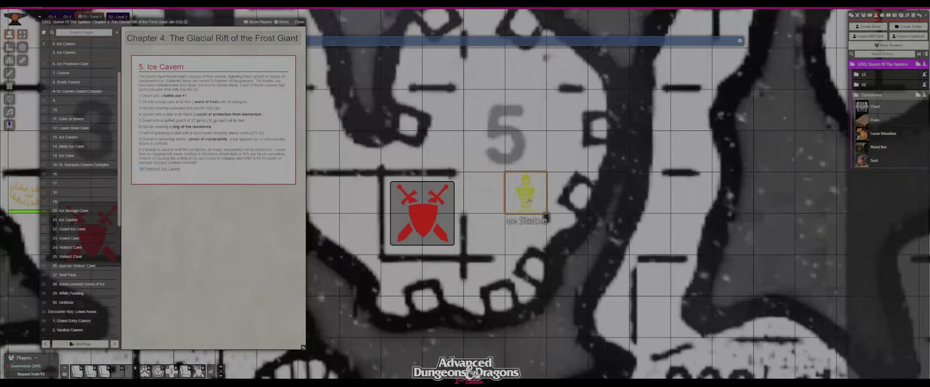
Step: Copy the Ice Statue token to make eight statues and position one in each alcove around area 5
left_click_drag(431, 294, 432, 295)
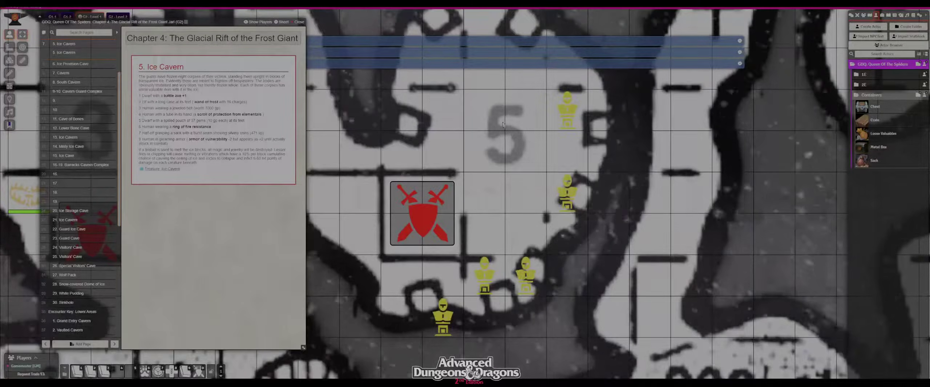
left_click_drag(503, 125, 524, 231)
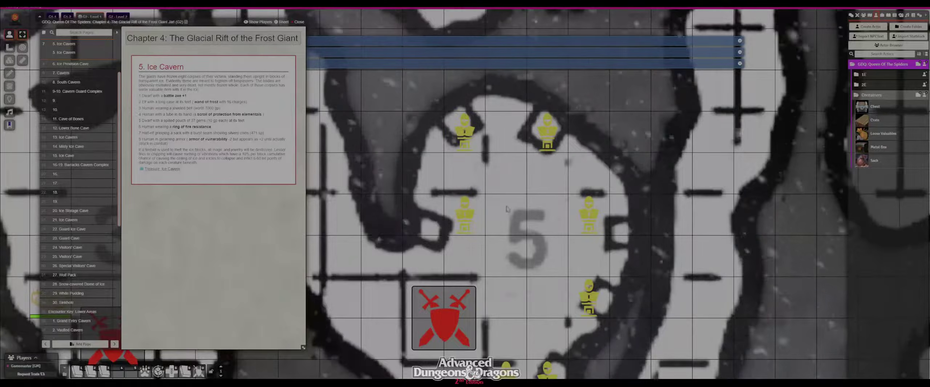
left_click_drag(443, 236, 446, 236)
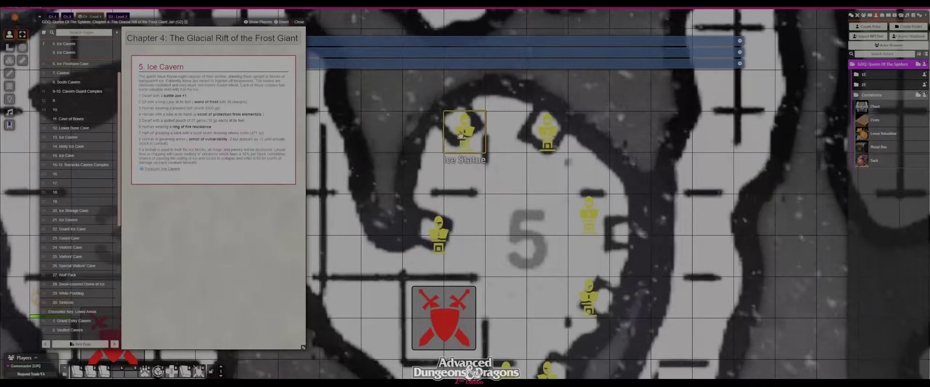
left_click_drag(460, 135, 463, 135)
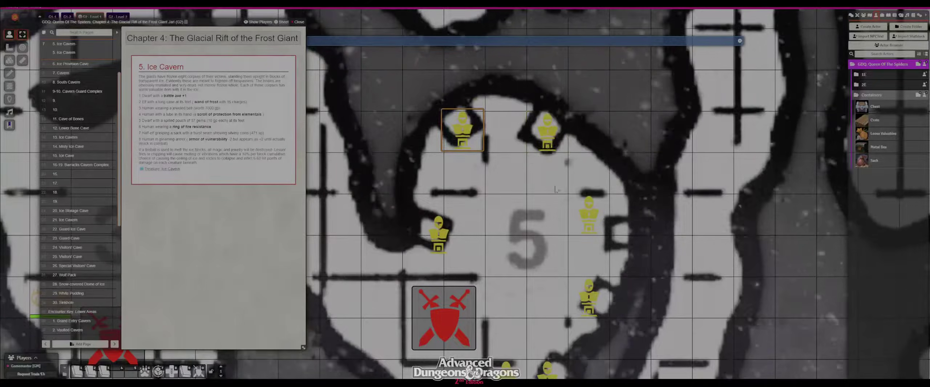
left_click_drag(548, 142, 511, 51)
left_click_drag(552, 131, 565, 153)
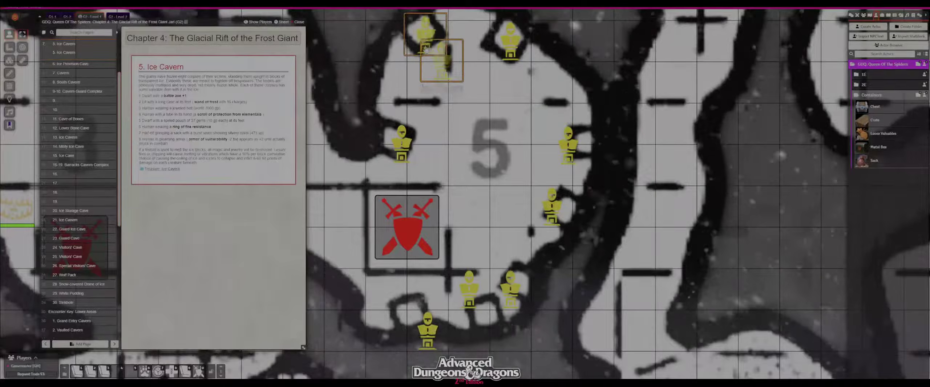
left_click_drag(426, 49, 422, 50)
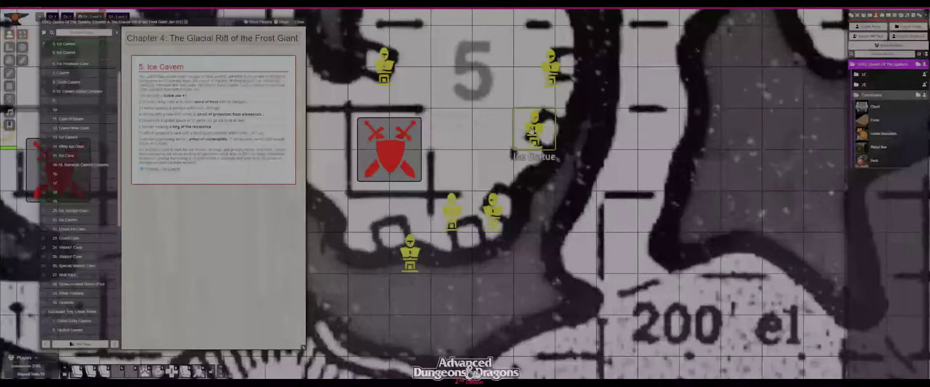
left_click_drag(543, 131, 542, 131)
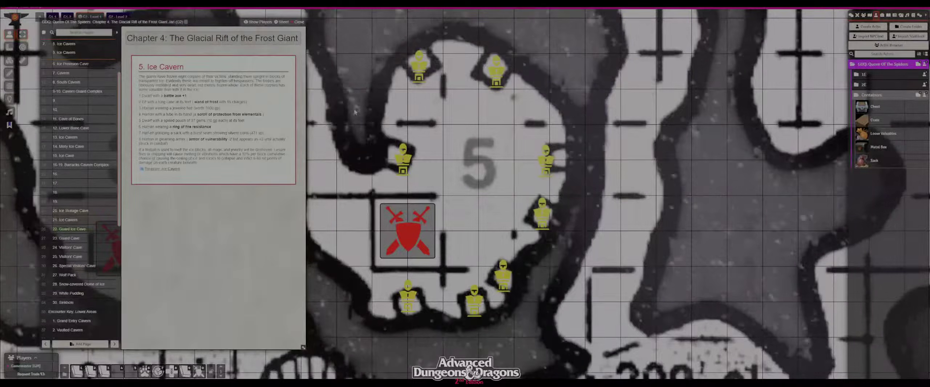
Step: Name the statue actor in area 5's west alcove Ice Statue #1 Dwarf
double_click(402, 172)
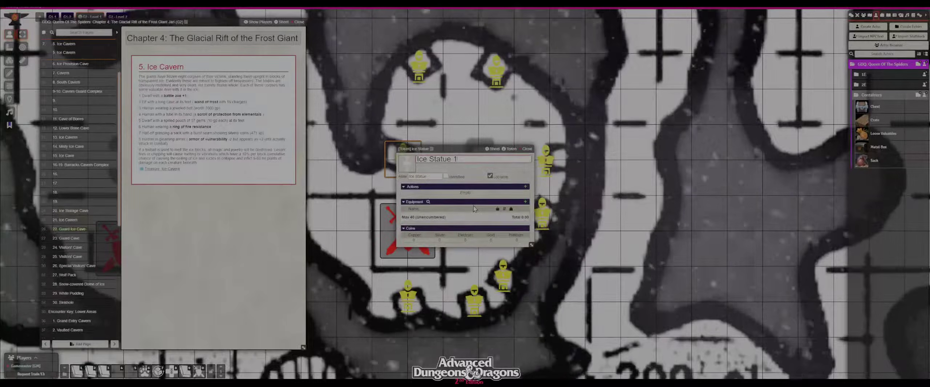
key("BackSpace")
type("#")
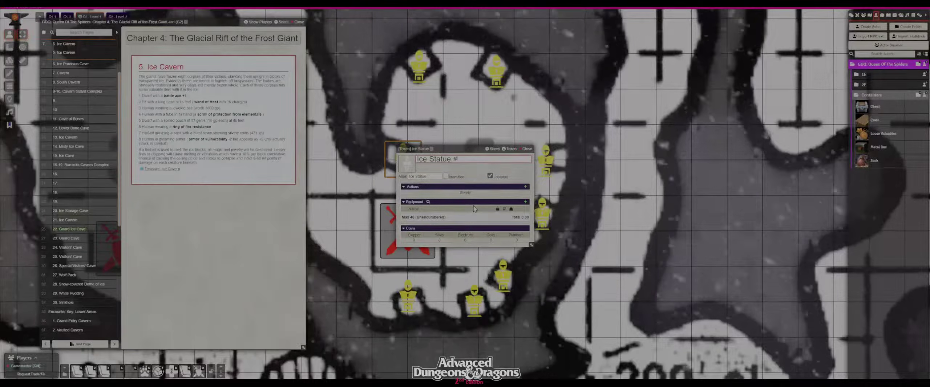
type("1 Dwarf")
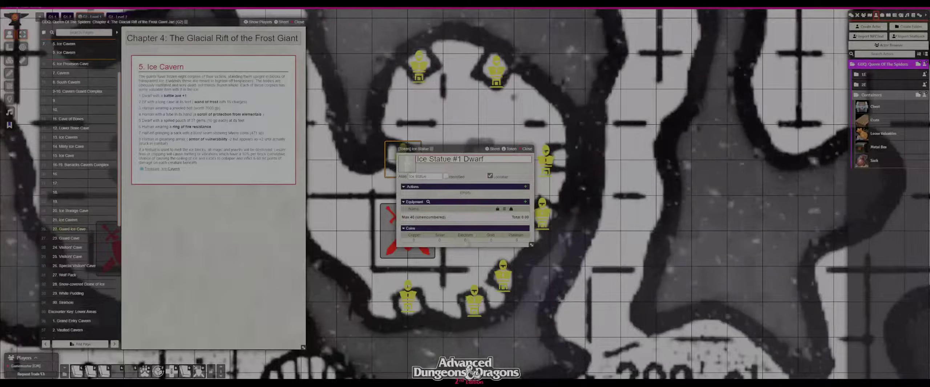
left_click(529, 150)
Step: Give the west alcove statue's token the same name, Ice Statue #1 Dwarf, and update the token
double_click(412, 166)
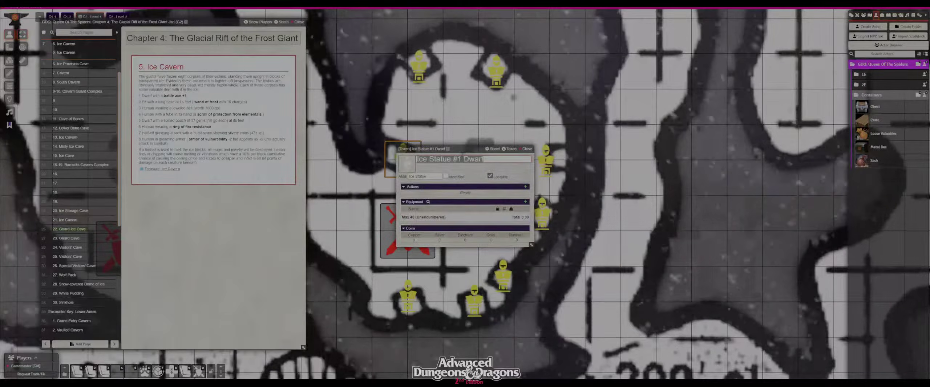
left_click(516, 150)
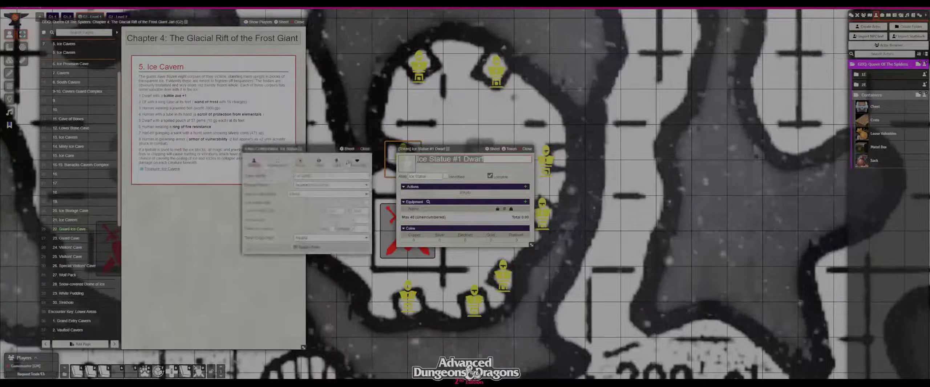
left_click(254, 163)
triple_click(328, 176)
key("ctrl+v")
left_click(309, 247)
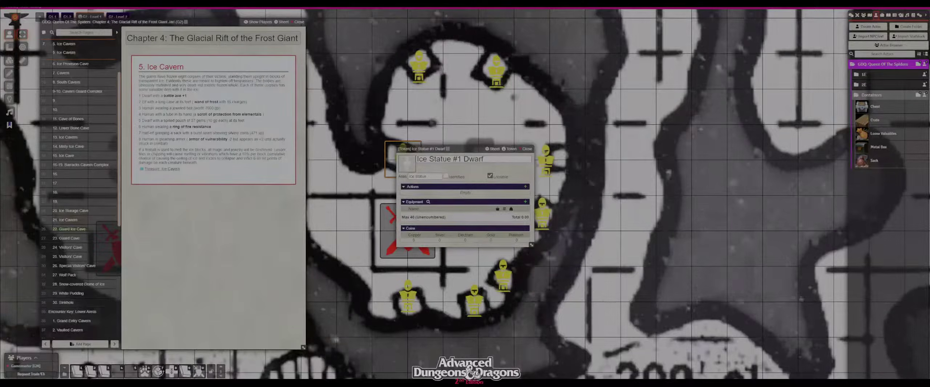
left_click(527, 149)
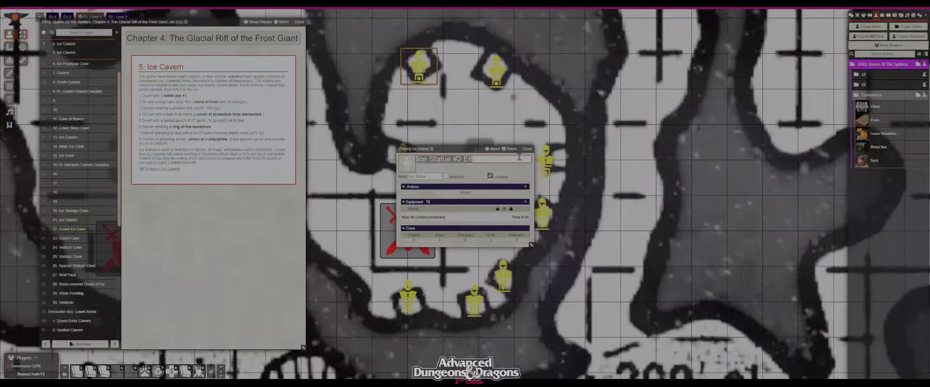
Step: Name the next three statues clockwise and their tokens Ice Statue #2 Elf, Ice Statue #3 Human and Ice Statue #4 Human
left_click(510, 150)
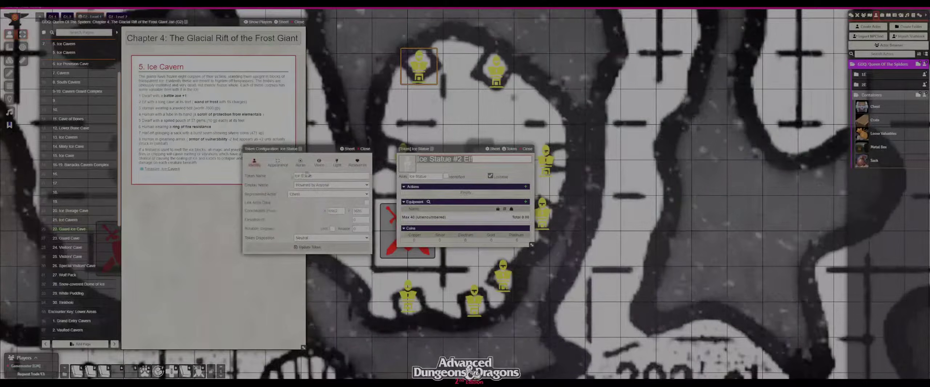
left_click(328, 250)
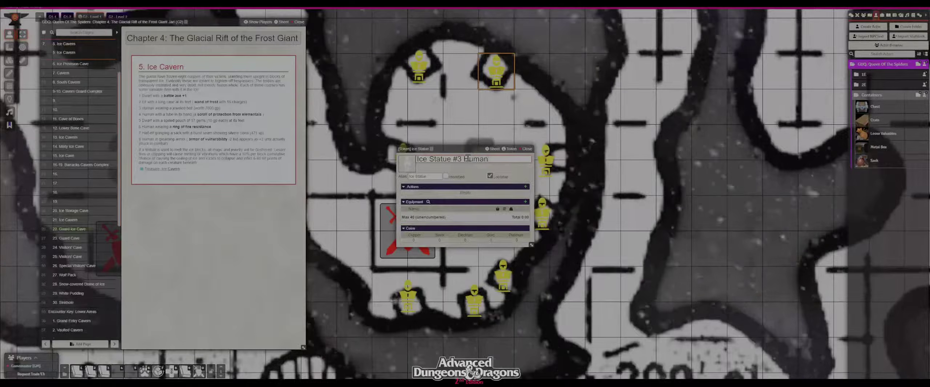
left_click(511, 149)
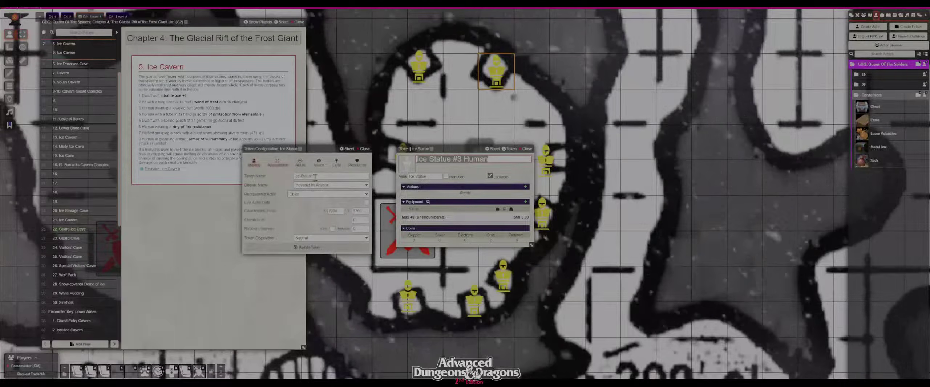
left_click(321, 248)
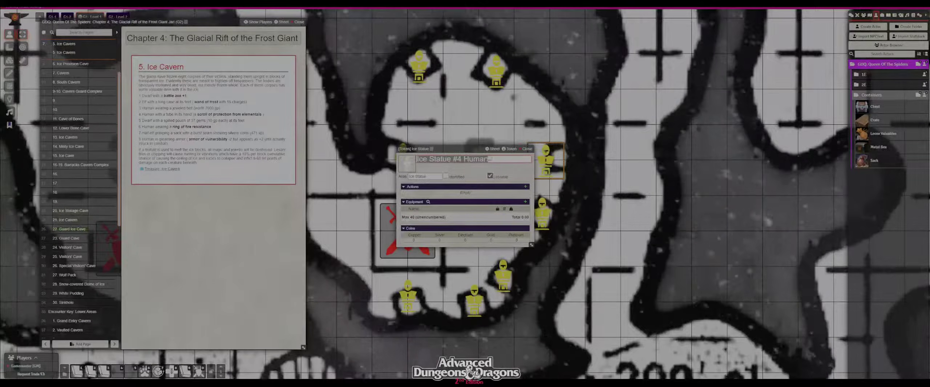
left_click(509, 149)
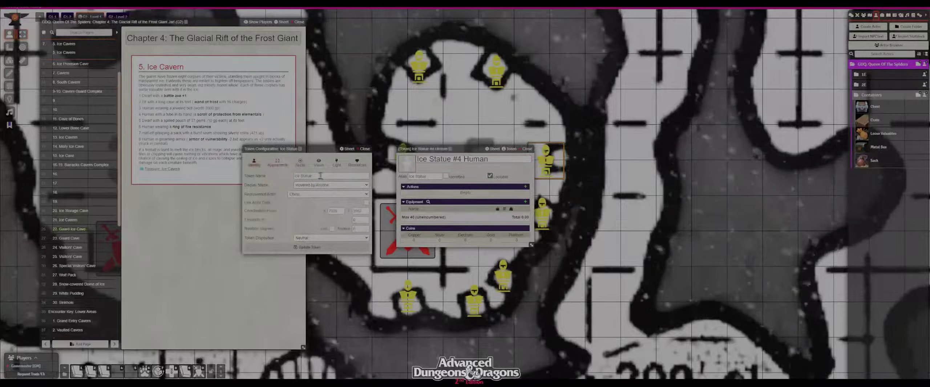
left_click(333, 249)
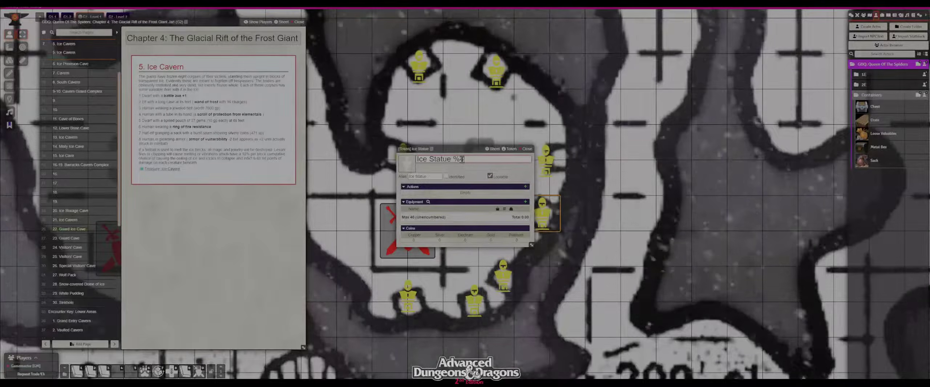
Step: Name the statue just below #4 and its token Ice Statue #5 Dwarf, and update the token
key("BackSpace")
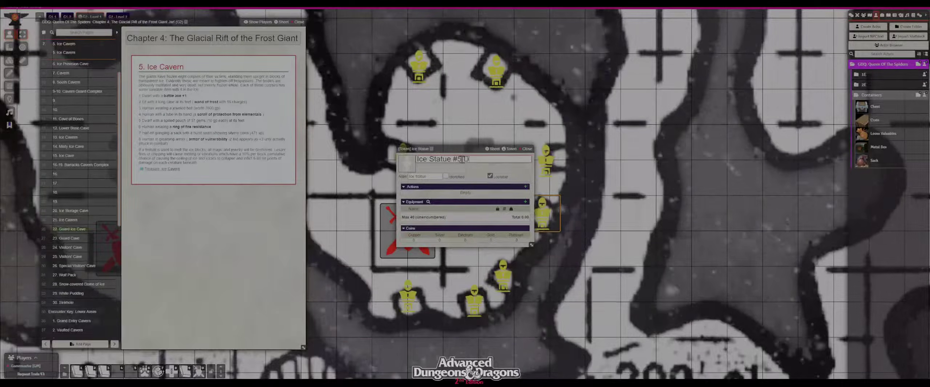
key("ctrl+a")
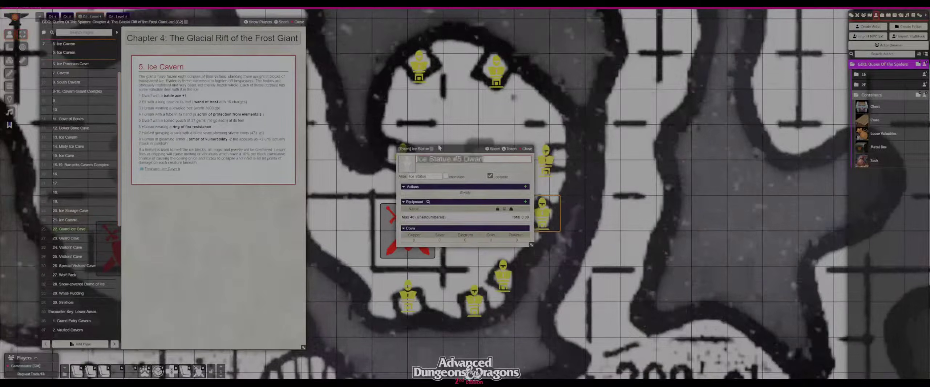
left_click(512, 149)
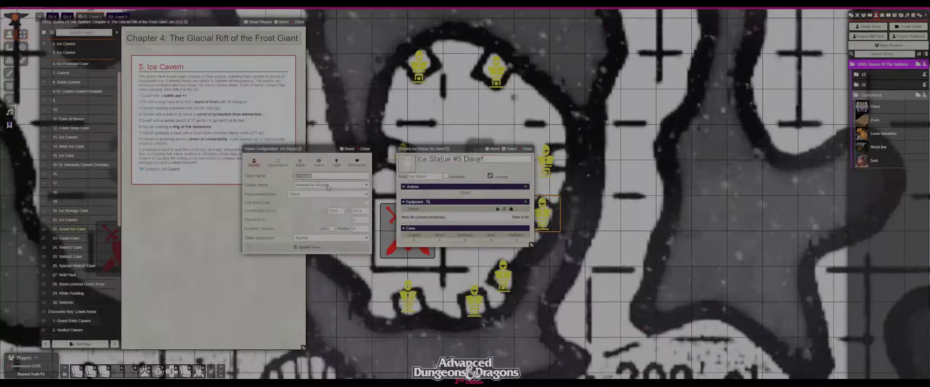
left_click(328, 249)
left_click(526, 149)
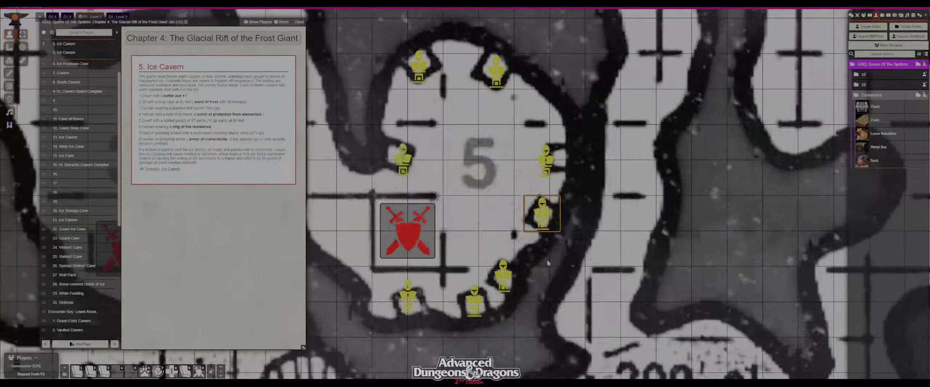
Step: Name the statue in the southeast alcove and its token Ice Statue #6 Human, and update the token
left_click_drag(536, 265, 531, 197)
double_click(498, 207)
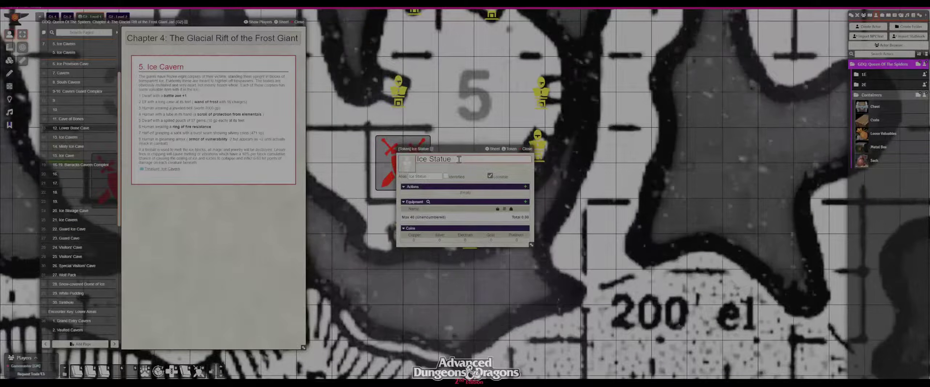
type("#6 Hu")
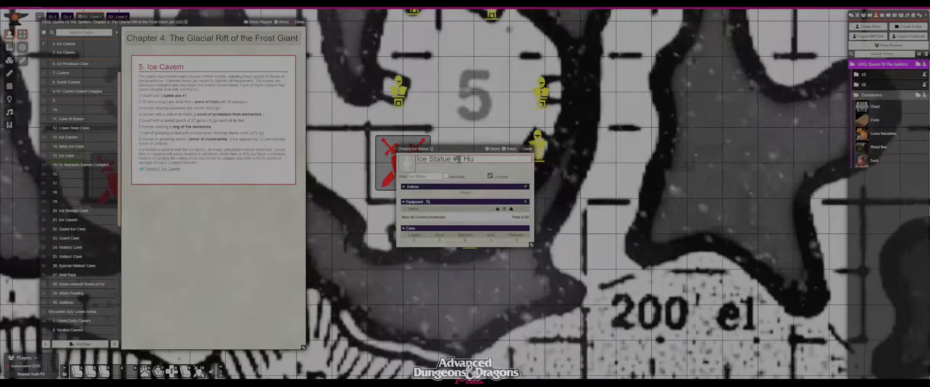
type("6")
key("ctrl+a")
left_click(509, 149)
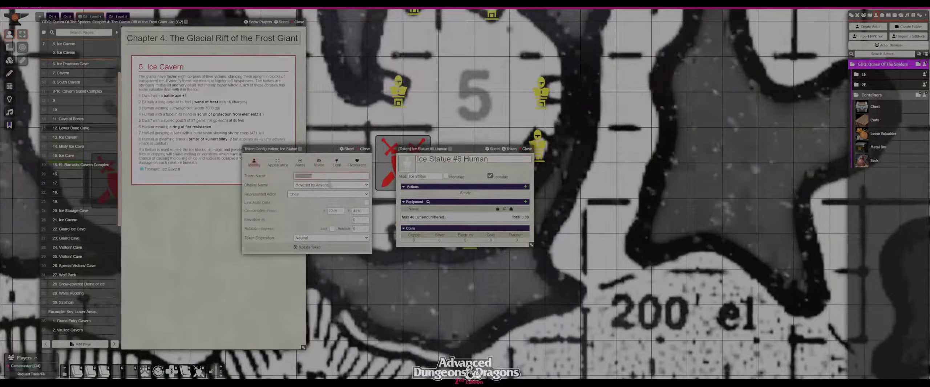
left_click(345, 248)
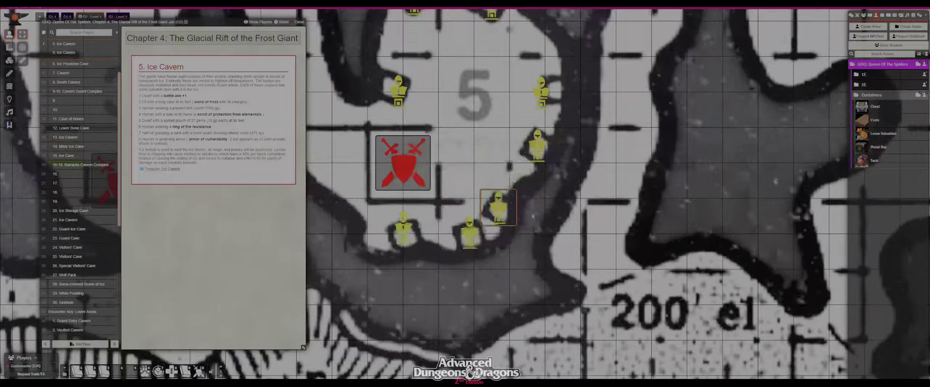
Step: Name the statue in the south alcove and its token Ice Statue #7 Half-Elf
double_click(470, 232)
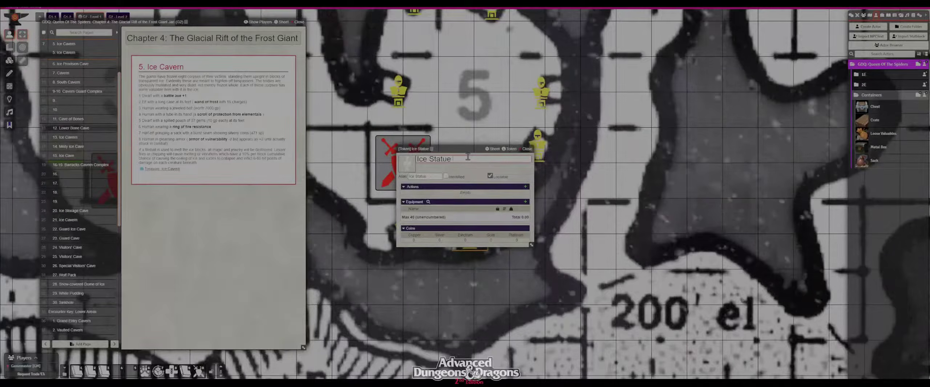
type("#7")
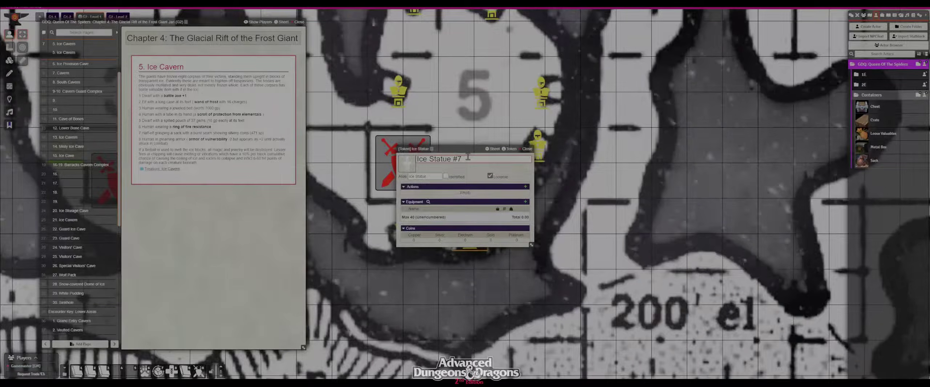
type(" Half-El")
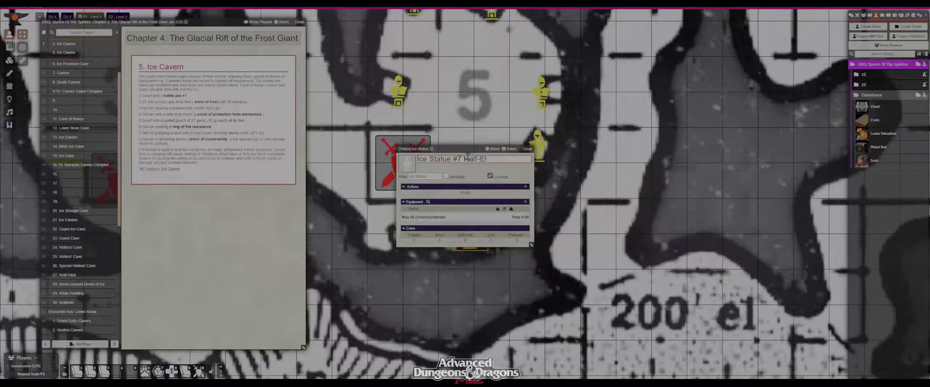
type("f")
key("ctrl+a")
left_click(509, 149)
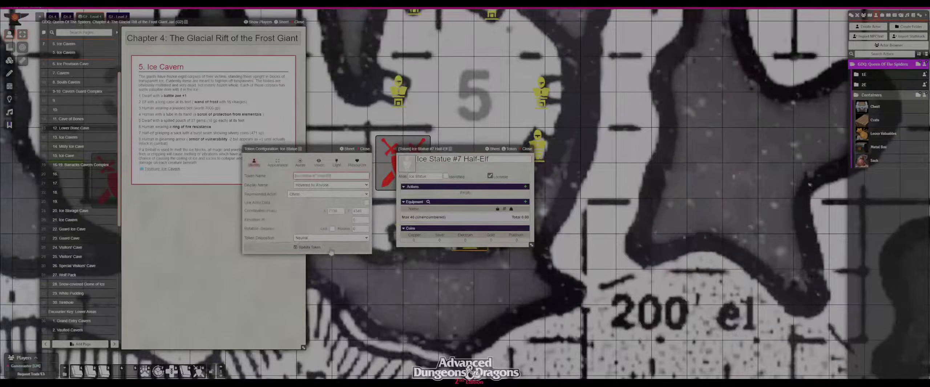
left_click(364, 149)
left_click(527, 149)
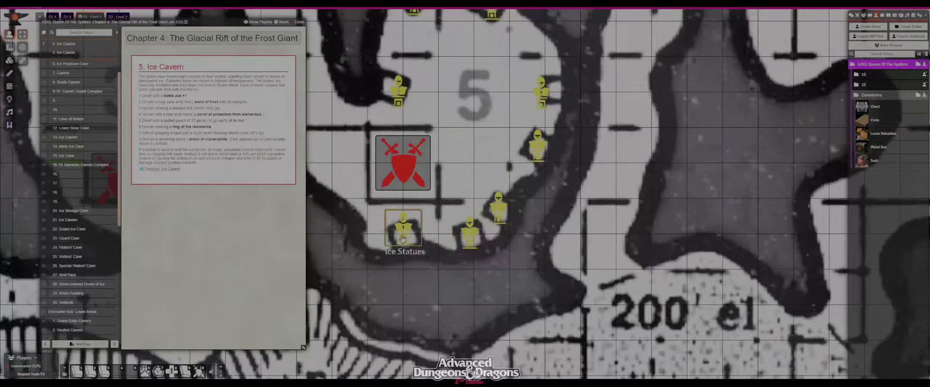
Step: Name the statue in the southwest alcove and its token Ice Statue #8 Human, and update the token
double_click(461, 230)
left_click(424, 174)
type("#8")
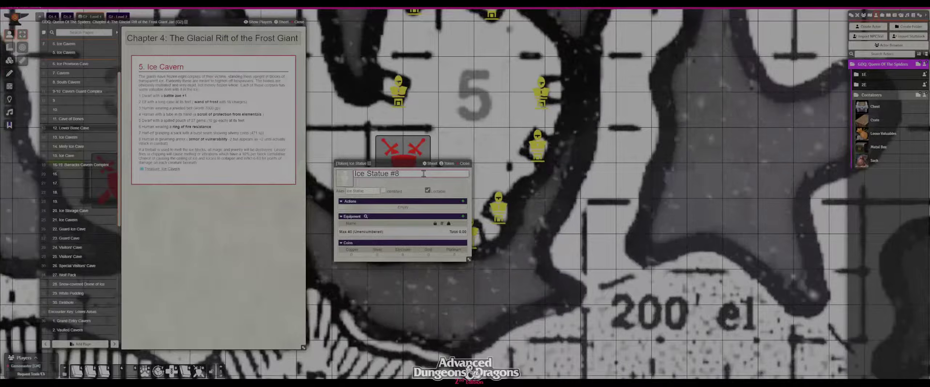
type(" Human")
left_click(446, 164)
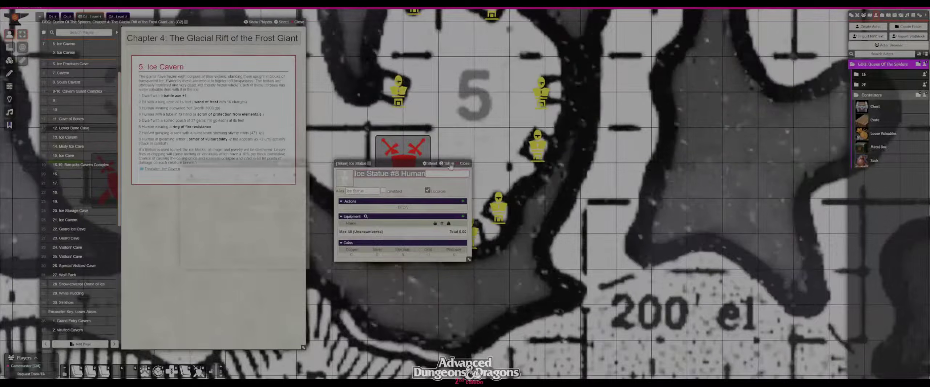
triple_click(262, 192)
key("ctrl+v")
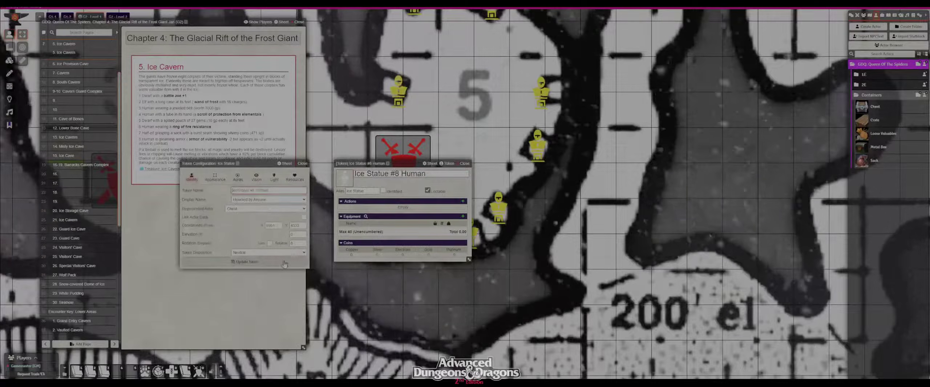
key("Return")
left_click(464, 164)
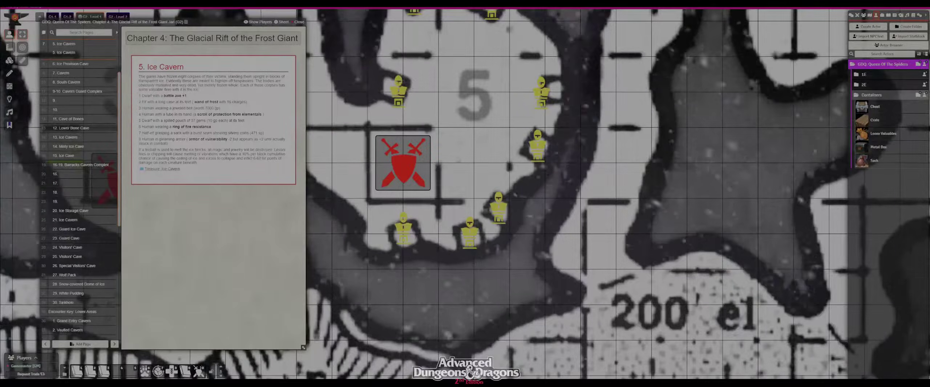
Step: Open Ice Statue #1 Dwarf beside the item browser and filter the items to the 2E Dungeon Masters Guide source
left_click_drag(474, 92, 450, 157)
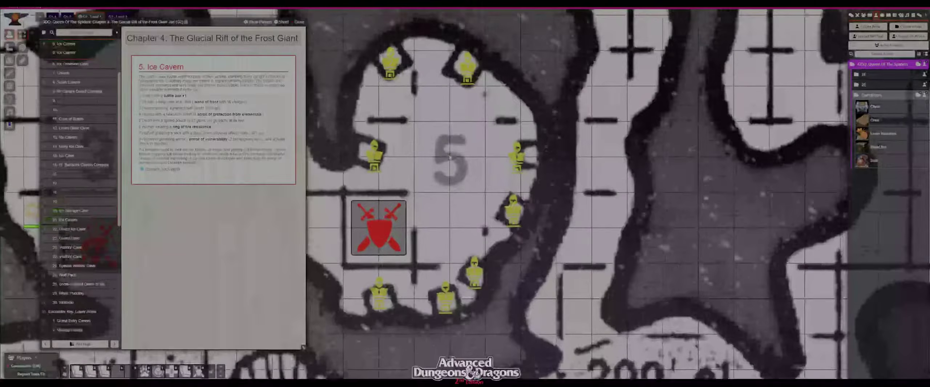
double_click(385, 159)
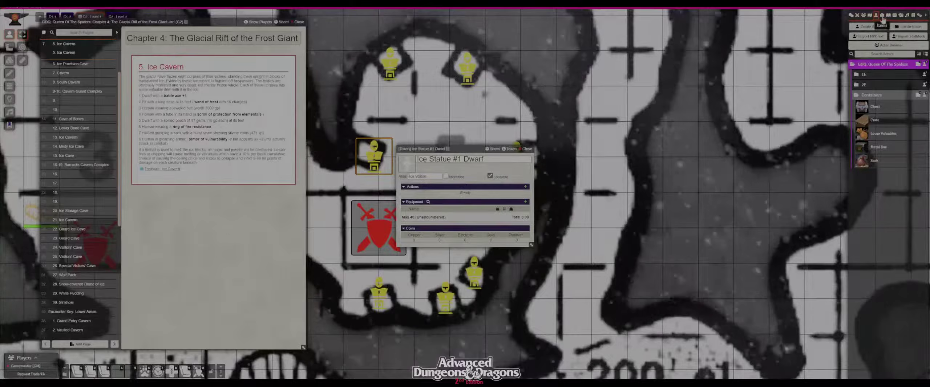
left_click(882, 18)
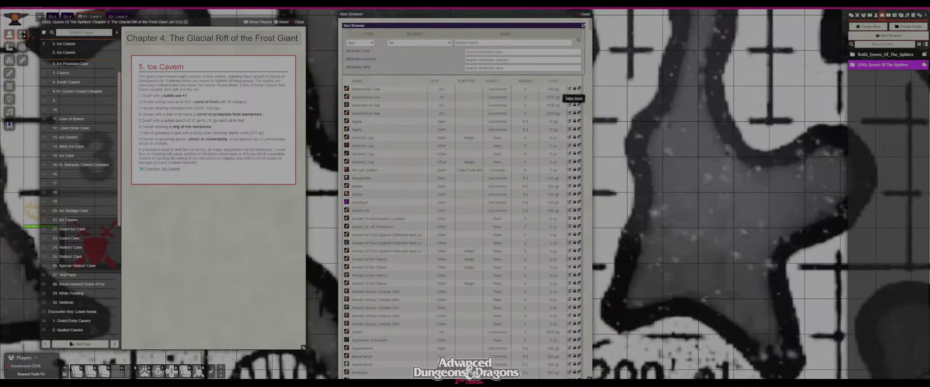
left_click_drag(573, 15, 711, 17)
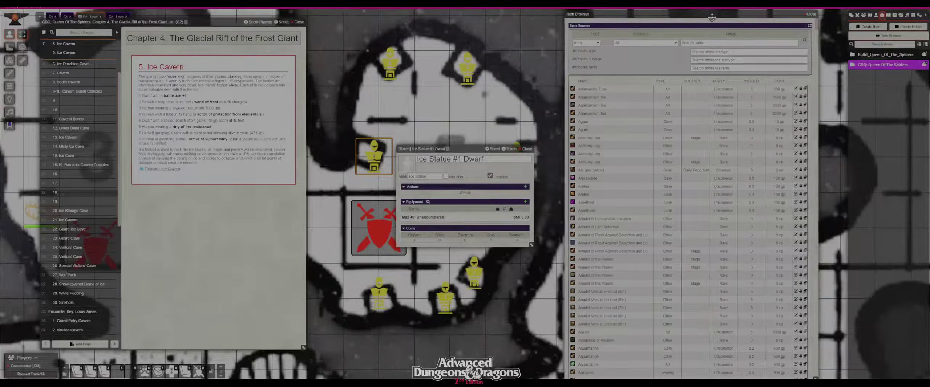
left_click(644, 43)
left_click(643, 74)
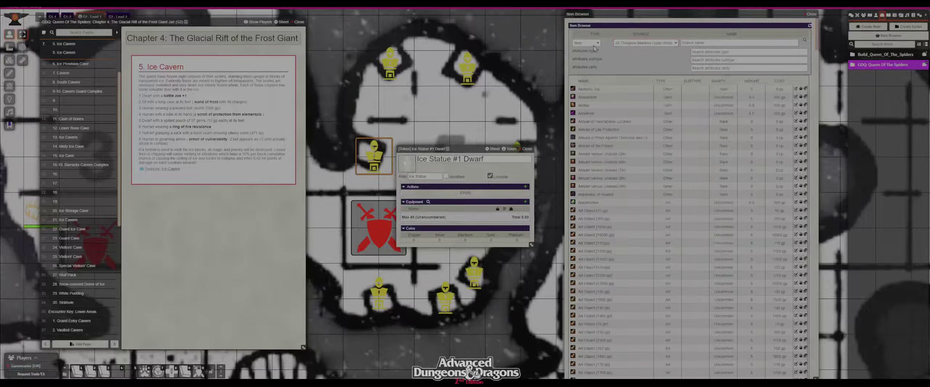
Step: Filter the item browser to weapons and add a Battle Axe +1 to Ice Statue #1 Dwarf
left_click(590, 133)
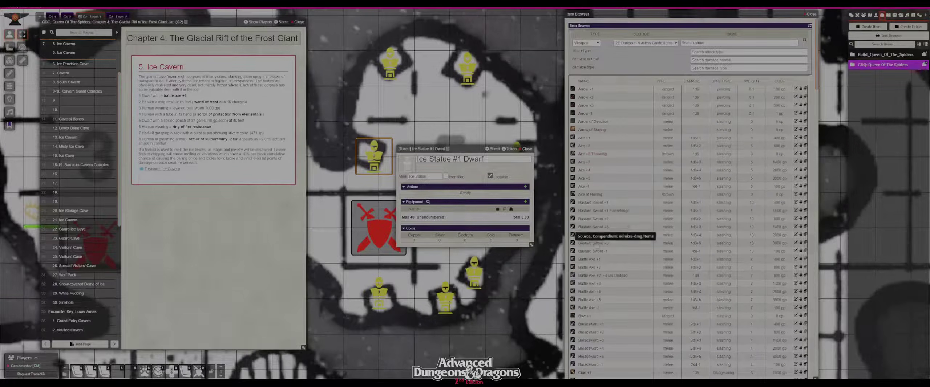
left_click(801, 259)
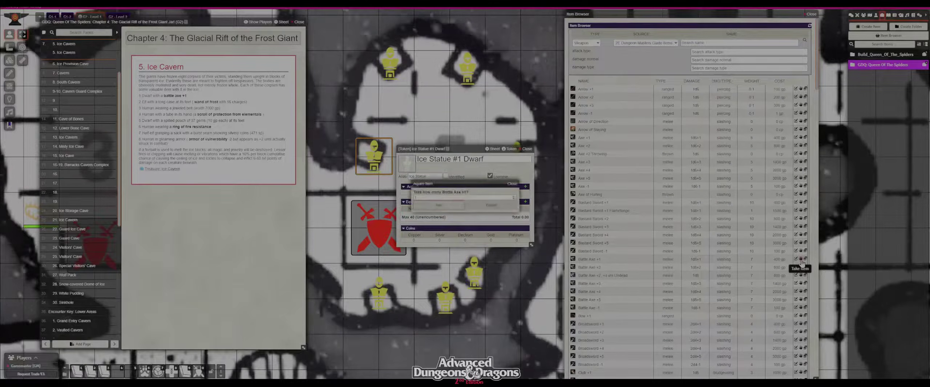
left_click(449, 206)
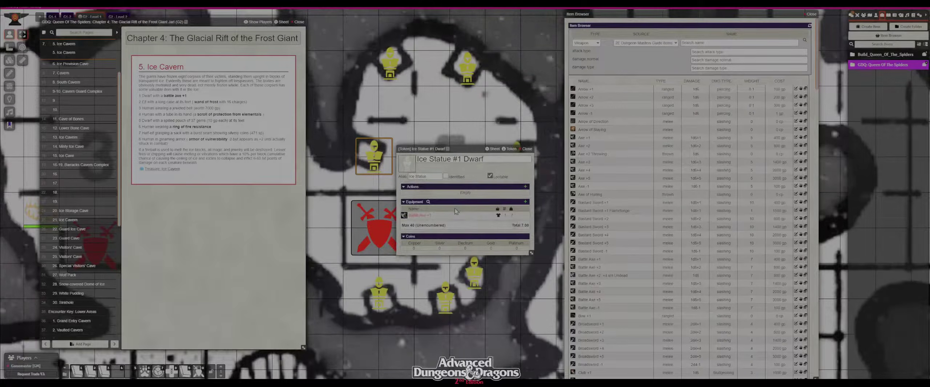
left_click(528, 150)
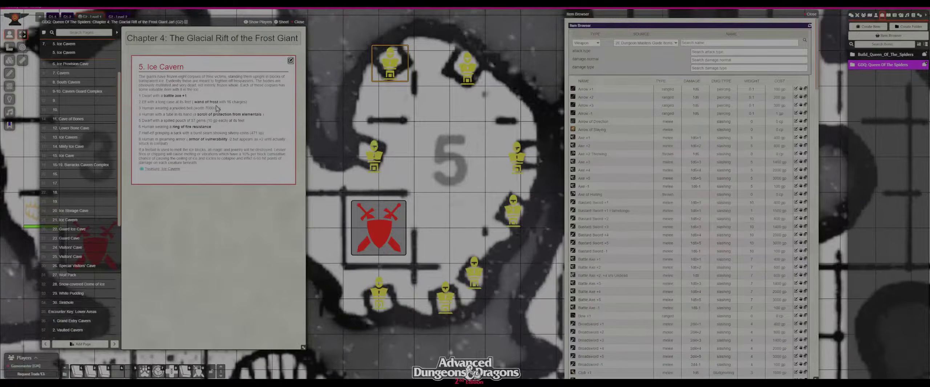
Step: Search the 2E Dungeon Masters Guide items of all types for "wand of" and open the Wand of Frost
left_click(586, 43)
left_click(581, 49)
left_click(704, 42)
type("wand of")
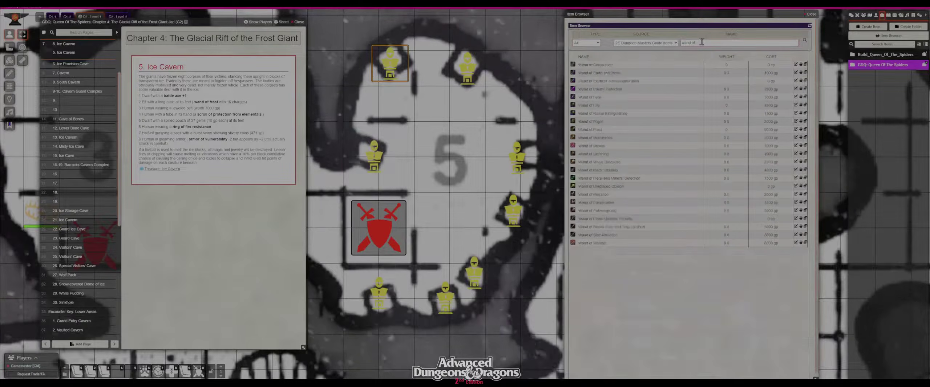
left_click(795, 130)
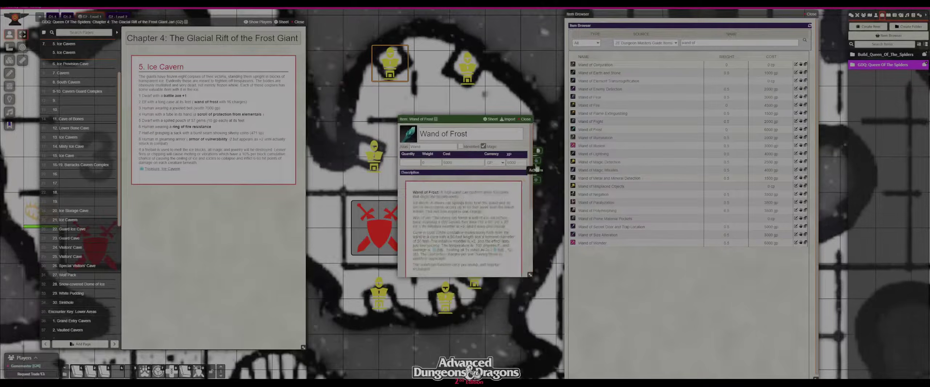
Step: Examine the Wand of Frost's charges, description and Ice Storm action settings
left_click(539, 171)
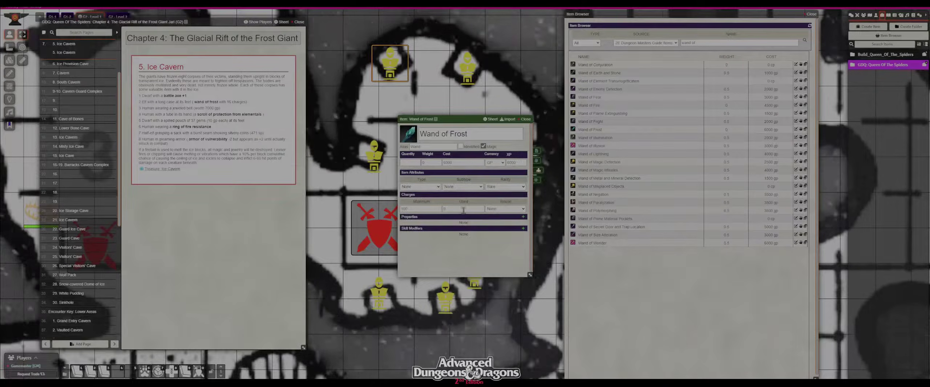
left_click(538, 153)
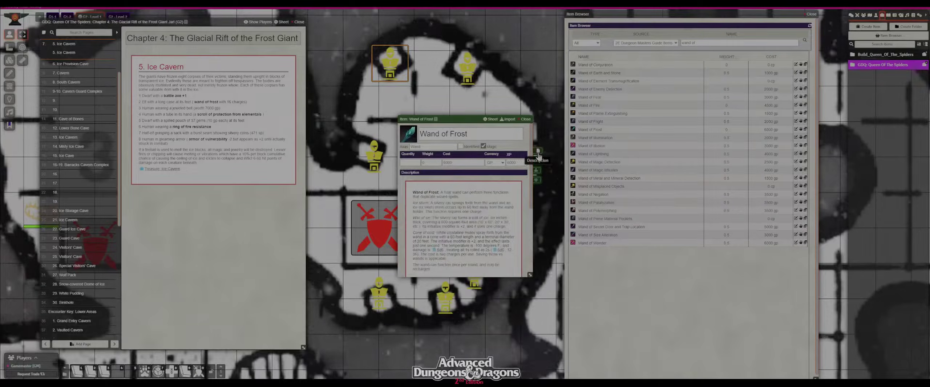
left_click(538, 173)
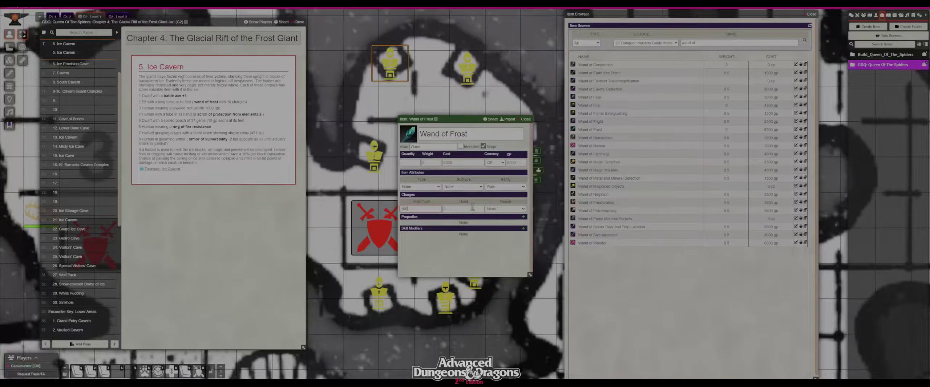
left_click(538, 160)
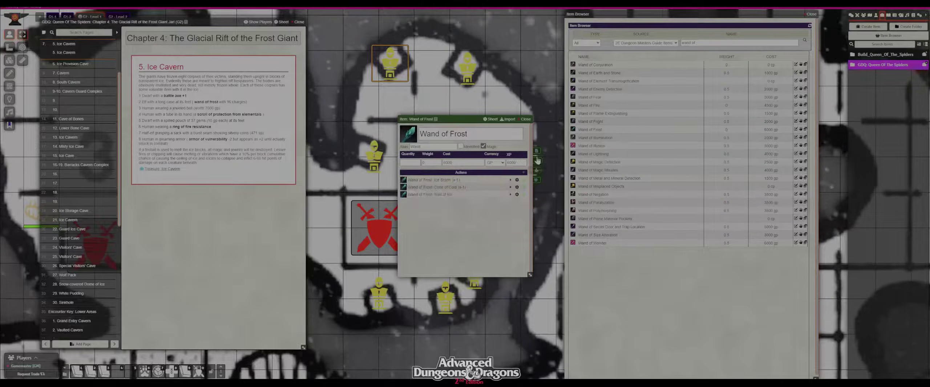
left_click(510, 180)
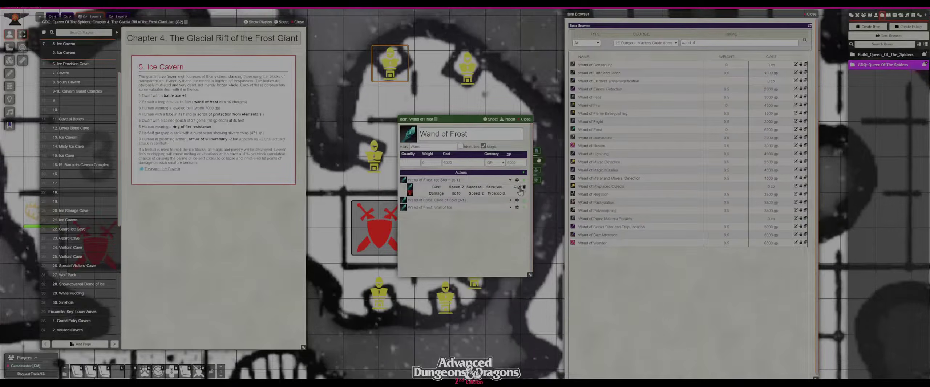
left_click(519, 187)
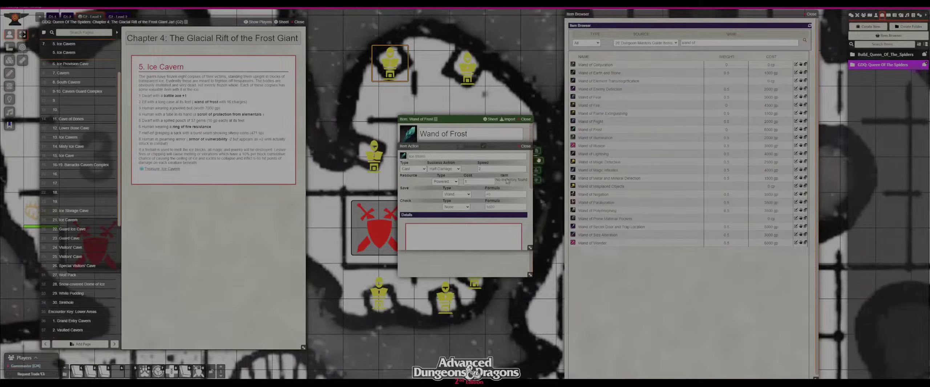
left_click(526, 147)
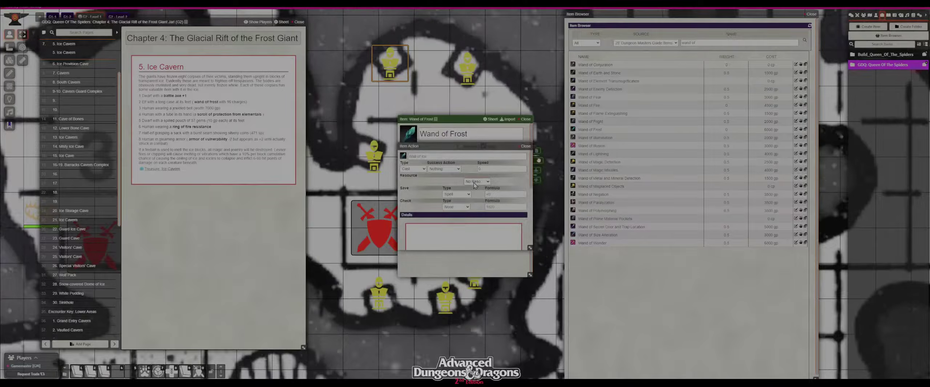
Step: Make the wand's Wall of Ice action use charges at a cost of 1, and lay out its three action windows for comparison
left_click_drag(481, 148, 665, 238)
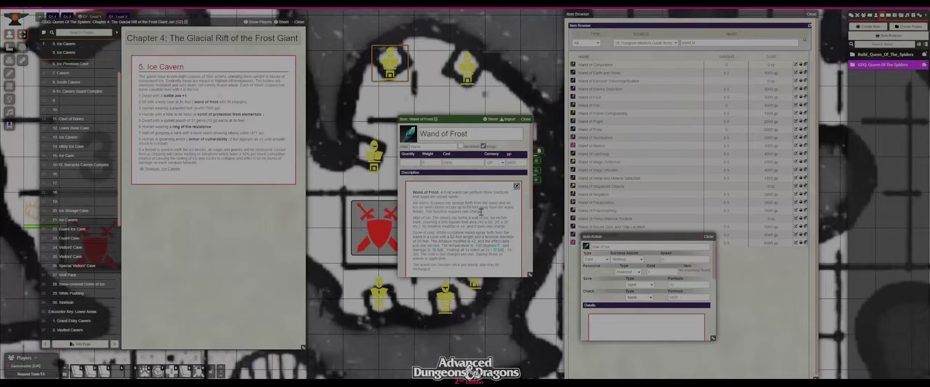
left_click_drag(453, 119, 416, 108)
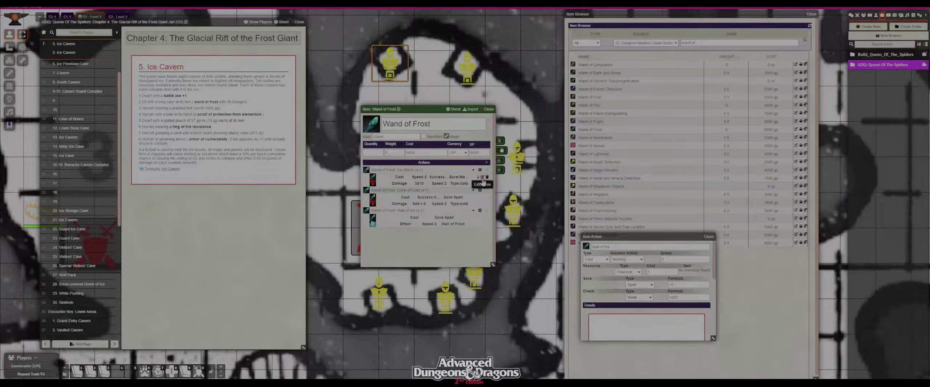
left_click_drag(474, 146, 634, 116)
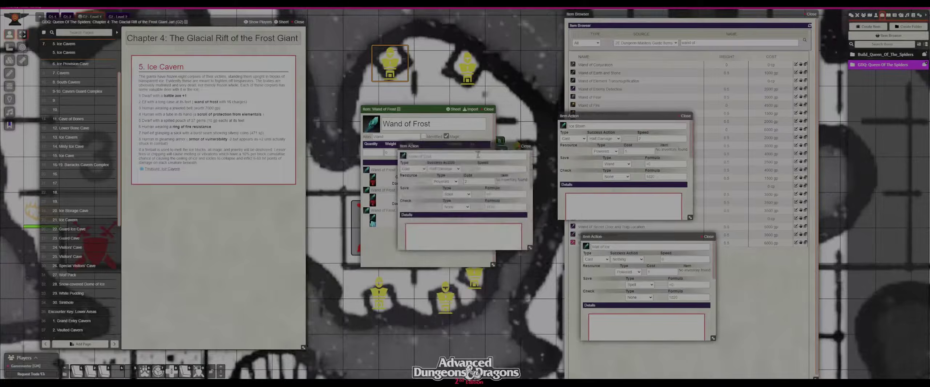
left_click_drag(443, 146, 607, 213)
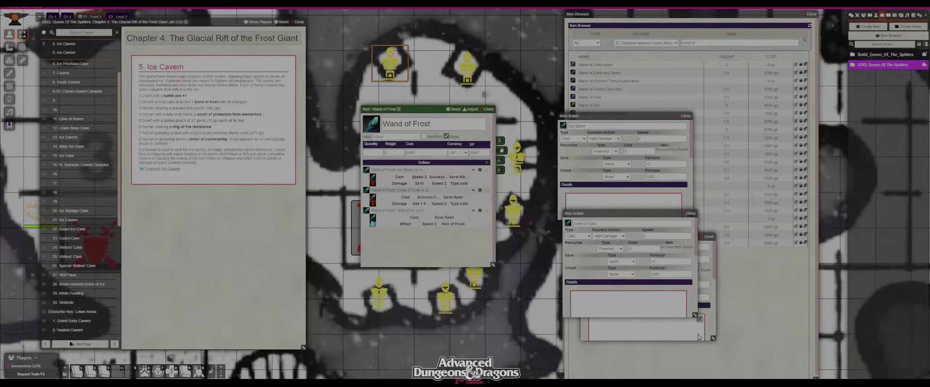
left_click(709, 326)
left_click_drag(634, 238, 453, 280)
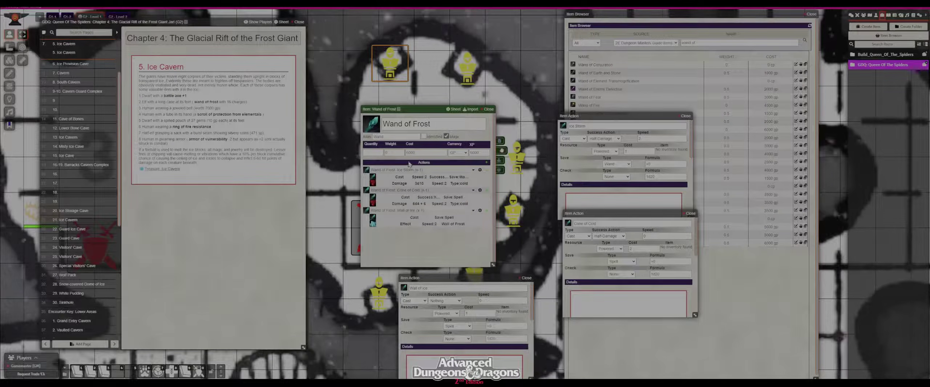
Step: Check the Wand of Frost's description against its three actions, and close the action windows and the item
left_click(501, 150)
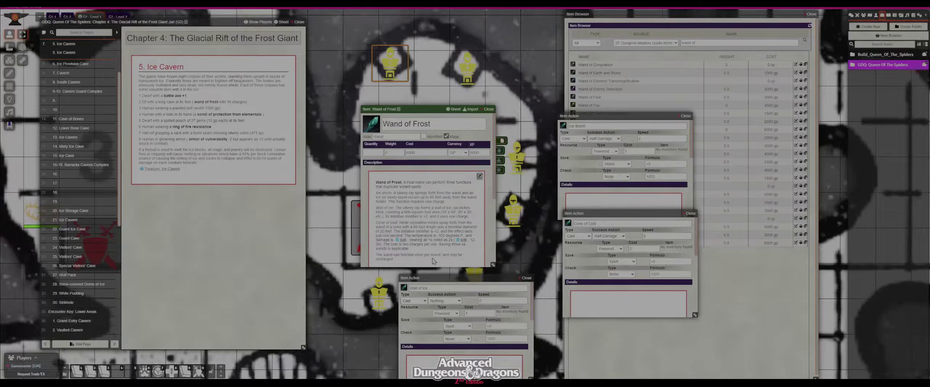
scroll(435, 251, "down", 2)
scroll(437, 237, "up", 3)
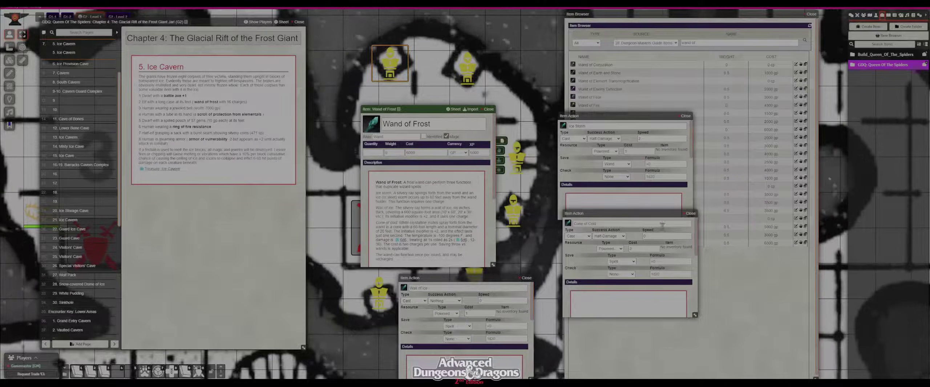
left_click(690, 213)
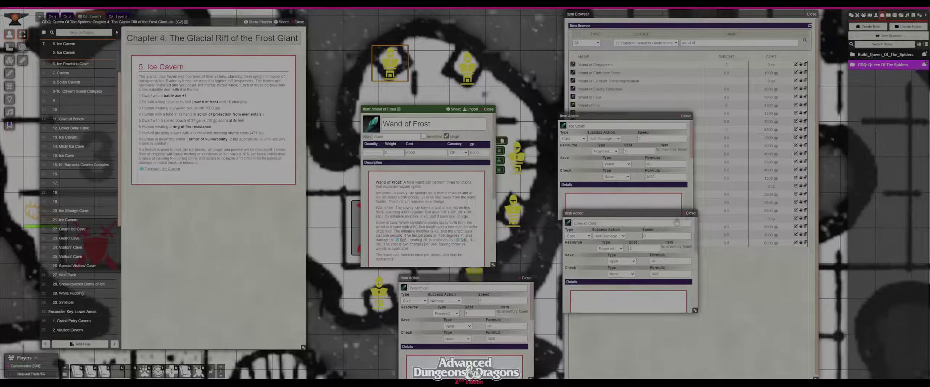
left_click(525, 278)
left_click(685, 116)
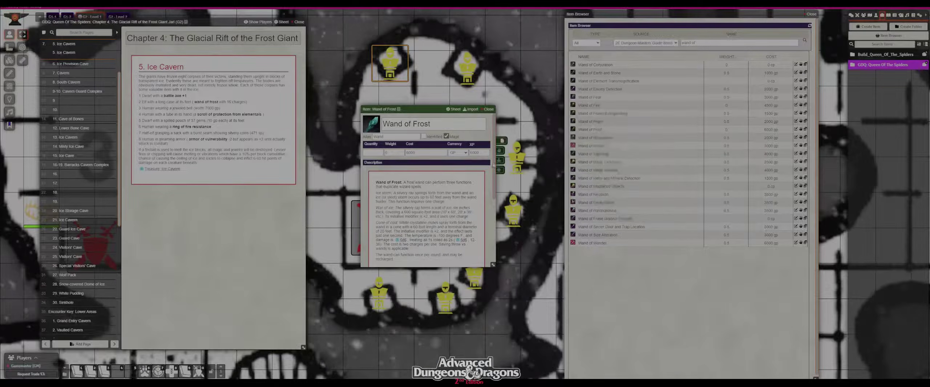
left_click(501, 150)
left_click(473, 210)
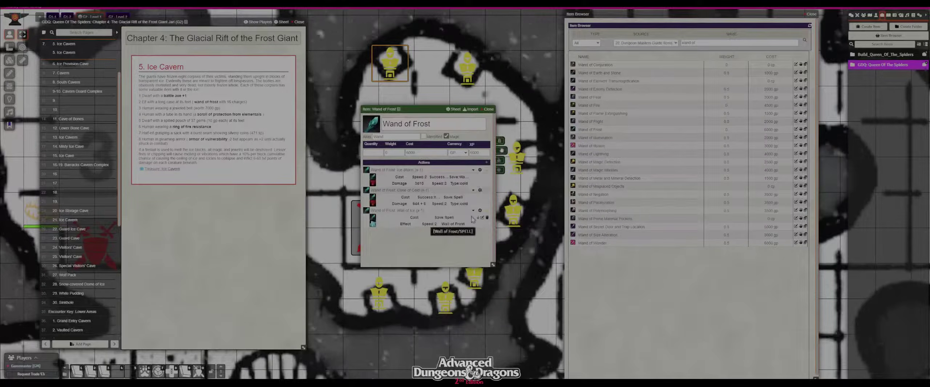
left_click(474, 191)
left_click(473, 170)
left_click(489, 110)
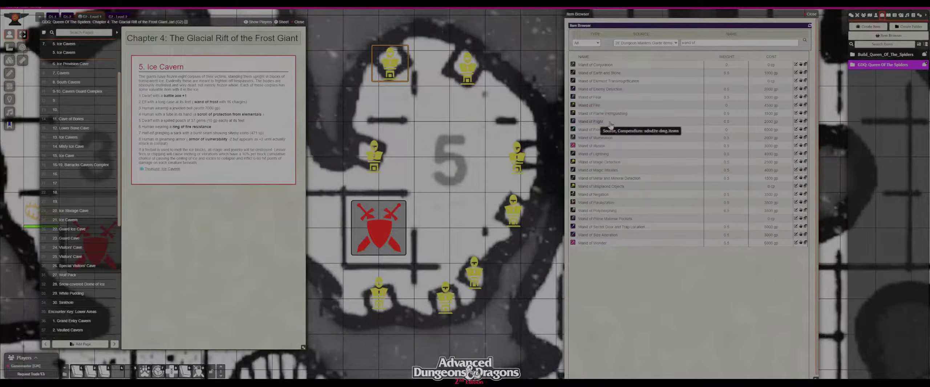
Step: Add the Wand of Frost to Ice Statue #2 Elf and open the statue's sheet to check its equipment
left_click(801, 131)
left_click(451, 208)
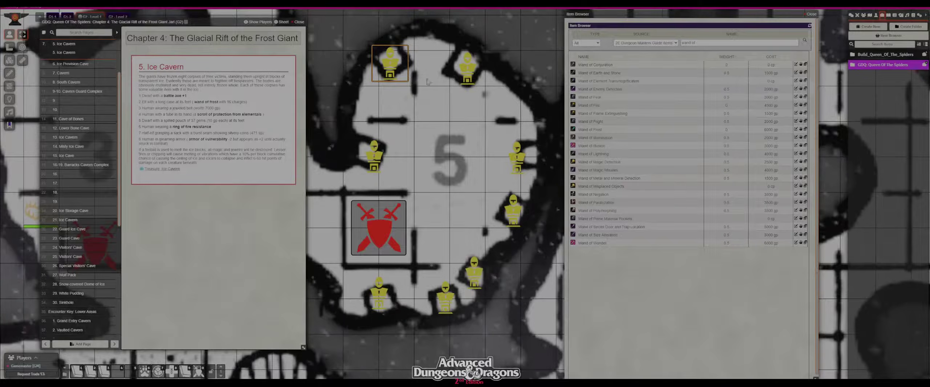
double_click(392, 67)
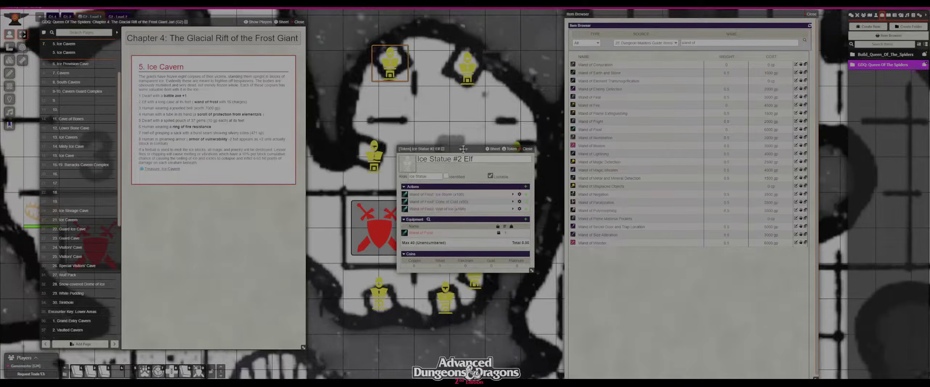
left_click_drag(466, 150, 461, 94)
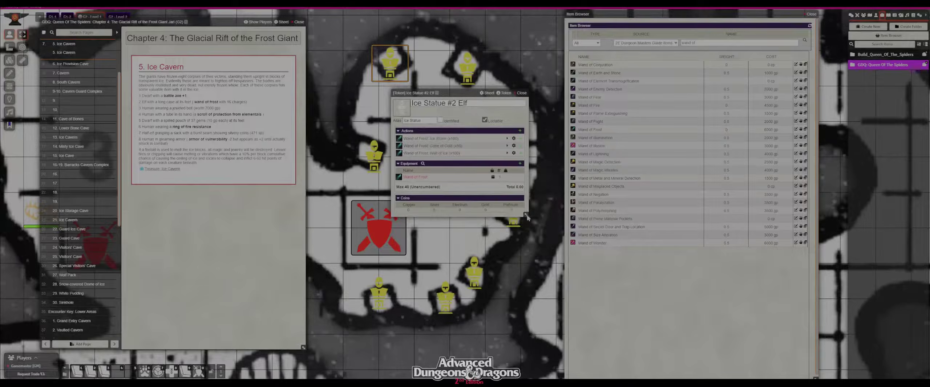
left_click_drag(532, 247, 525, 234)
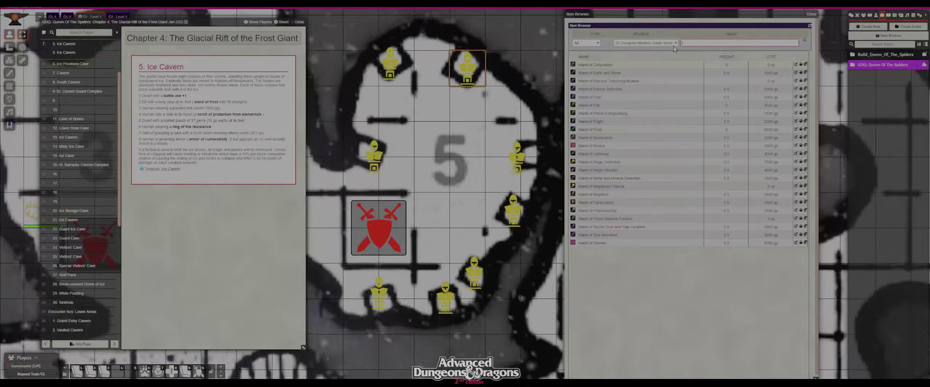
Step: Search the items for "jewe" and add Jewelry [10000 gp] to Ice Statue #3 Human
type("jew")
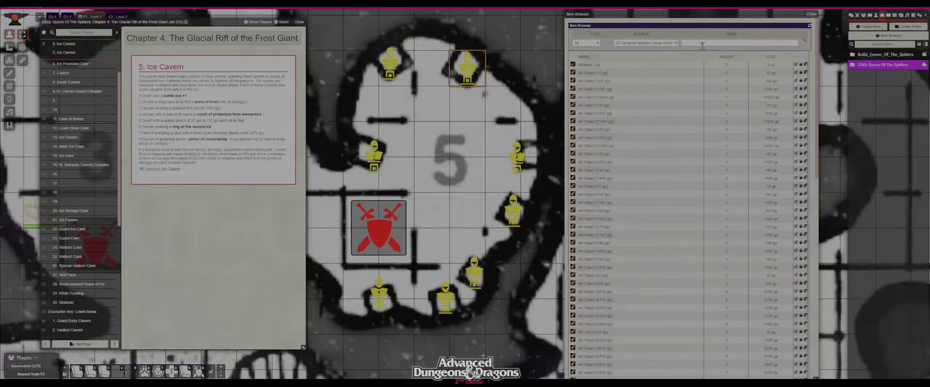
type("jewl")
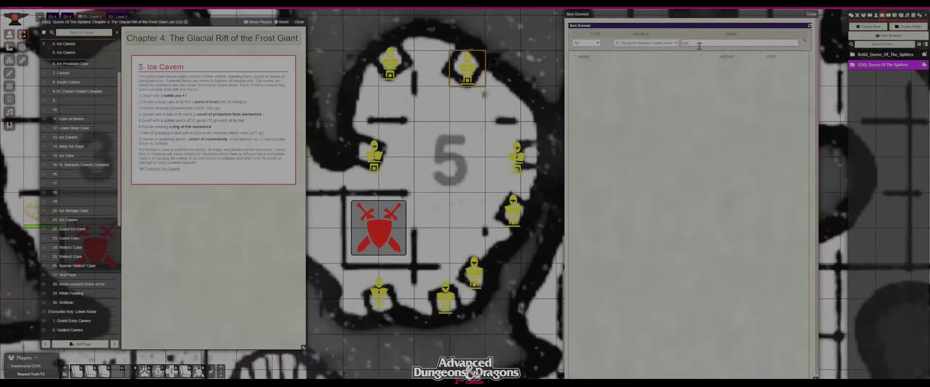
key("BackSpace")
type("e")
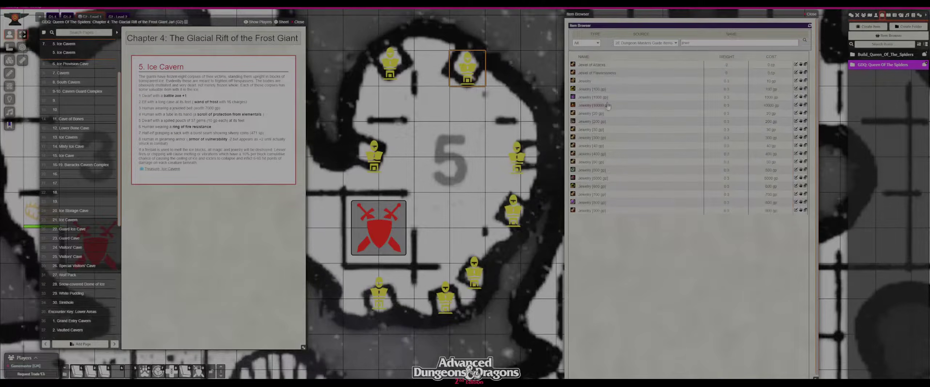
left_click(800, 106)
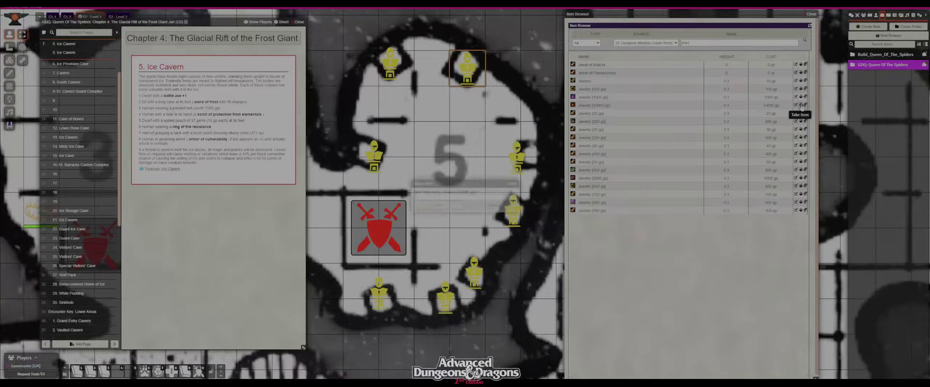
left_click(438, 206)
Step: Rename Ice Statue #3 Human's jewelry item to Jewelry, set its cost to 7000, and close the item and the statue's sheet
double_click(467, 72)
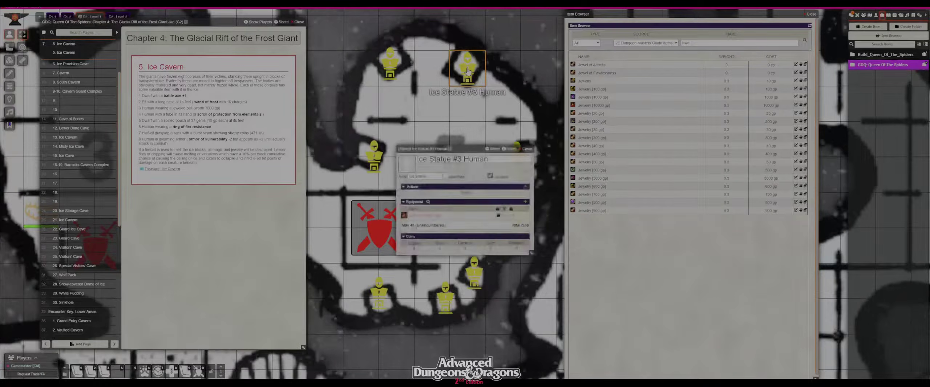
left_click(523, 216)
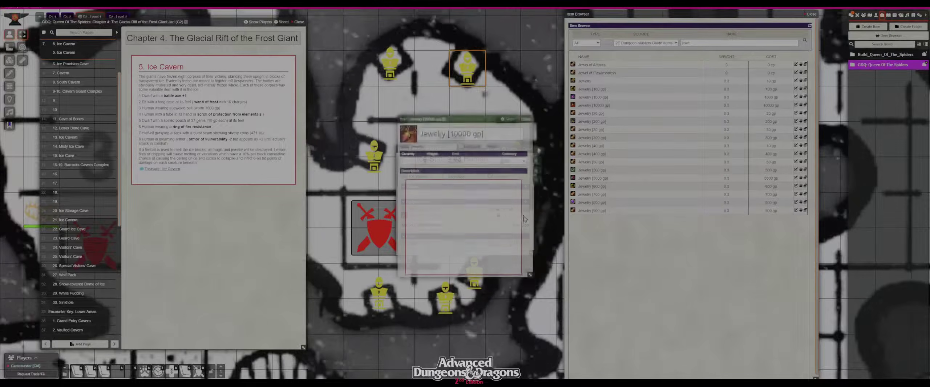
left_click_drag(446, 134, 493, 134)
key("BackSpace")
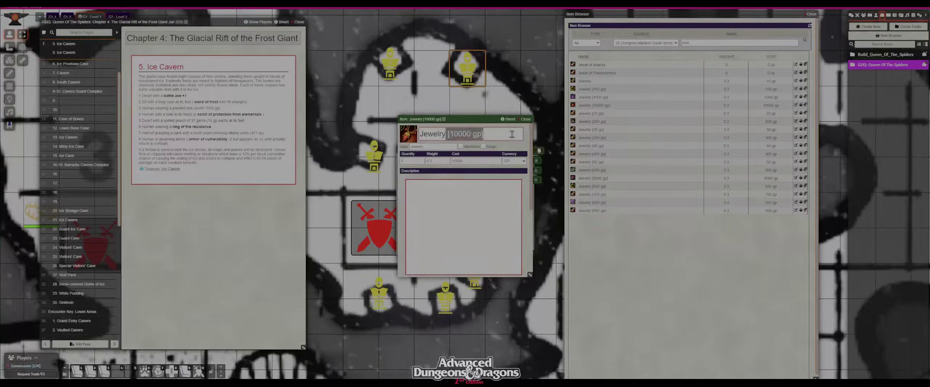
double_click(467, 161)
type("7000")
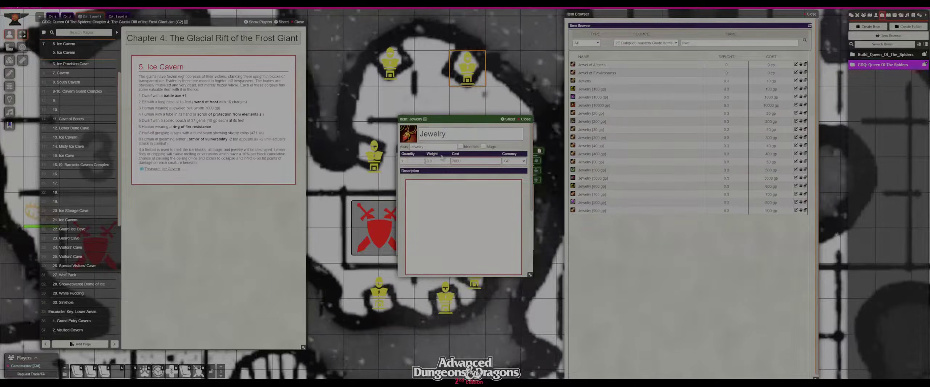
left_click(526, 120)
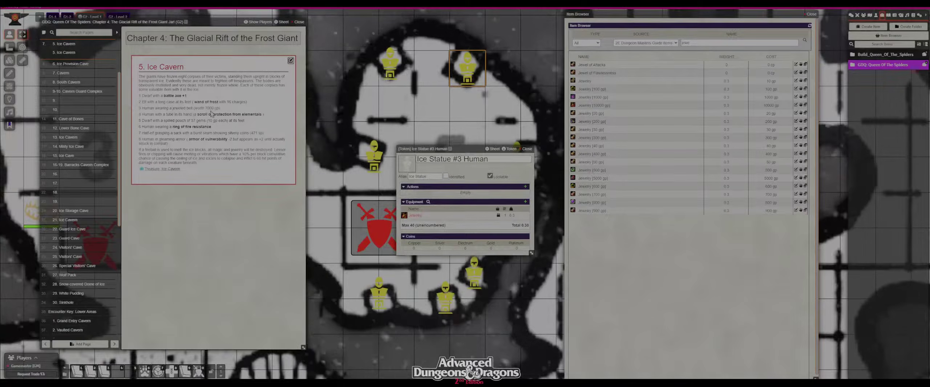
left_click(526, 149)
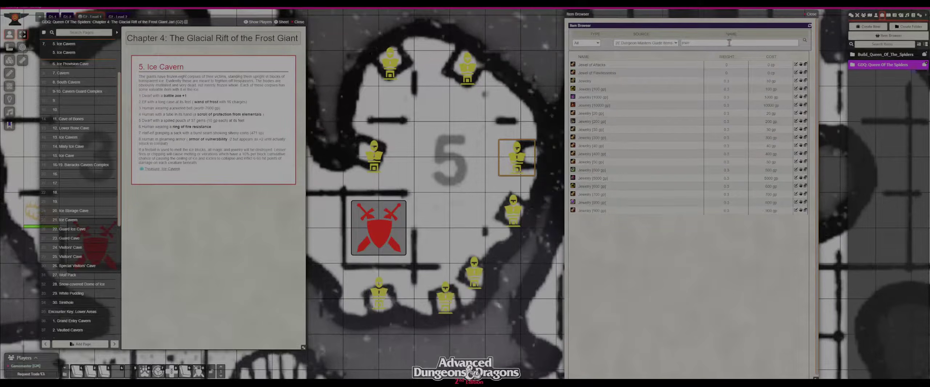
Step: Search the items for "elem", check Scroll, Protection from Elementals, and take it for the selected ice statue
left_click_drag(695, 43, 654, 46)
key("BackSpace")
type("elem")
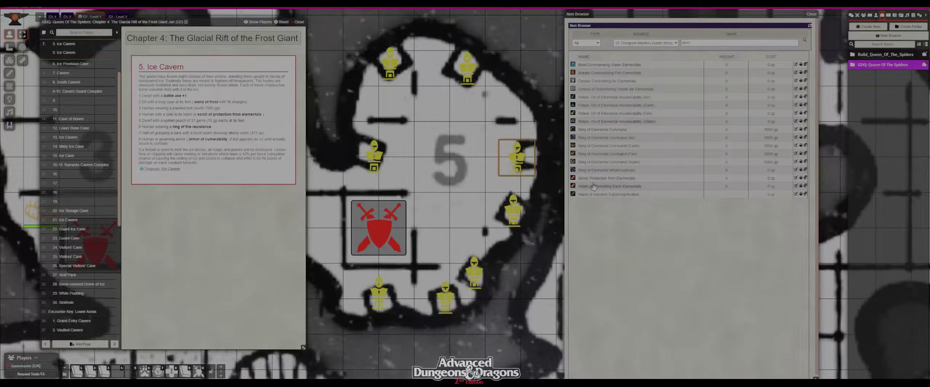
double_click(606, 180)
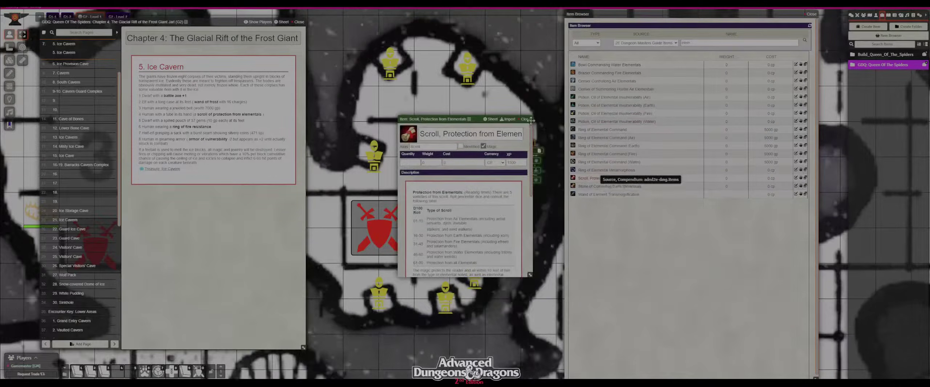
left_click(804, 179)
left_click(802, 178)
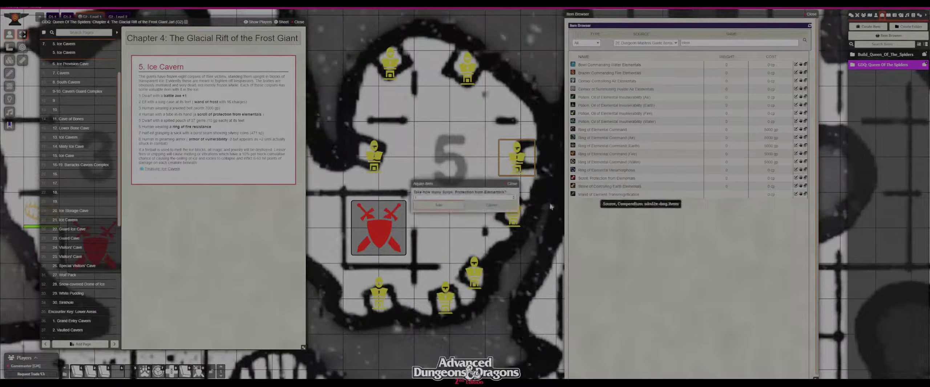
Step: Finish giving the Protection from Elementals scroll to the selected figure in cave 5, and give 10 gp gems to the next figure
left_click(461, 206)
left_click(513, 211)
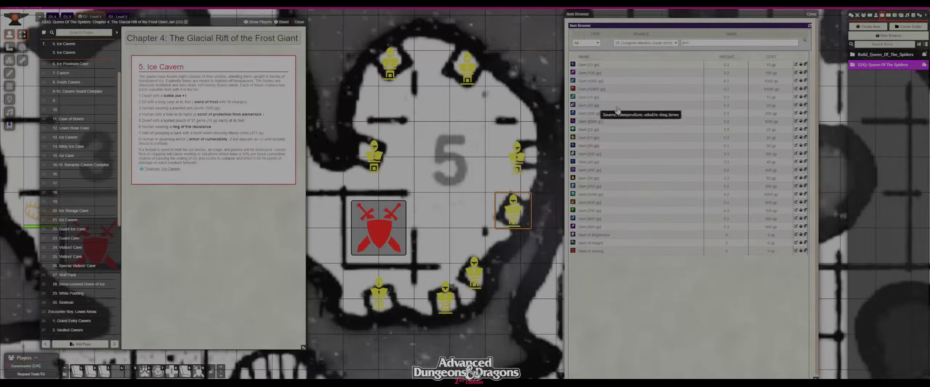
left_click(801, 65)
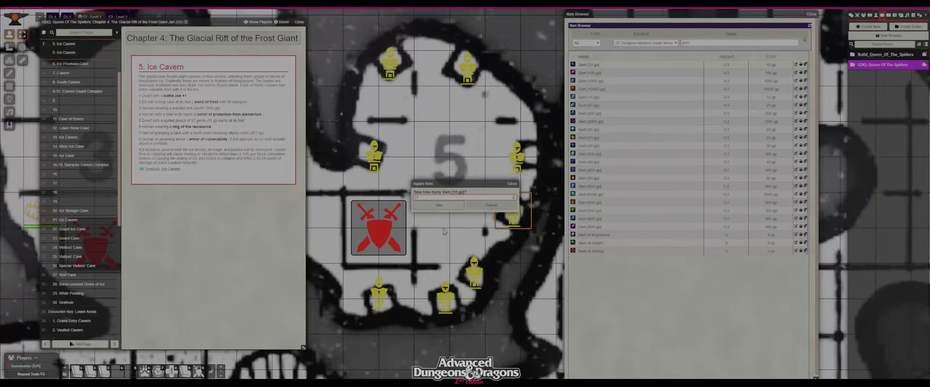
left_click(441, 206)
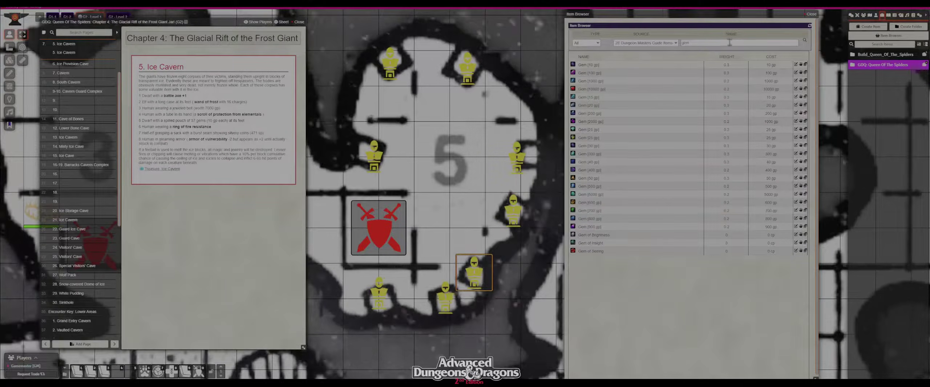
Step: Search the items for fire resistance and give the Ring of Fire Resistance to the selected figure
left_click_drag(687, 44, 667, 46)
type("fi")
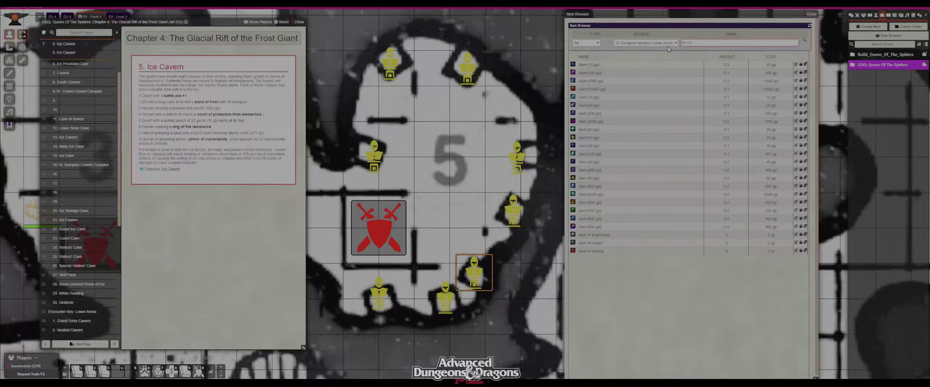
type("re re")
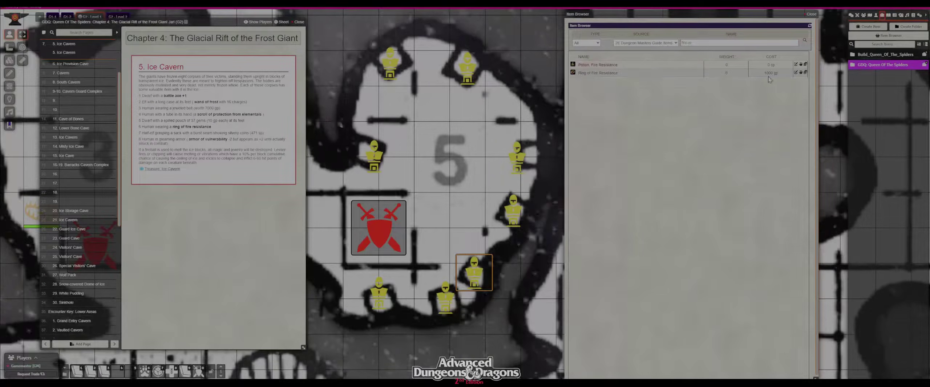
left_click(801, 73)
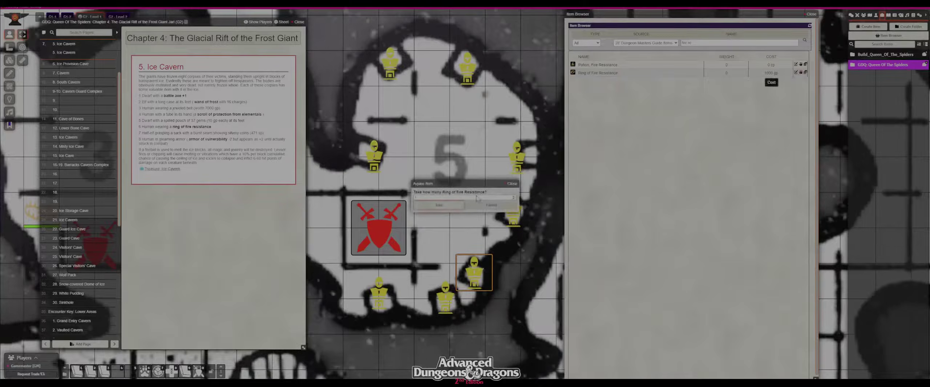
Step: Inspect the attribute keys, change modes and values of both passive effects on the Ring of Fire Resistance
left_click(796, 73)
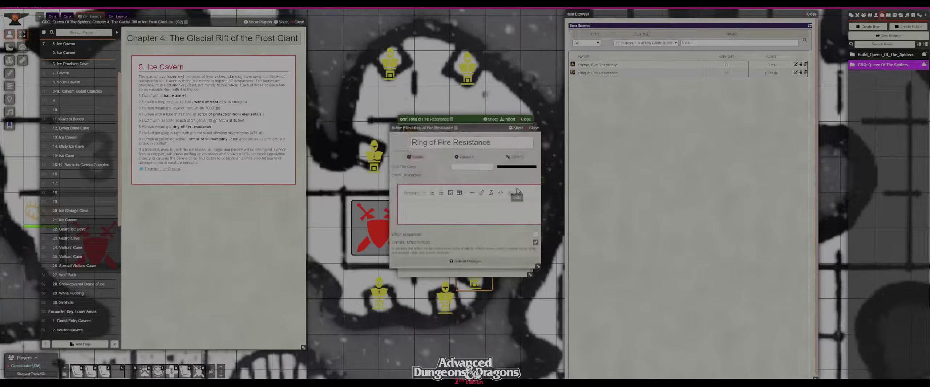
left_click(509, 158)
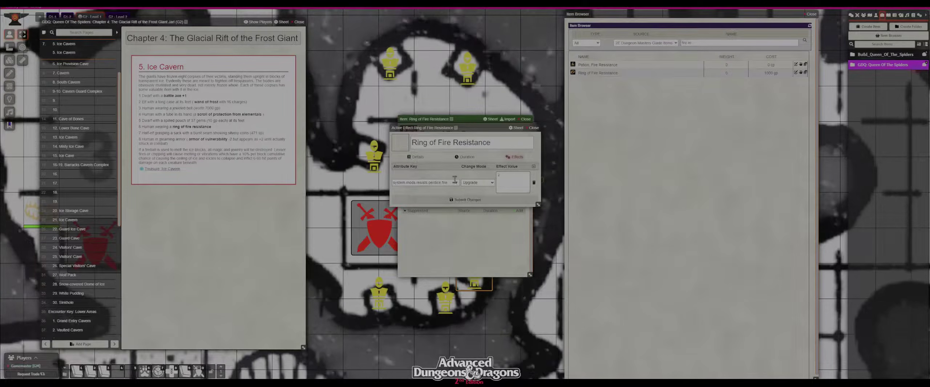
left_click(533, 128)
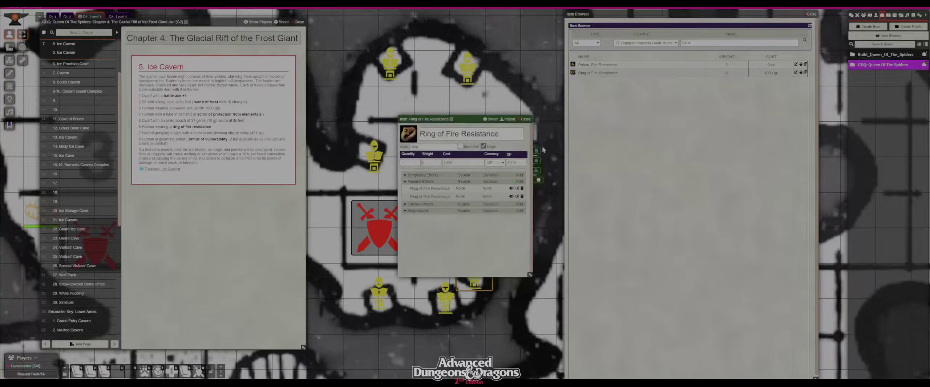
left_click(517, 196)
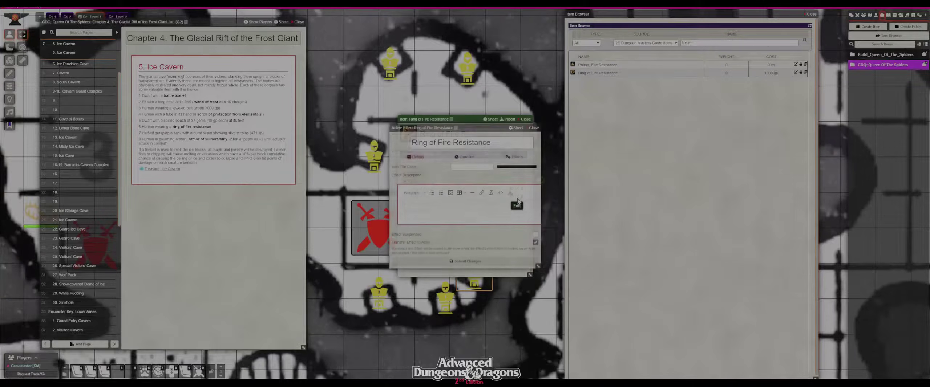
left_click(521, 158)
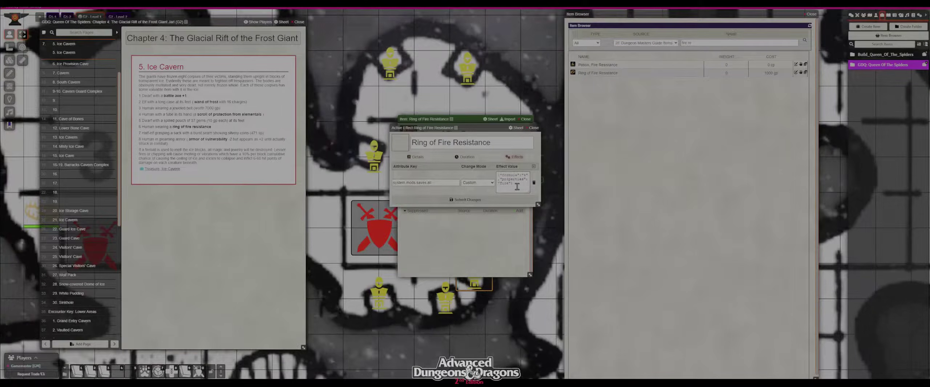
left_click(534, 127)
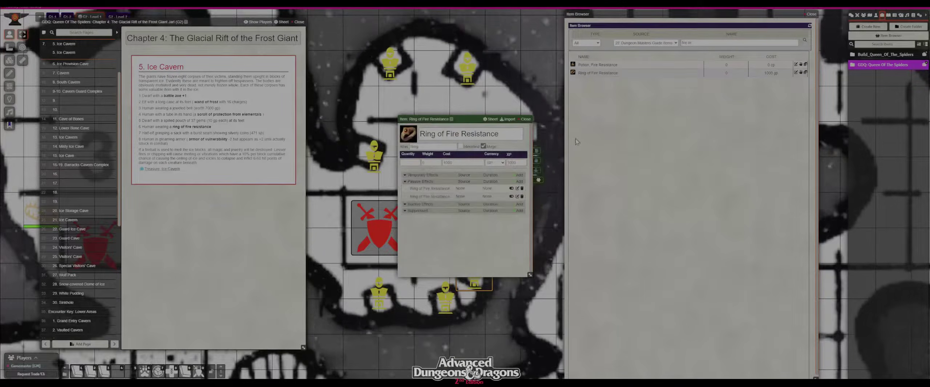
left_click(536, 151)
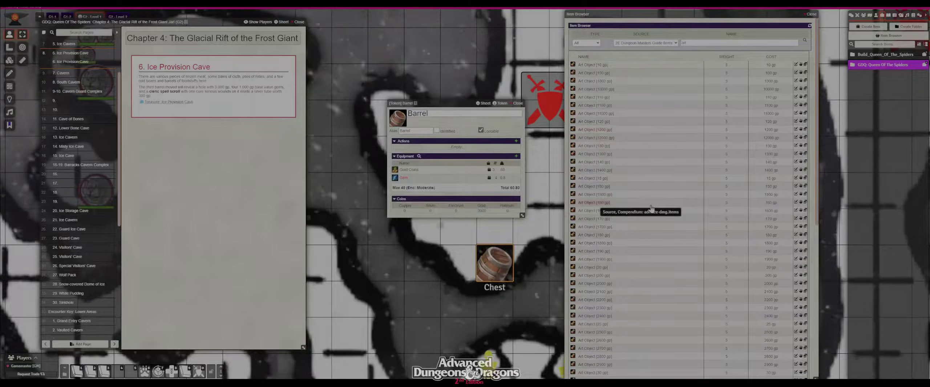
Step: Set the quantity of the barrel's Gold Coins to 3000
scroll(651, 221, "down", 4)
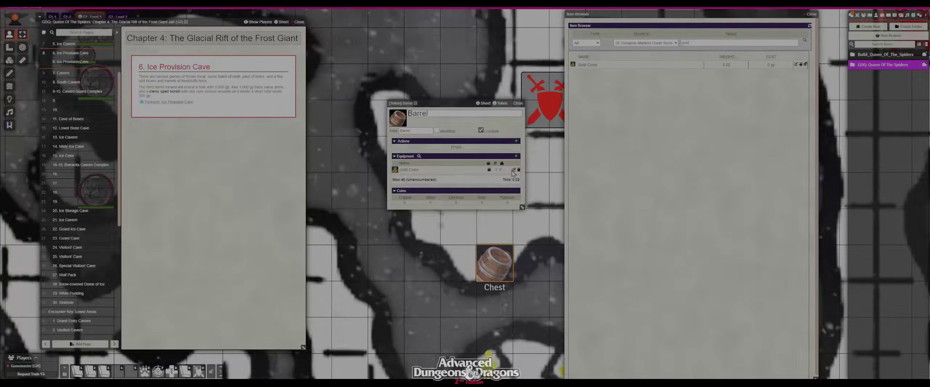
left_click(513, 170)
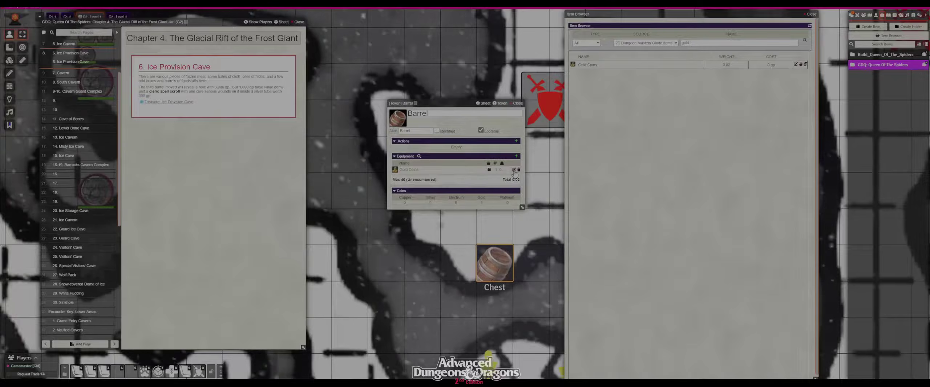
double_click(419, 153)
type("3000")
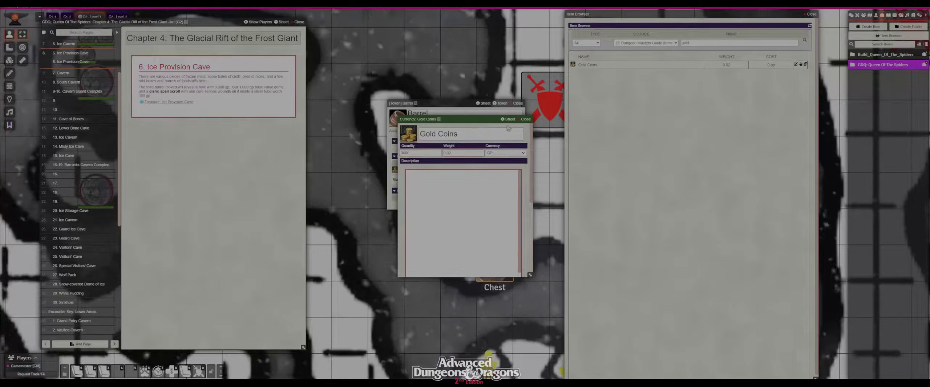
left_click(525, 119)
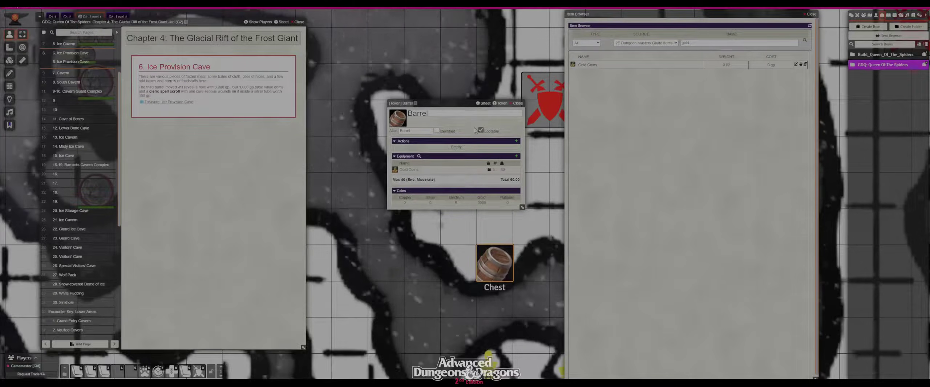
Step: Search the items for "gem" and add four 1000 gp gems to the barrel
double_click(687, 43)
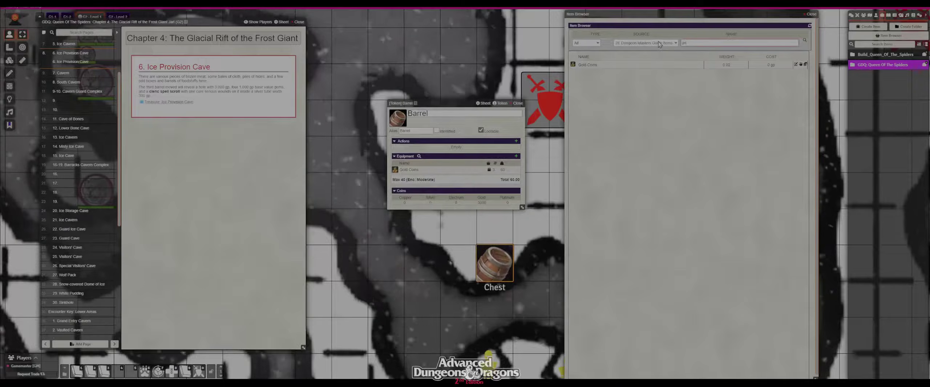
type("gem")
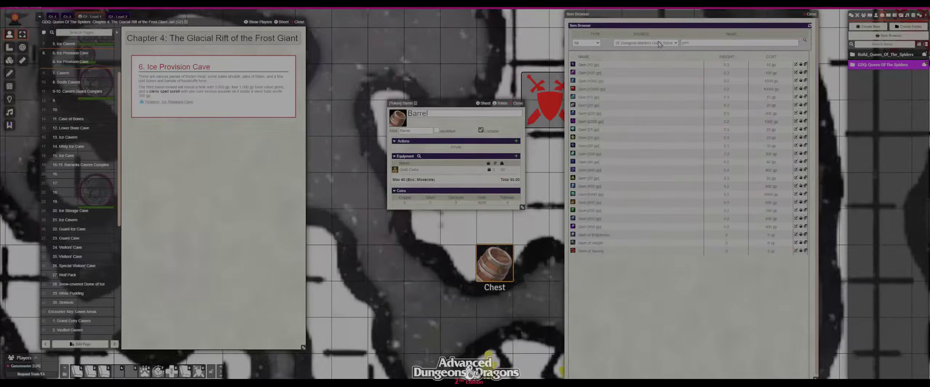
left_click(801, 84)
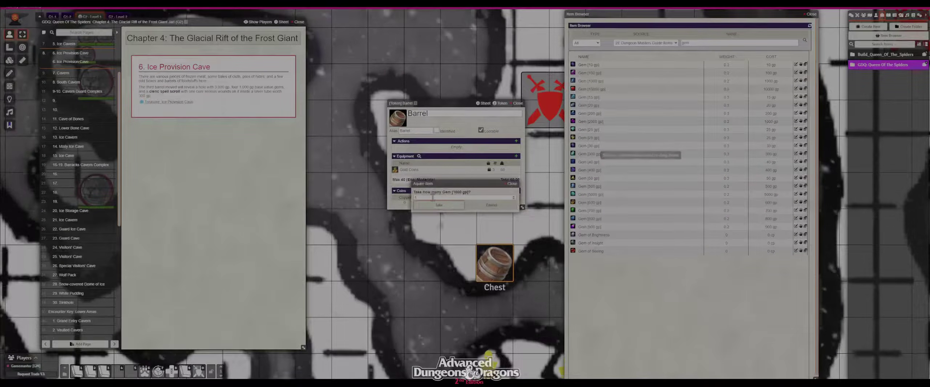
type("4")
key("Return")
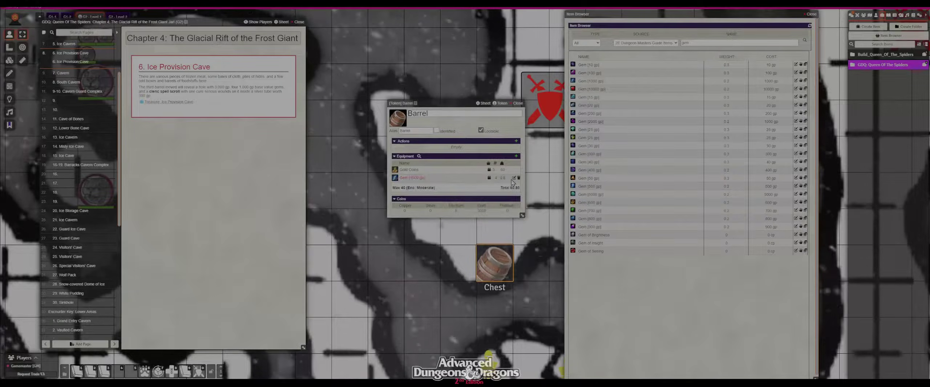
Step: Remove the bracketed gp value from the name of the barrel's gem item, leaving "Gem"
left_click(513, 178)
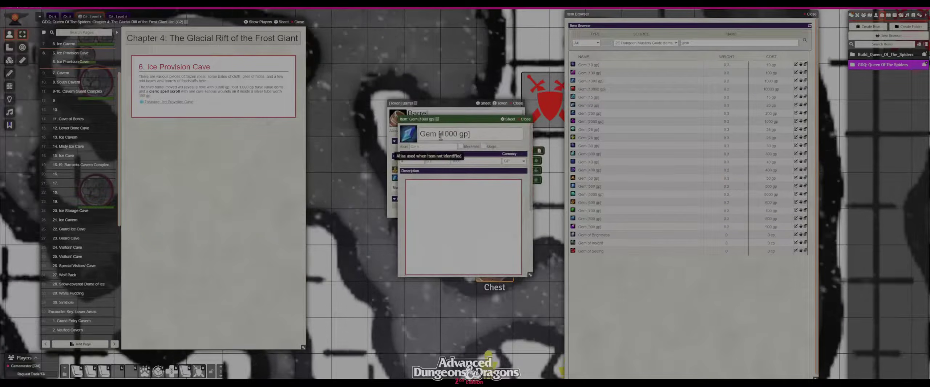
left_click_drag(437, 134, 480, 134)
key("BackSpace")
key("Tab")
left_click(525, 120)
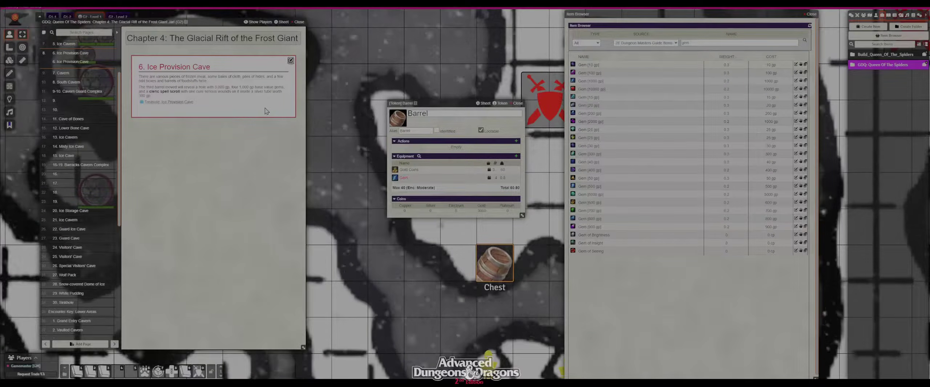
Step: Search the items for "art", add the 300 gp art object to the barrel and rename it "Silver Tube"
left_click_drag(694, 42, 666, 45)
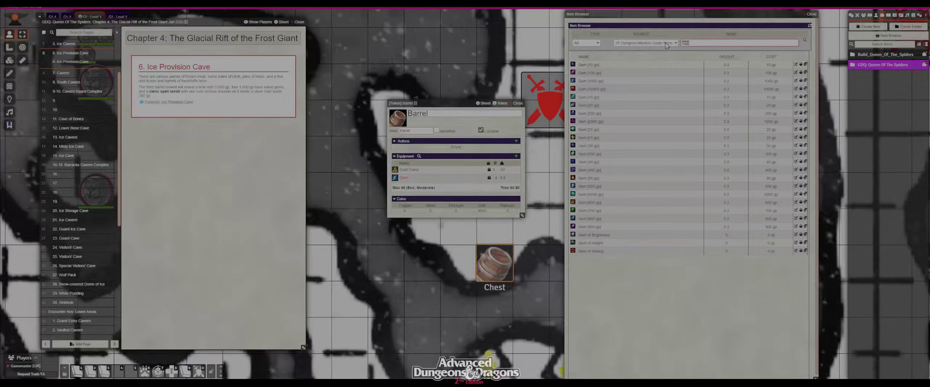
type("art")
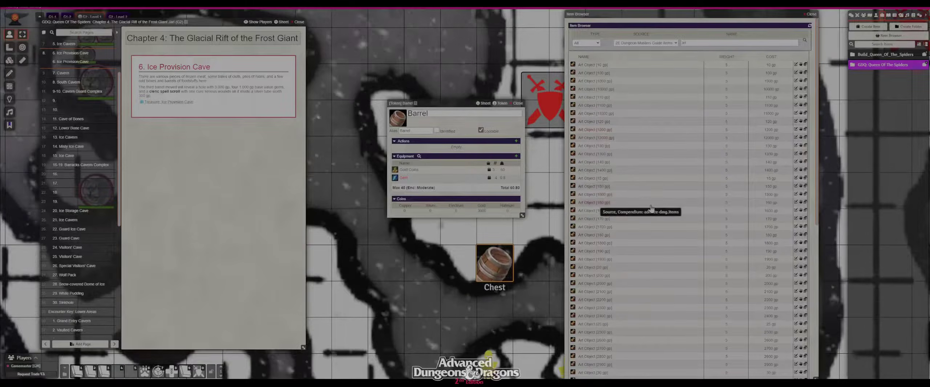
scroll(650, 207, "down", 4)
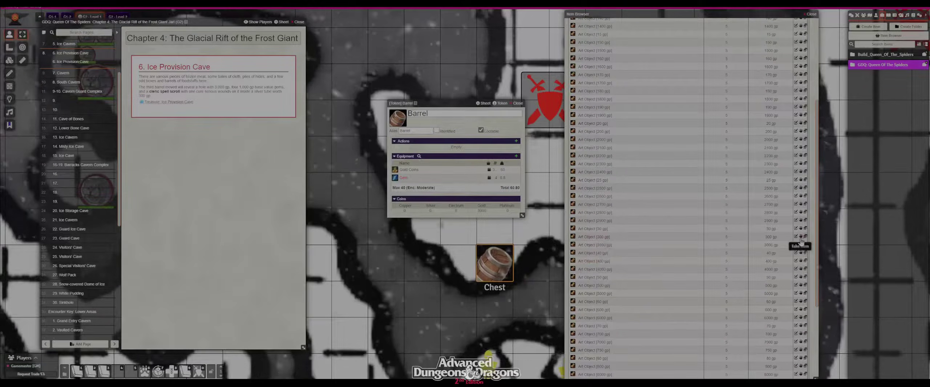
left_click_drag(801, 236, 516, 189)
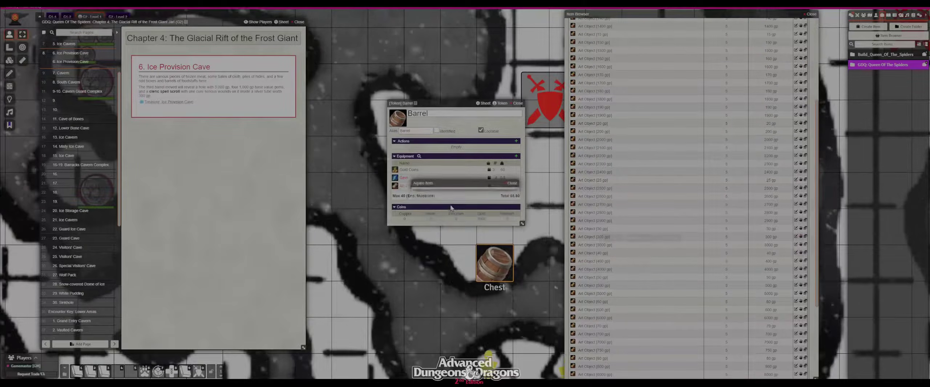
left_click(514, 186)
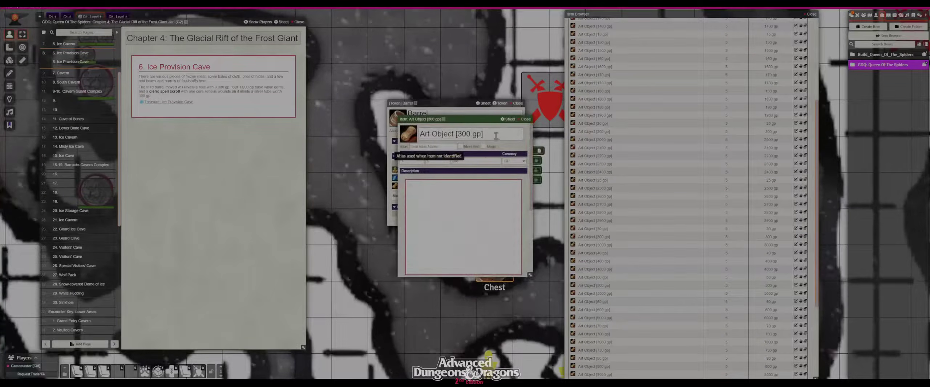
type("Silver Tube")
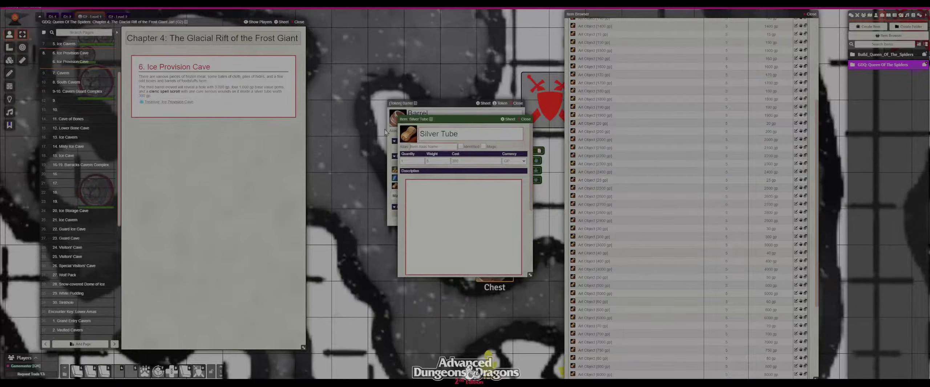
Step: Look through the core icon library's skills and tools folders, including laboratory, smithing and hand, for a tube image
left_click(414, 133)
left_click(407, 150)
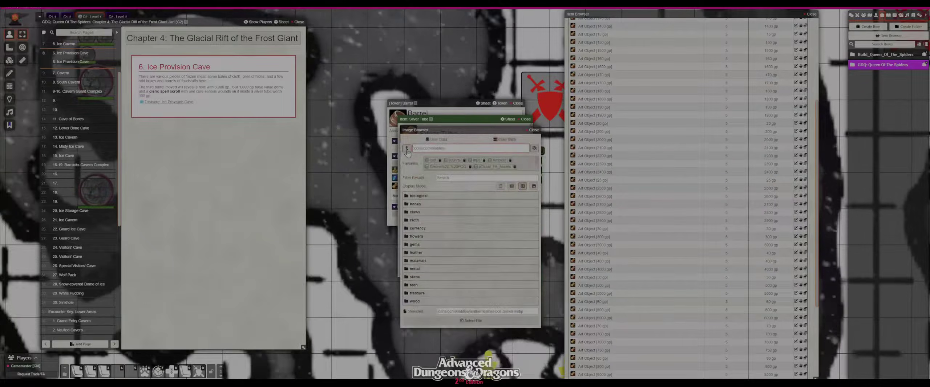
left_click(408, 149)
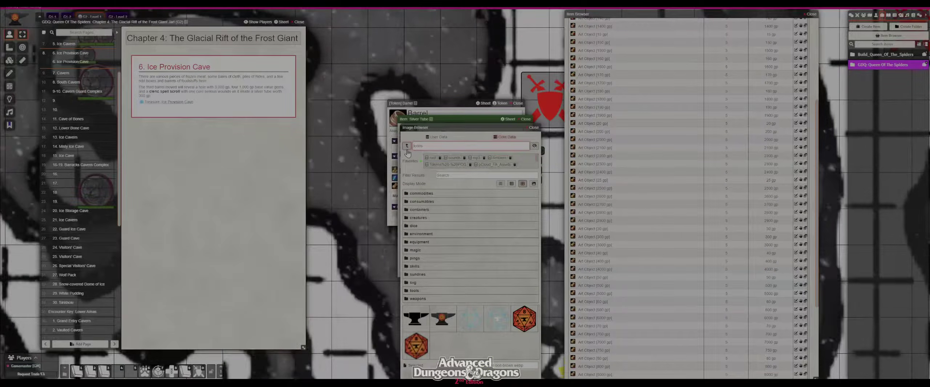
left_click(416, 267)
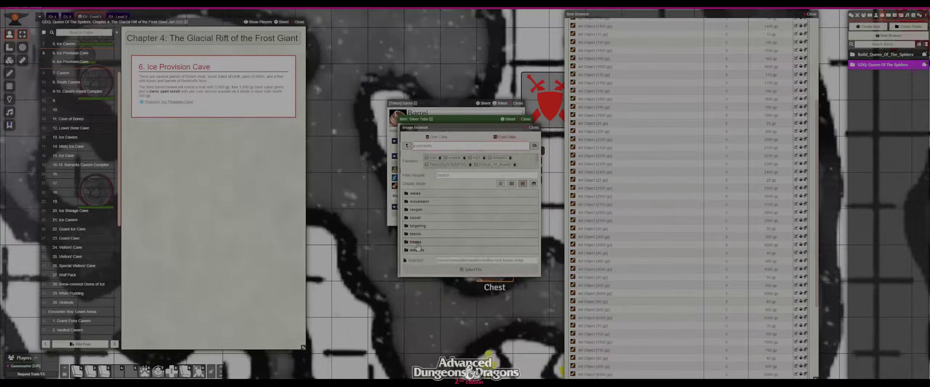
left_click(407, 147)
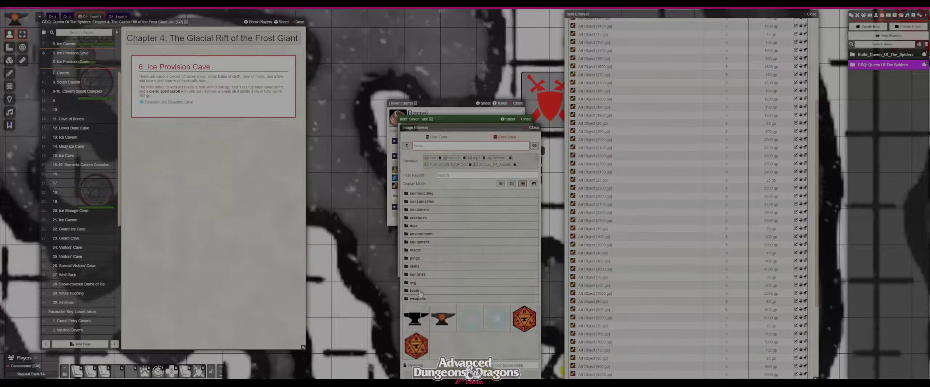
left_click(421, 291)
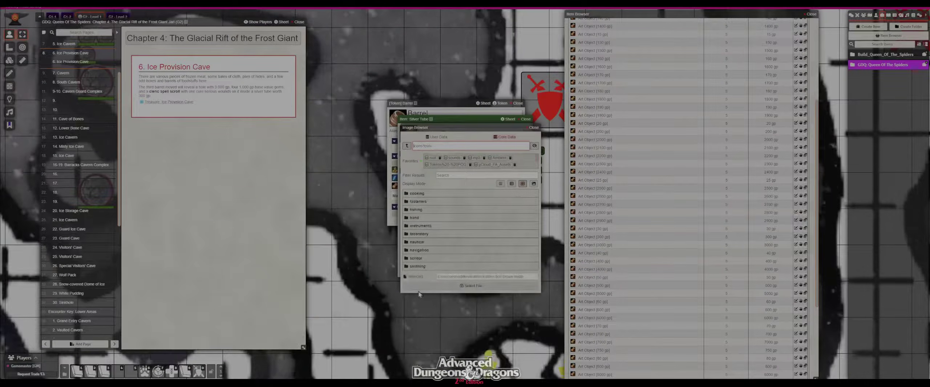
left_click(419, 234)
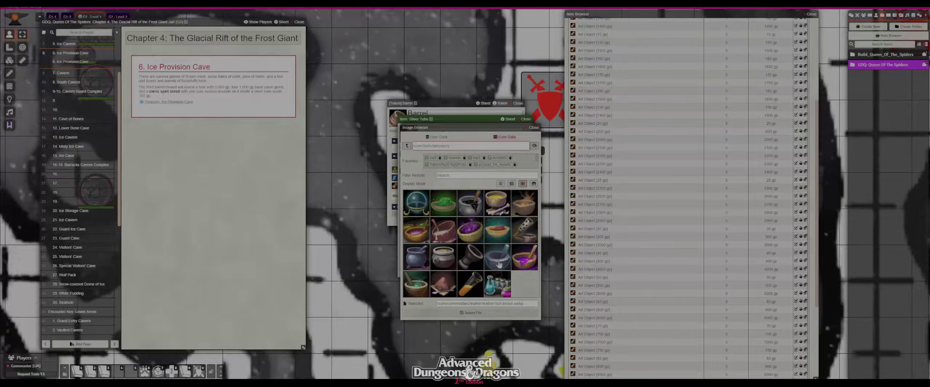
left_click(407, 146)
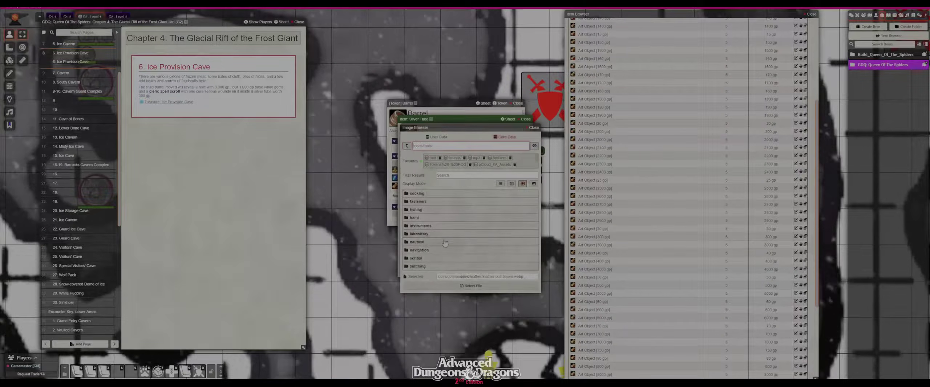
left_click(417, 267)
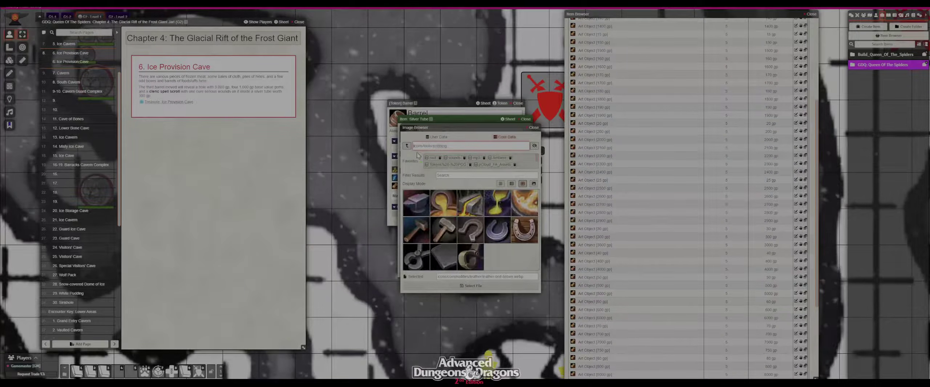
left_click(407, 146)
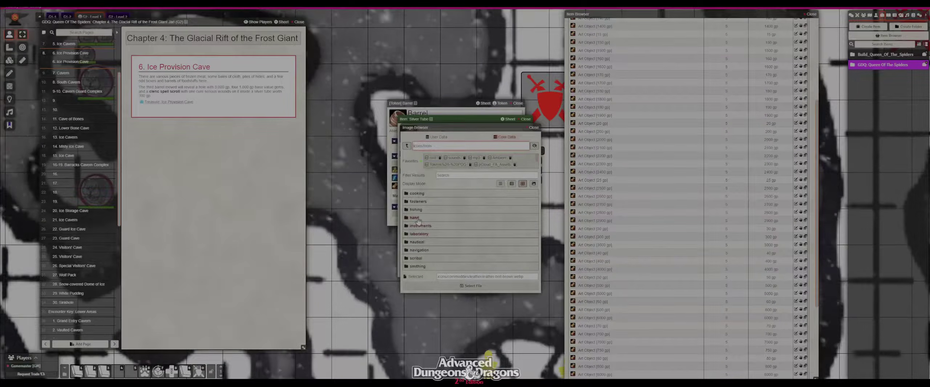
left_click(422, 219)
scroll(430, 225, "down", 3)
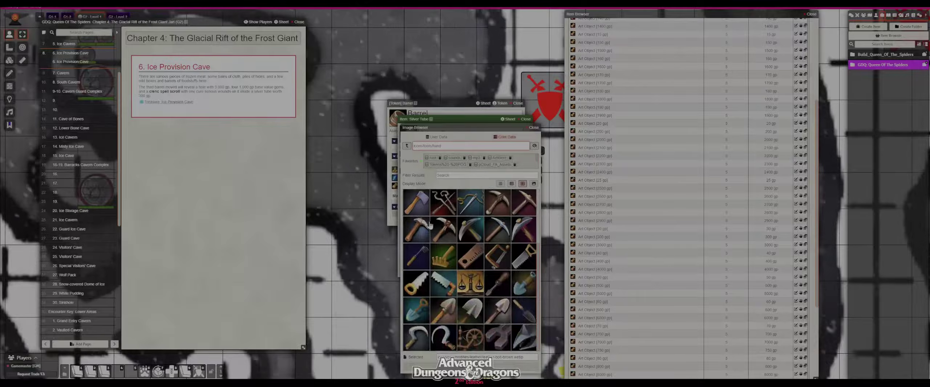
scroll(430, 226, "up", 3)
left_click(407, 146)
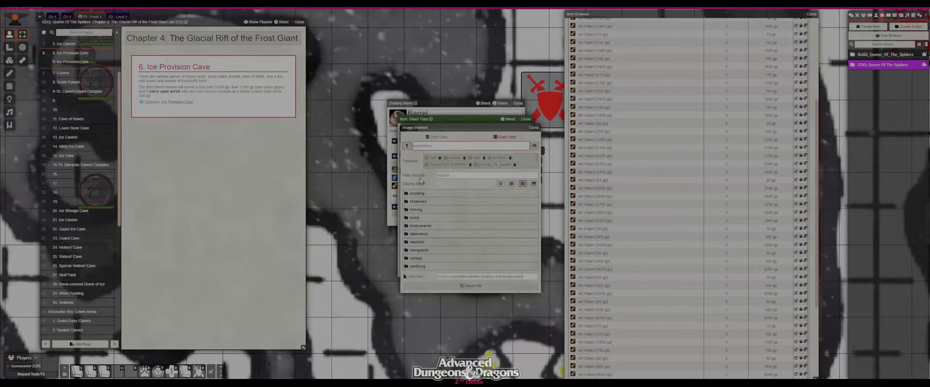
left_click(533, 128)
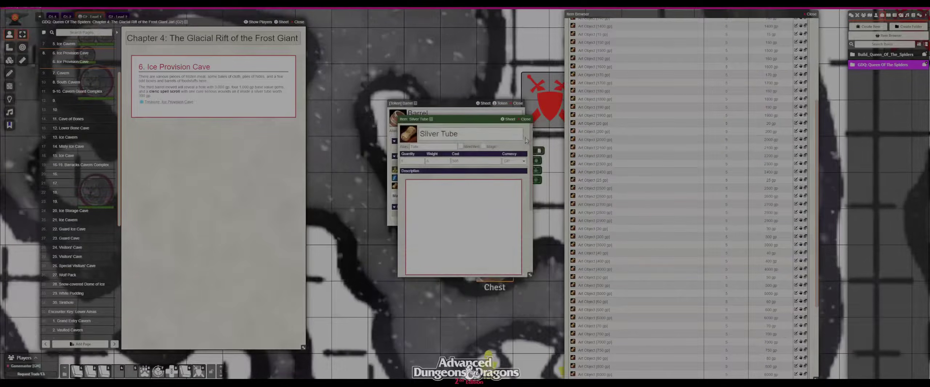
Step: Look through the core icon library's containers folder for an image suited to the Silver Tube
left_click(413, 138)
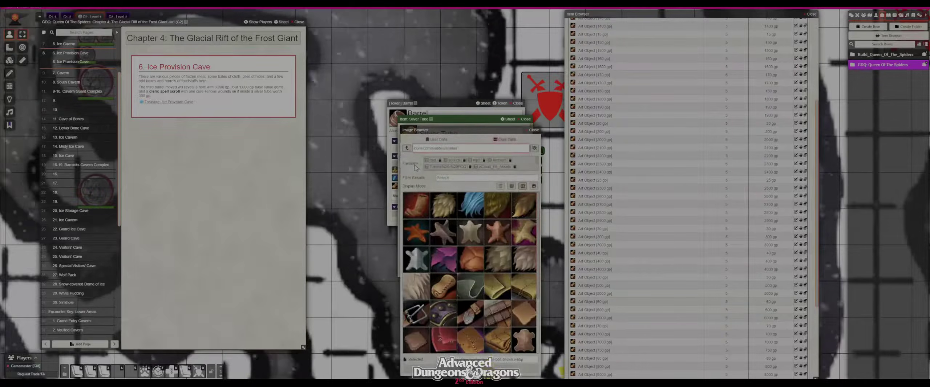
left_click(407, 148)
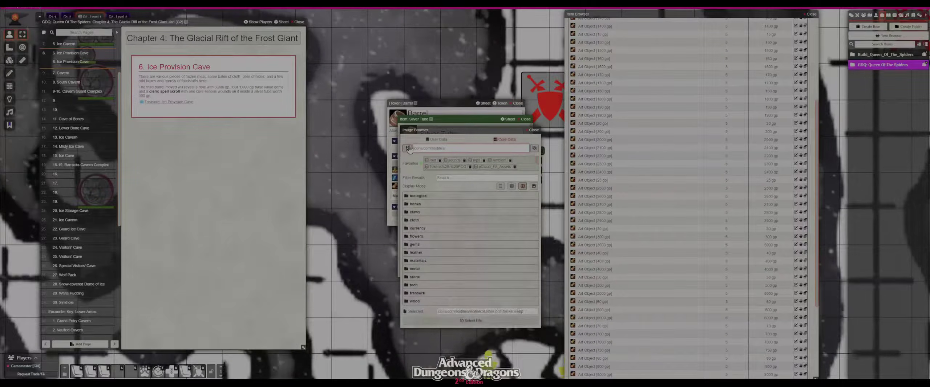
left_click(408, 148)
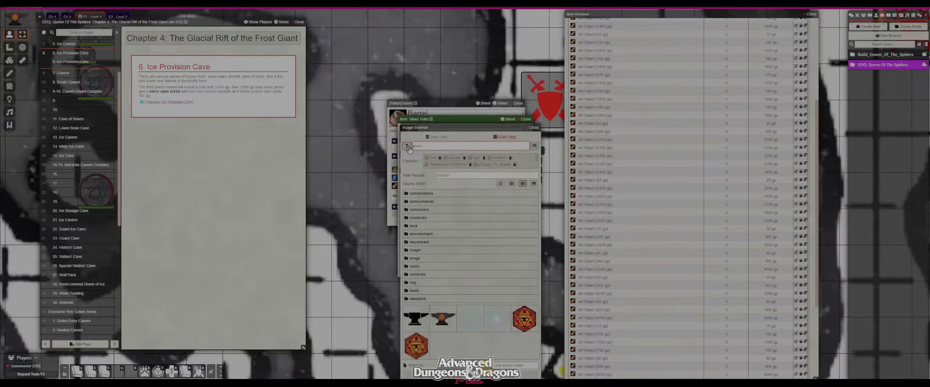
left_click(426, 211)
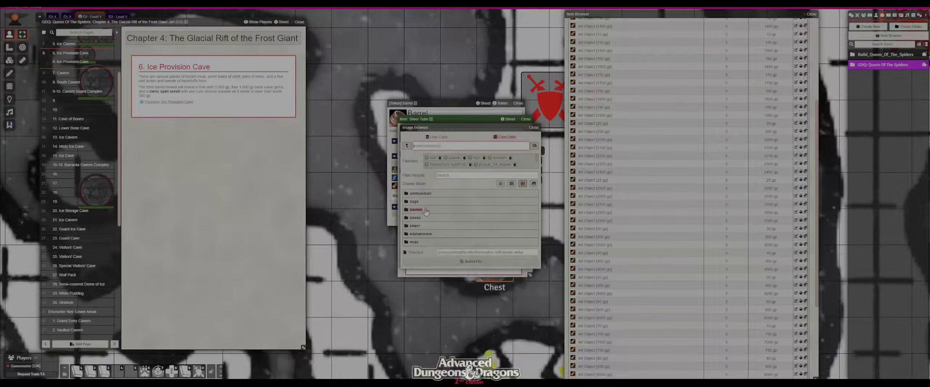
left_click(414, 242)
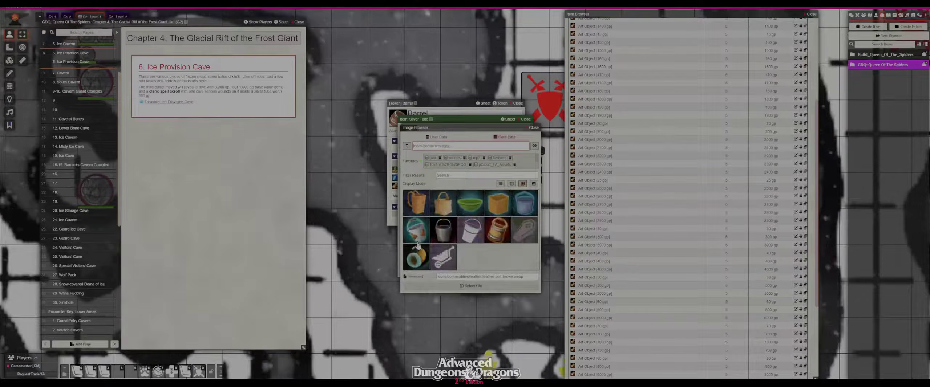
left_click(406, 147)
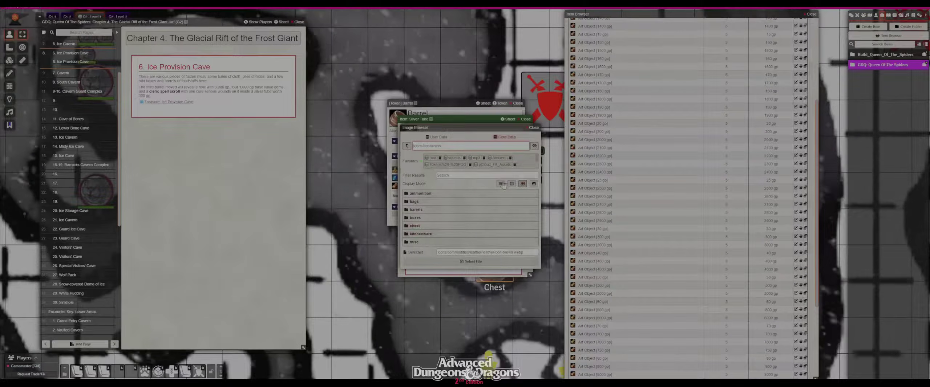
left_click(471, 261)
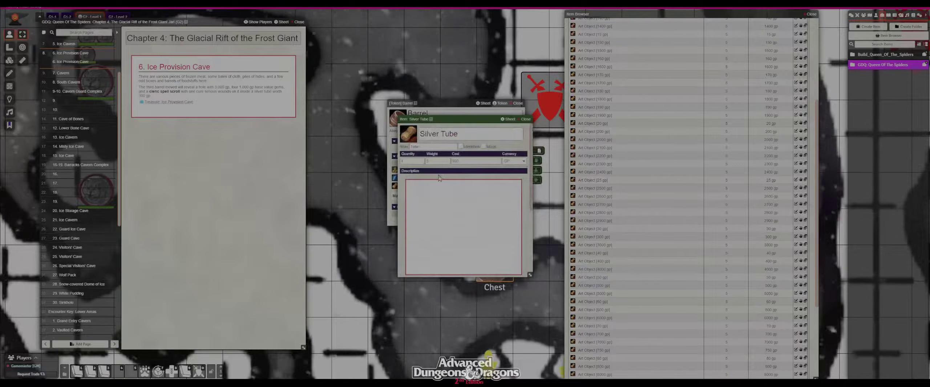
Step: Replace the Silver Tube's image with a rolled scroll icon from the core icons' sundries scrolls folder
left_click(415, 140)
left_click(407, 149)
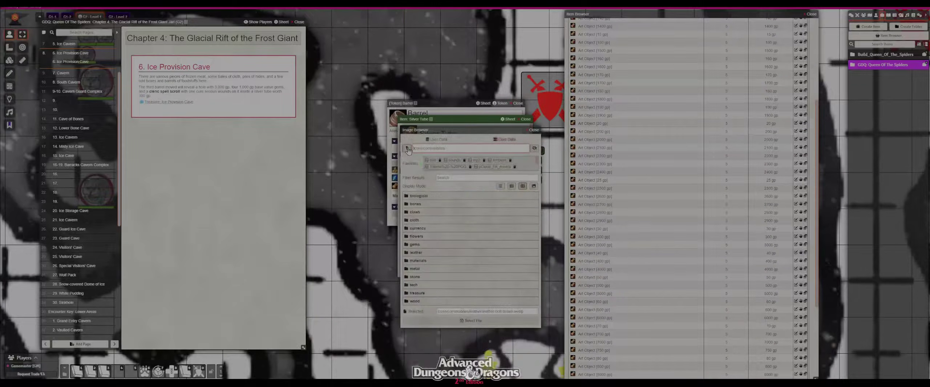
left_click(407, 147)
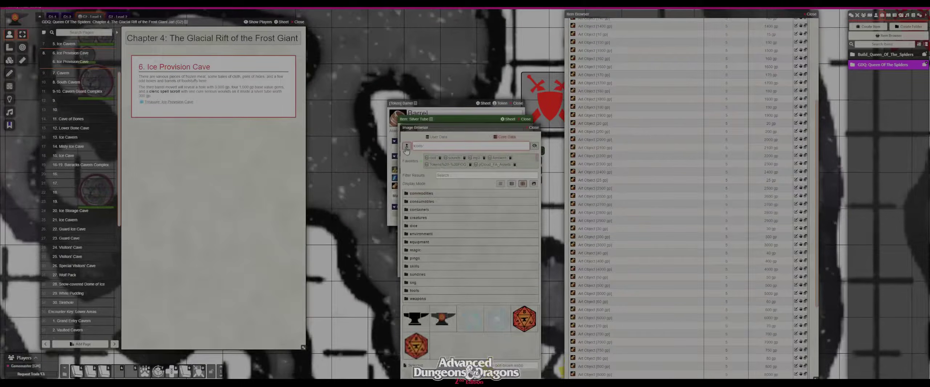
left_click(426, 195)
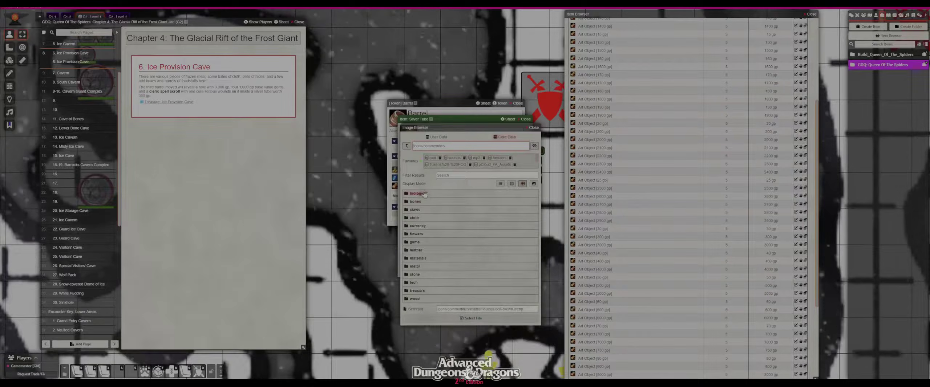
left_click(406, 146)
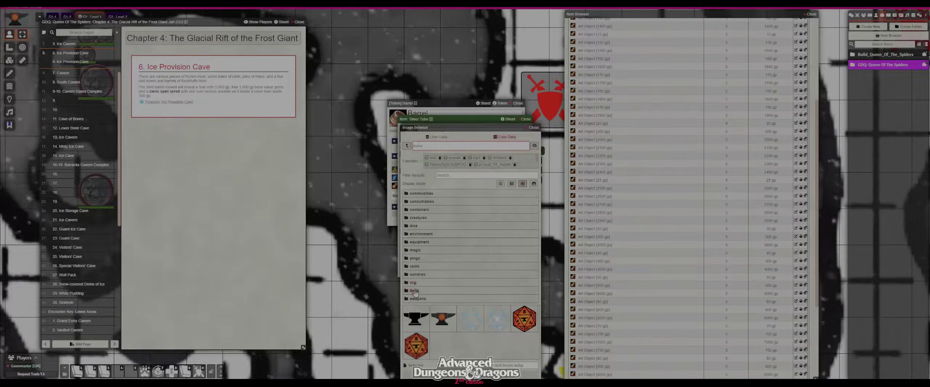
left_click(414, 266)
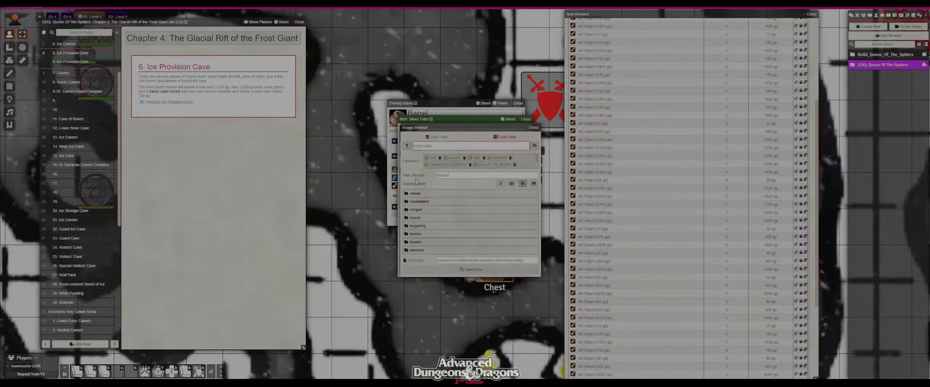
left_click(406, 147)
left_click(417, 274)
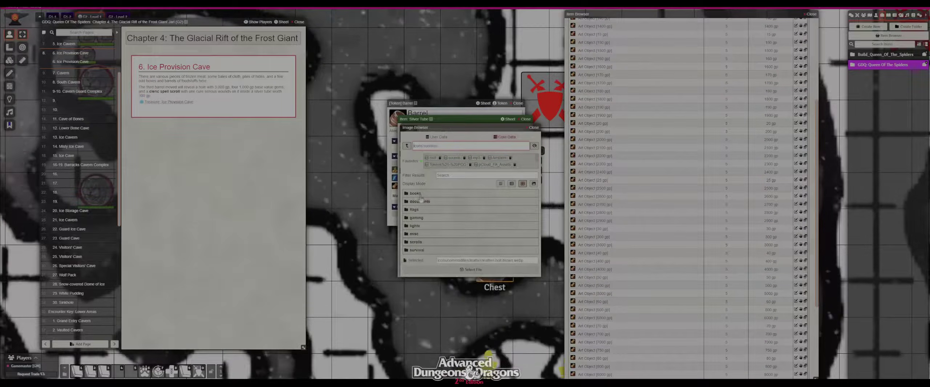
left_click(415, 241)
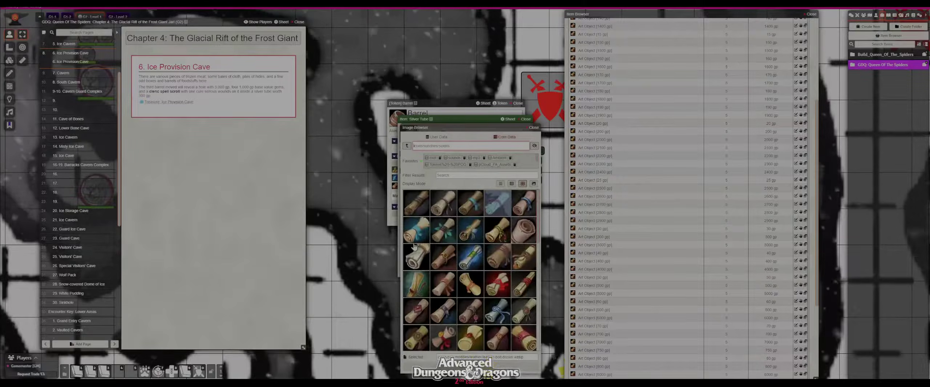
scroll(425, 260, "down", 4)
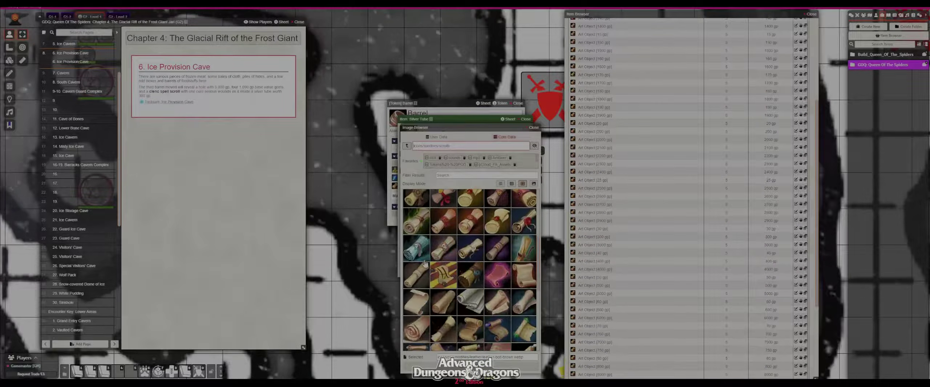
scroll(425, 264, "up", 2)
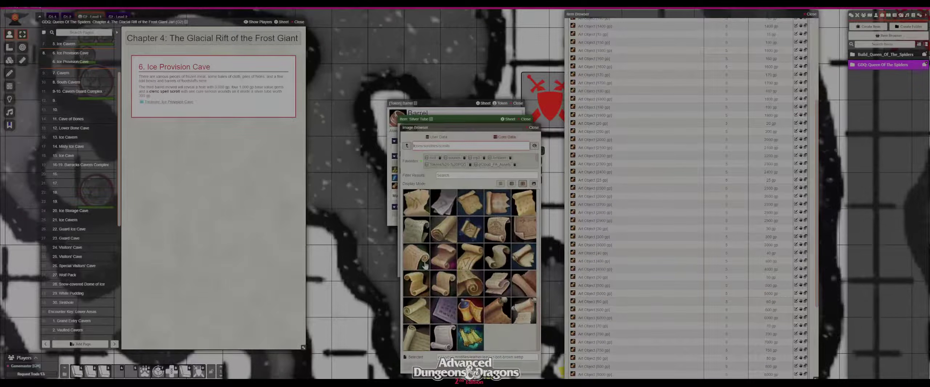
left_click(501, 205)
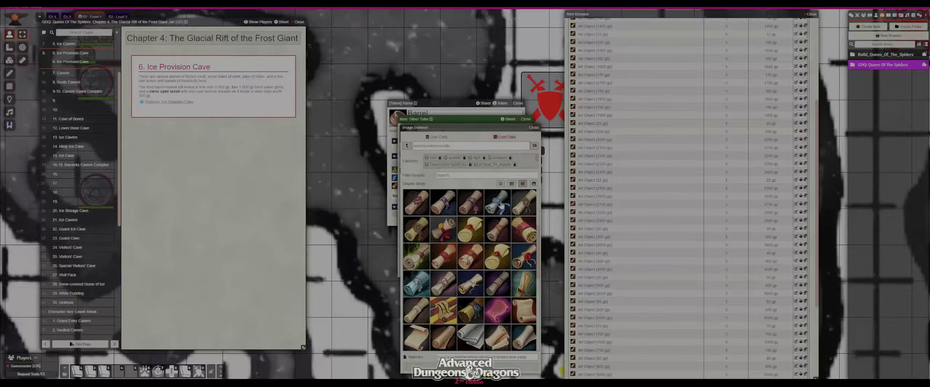
left_click(468, 366)
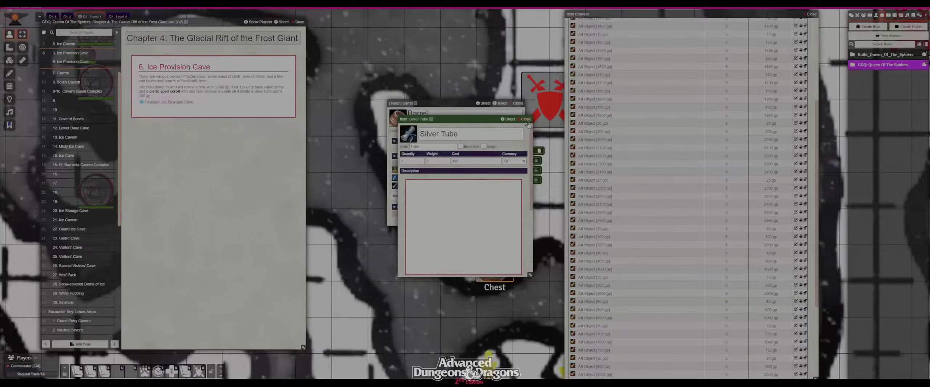
Step: Mark the Silver Tube as a magic item and close its sheet to return to the barrel
left_click_drag(475, 119, 434, 140)
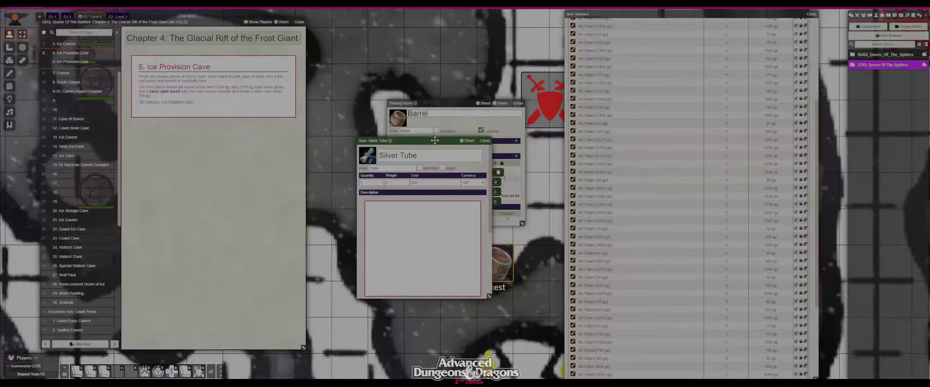
mouse_move(476, 210)
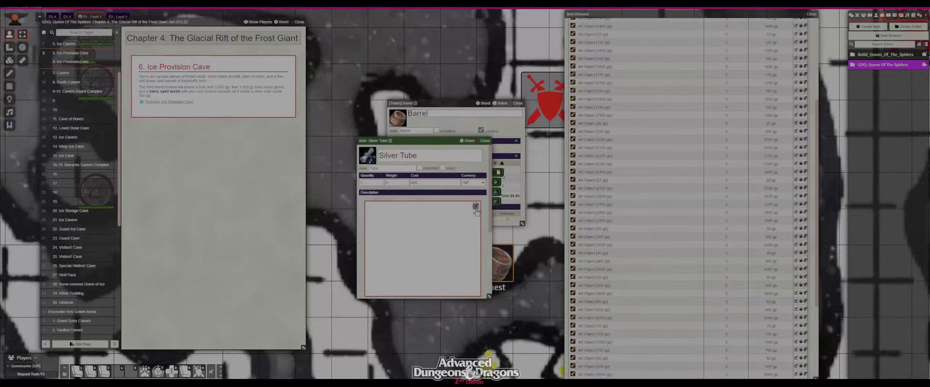
left_click(443, 168)
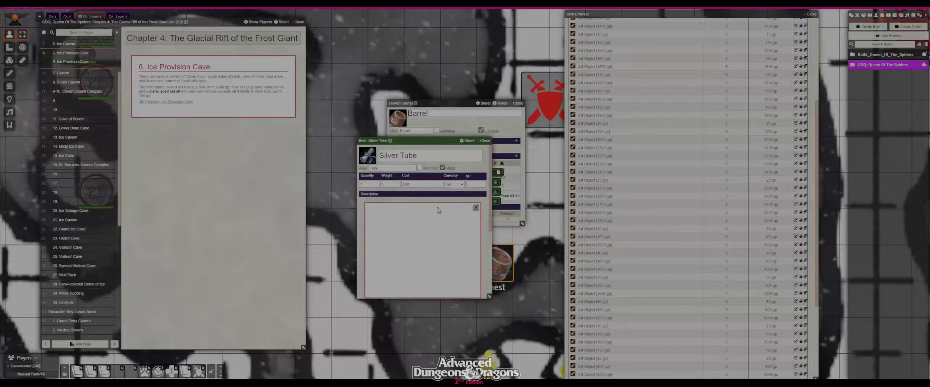
left_click(476, 208)
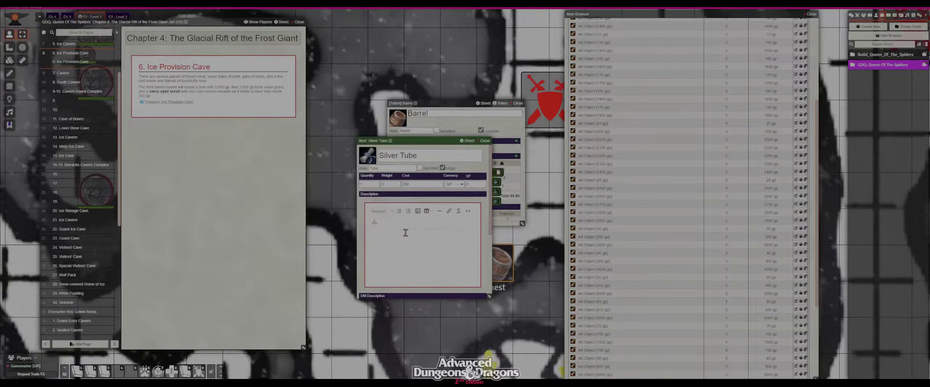
left_click(484, 142)
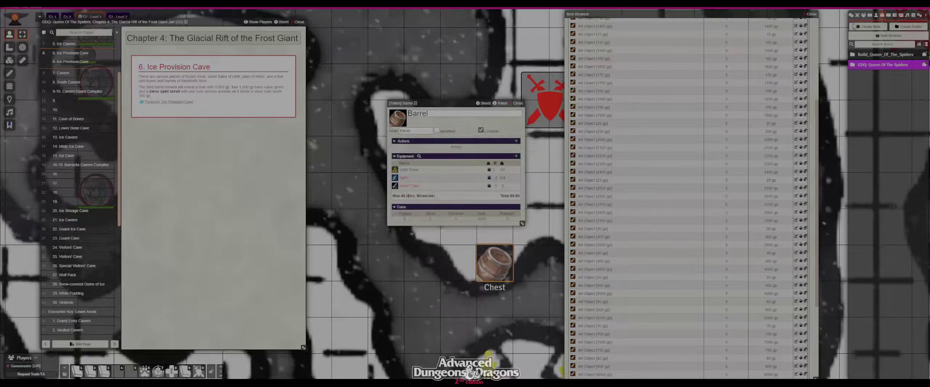
Step: Search the Players Handbook items for "cure ser" and add the Cure Serious Wounds spell to the barrel
scroll(643, 97, "up", 5)
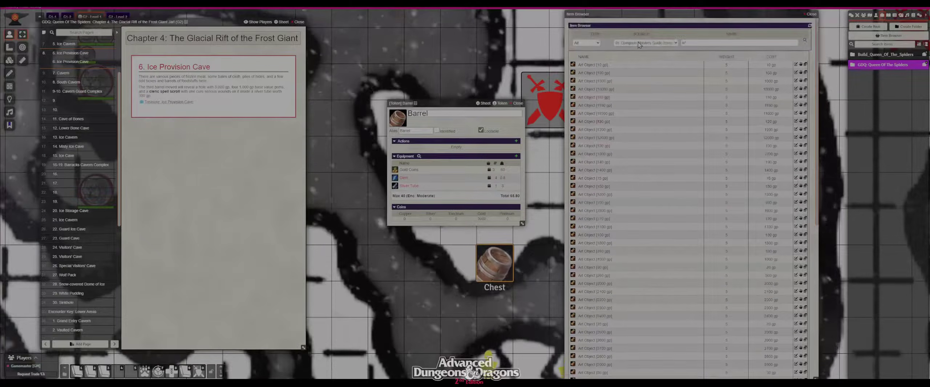
left_click(640, 44)
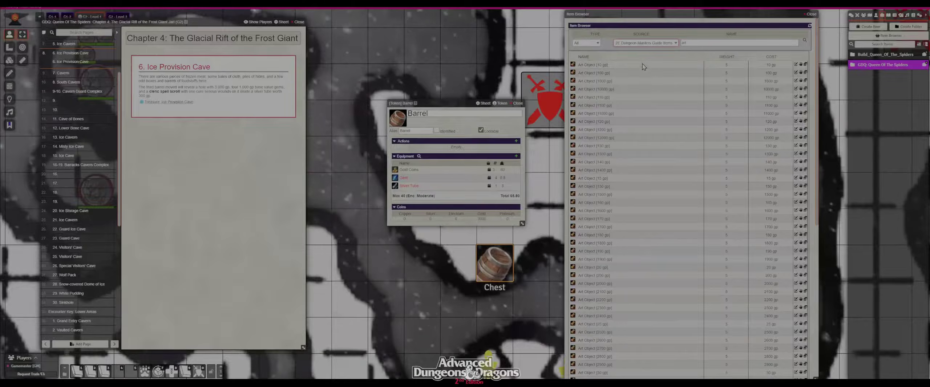
left_click(643, 64)
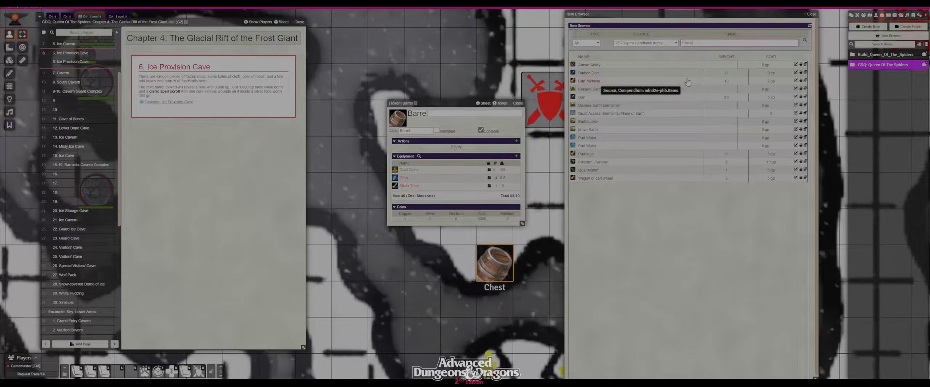
type("cure ser")
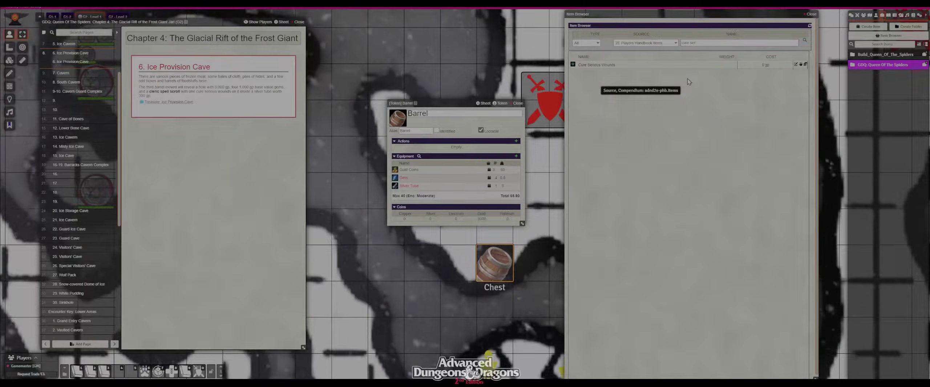
left_click(800, 65)
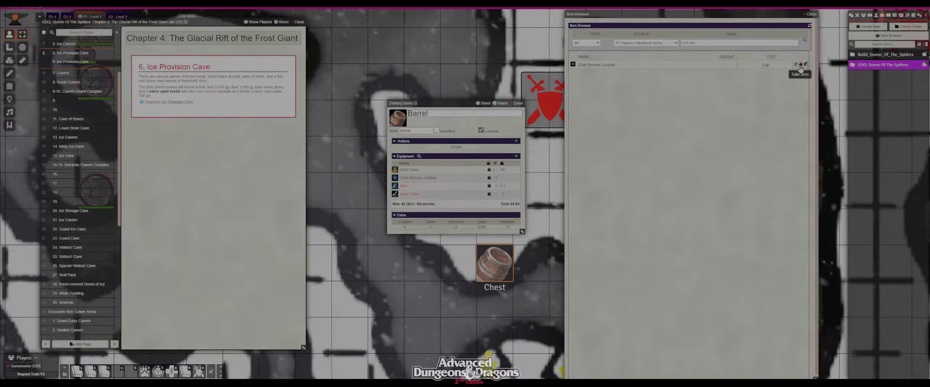
Step: Try to store Cure Serious Wounds inside the Silver Tube, and delete the Silver Tube from the barrel
double_click(412, 195)
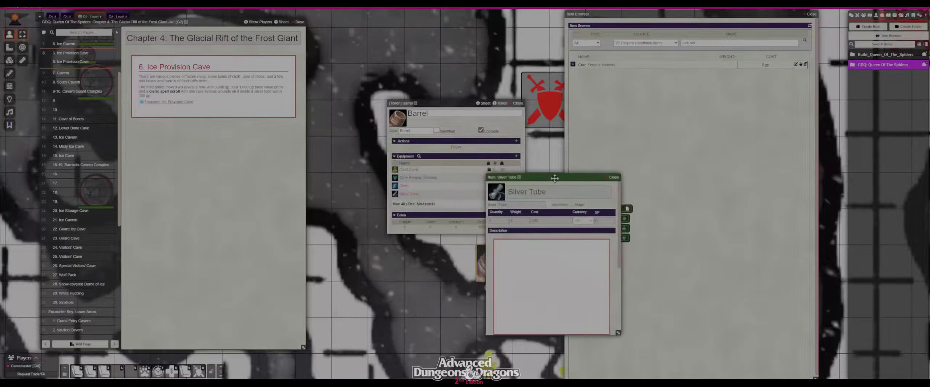
left_click(412, 194)
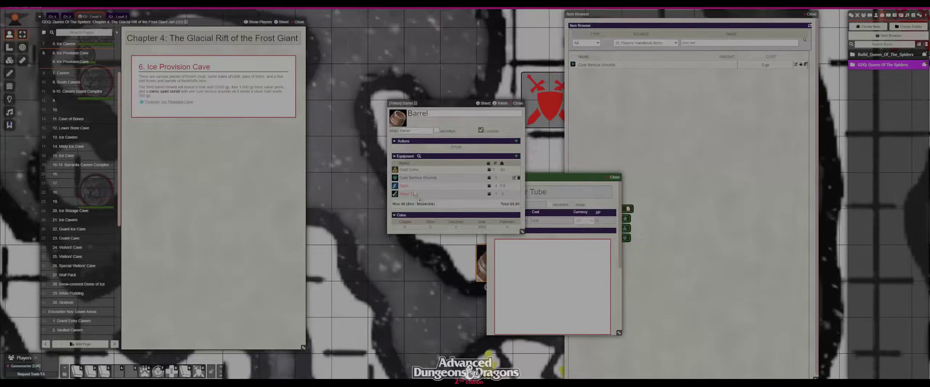
left_click_drag(412, 193, 412, 194)
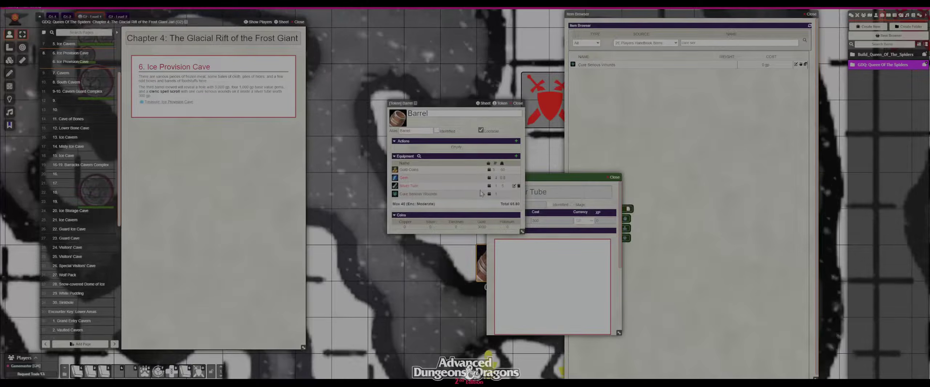
left_click(518, 186)
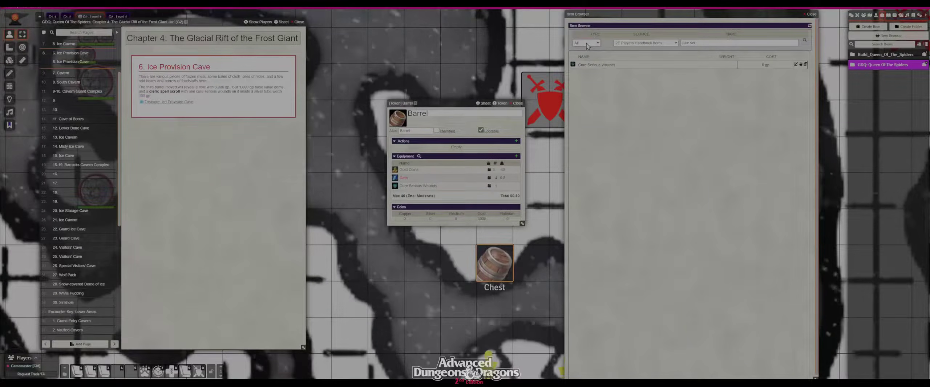
Step: Add a Scroll from the Players Handbook containers to the barrel and place the Cure Serious Wounds spell inside it
left_click(587, 86)
left_click_drag(704, 43, 677, 43)
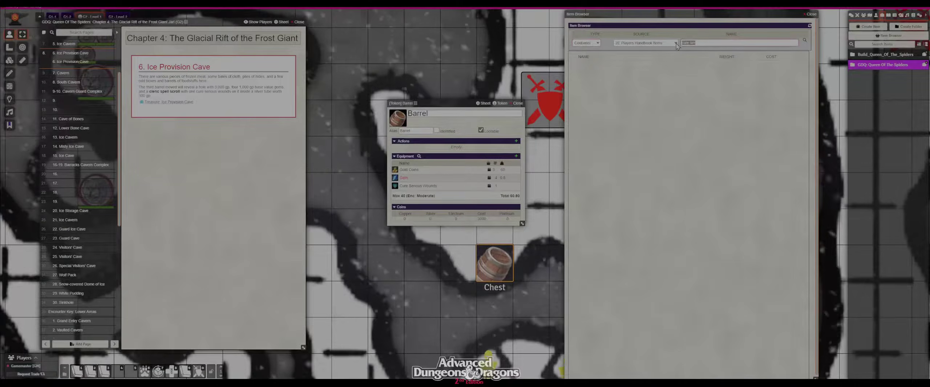
key("BackSpace")
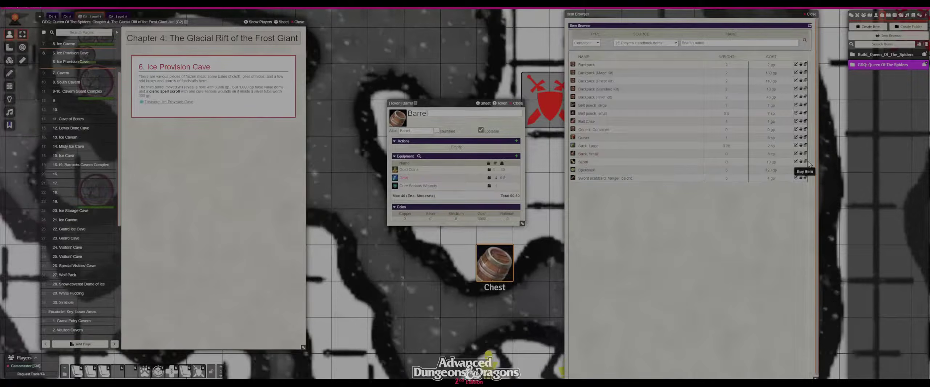
left_click_drag(804, 163, 456, 213)
left_click_drag(409, 194, 405, 179)
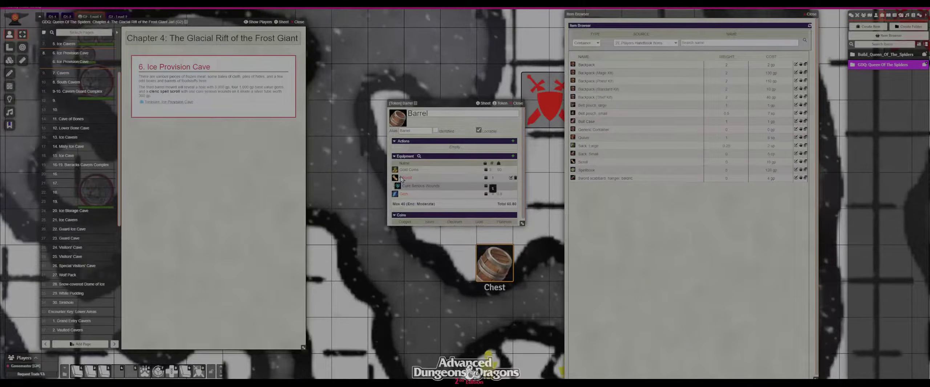
Step: Set the barrel's Scroll to a cost of 300
left_click(394, 178)
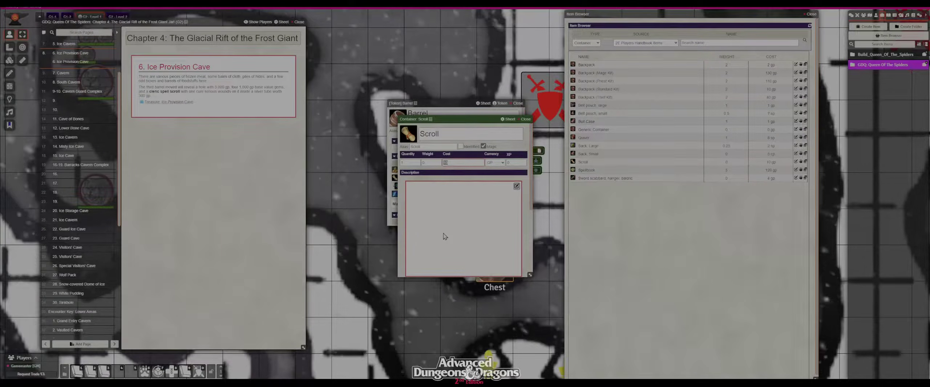
type("300")
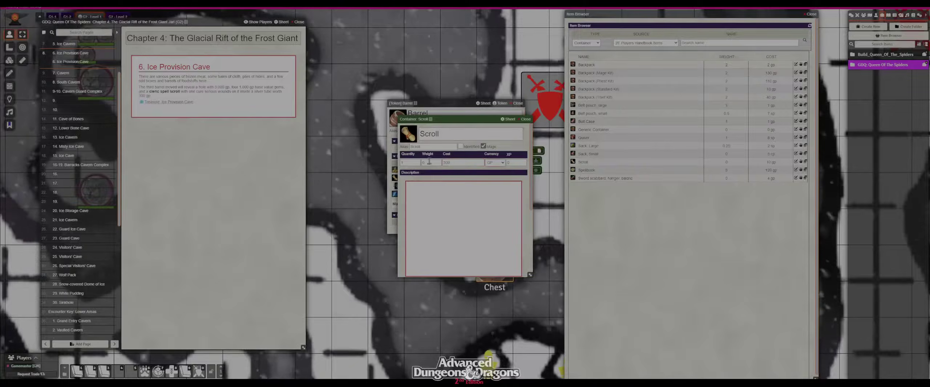
left_click(525, 119)
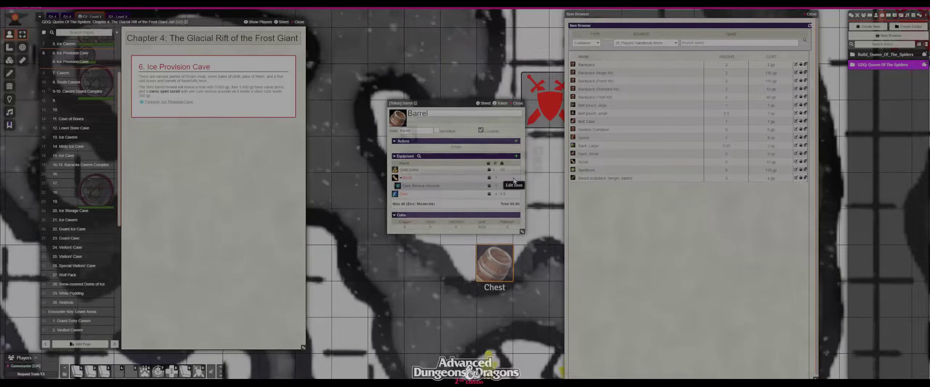
left_click(513, 178)
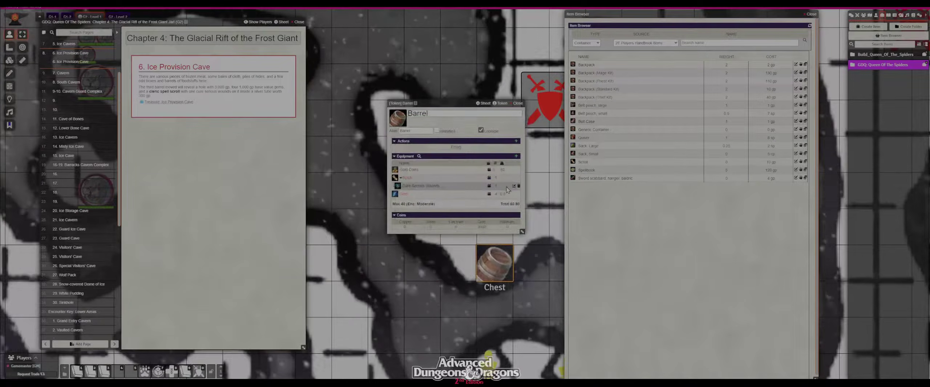
Step: Mark the Cure Serious Wounds spell inside the scroll as unidentified and magic, and collapse the scroll's contents
left_click(400, 178)
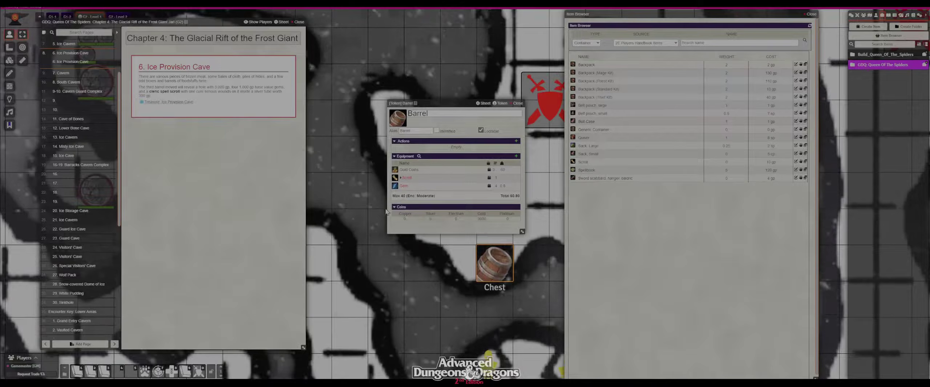
left_click(399, 178)
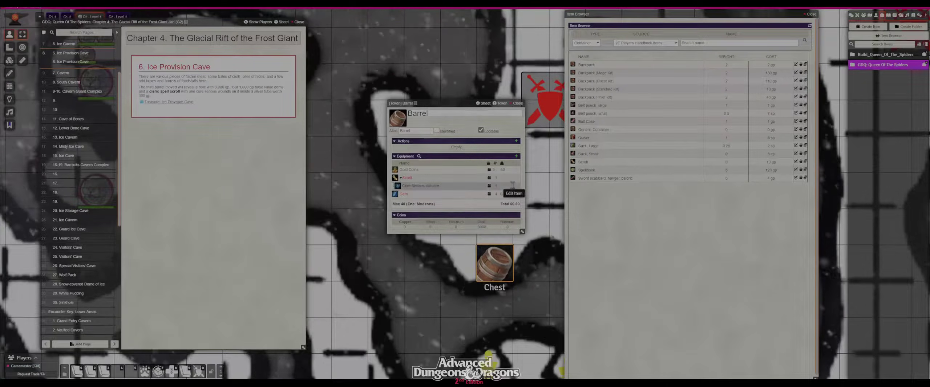
left_click(512, 185)
left_click(424, 146)
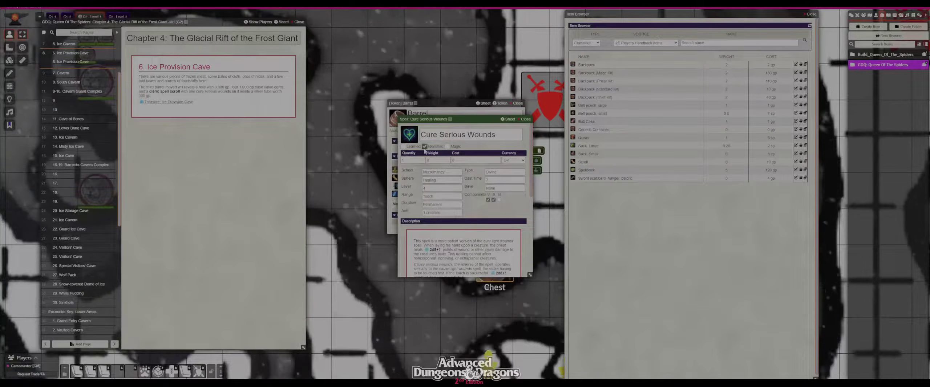
left_click(507, 147)
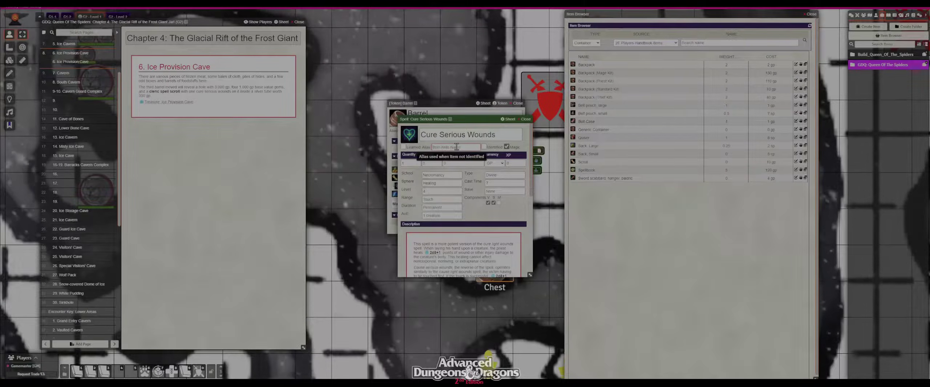
left_click(525, 120)
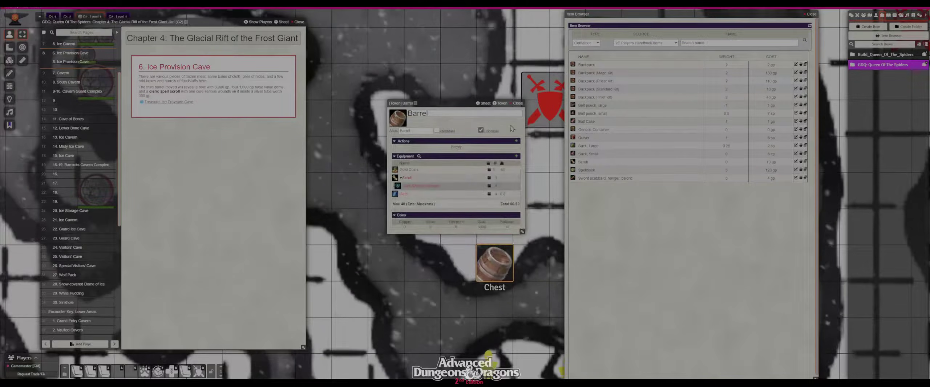
left_click(398, 177)
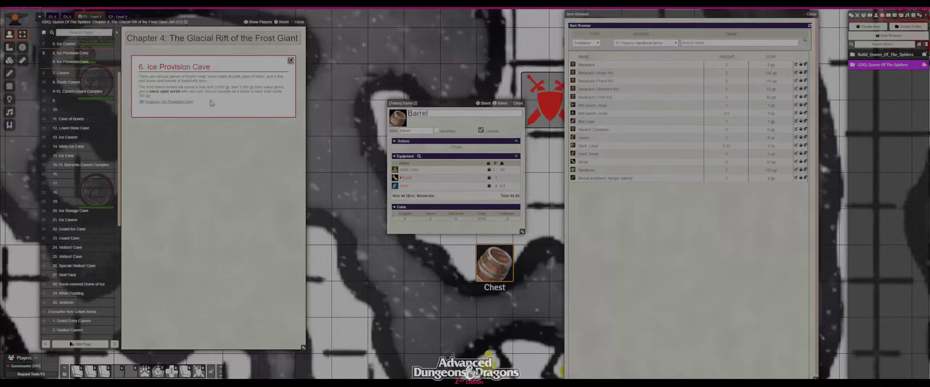
Step: Remove the treasure link from the 6. Ice Provision Cave journal page, save the page, and recheck the barrel's contents
left_click(290, 61)
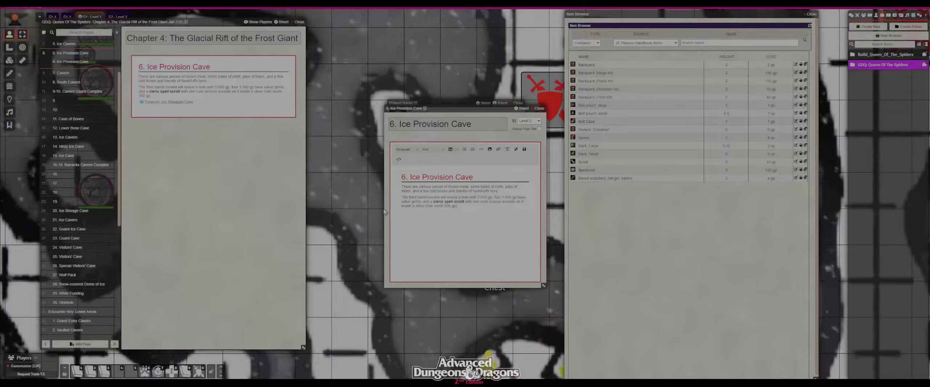
left_click(522, 151)
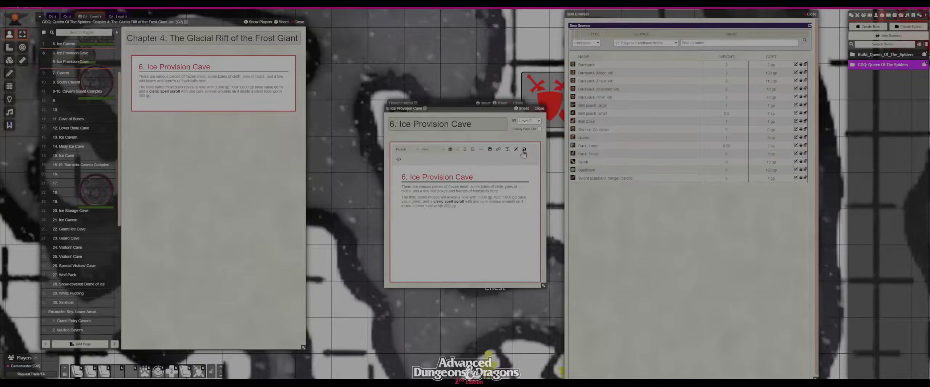
left_click(538, 109)
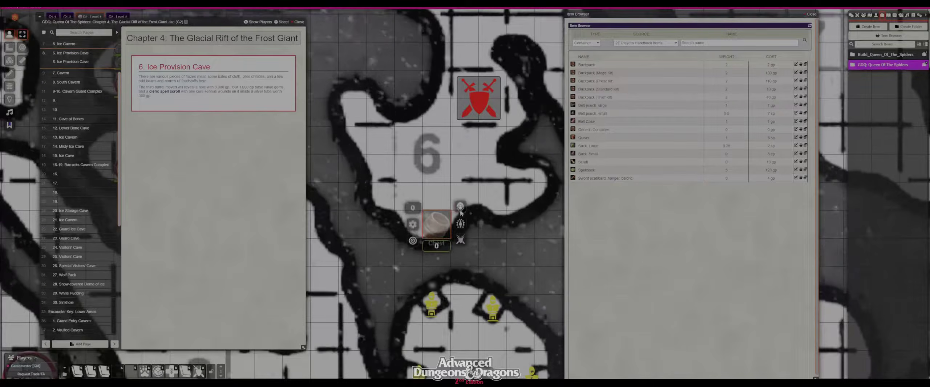
double_click(438, 226)
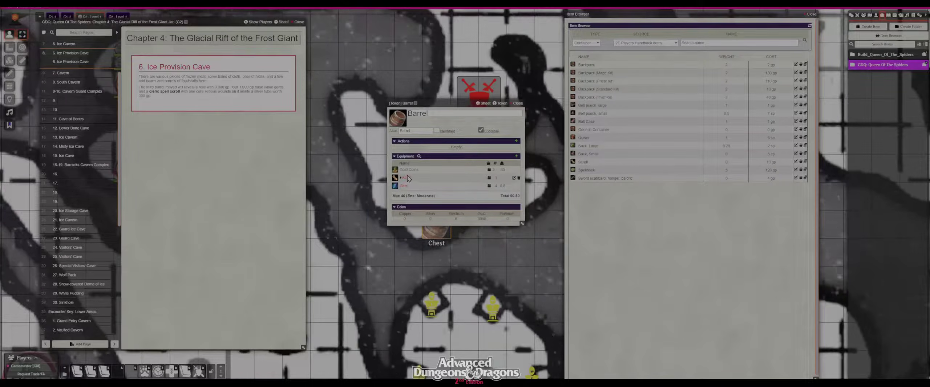
left_click(520, 104)
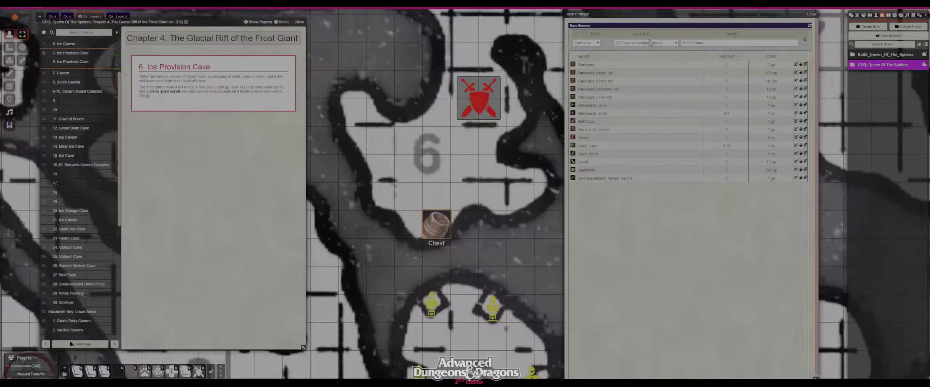
Step: Turn the journal to the 7. Cavern page and bring up area 7 of the map with the item browser minimized
scroll(449, 246, "down", 3)
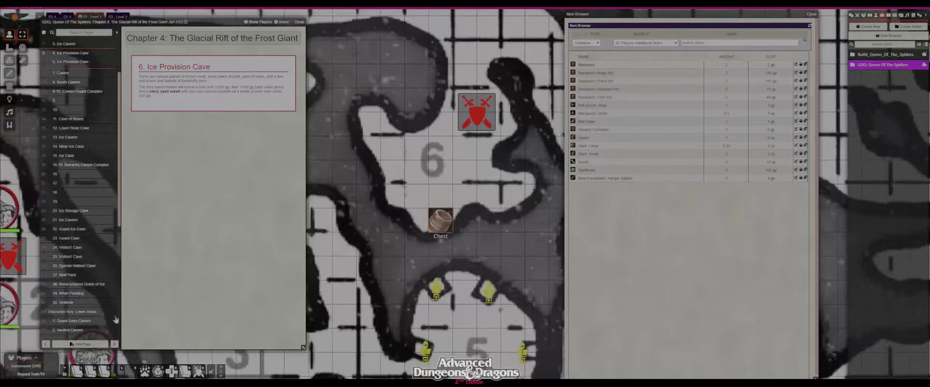
left_click(114, 344)
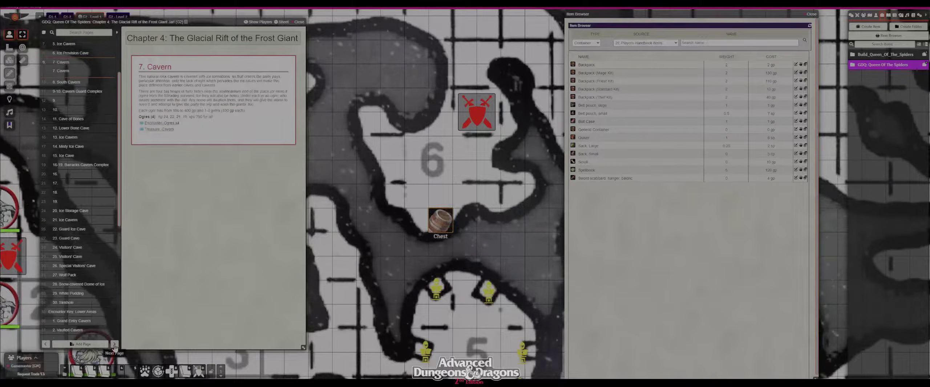
scroll(466, 193, "down", 3)
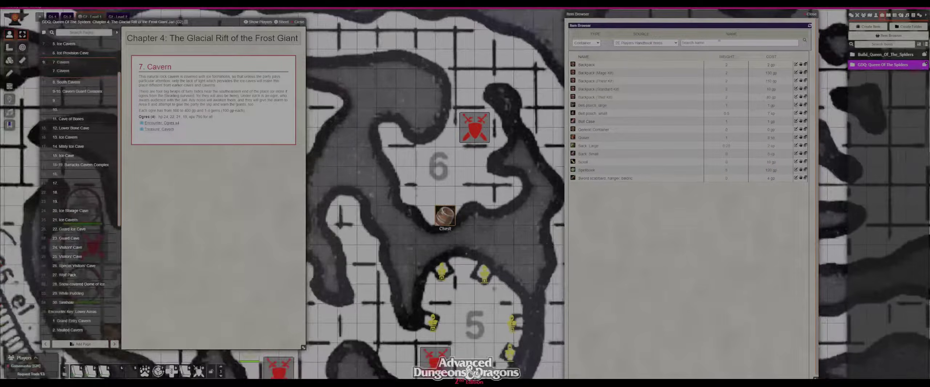
double_click(662, 14)
left_click_drag(654, 145, 429, 249)
scroll(429, 225, "up", 3)
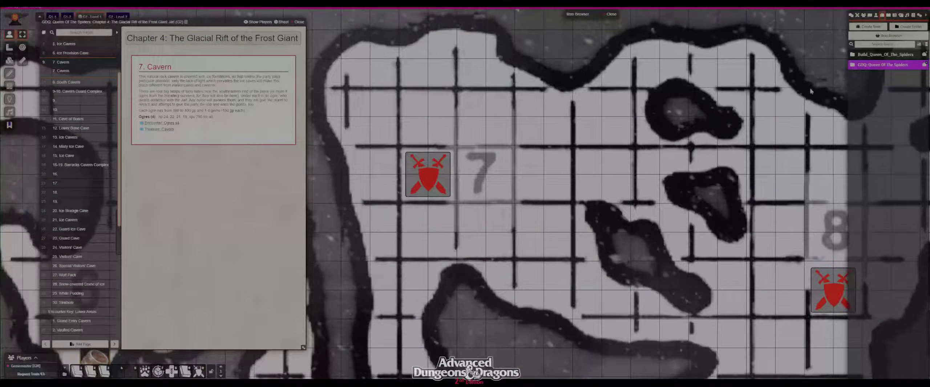
Step: Give the Ogre actor's portrait and prototype token the ogre picture from the Queen of Spiders module's token images
left_click(875, 16)
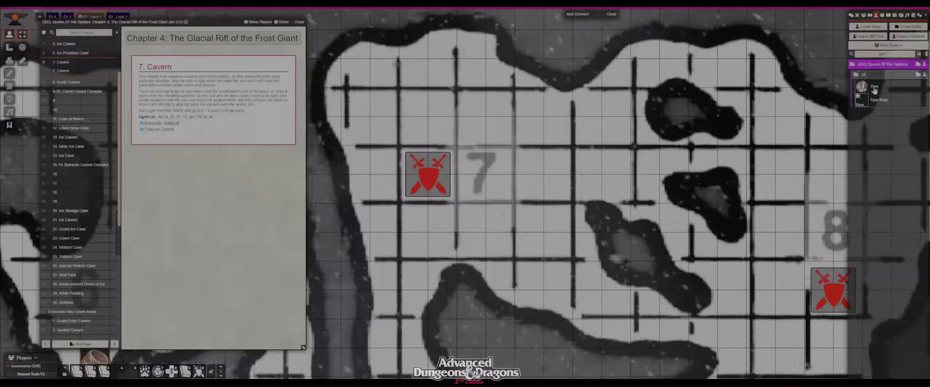
left_click(874, 88)
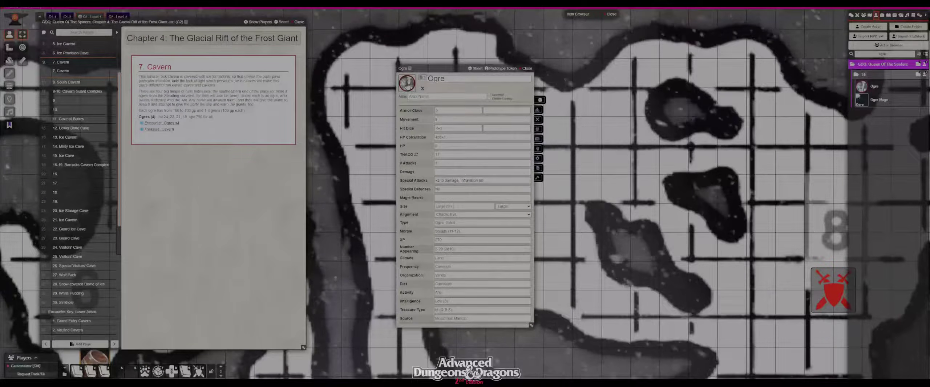
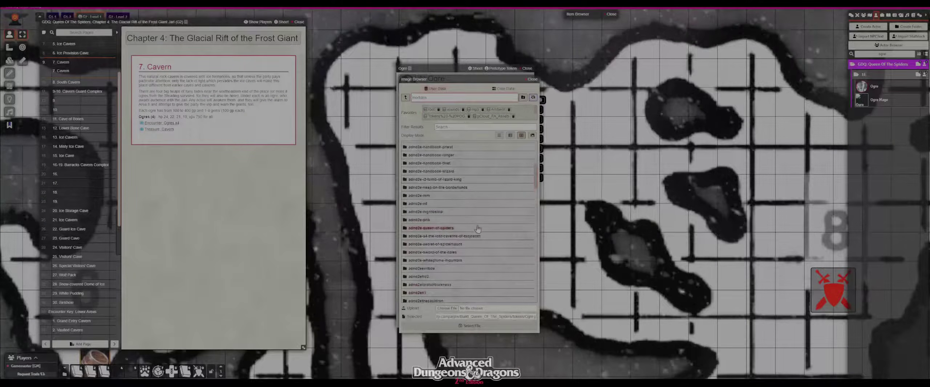
left_click(442, 231)
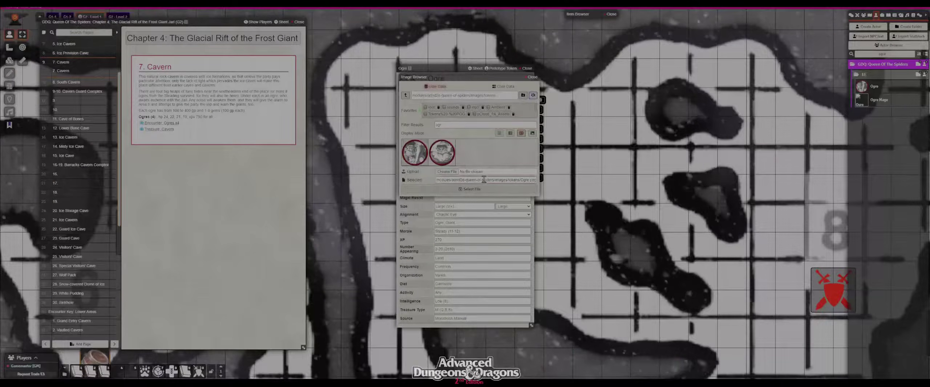
left_click(501, 68)
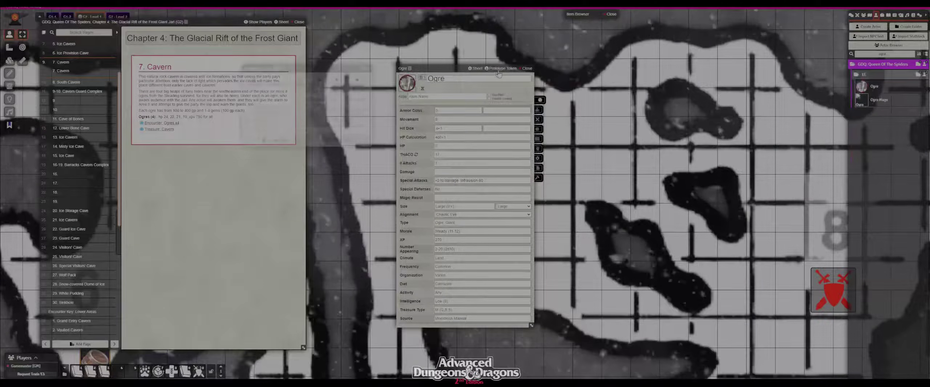
left_click(277, 82)
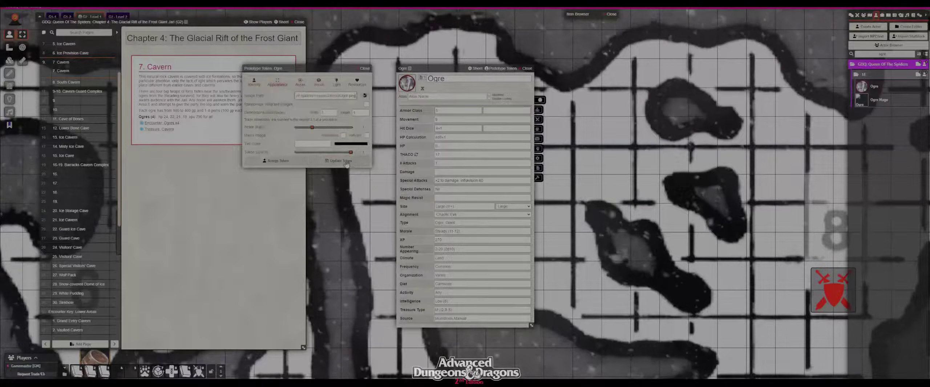
left_click(363, 68)
left_click(528, 69)
Step: Give the Ogre Mage actor's portrait and prototype token matching artwork, update the token, and close the sheet
left_click(881, 103)
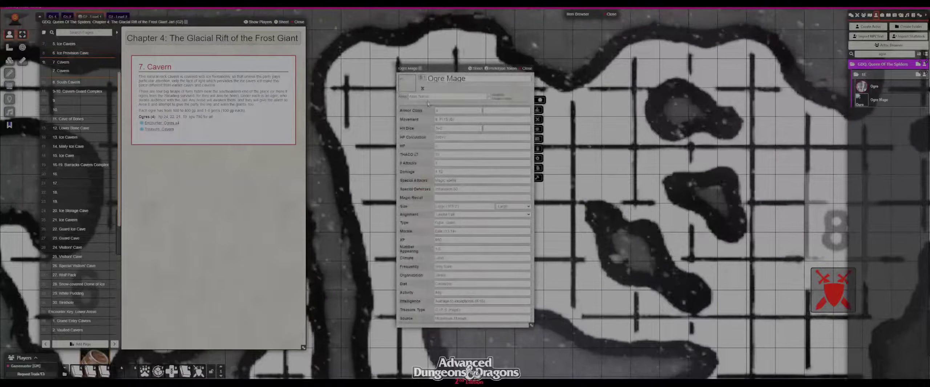
left_click(414, 92)
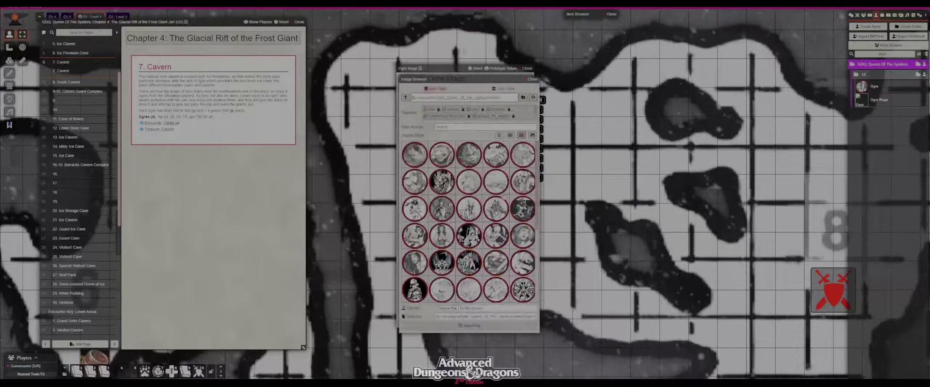
left_click(472, 326)
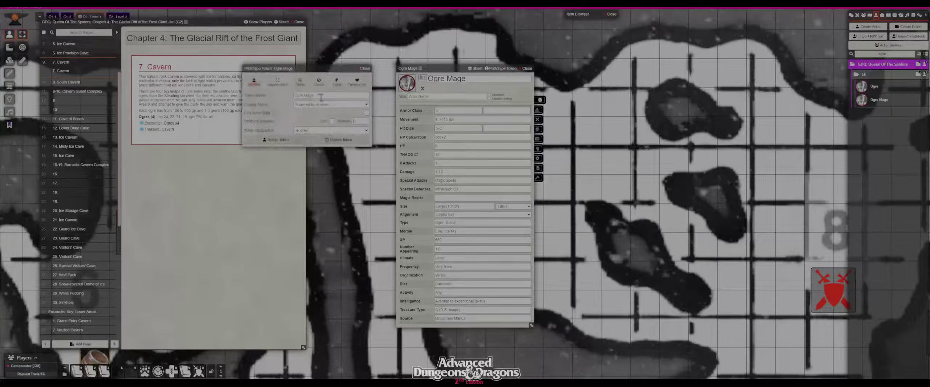
left_click(277, 83)
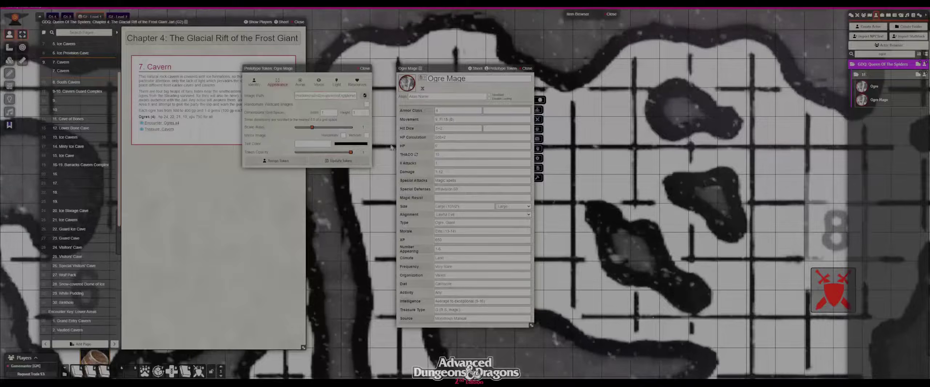
left_click(337, 160)
left_click(526, 68)
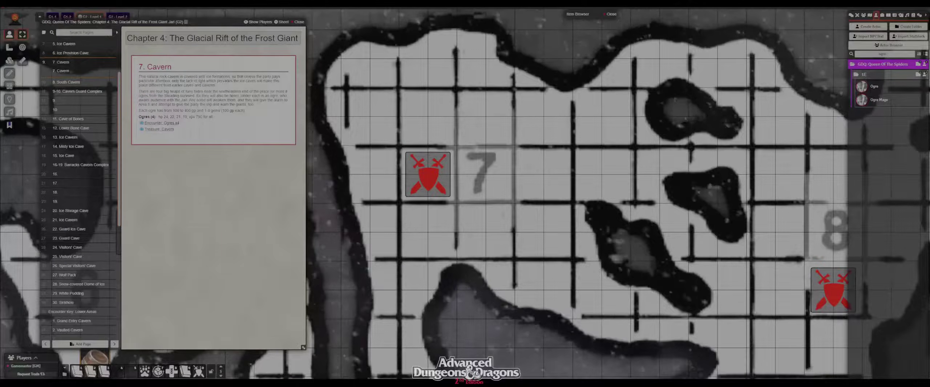
Step: Examine the Ogre actor's ability scores, Club weapon details and combat actions
left_click(878, 88)
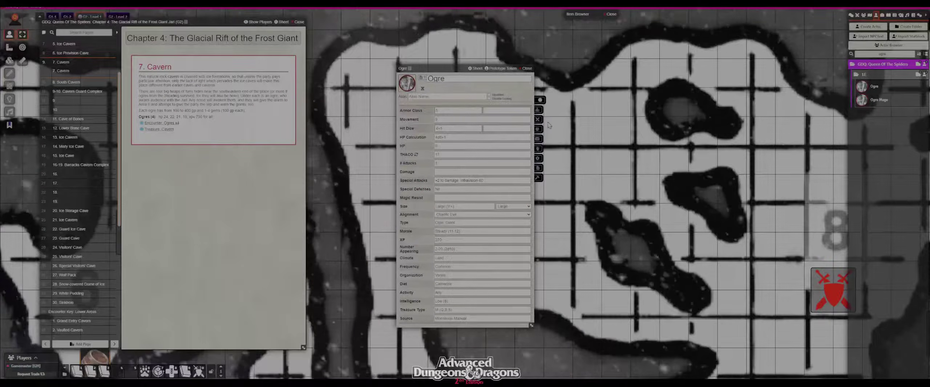
left_click(540, 111)
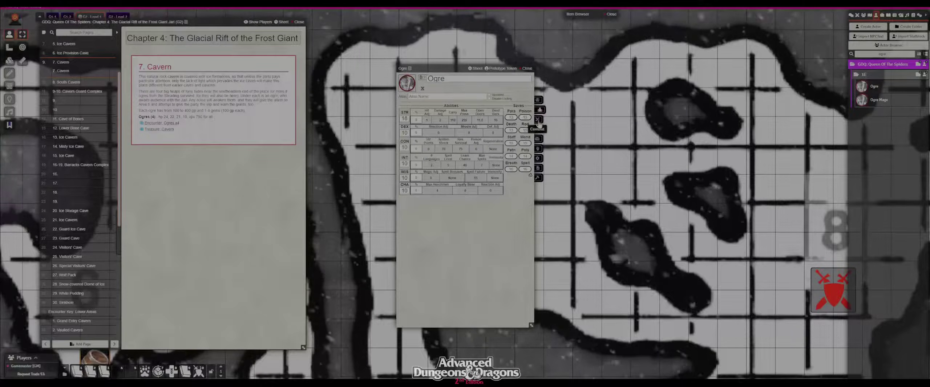
left_click(539, 122)
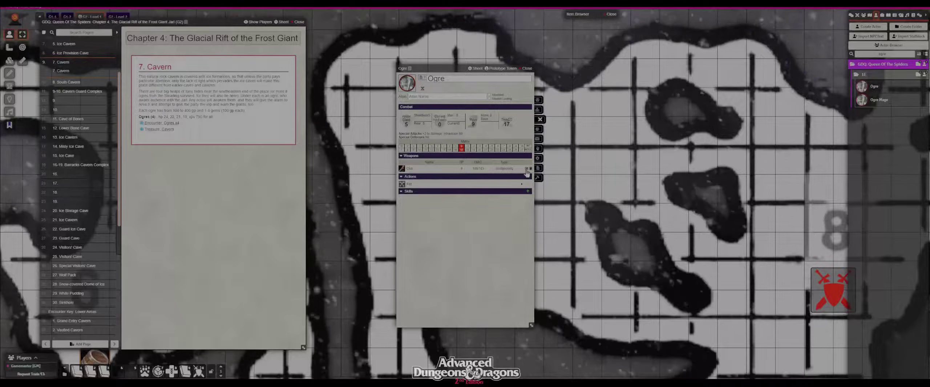
left_click(526, 170)
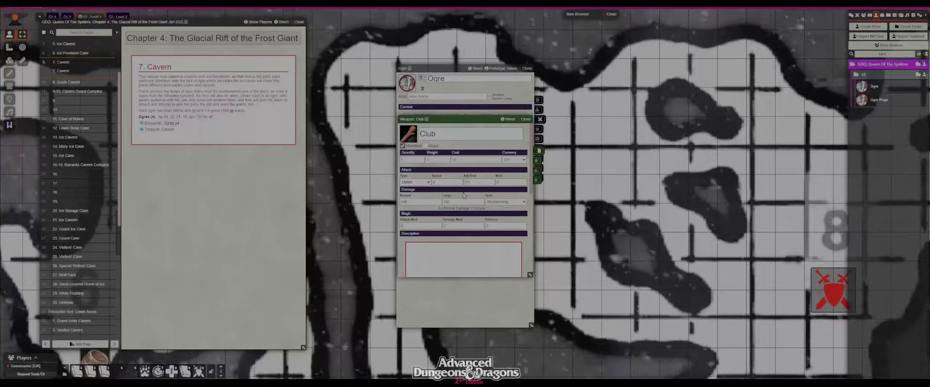
left_click(527, 120)
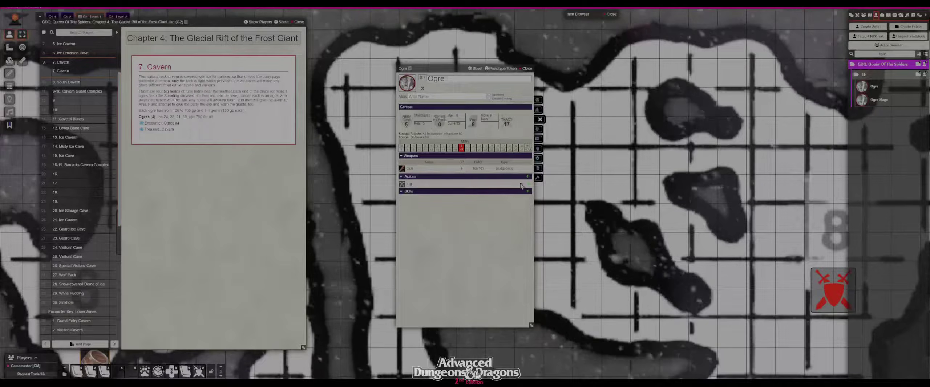
left_click(522, 185)
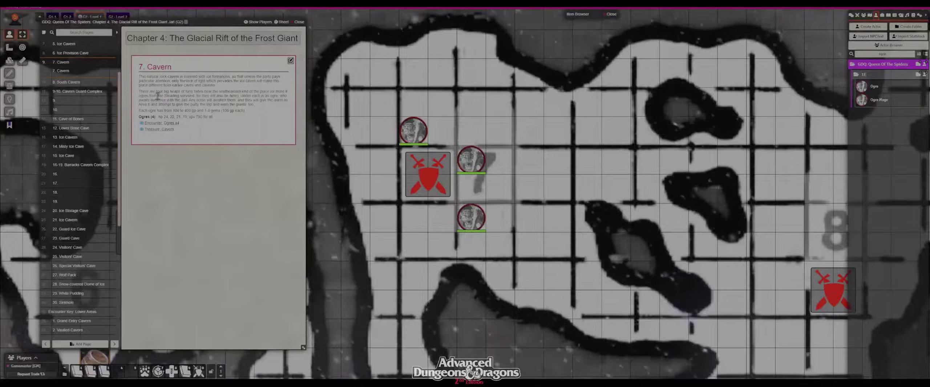
Step: Try placing the three ogre tokens along the northern wall of area 7
scroll(581, 200, "down", 3)
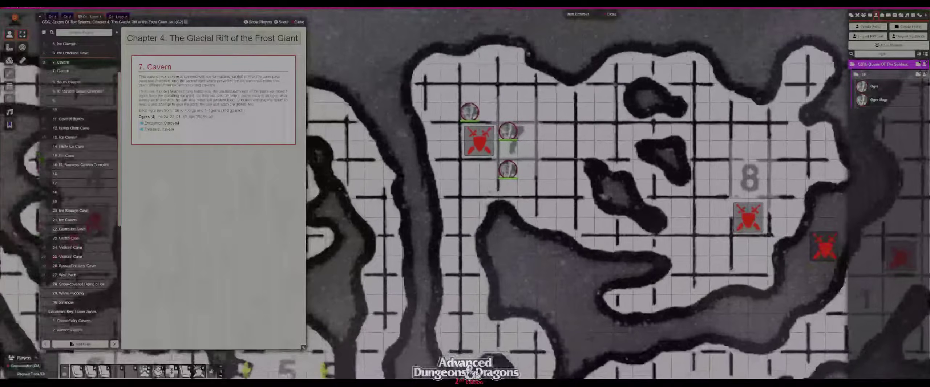
left_click_drag(507, 171, 477, 192)
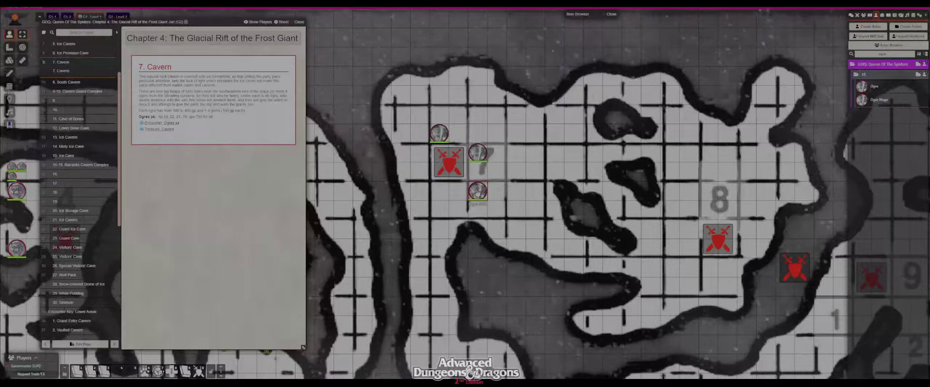
left_click_drag(477, 191, 522, 181)
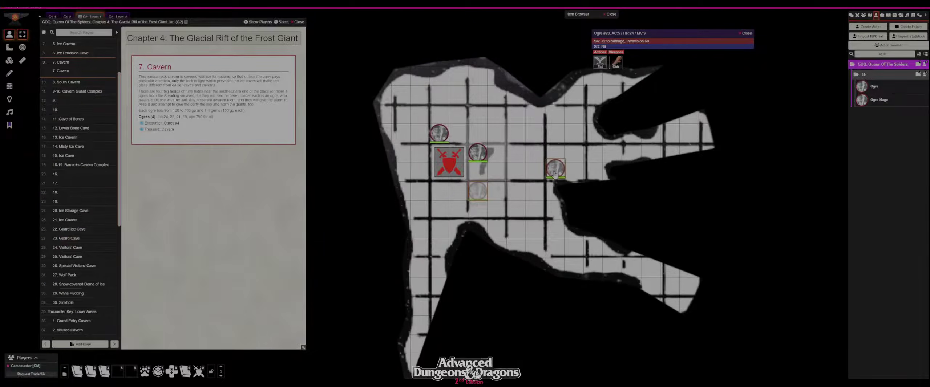
left_click_drag(479, 154, 509, 148)
left_click_drag(560, 122, 556, 117)
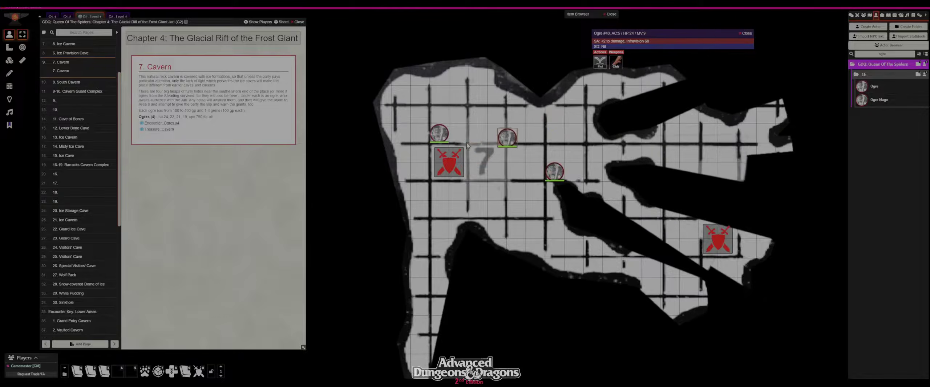
left_click_drag(496, 99, 497, 95)
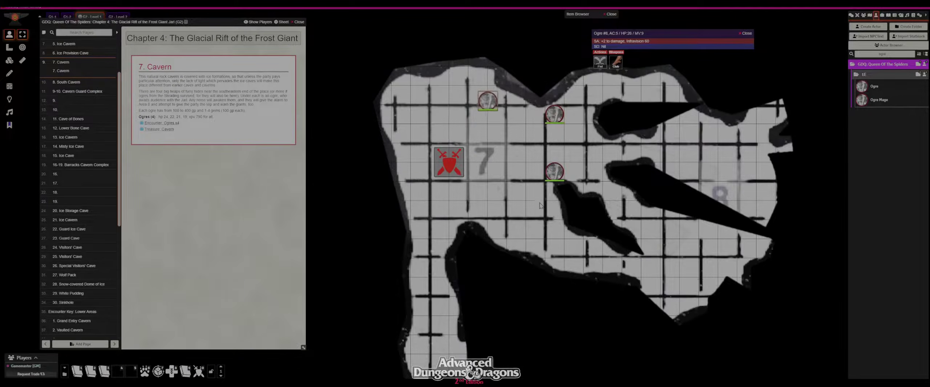
key("Escape")
left_click(555, 172)
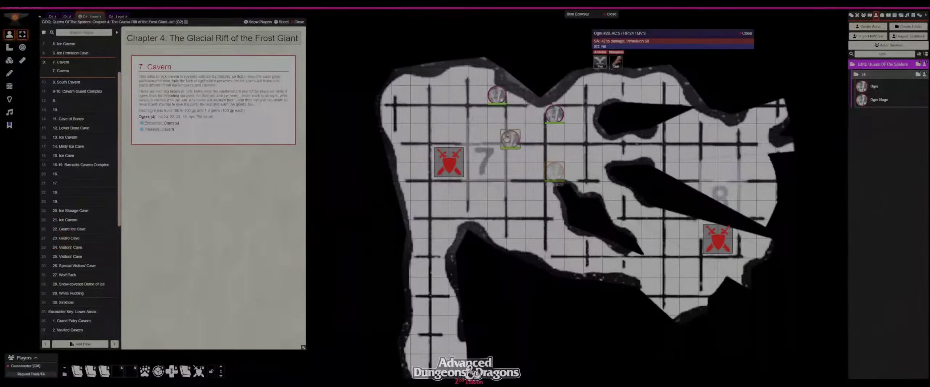
left_click_drag(552, 115, 418, 114)
key("Escape")
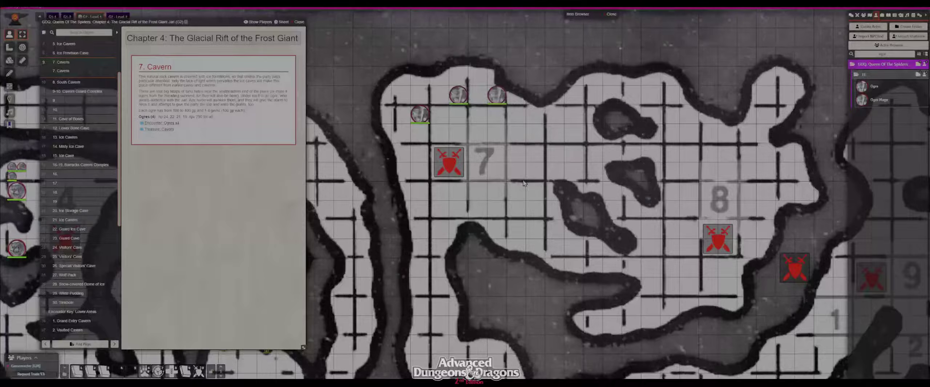
Step: Reposition the ogre tokens in area 7, two beside the southern rock wall and one just west of the pillars
mouse_move(507, 241)
left_mouse_down()
mouse_move(494, 97)
mouse_move(507, 230)
left_mouse_up()
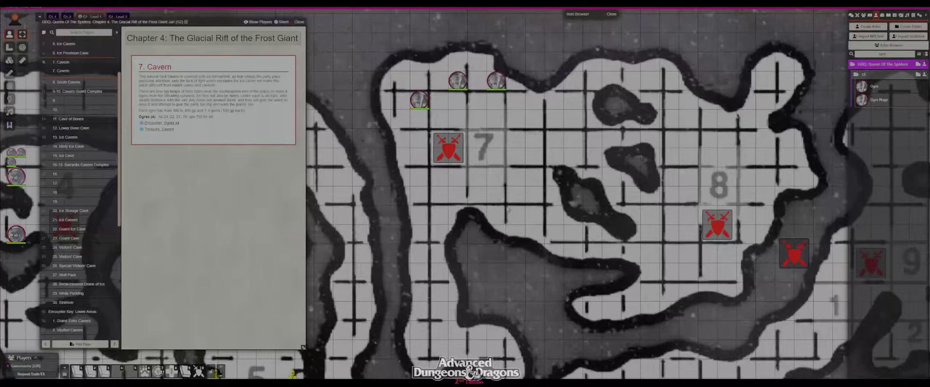
left_click_drag(496, 81, 501, 187)
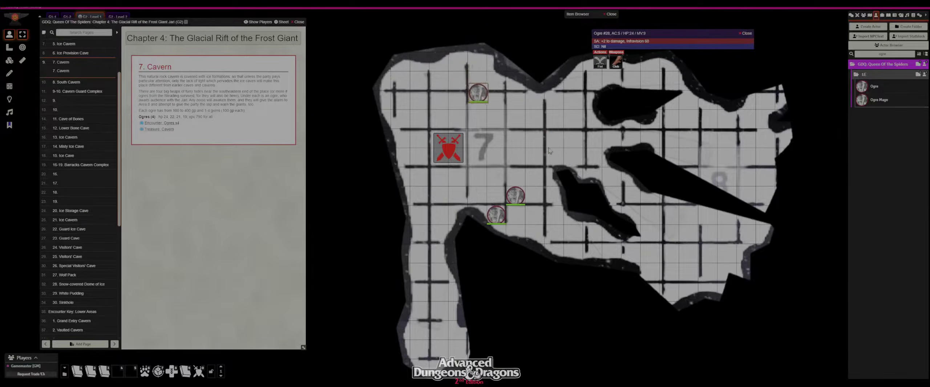
left_click(547, 235)
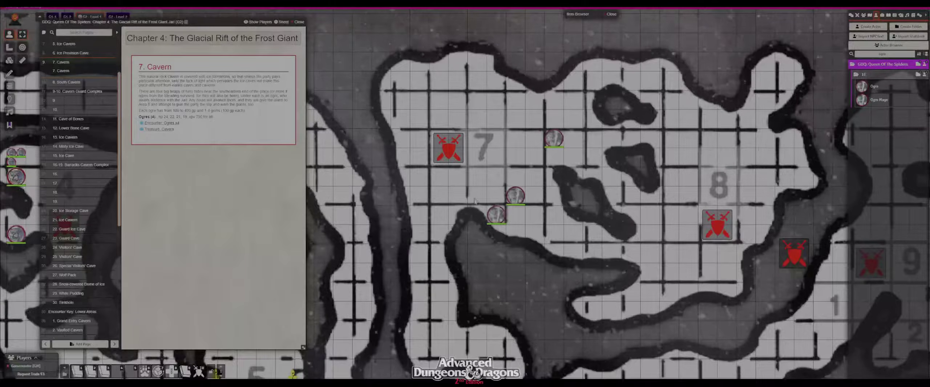
Step: Find Gold Coins in the item browser and add them to the equipment of the southernmost ogre in area 7
double_click(497, 215)
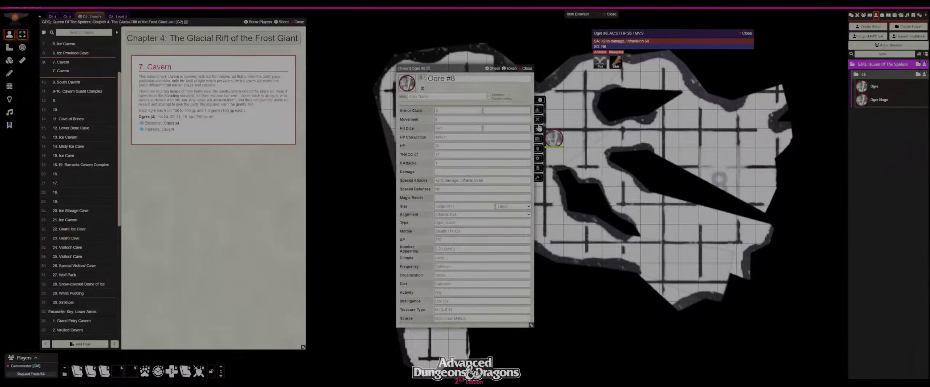
left_click(538, 110)
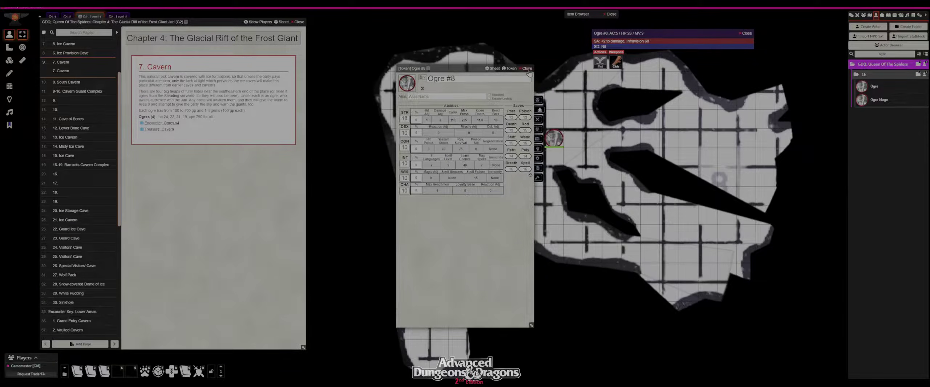
left_click(539, 141)
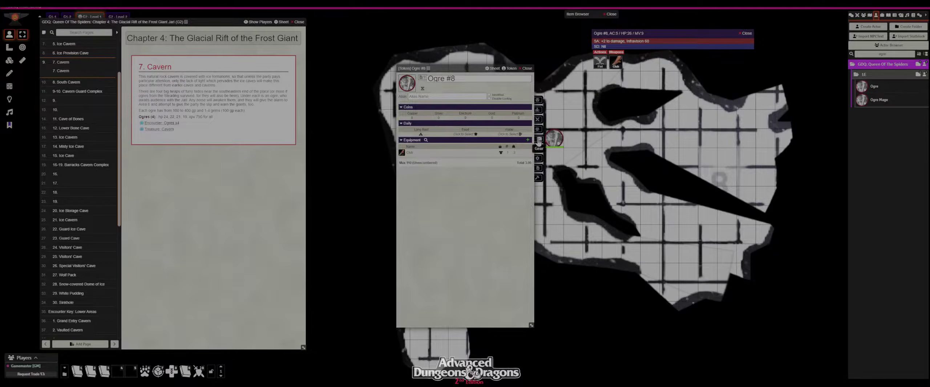
left_click_drag(624, 153, 686, 152)
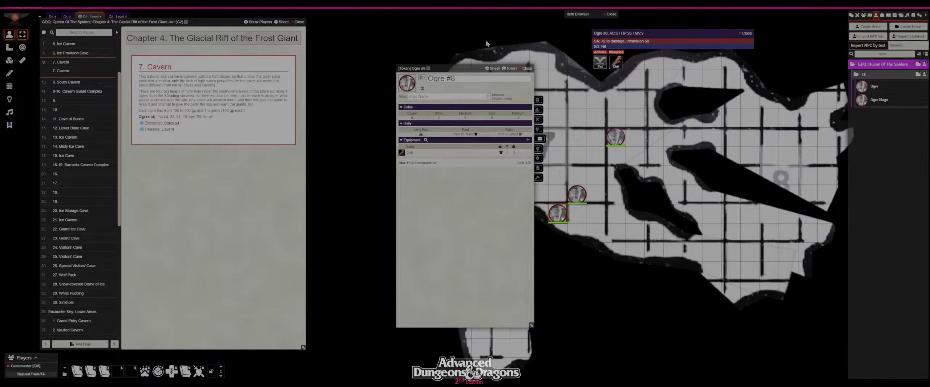
left_click(577, 14)
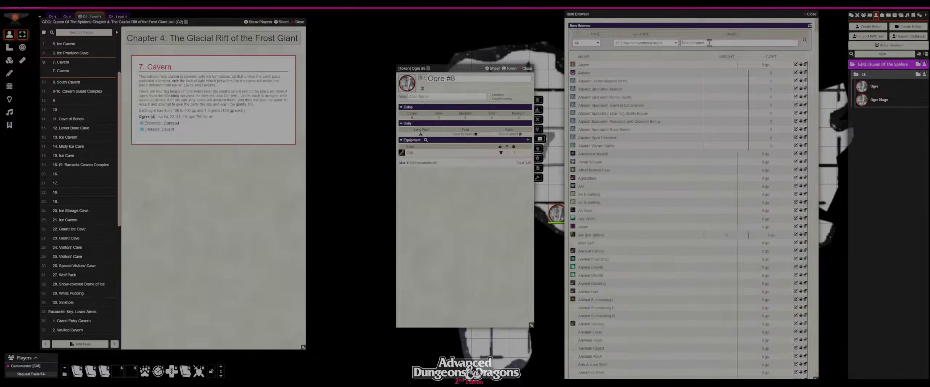
key("Return")
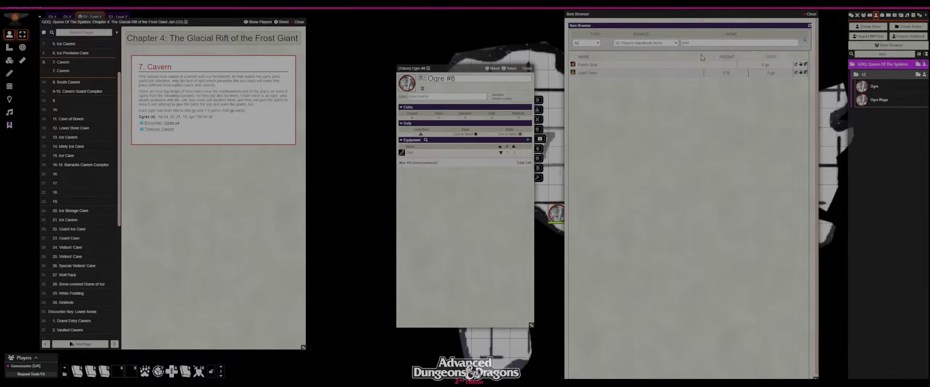
left_click(801, 73)
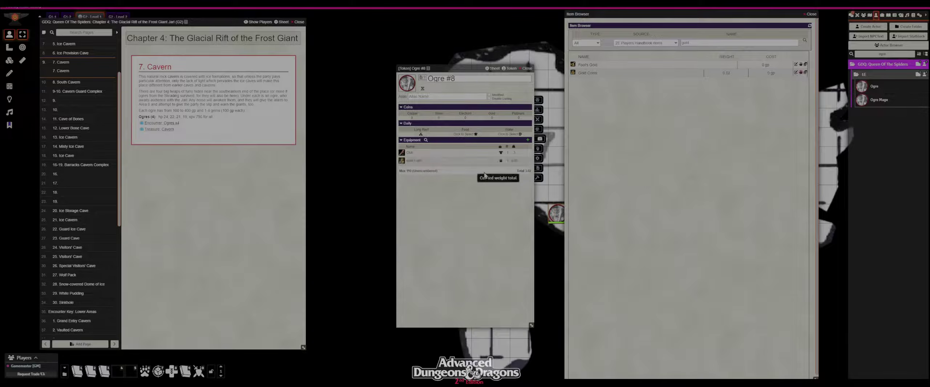
Step: Set the southernmost ogre's Gold Coins quantity to 200 and close its sheet
left_click(527, 161)
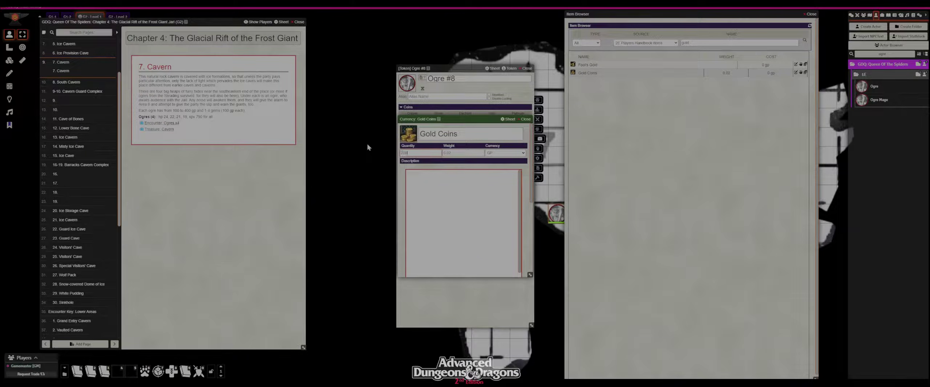
type("200")
key("Tab")
left_click(525, 119)
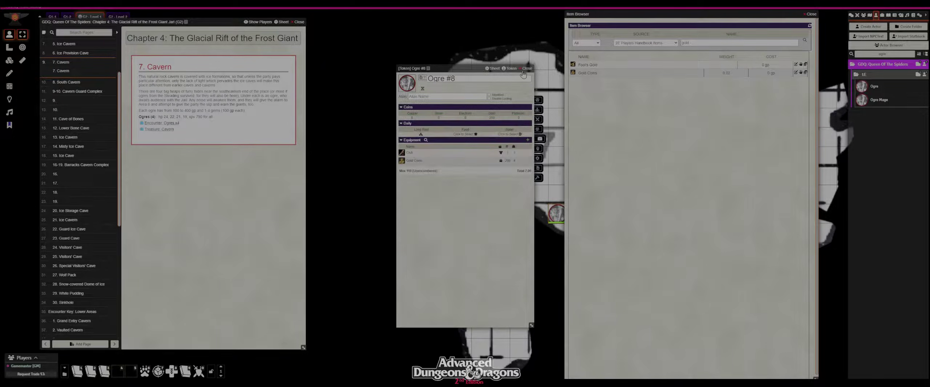
left_click(526, 71)
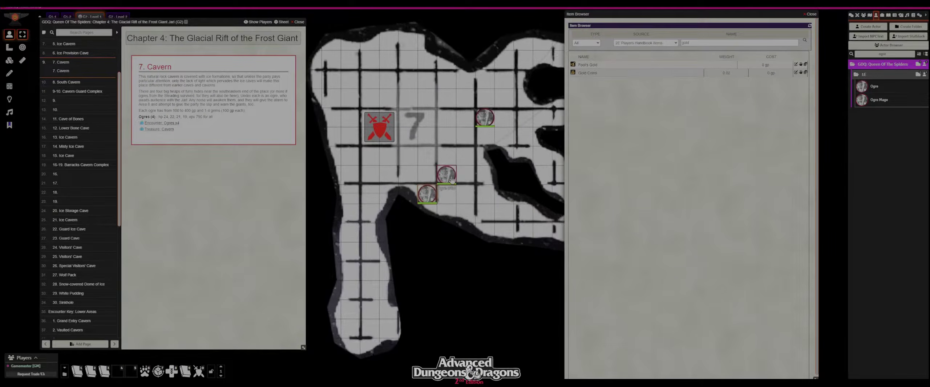
Step: Add Gold Coins to the second ogre beside the southern rock wall, edit their quantity, and close its sheet
mouse_move(453, 178)
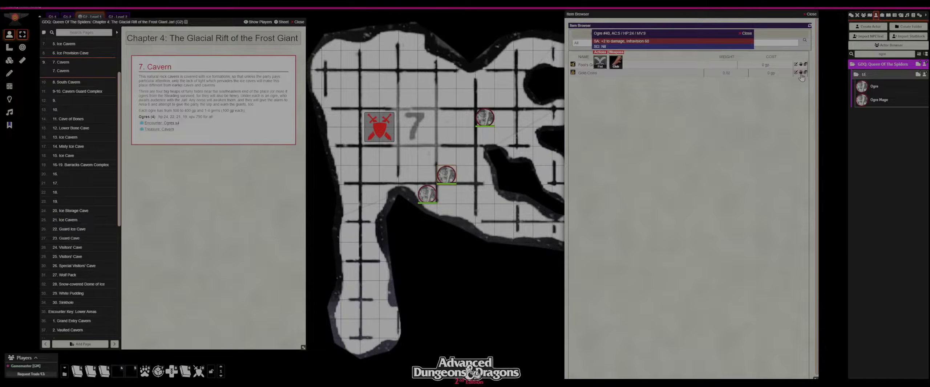
double_click(449, 175)
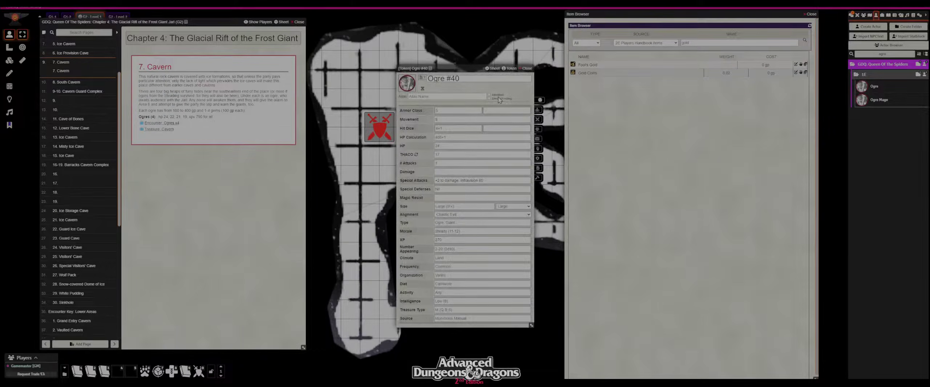
left_click(539, 139)
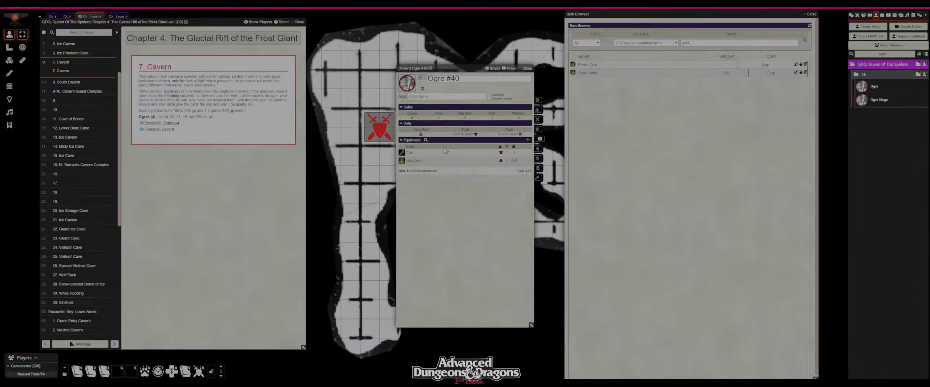
left_click(526, 161)
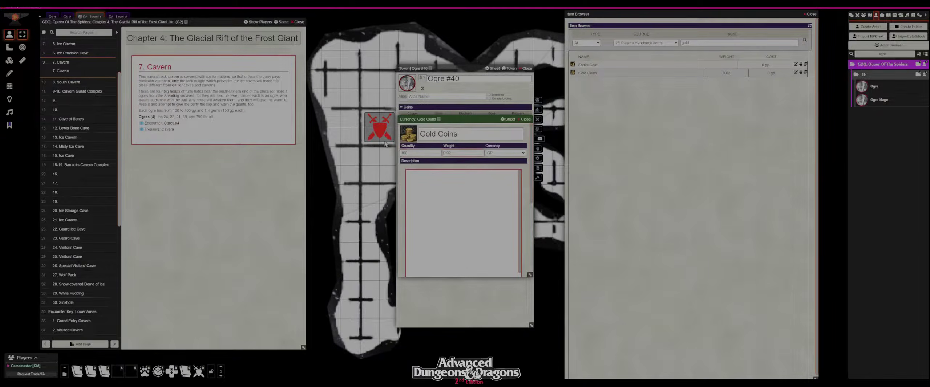
left_click(525, 119)
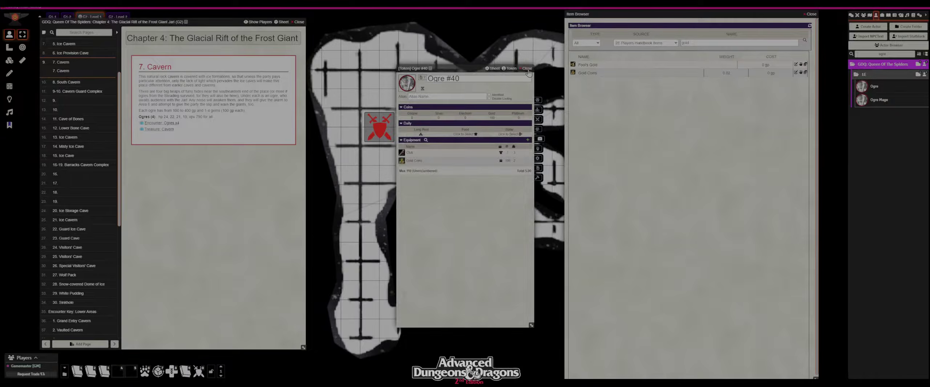
left_click(526, 68)
Step: Filter the item browser to currency and give the ogre west of the pillars 300 Gold Coins
double_click(483, 119)
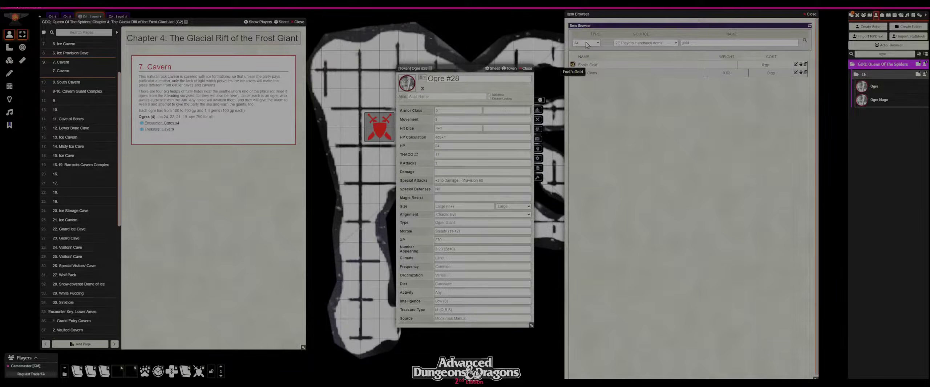
left_click(585, 97)
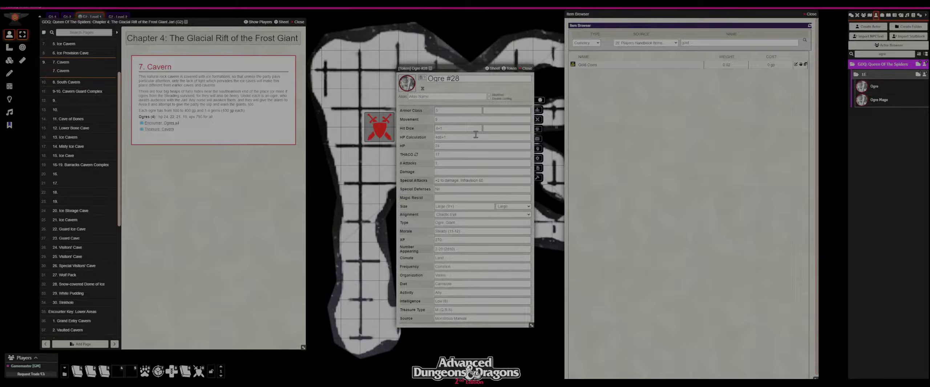
left_click(538, 139)
left_click(402, 160)
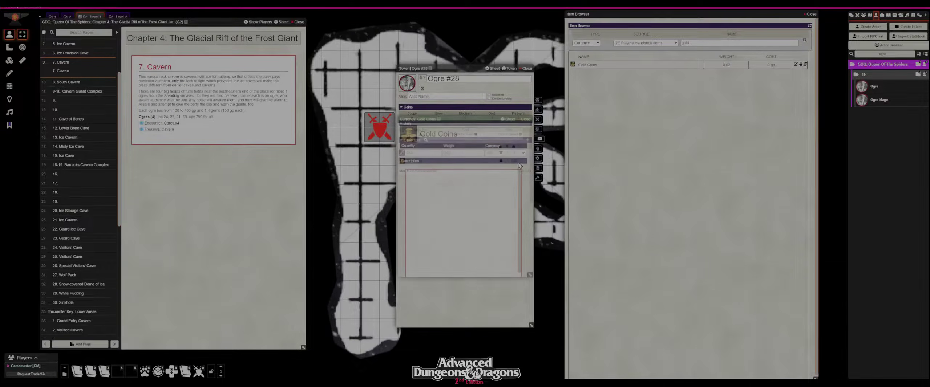
type("300")
key("Tab")
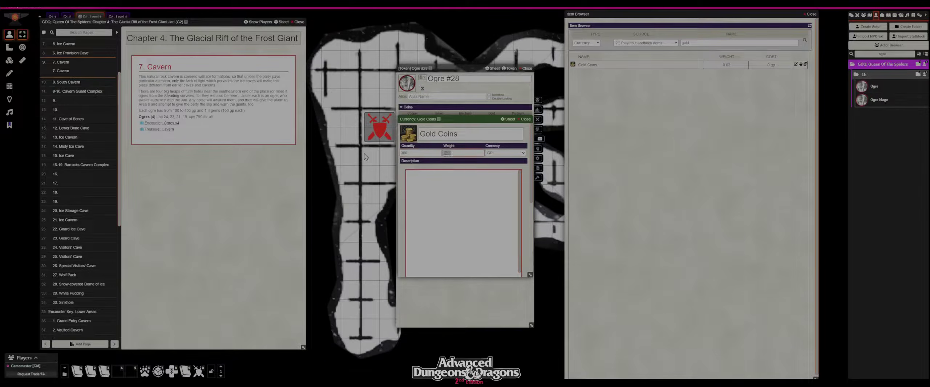
left_click(524, 121)
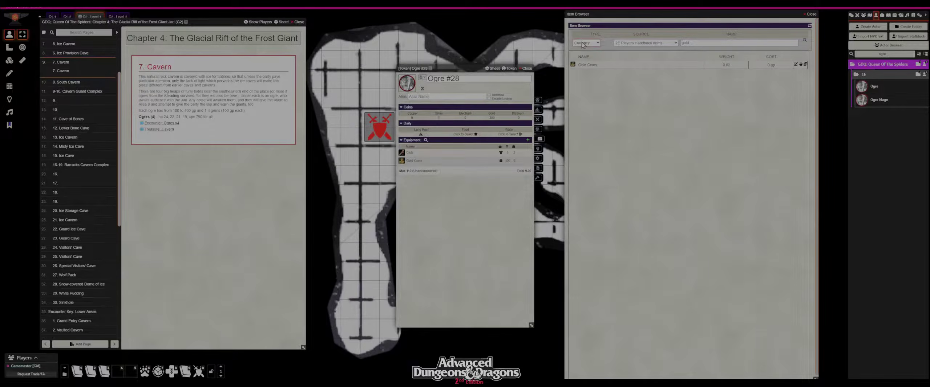
Step: Search the Dungeon Masters Guide items for gems and add one 100 gp and one 300 gp gem to the ogre west of the pillars
left_click(587, 56)
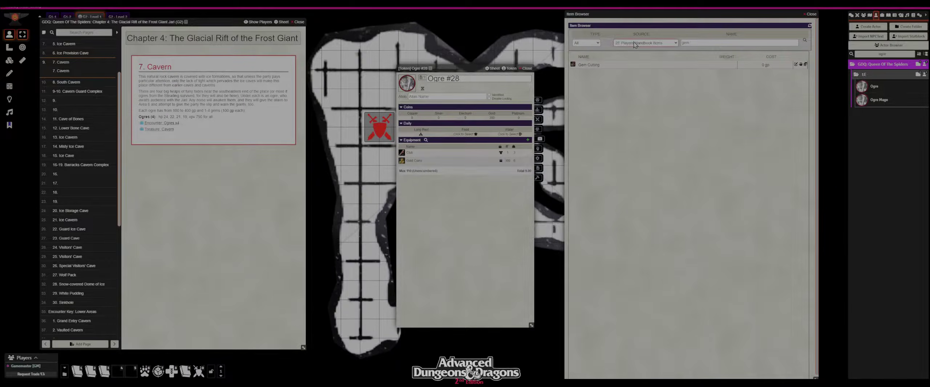
left_click(638, 72)
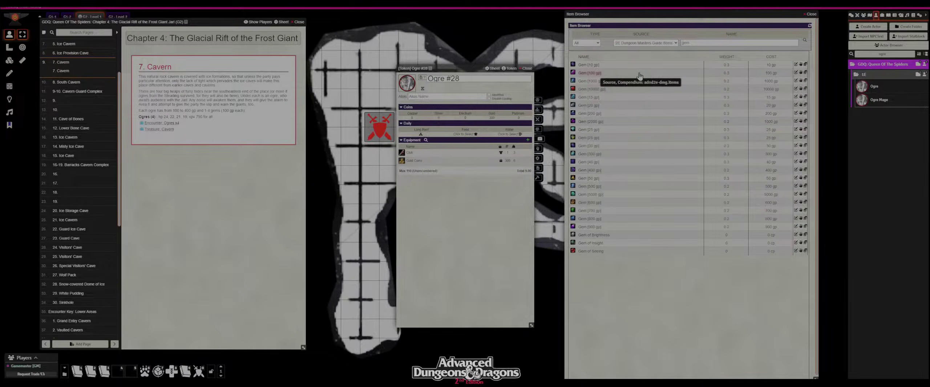
left_click(802, 74)
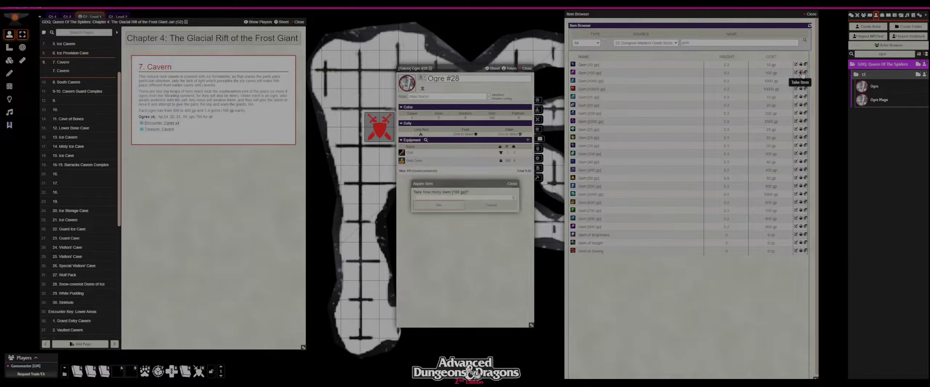
left_click(450, 209)
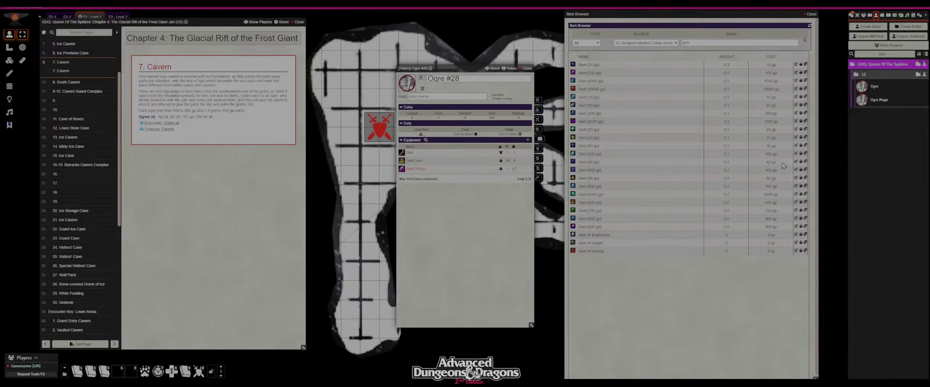
left_click(801, 154)
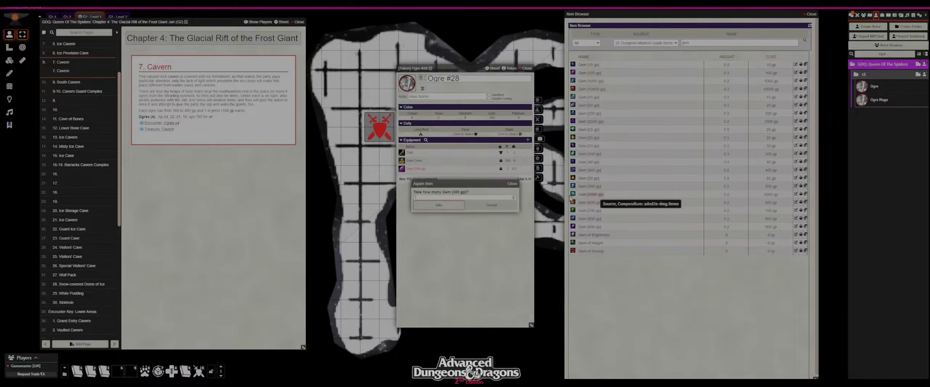
left_click(449, 206)
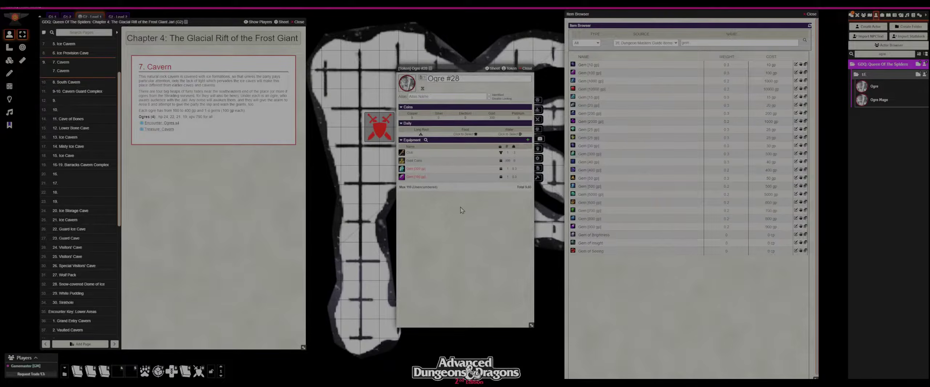
left_click(527, 68)
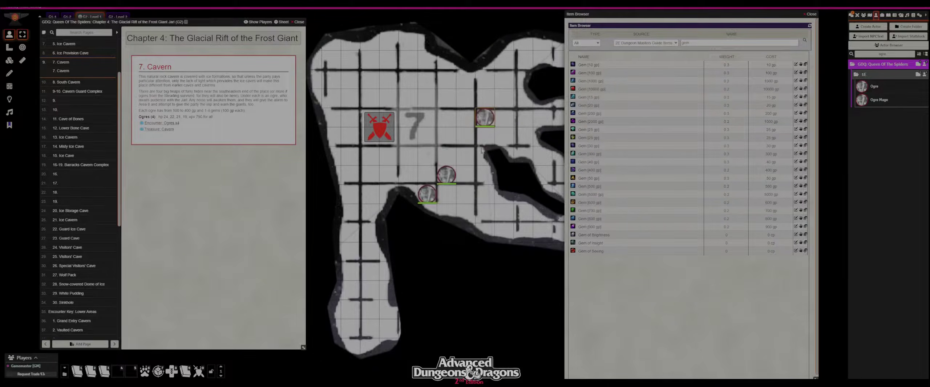
Step: Add a 100 gp gem to the second ogre beside the southern rock wall
left_click(449, 178)
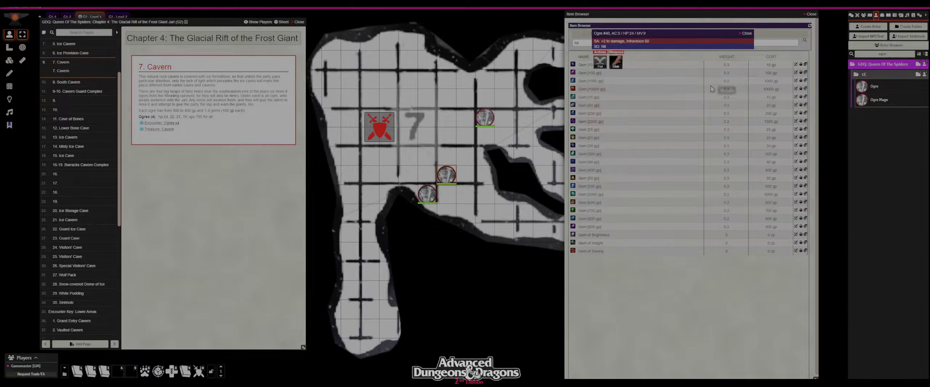
left_click_drag(795, 75, 427, 194)
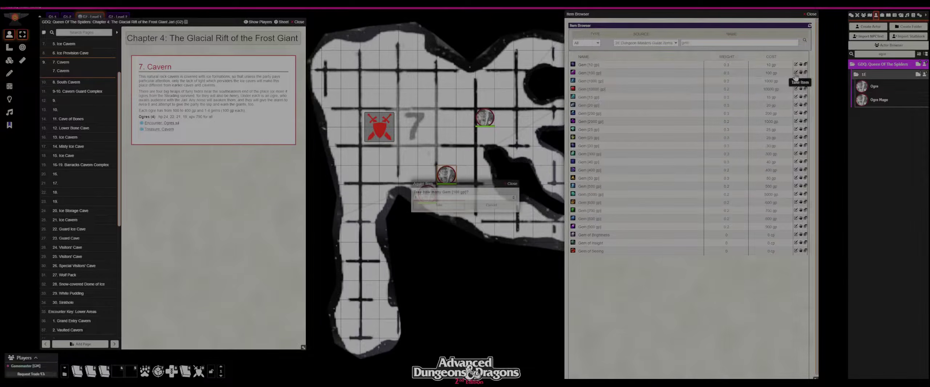
left_click(439, 205)
Step: Add one 300 gp, one 100 gp and one 200 gp gem to the southernmost ogre and close its sheet
double_click(428, 195)
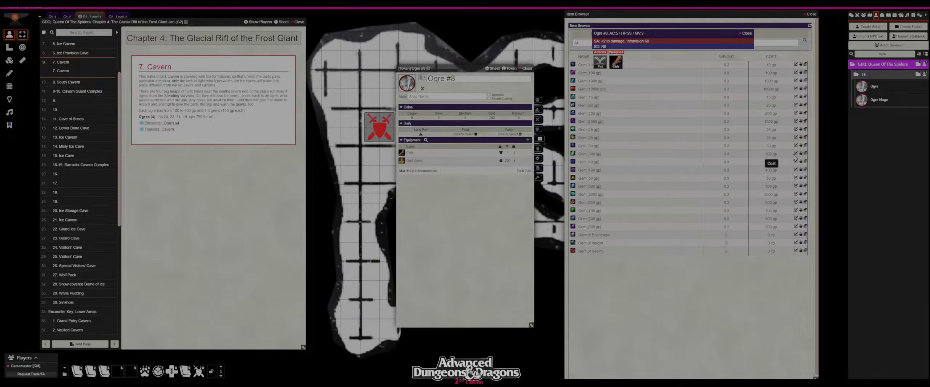
left_click_drag(801, 154, 492, 196)
left_click(439, 205)
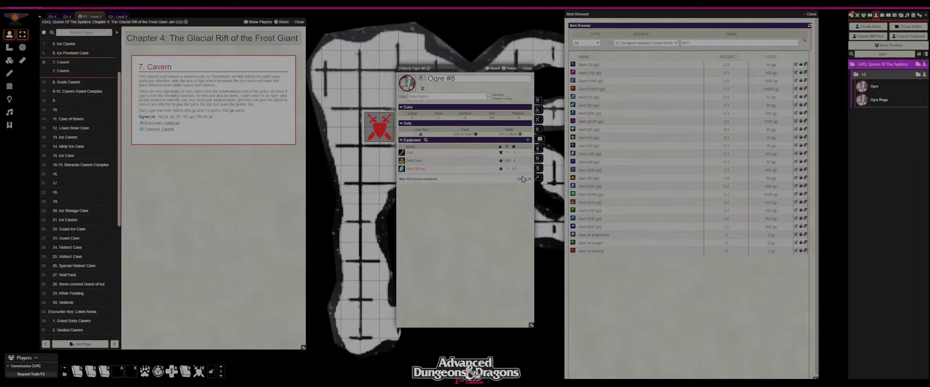
left_click_drag(801, 72, 472, 196)
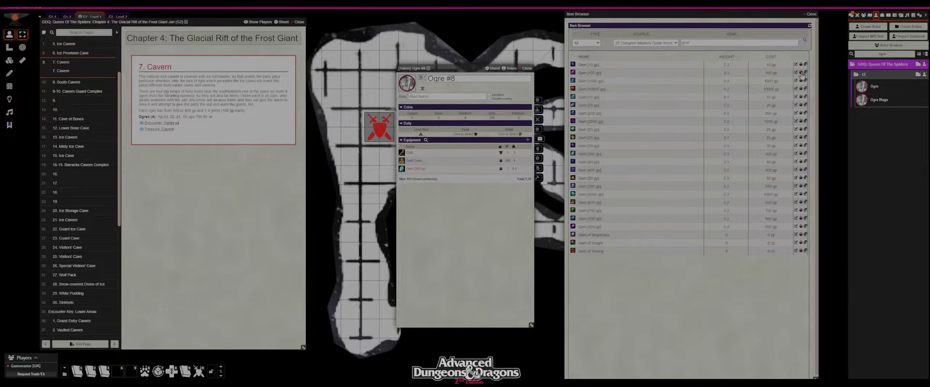
left_click(439, 205)
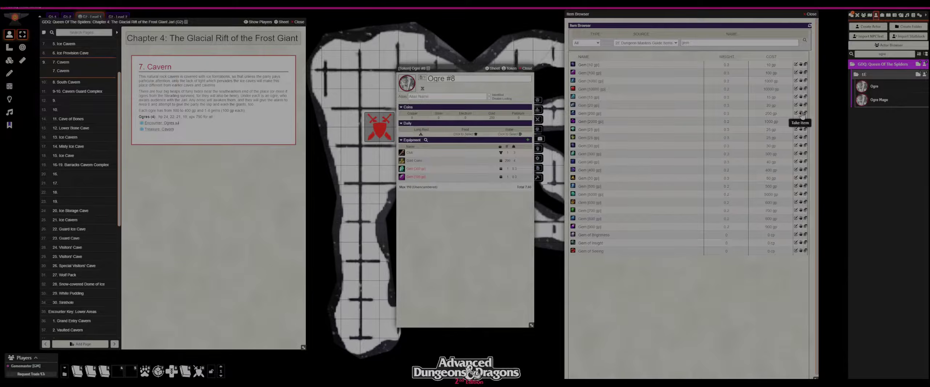
left_click_drag(800, 113, 475, 211)
left_click(433, 207)
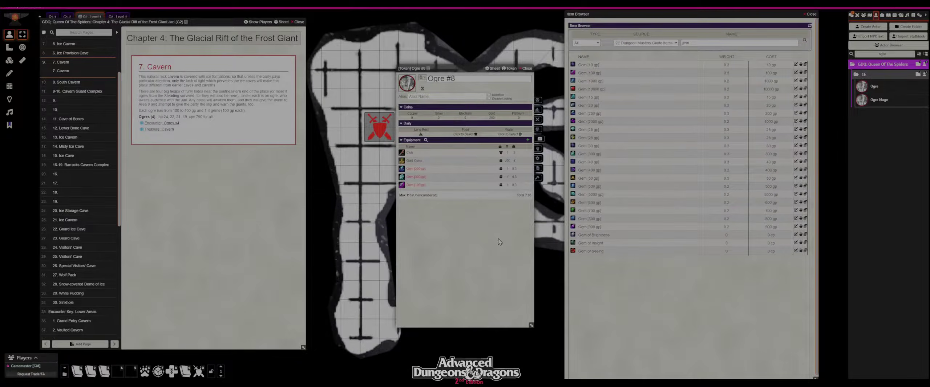
left_click(527, 69)
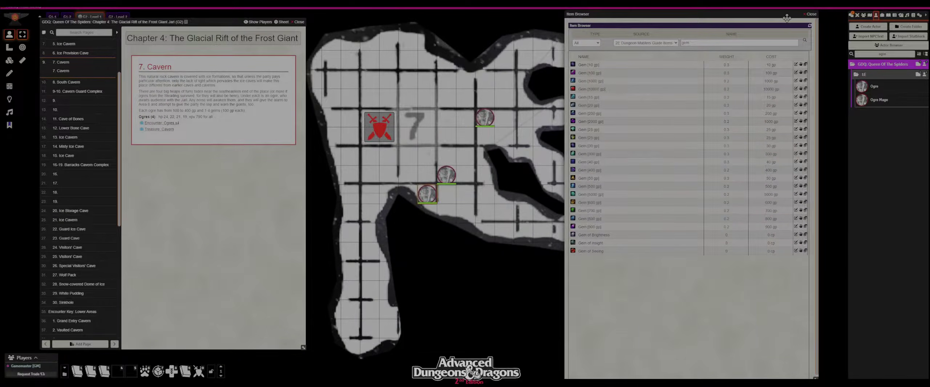
Step: Minimize the item browser, then delete the encounter and treasure links from journal page 7. Cavern and save it
double_click(761, 16)
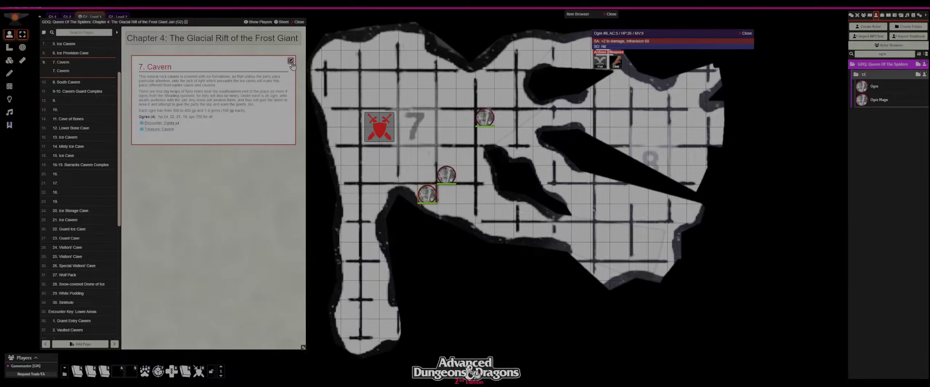
left_click(291, 61)
left_click_drag(486, 246, 378, 236)
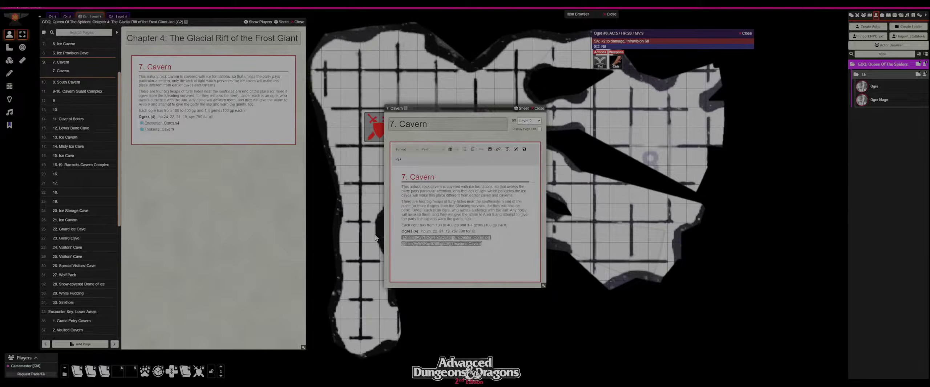
key("BackSpace")
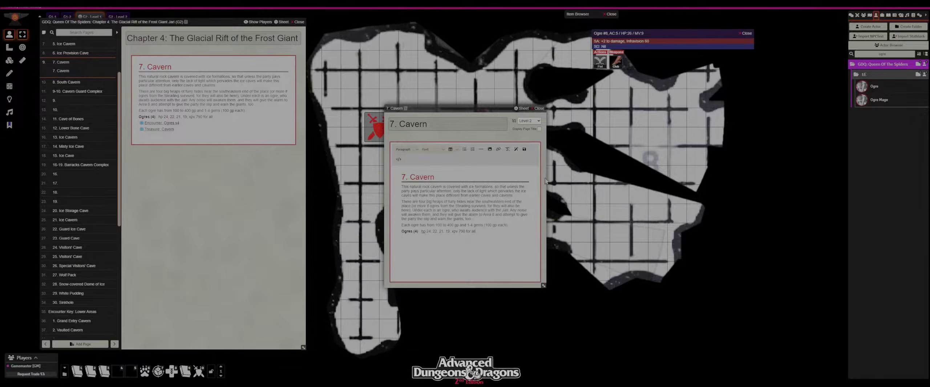
left_click(524, 150)
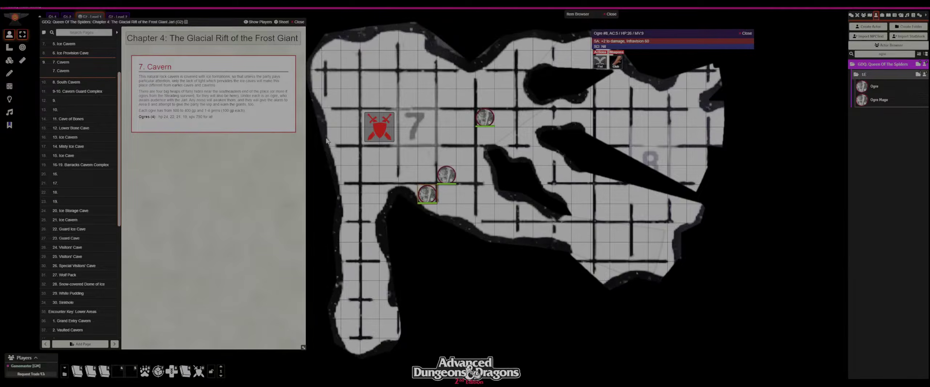
Step: Edit journal page 8. South Cavern, starting new paragraphs at the Chest #2 and Barrel #1 descriptions
left_click(115, 344)
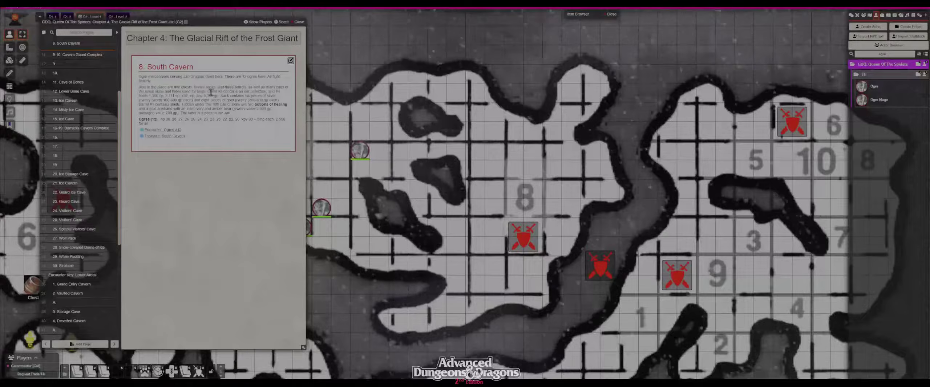
left_click(291, 61)
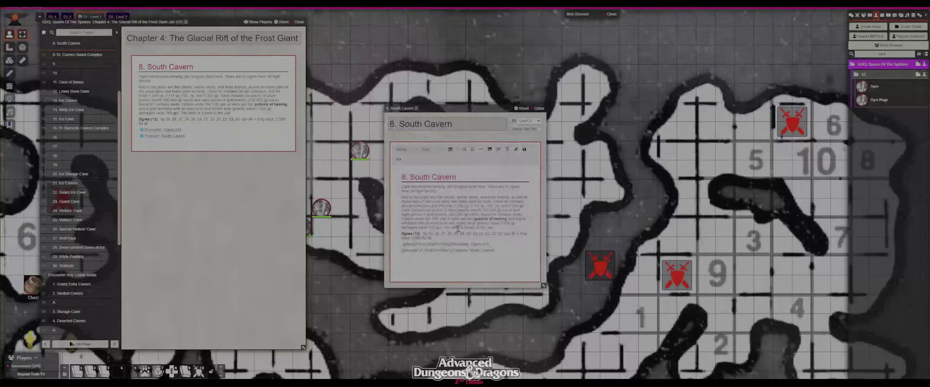
left_click(493, 203)
key("Return")
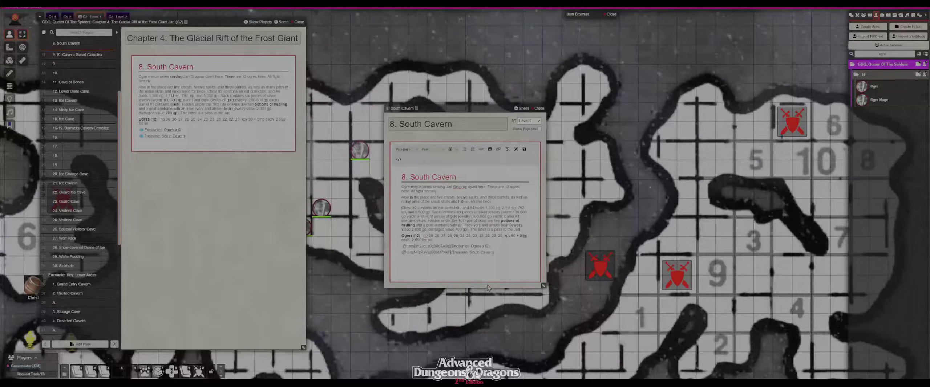
left_click(504, 216)
key("Return")
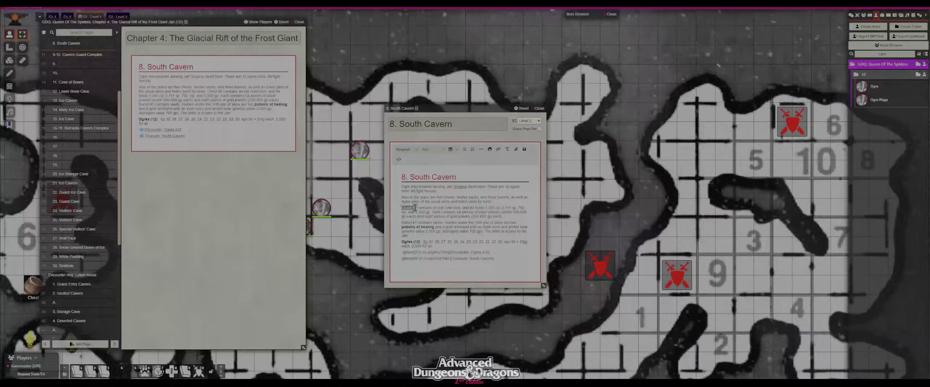
Step: Bold Chest #2, #4 holds and Barrel #1, separate the hidden treasure text into its own paragraph, and save the page
left_click_drag(415, 208, 418, 209)
left_click(476, 213)
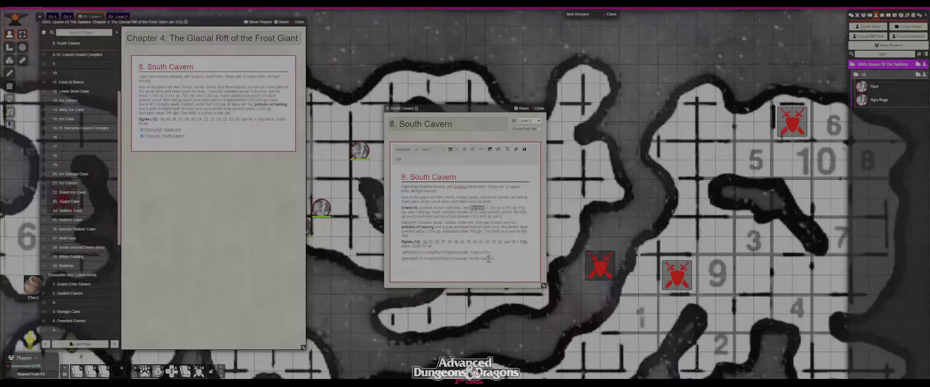
key("ctrl+b")
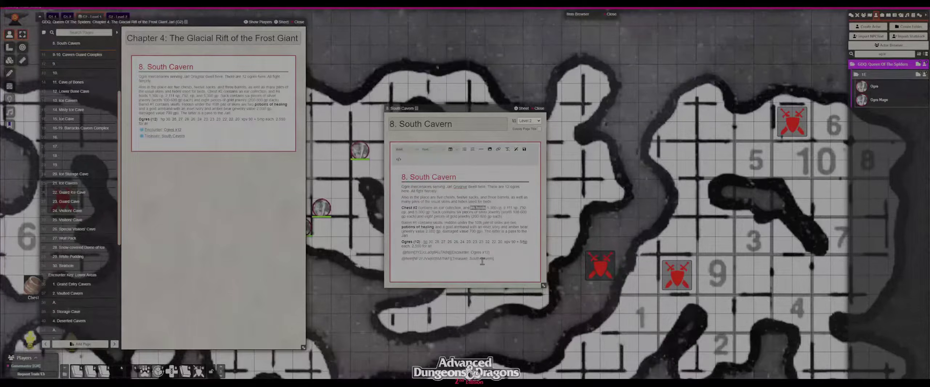
double_click(407, 221)
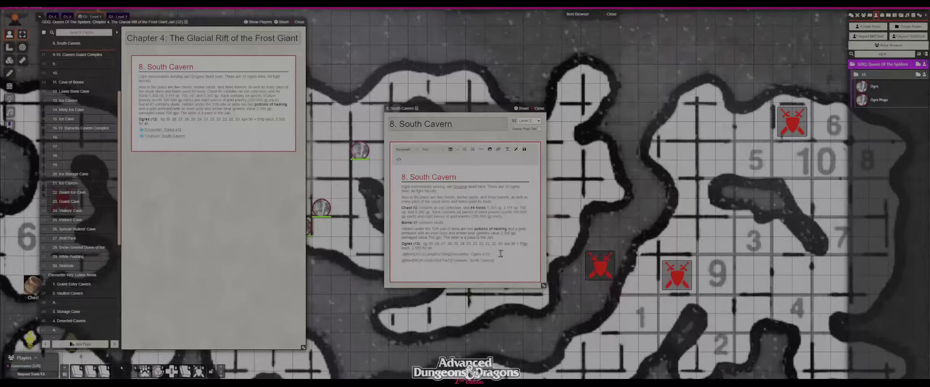
left_click_drag(477, 116, 433, 66)
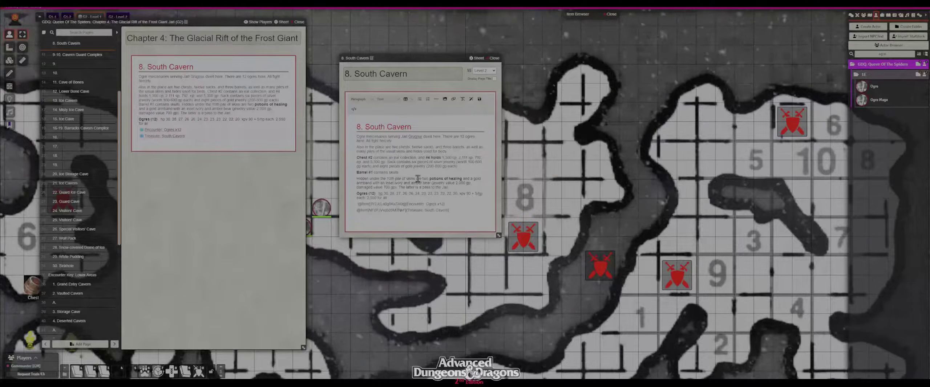
key("ctrl+s")
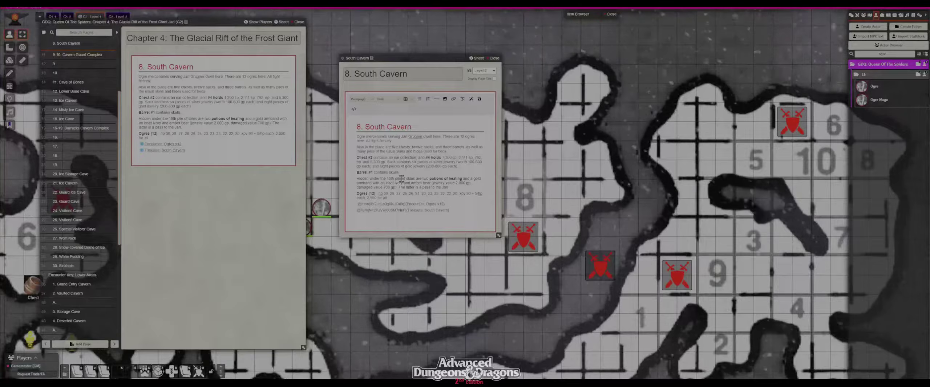
Step: Start a new paragraph at the sack description on the South Cavern page and bold the word Sack
left_click(387, 161)
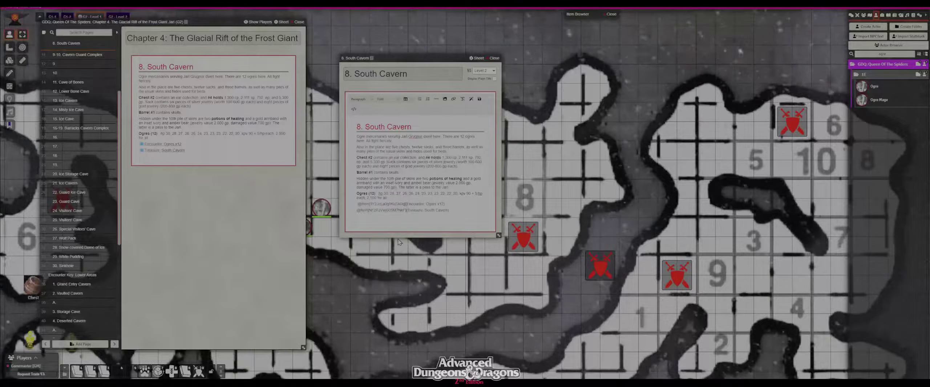
key("Return")
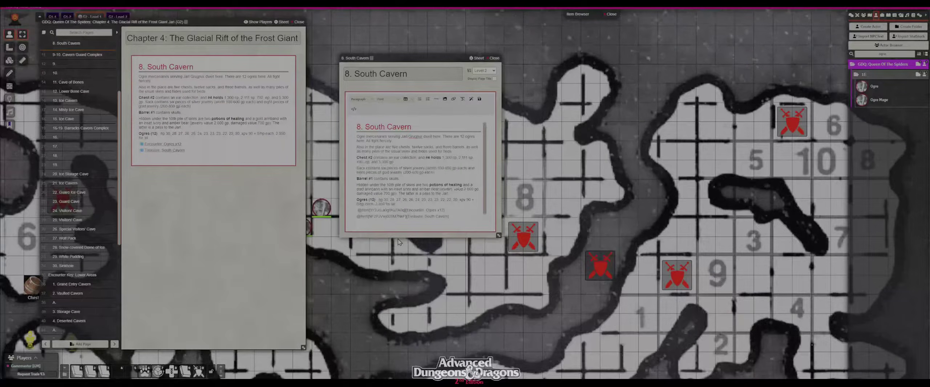
double_click(361, 169)
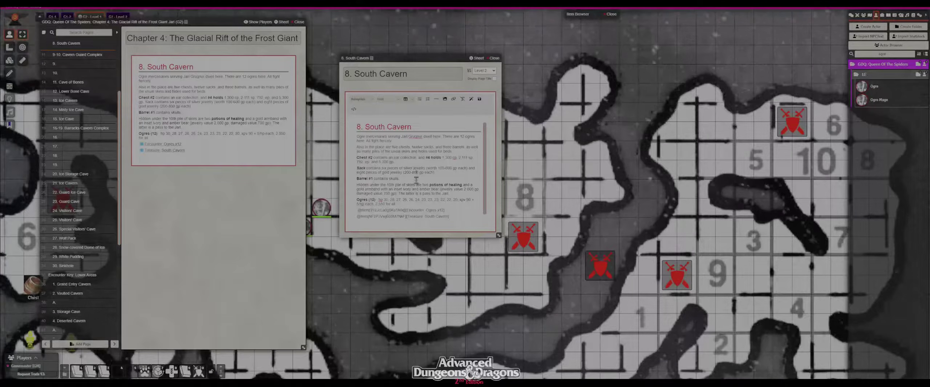
left_click(381, 170)
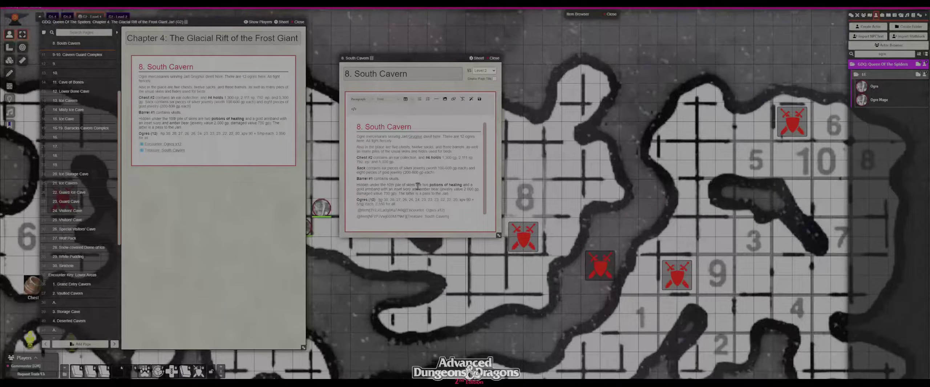
scroll(403, 189, "down", 1)
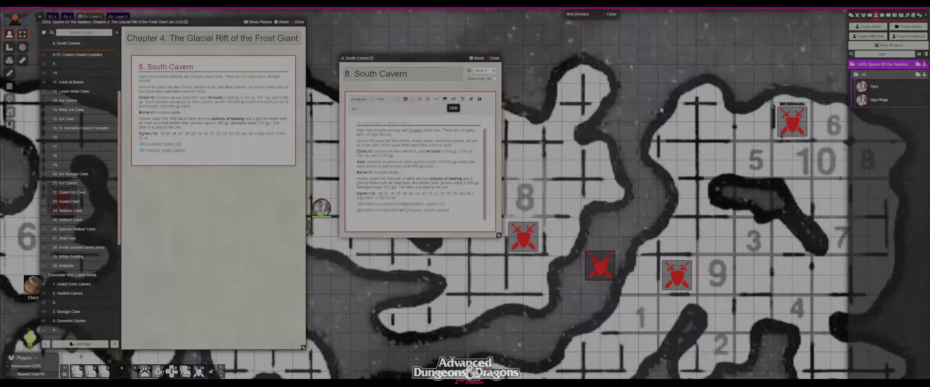
Step: Populate area 8 with Ogre tokens along the eastern wall, beside the western pillars and in the southern end
left_click_drag(796, 174, 892, 189)
left_click_drag(832, 140, 872, 122)
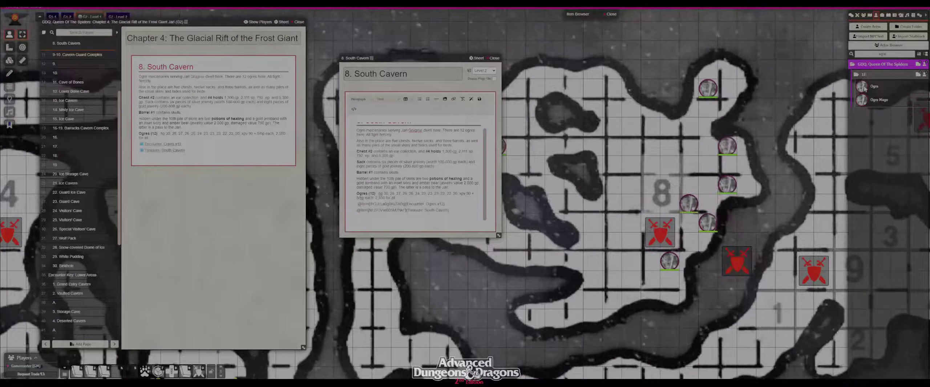
left_click_drag(873, 87, 612, 146)
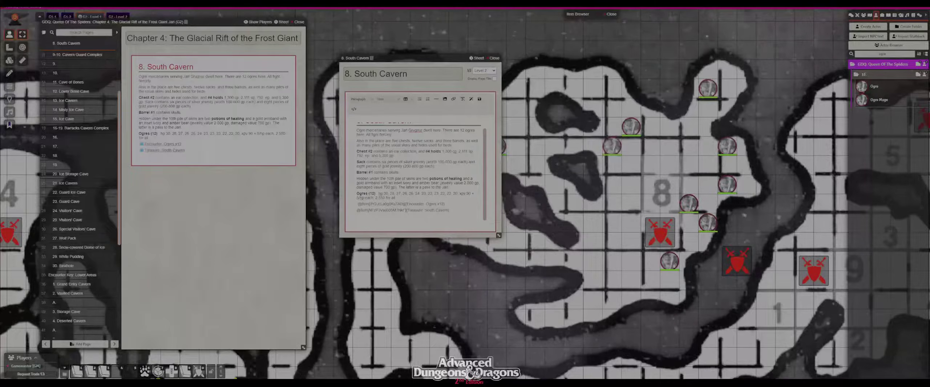
left_click_drag(874, 87, 612, 184)
left_click_drag(862, 92, 592, 222)
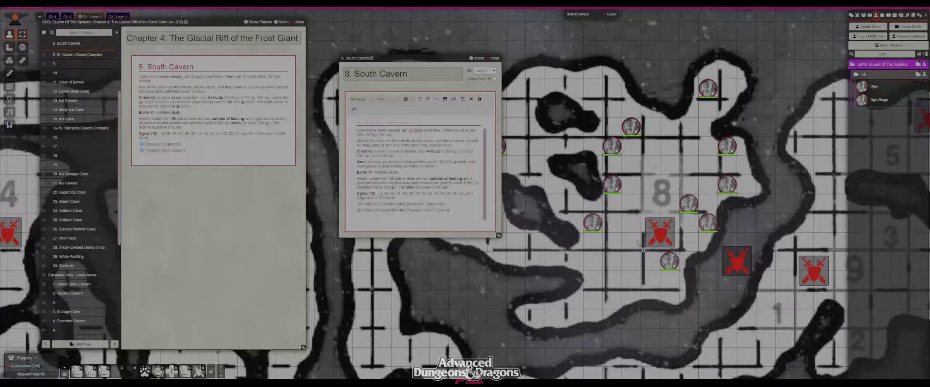
left_click_drag(874, 87, 592, 261)
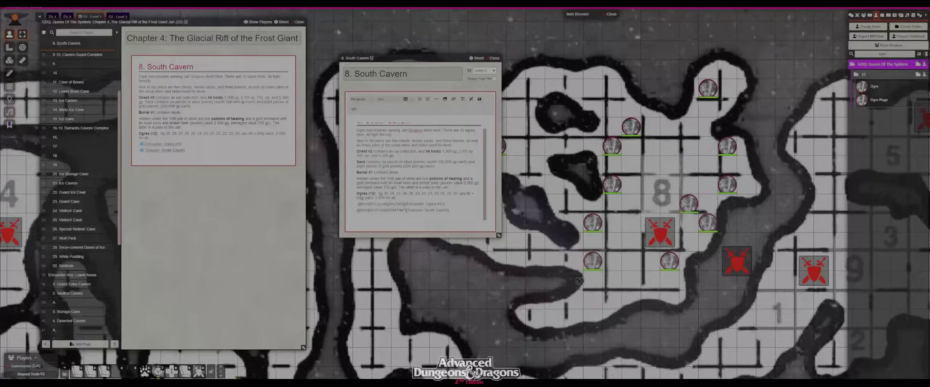
left_click_drag(861, 86, 582, 311)
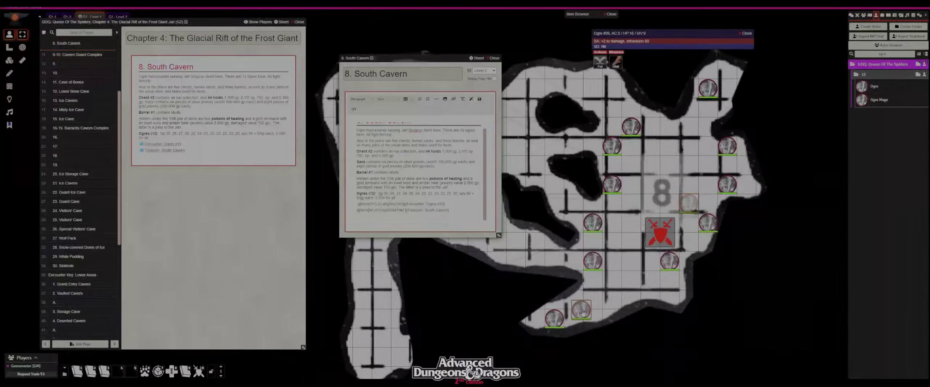
Step: Redistribute the ogre tokens so that twelve fill area 8, adding one near its southern wall
left_click(612, 279)
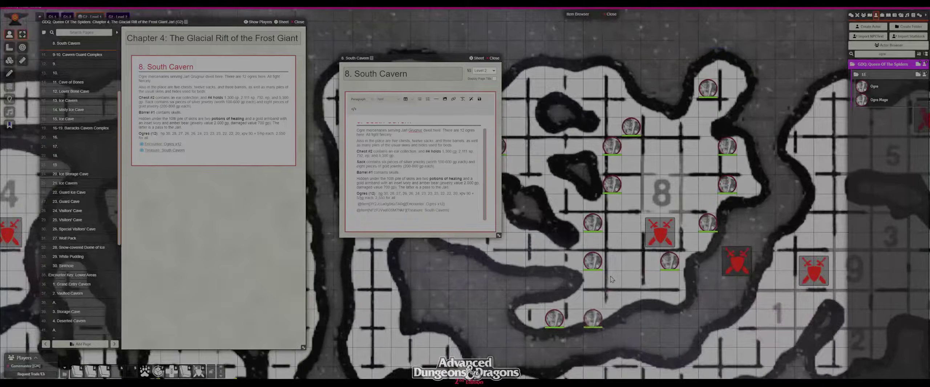
left_click_drag(862, 87, 655, 300)
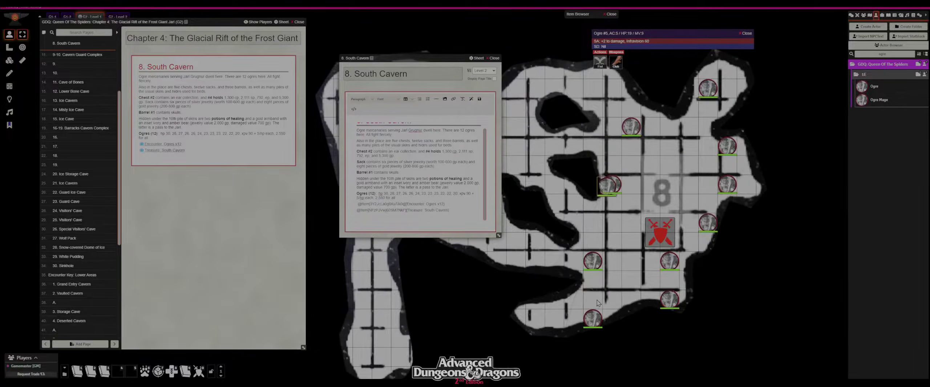
left_click(630, 284)
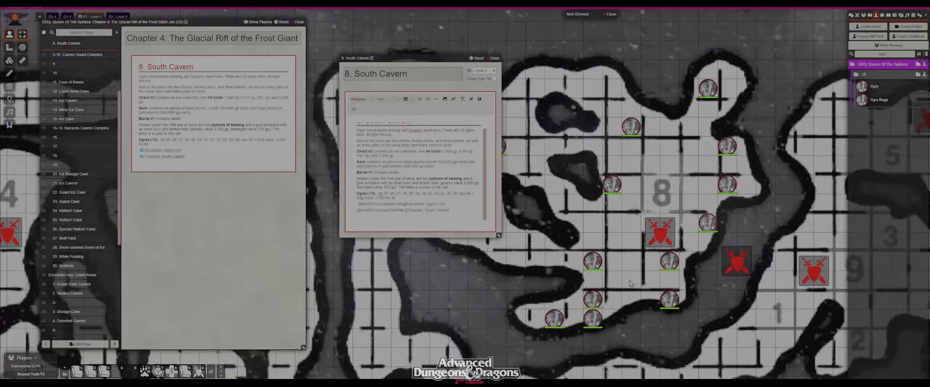
left_click_drag(630, 284, 607, 281)
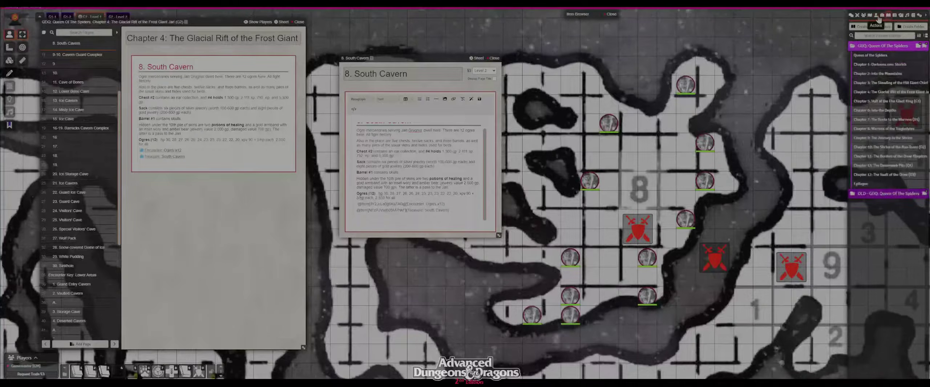
Step: Place a Chest between the southern ogres in area 8 and name both its actor and token Chest #2
left_click(877, 16)
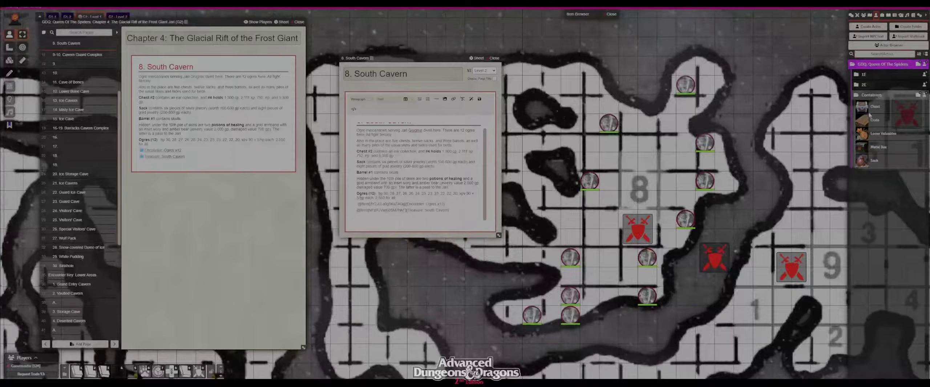
double_click(608, 299)
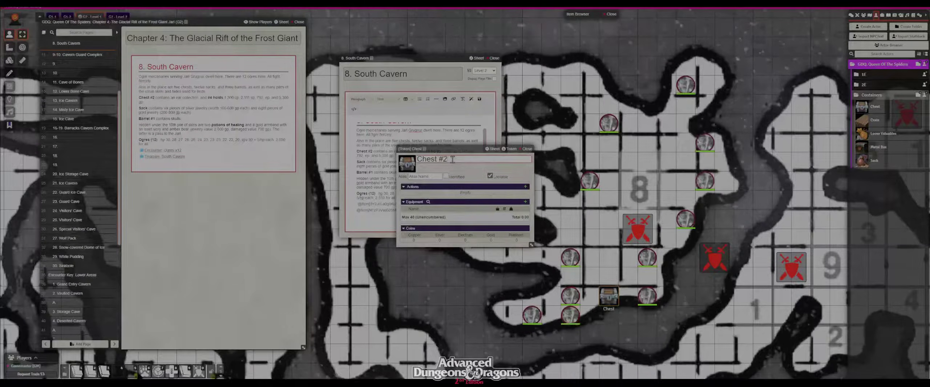
triple_click(463, 159)
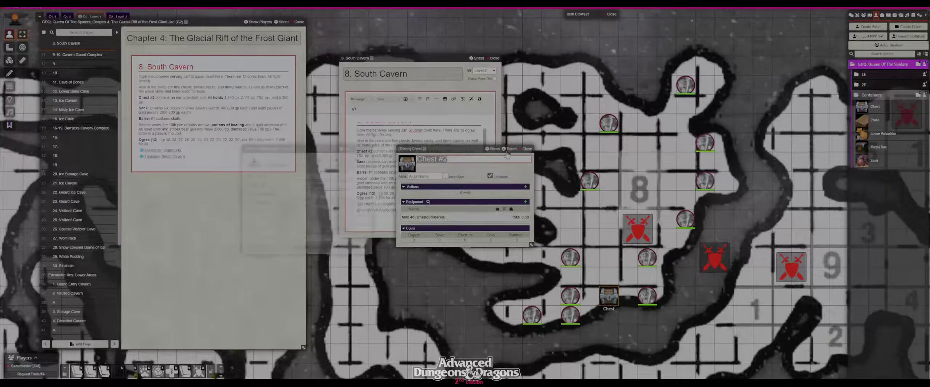
left_click(510, 148)
left_click(316, 176)
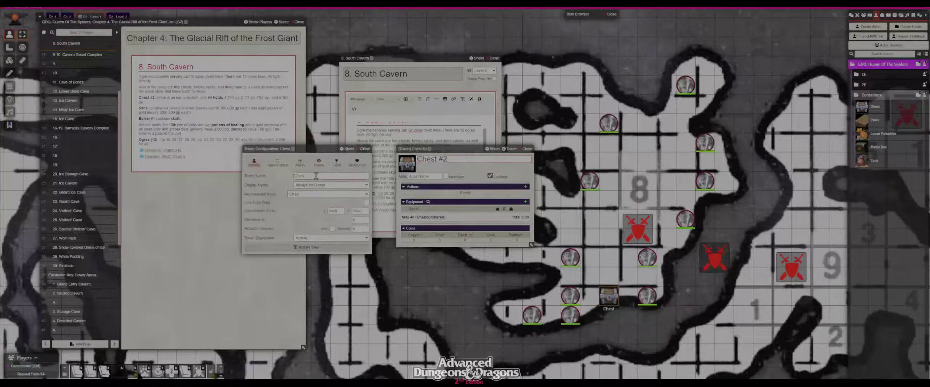
left_click(322, 250)
left_click(527, 149)
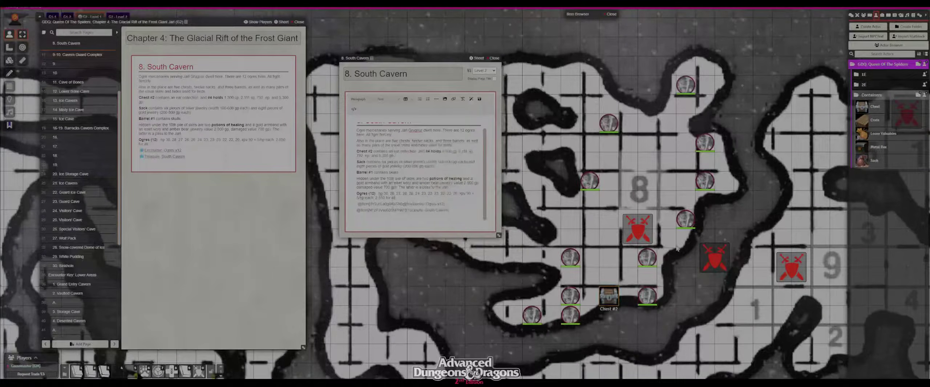
Step: Place a second Chest just north of Chest #2 in area 8 and name both its actor and token Chest #4
left_click_drag(875, 109, 610, 263)
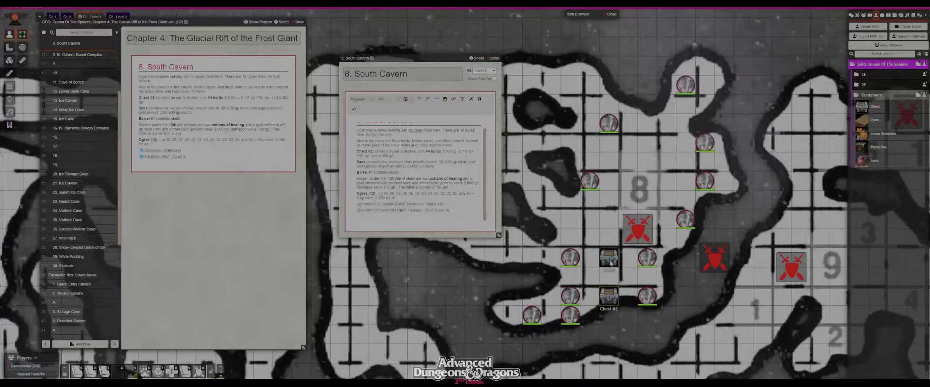
double_click(610, 262)
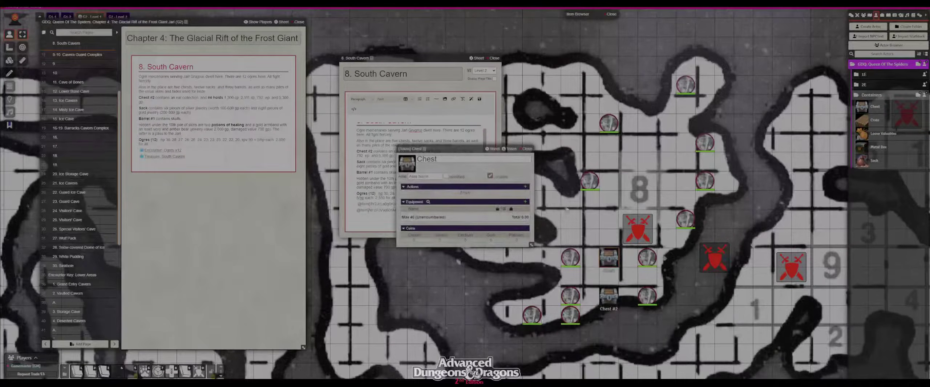
left_click(451, 159)
type("#2")
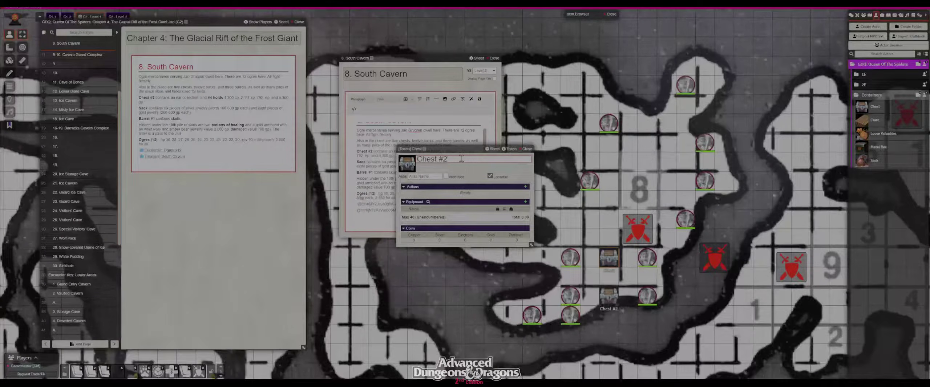
key("BackSpace")
type("4")
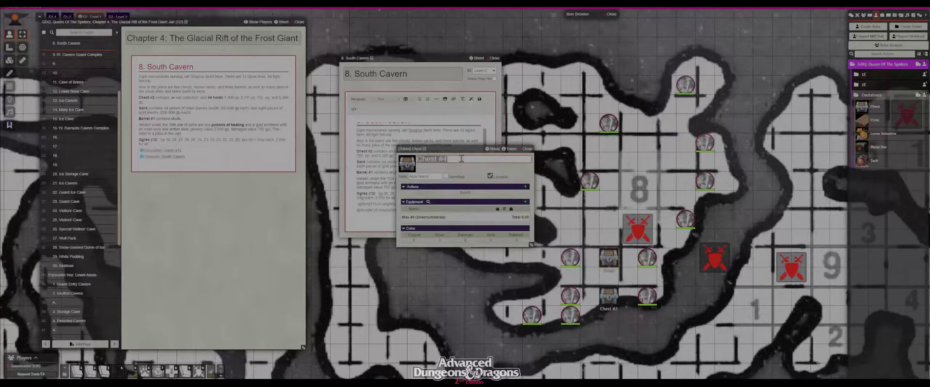
left_click(508, 150)
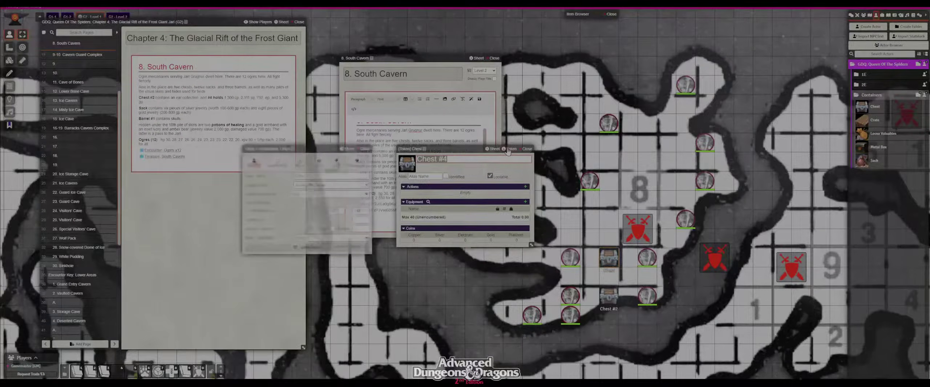
left_click(327, 250)
left_click(526, 149)
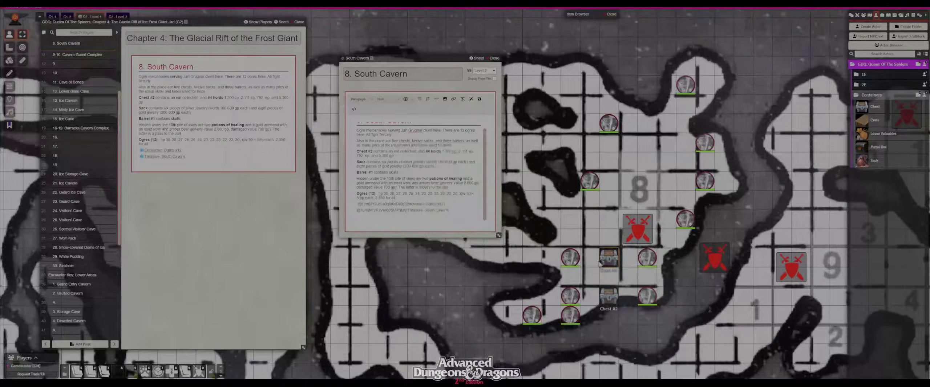
Step: Move both chests side by side into the rock south of area 8 and place a Sack beside them
left_click_drag(608, 296, 609, 335)
left_click_drag(613, 261, 635, 338)
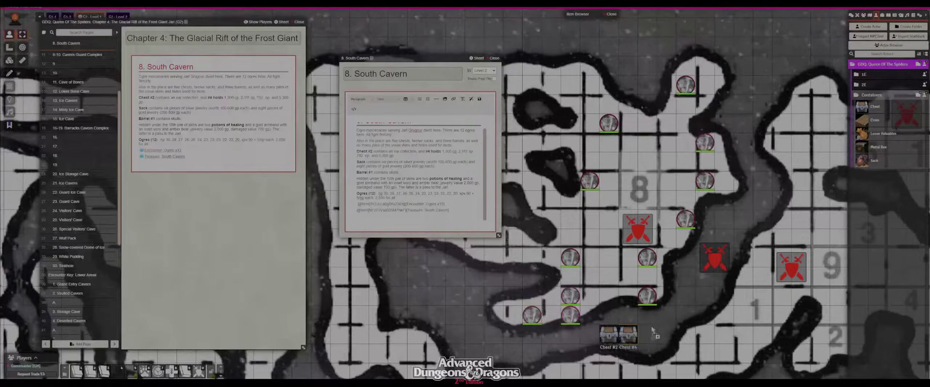
left_click_drag(652, 331, 650, 333)
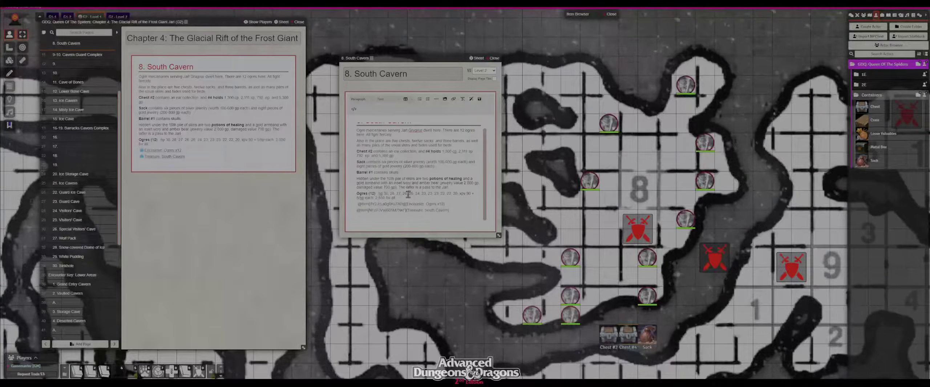
Step: Place Loose Valuables beside the chests and sack, and name both its actor and token Pile of Skins
left_click_drag(882, 135, 627, 315)
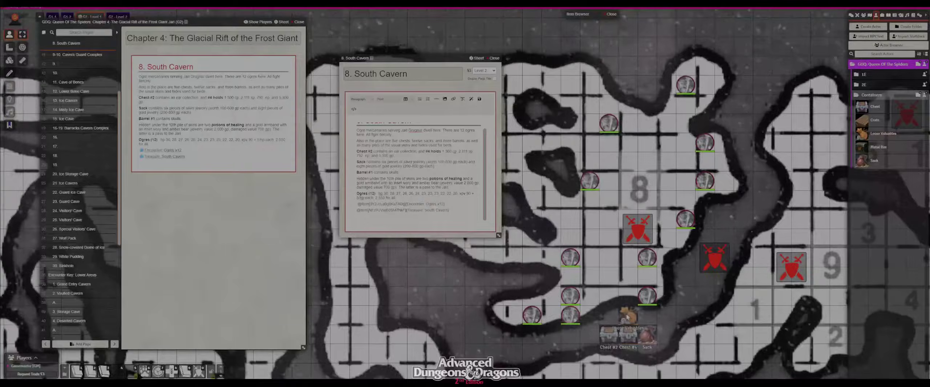
double_click(627, 315)
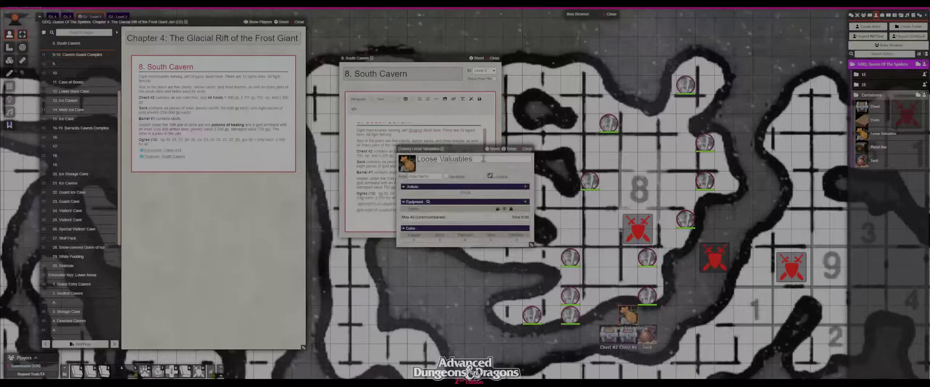
left_click_drag(462, 148, 591, 158)
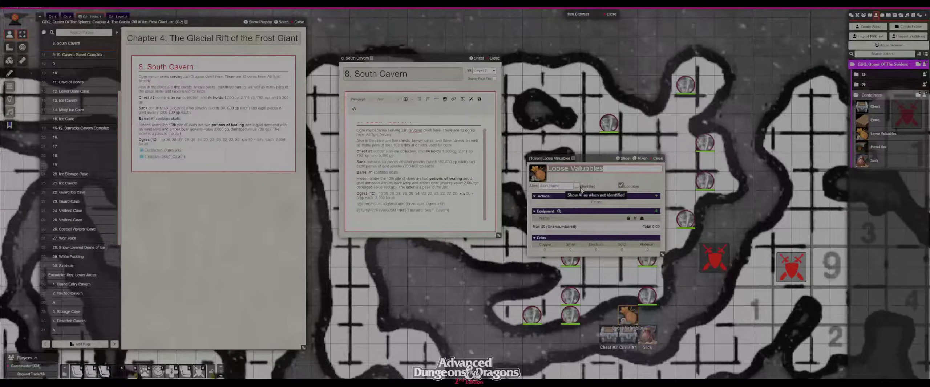
type("Pi")
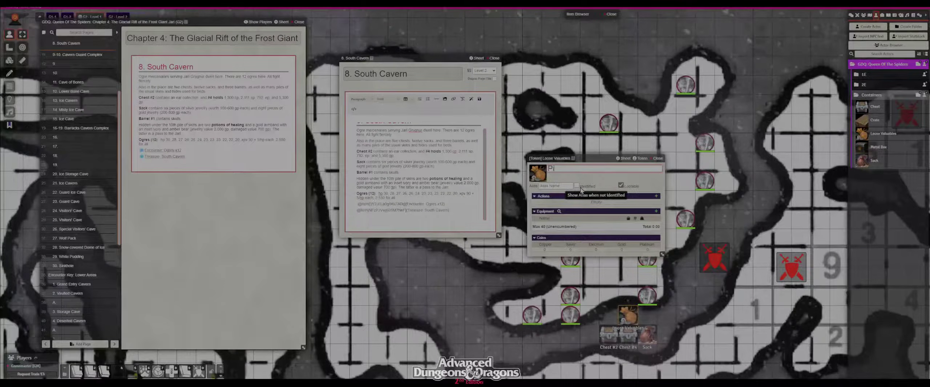
type("le of Skins")
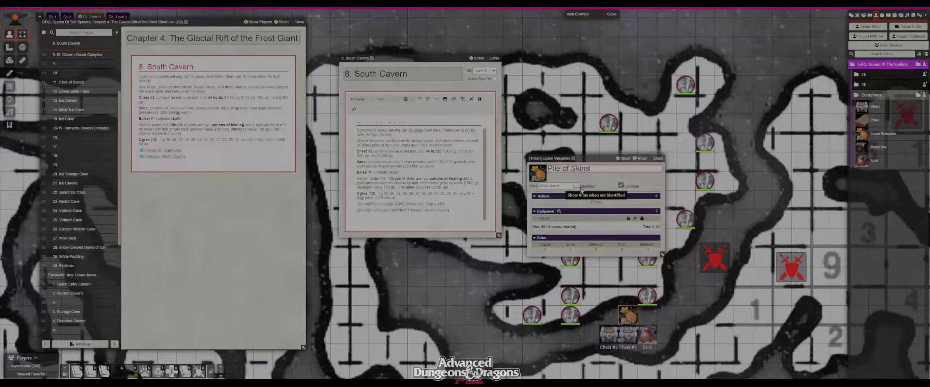
left_click(640, 158)
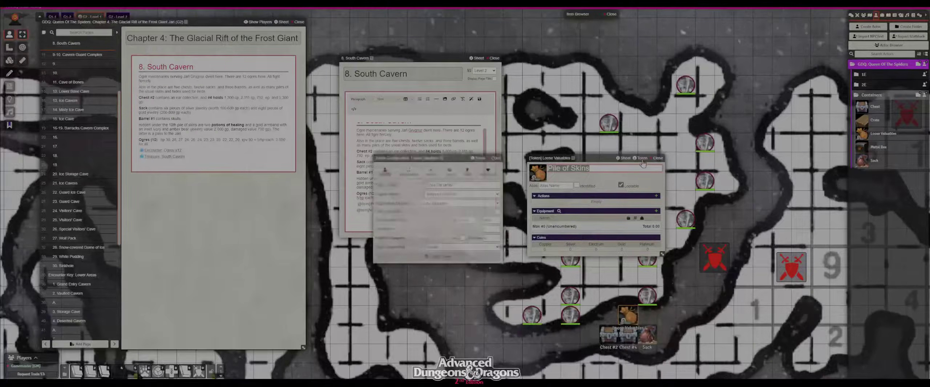
left_click_drag(463, 186, 414, 179)
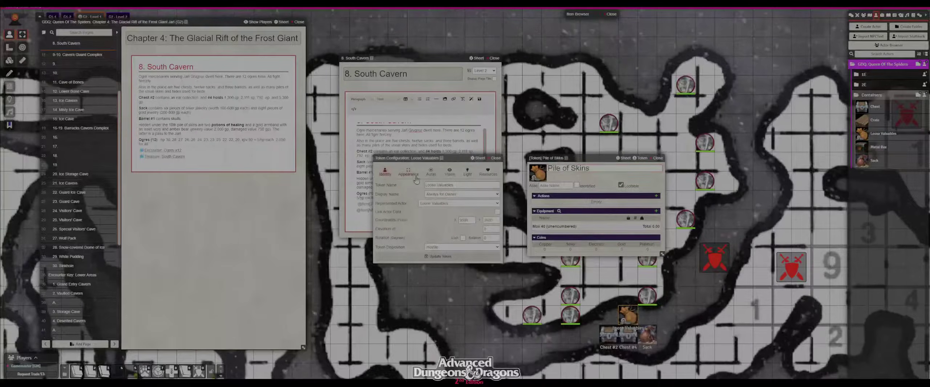
triple_click(459, 186)
key("ctrl+v")
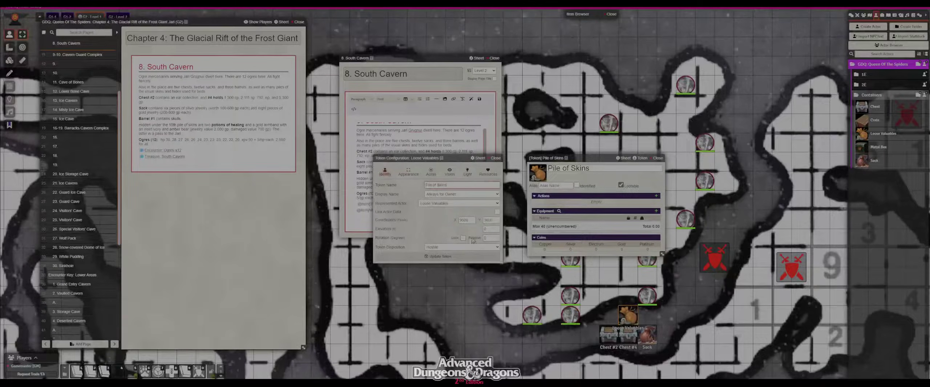
left_click(464, 257)
left_click(657, 158)
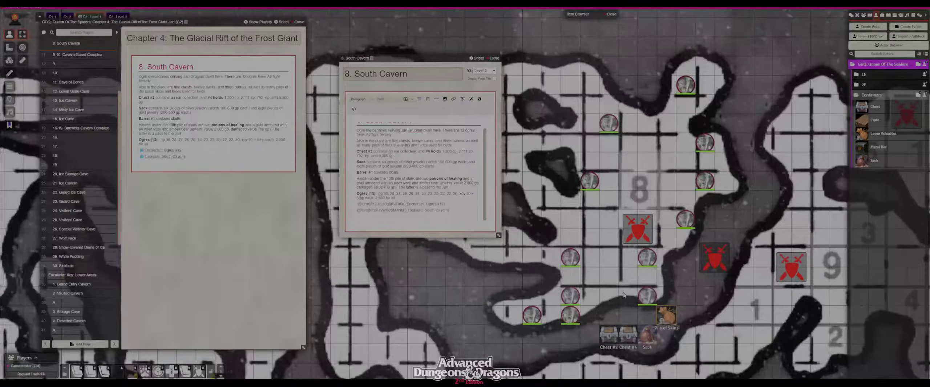
Step: With the item browser expanded and shortened to clear the tokens, delete the Chest #2 token and move Chest #4 into its spot
double_click(579, 14)
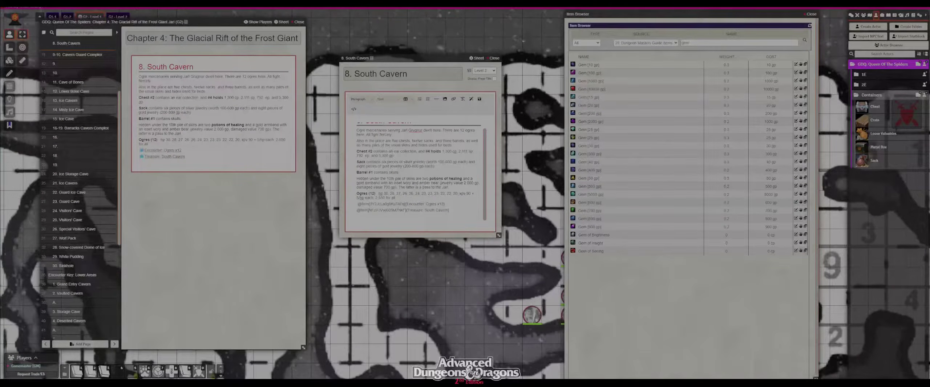
left_click_drag(815, 377, 810, 264)
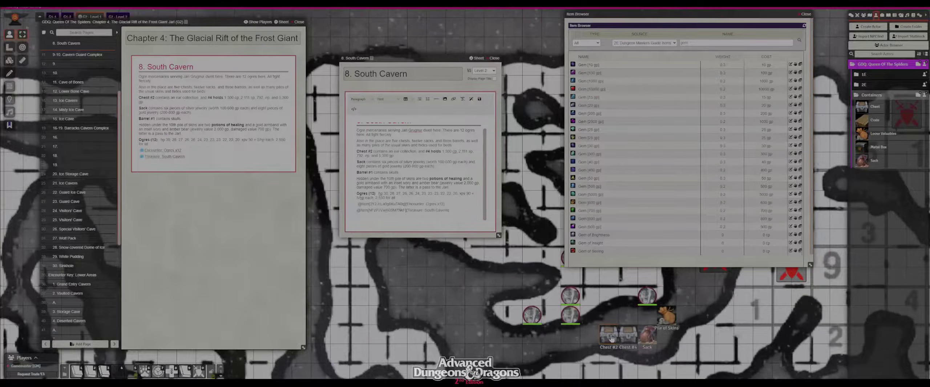
key("Delete")
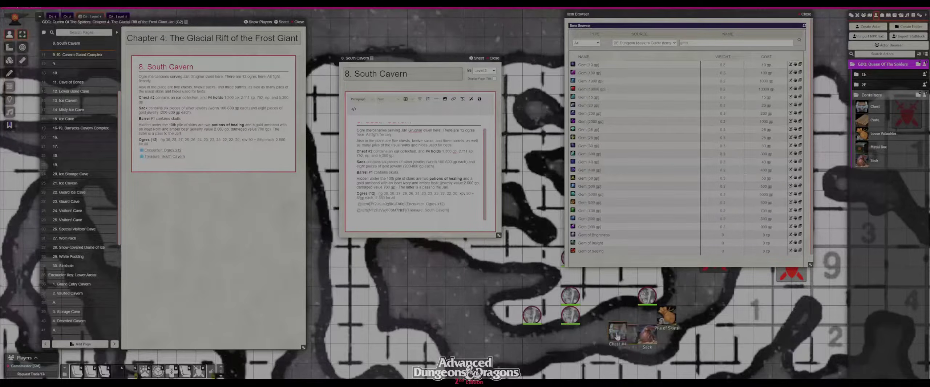
left_click_drag(618, 336, 610, 340)
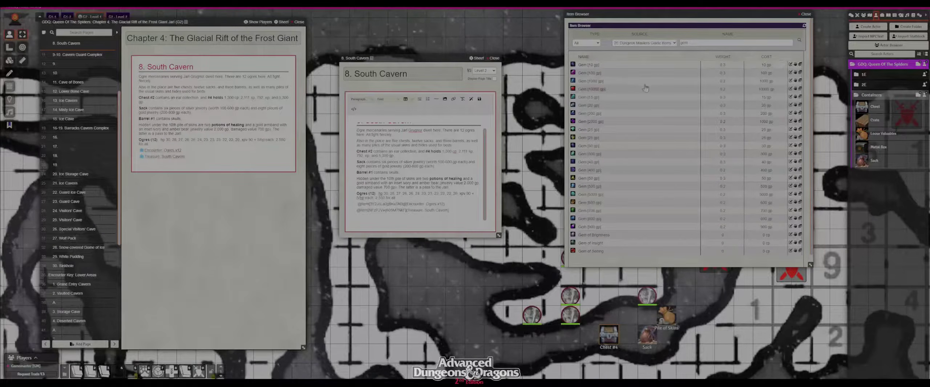
Step: Filter the item browser to Currency without a name search and add Copper, Silver, Electrum and Gold Coins to Chest #4
left_click(589, 91)
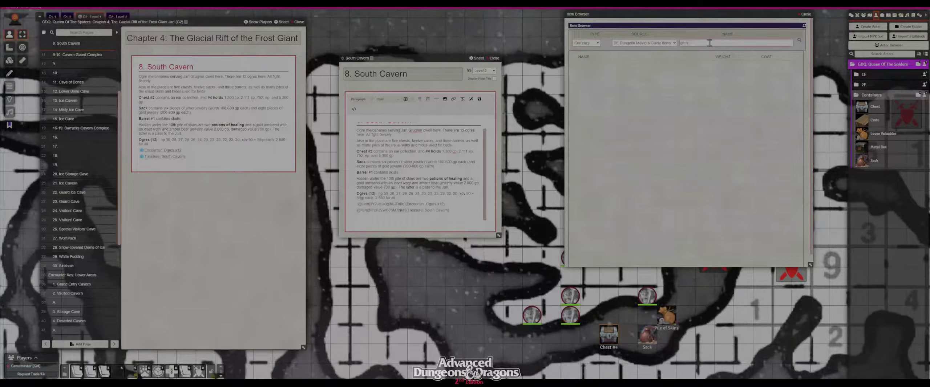
key("BackSpace")
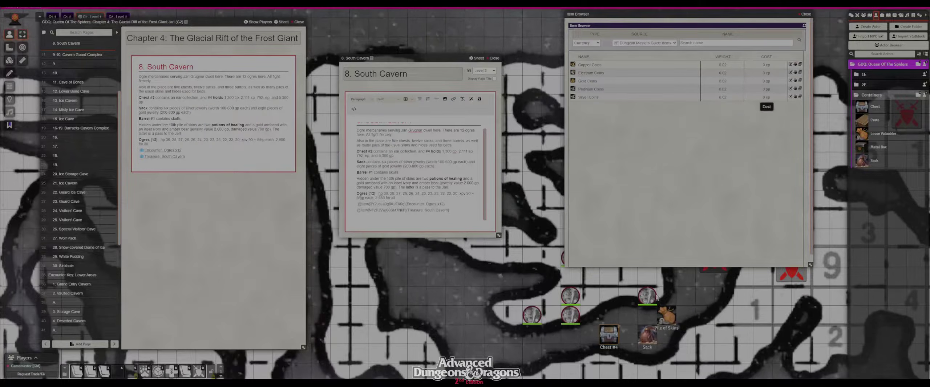
double_click(604, 340)
left_click_drag(466, 149, 470, 284)
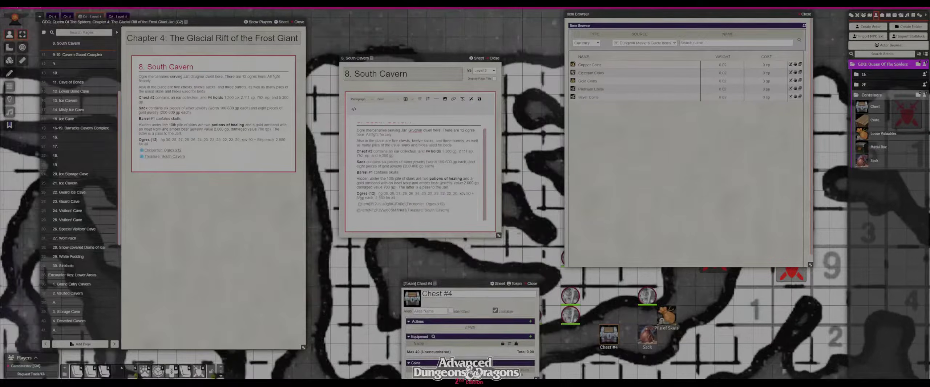
left_click(795, 64)
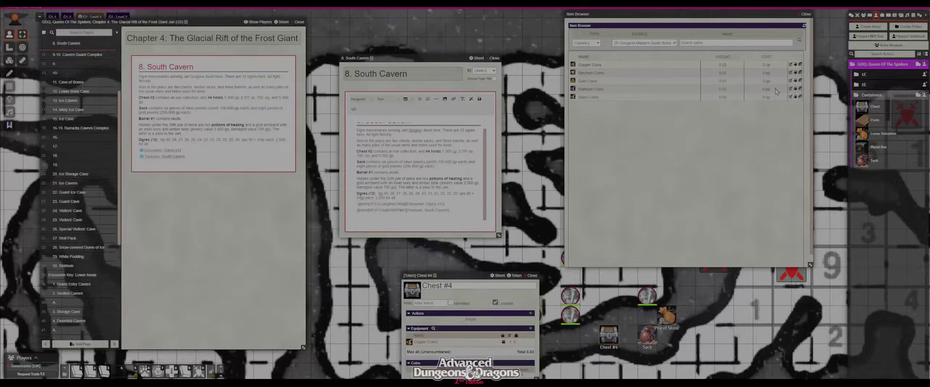
left_click(795, 98)
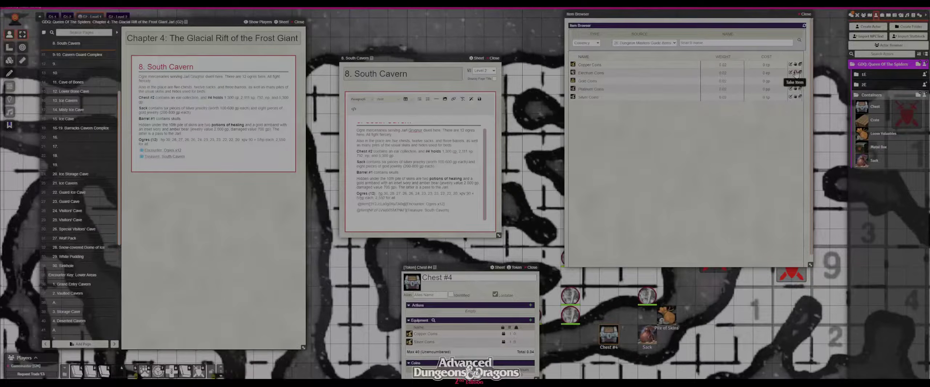
left_click(795, 73)
left_click(795, 81)
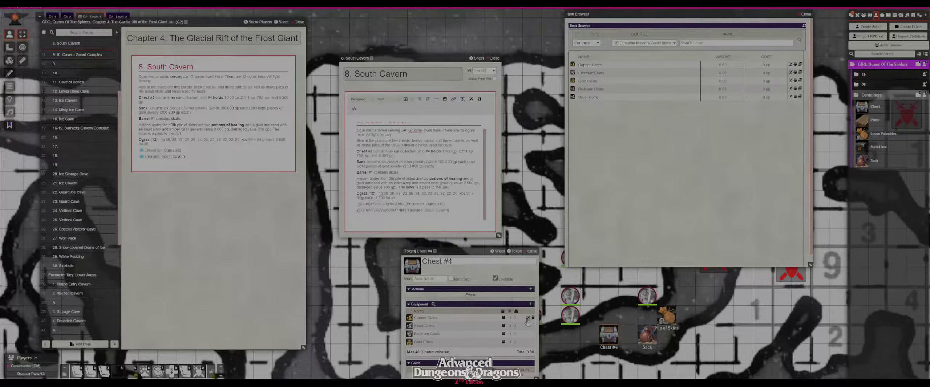
Step: Set the quantity of Copper Coins in Chest #4 to 1300
left_click(528, 318)
left_click_drag(476, 119, 589, 109)
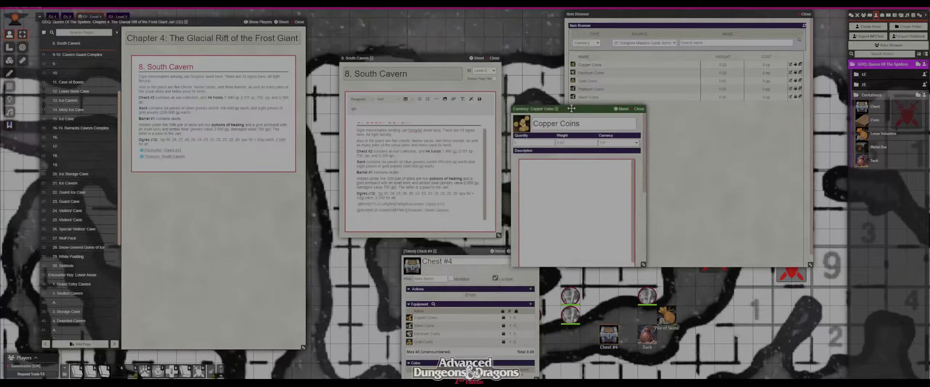
left_click(527, 143)
type("300")
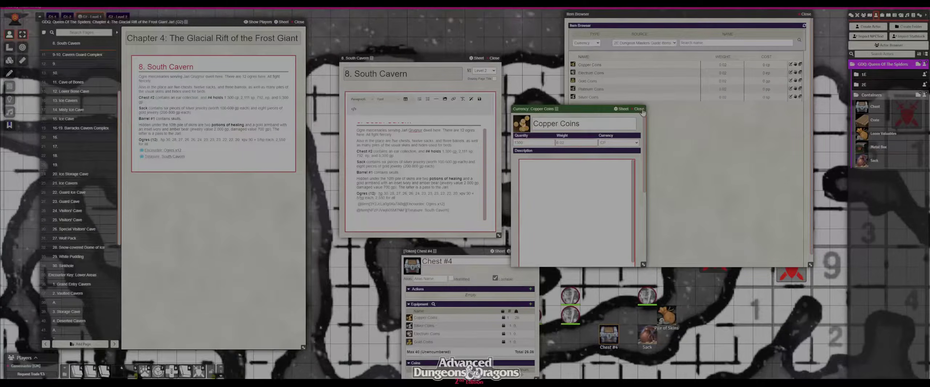
left_click(640, 109)
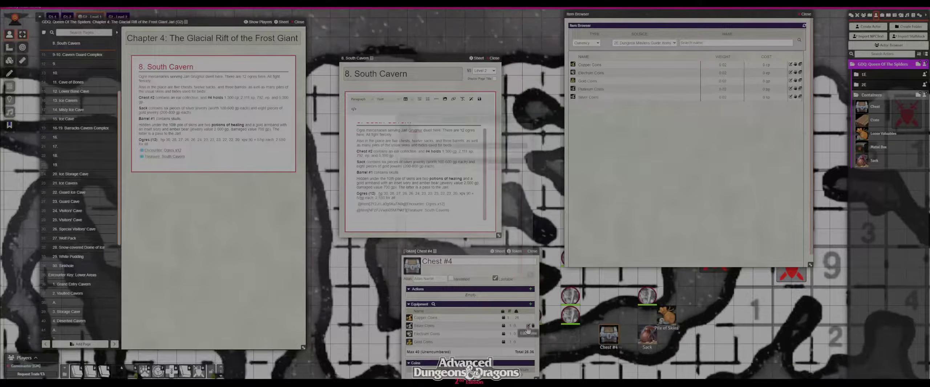
Step: Set the quantity of Silver Coins in Chest #4 to 2111
left_click(528, 326)
left_click_drag(468, 112, 587, 113)
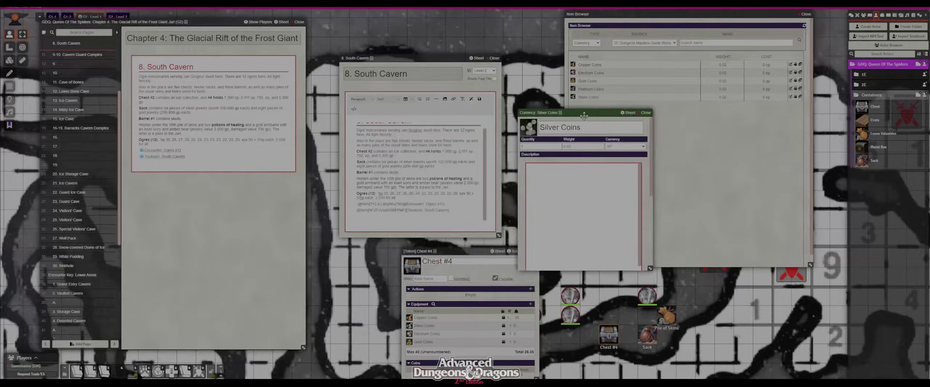
type("2111")
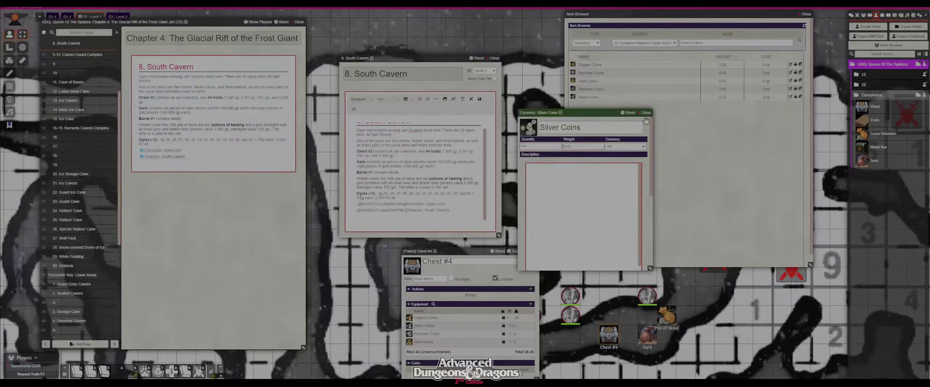
left_click(646, 113)
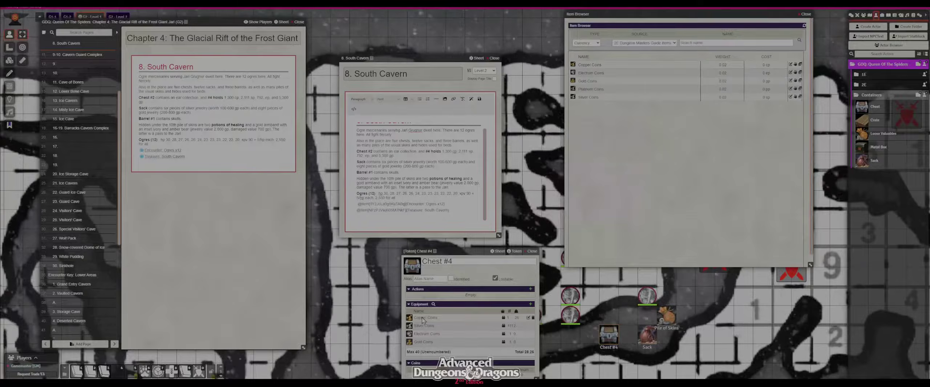
left_click(528, 327)
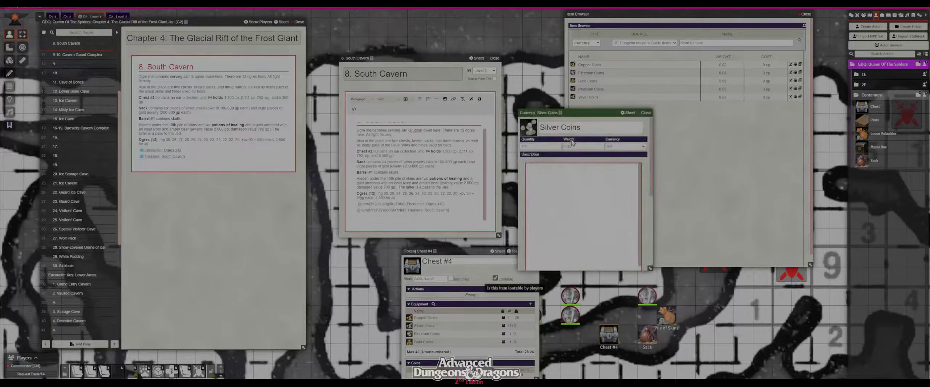
type("2111")
key("Tab")
left_click(645, 113)
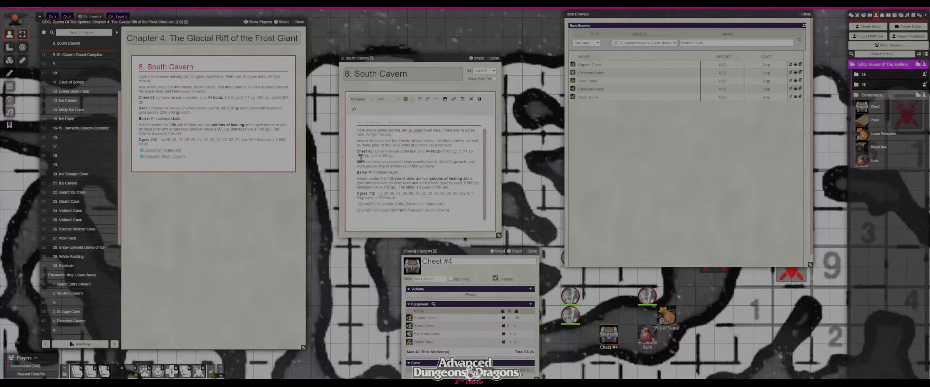
Step: Set the quantities in Chest #4 to 792 Electrum Coins and 5300 Gold Coins, and close the chest's sheet
left_click(529, 335)
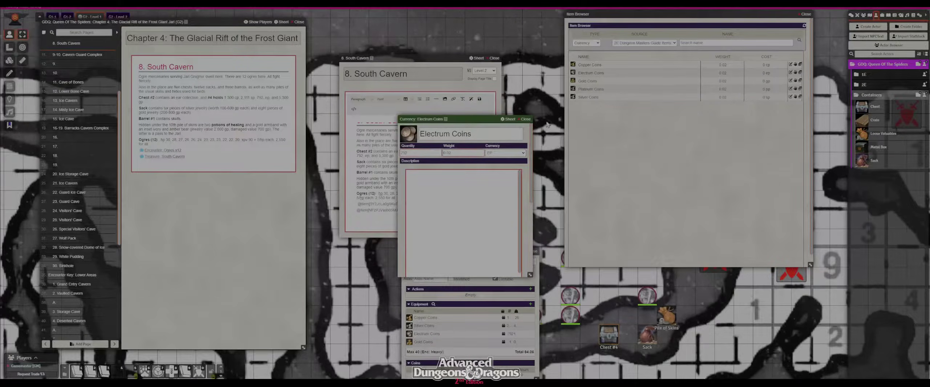
left_click(525, 120)
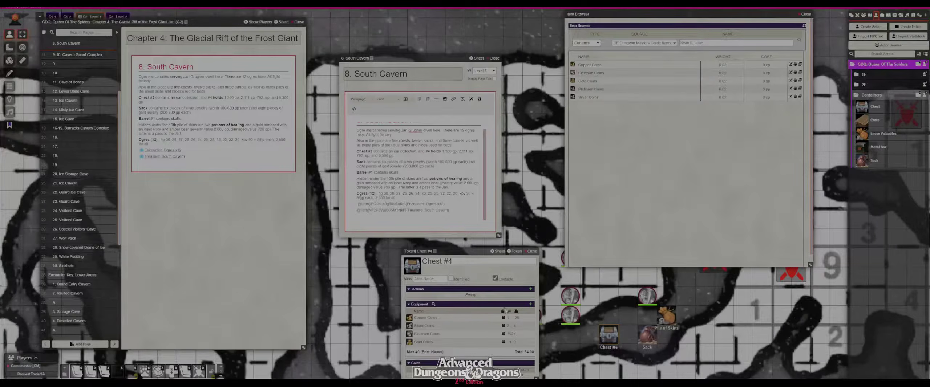
left_click(528, 342)
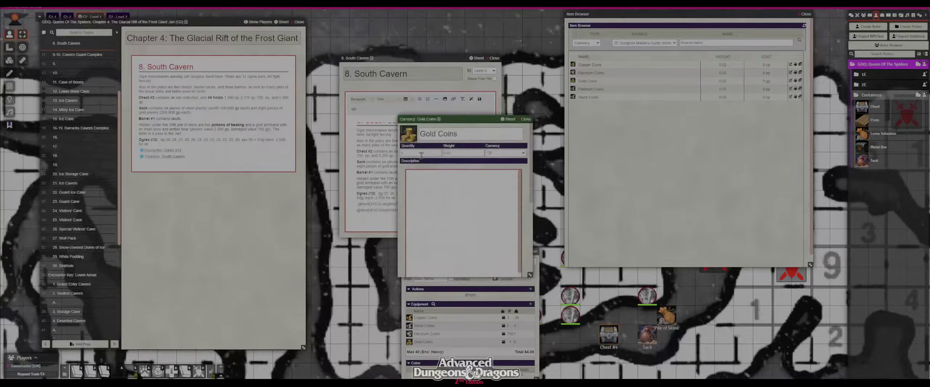
type("5300")
key("Return")
left_click(525, 120)
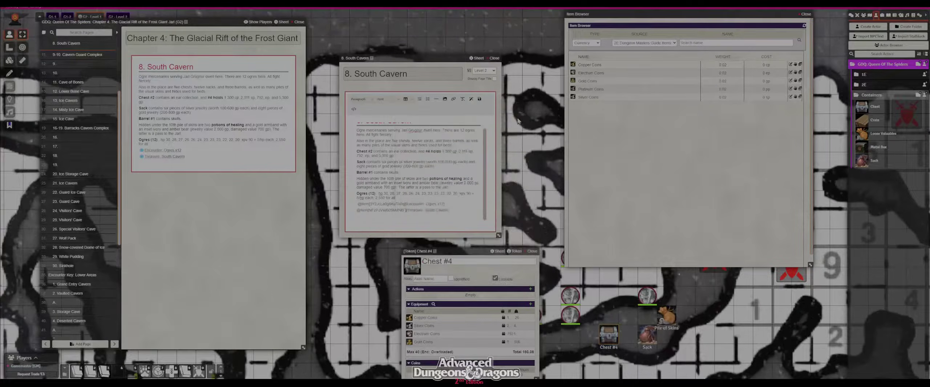
left_click(534, 251)
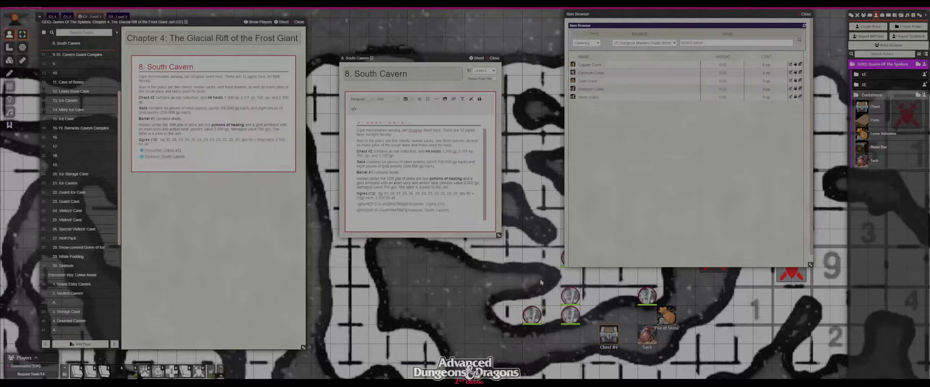
Step: Open the Sack token's sheet clear of the journal editor and search all item types in the item browser for "jewel"
double_click(647, 336)
left_click_drag(452, 152, 414, 246)
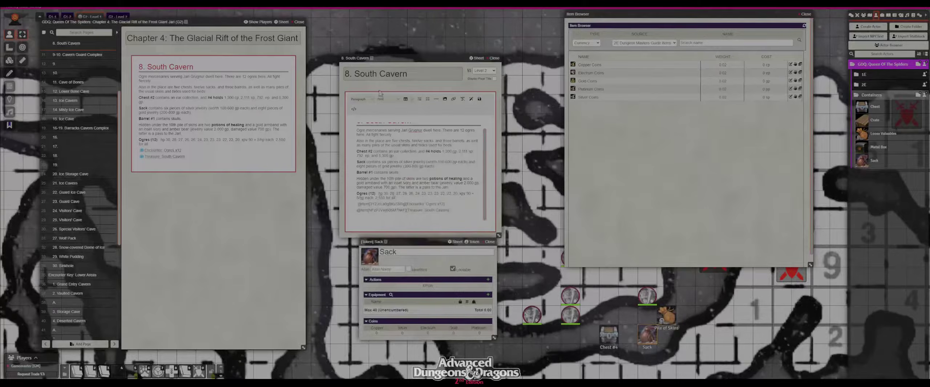
left_click_drag(403, 59, 260, 46)
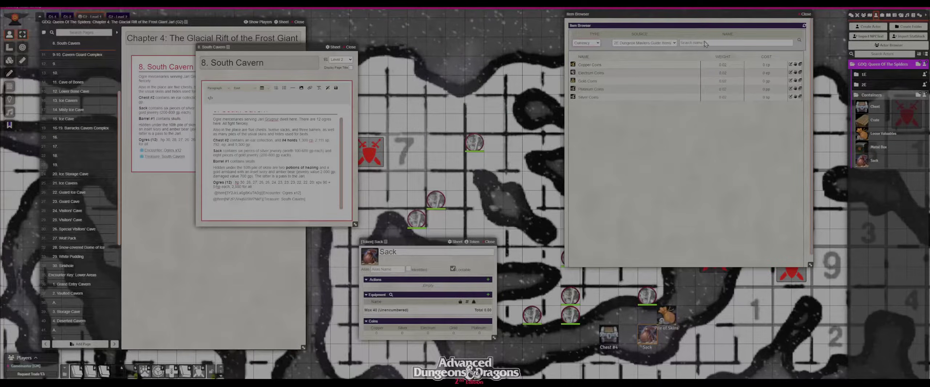
type("levit")
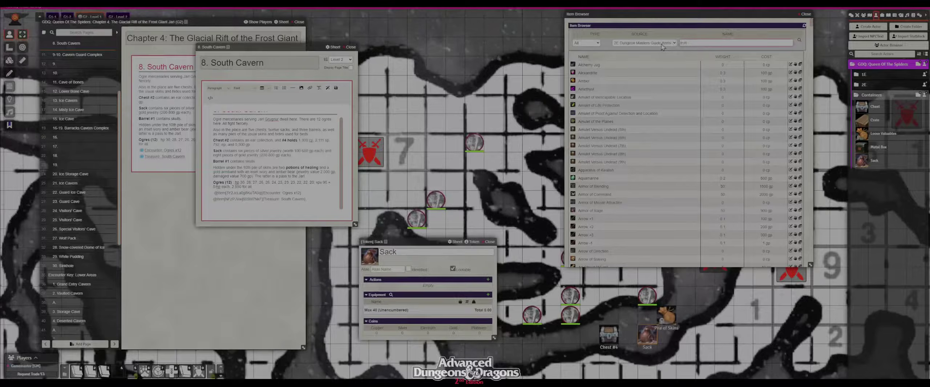
type("el")
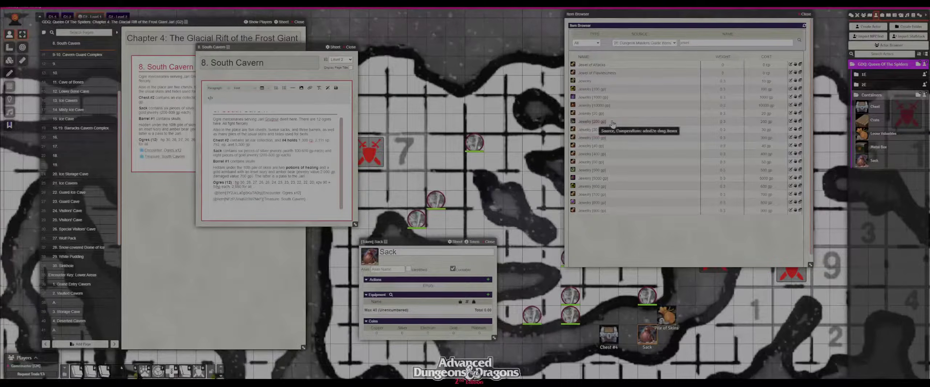
Step: Add the silver jewelry to the Sack: two Jewelry (100 gp) items, plus Jewelry (200 gp) and Jewelry (600 gp)
left_click(796, 90)
type("2")
left_click(438, 205)
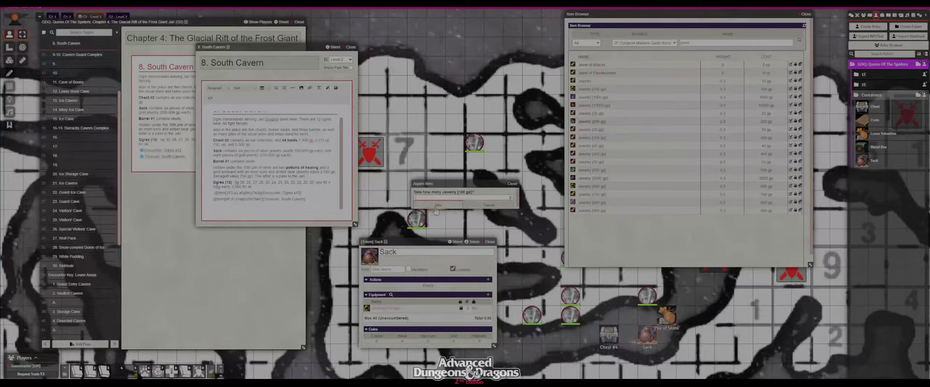
left_click(799, 122)
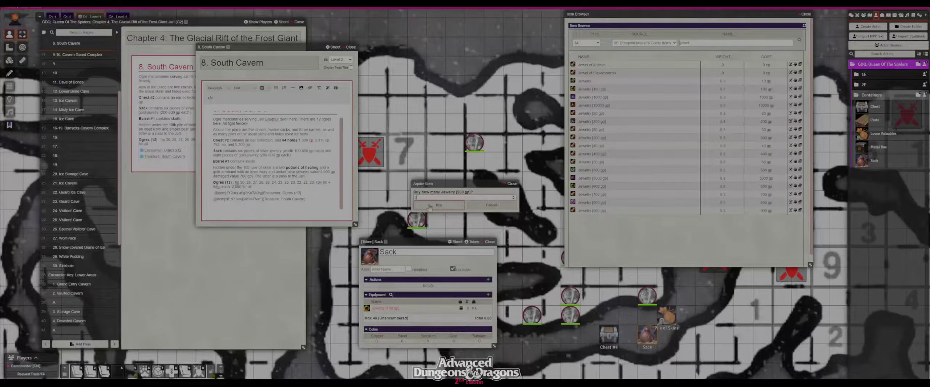
left_click(434, 205)
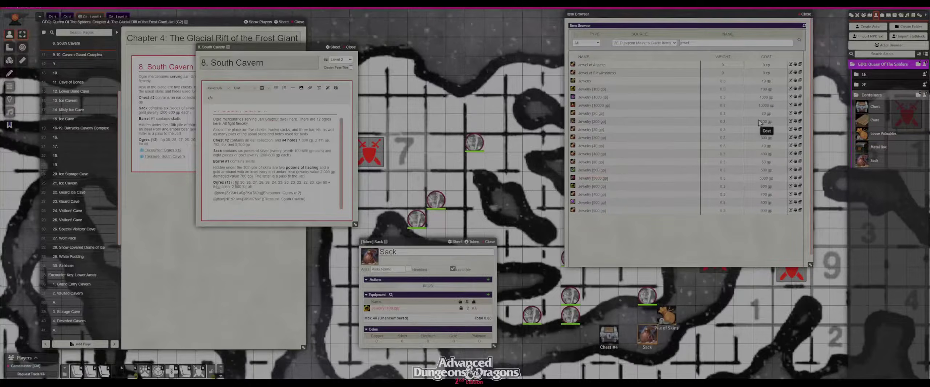
left_click_drag(781, 122, 406, 199)
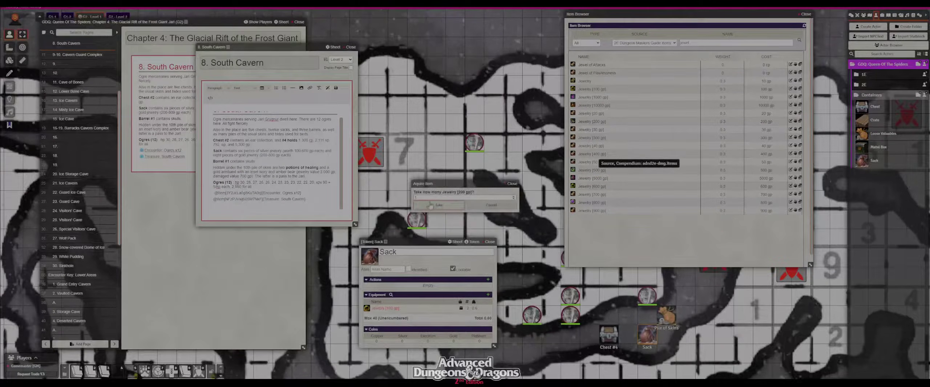
left_click(436, 205)
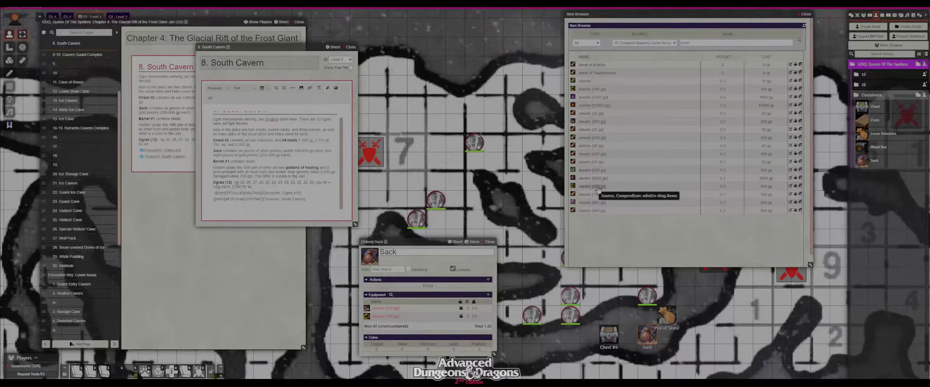
left_click(795, 188)
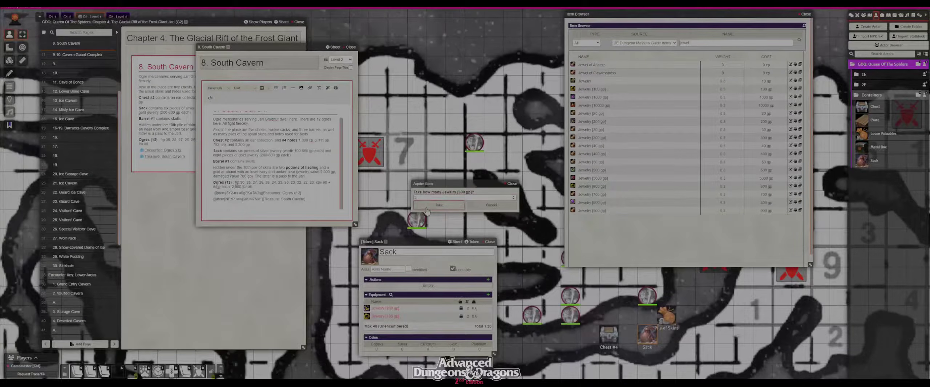
left_click(438, 205)
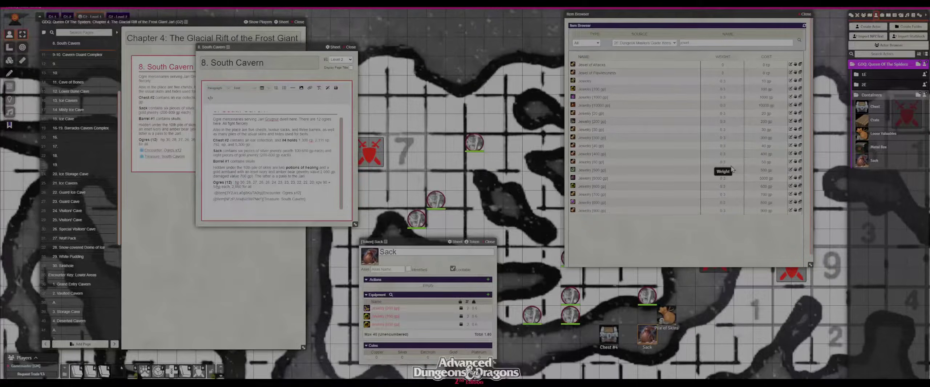
Step: Add the gold jewelry to the Sack, using Jewelry (200 gp), Jewelry (600 gp) and Jewelry (800 gp) items
left_click(794, 123)
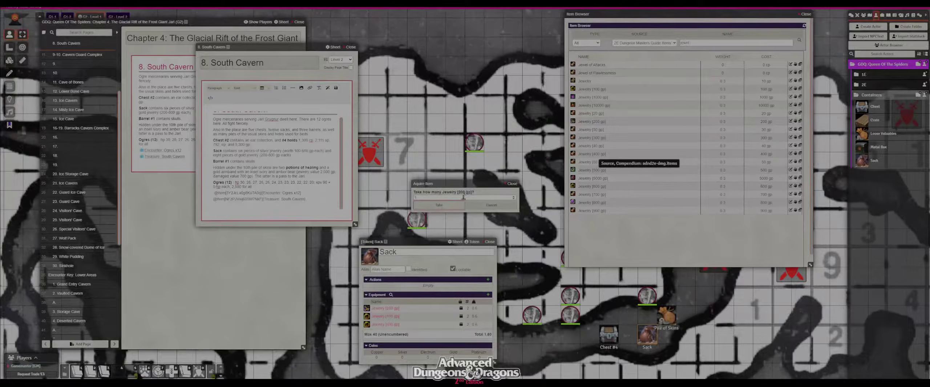
left_click(437, 206)
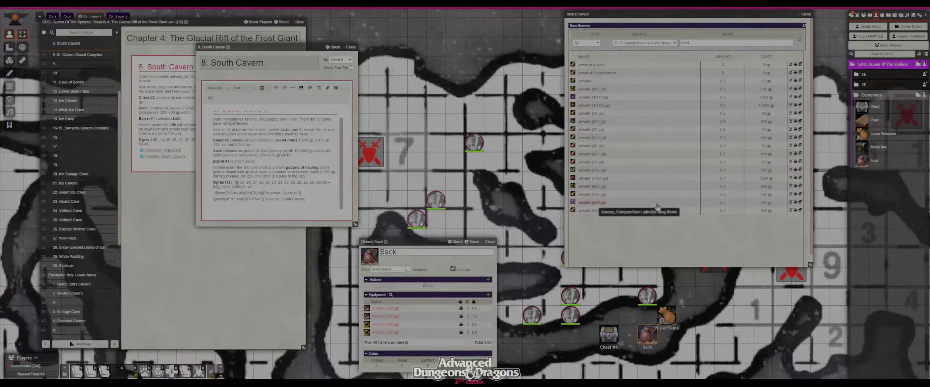
left_click(795, 187)
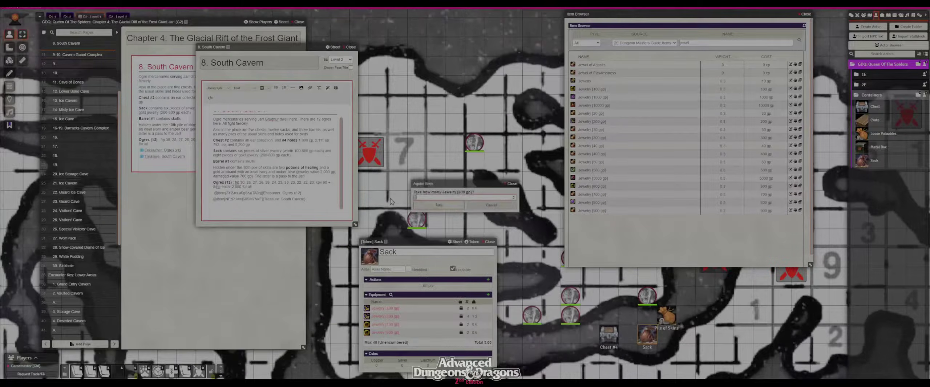
left_click(438, 205)
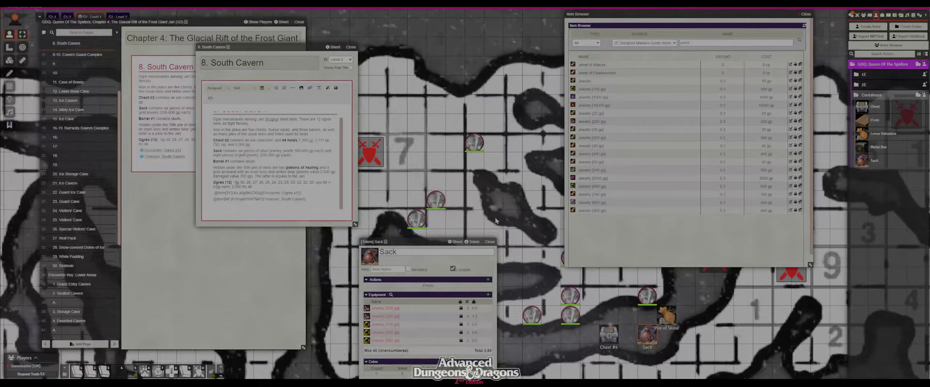
left_click(794, 202)
left_click(438, 205)
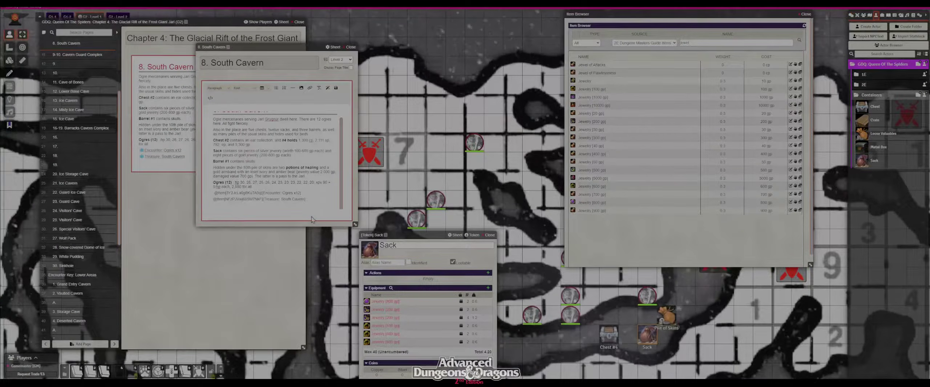
Step: Delete the encounter and treasure links from the 8. South Cavern page, save it, and close the editor and item browser
left_click_drag(311, 199, 198, 196)
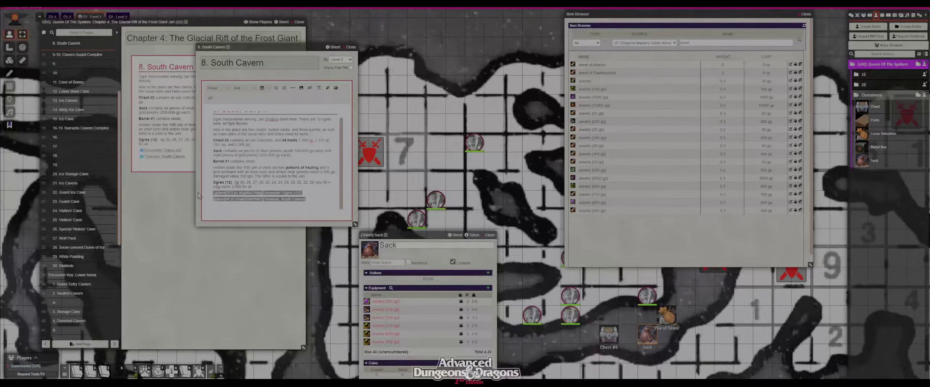
key("BackSpace")
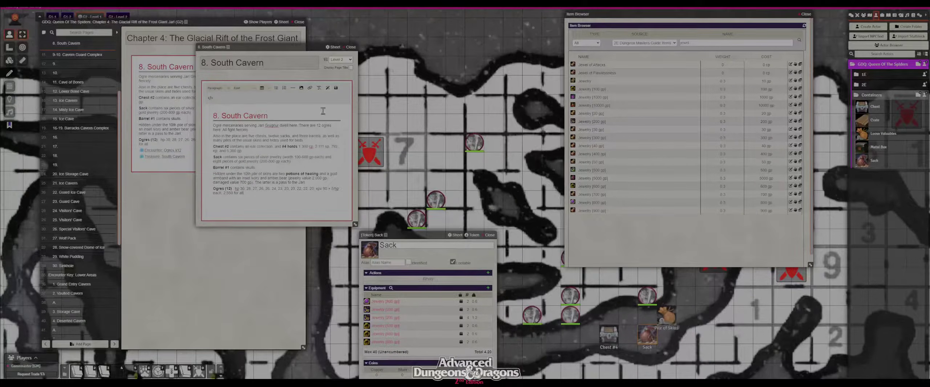
left_click(336, 89)
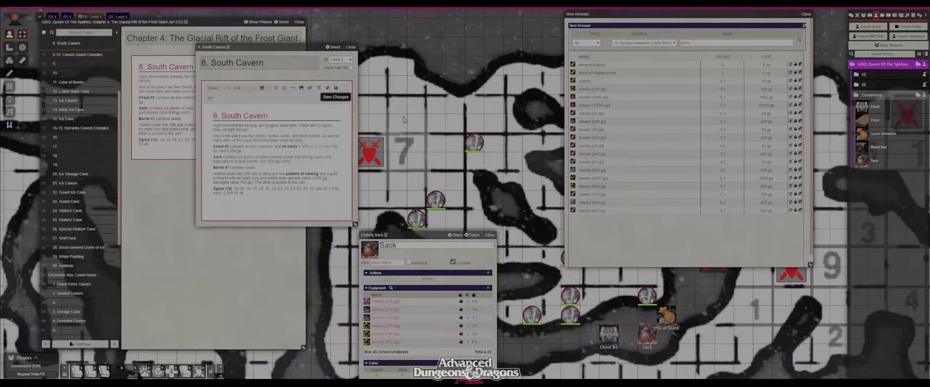
left_click(806, 14)
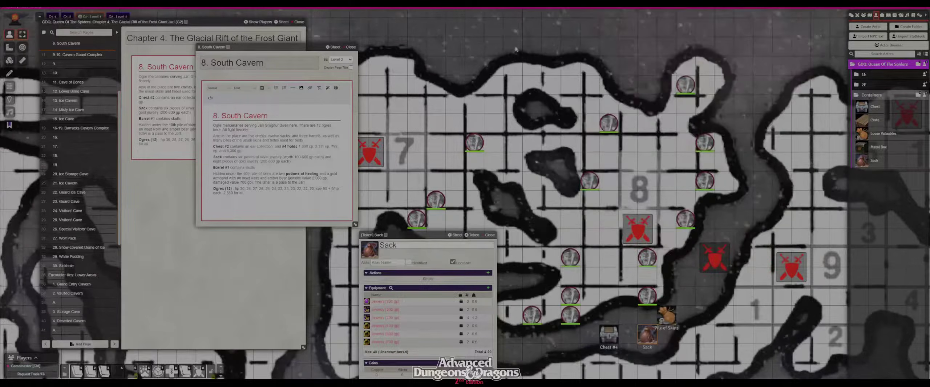
key("Escape")
Step: Spread the Chest #4, Sack and pile of skins tokens to separate spots inside the area 8 cavern
left_click_drag(557, 234, 564, 172)
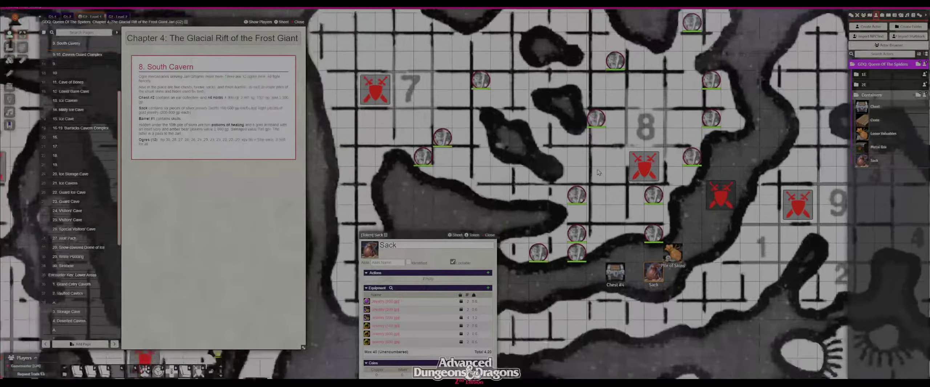
left_click_drag(615, 274, 614, 235)
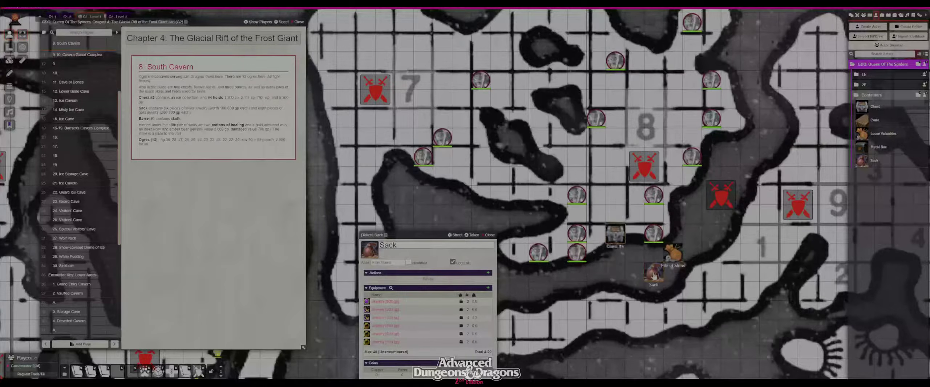
left_click_drag(653, 273, 674, 181)
left_click_drag(673, 254, 727, 106)
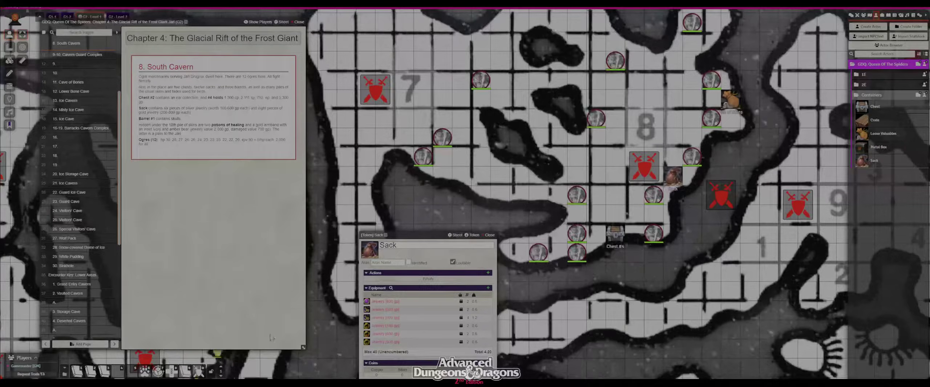
Step: Remove the two story lines at the end of the 9-10. Cavern Guard Complex page and save the page
left_click(115, 344)
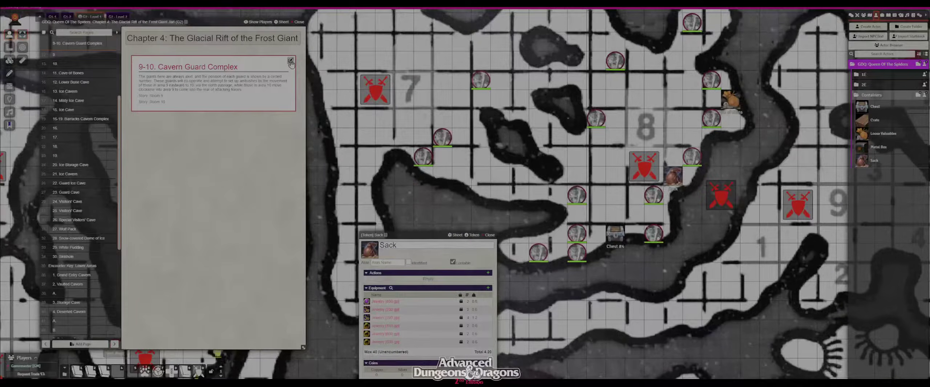
left_click(290, 60)
left_click_drag(402, 217, 398, 210)
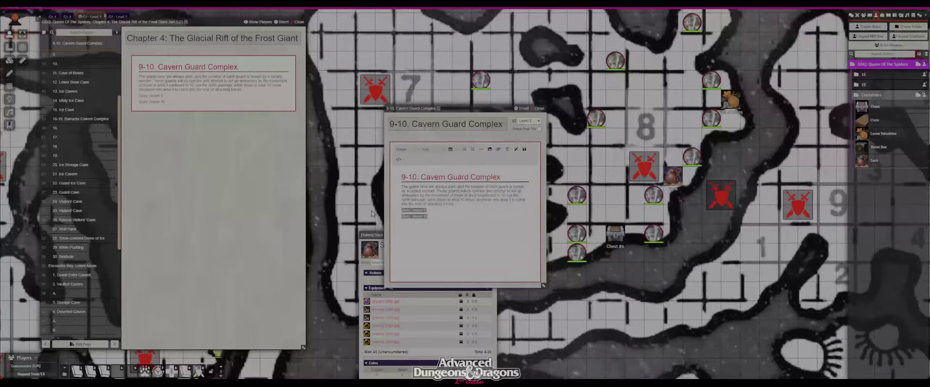
key("Delete")
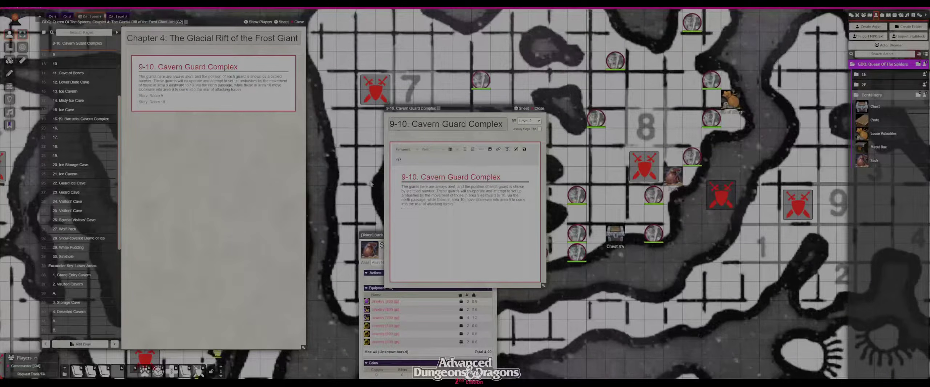
left_click(524, 149)
left_click(539, 108)
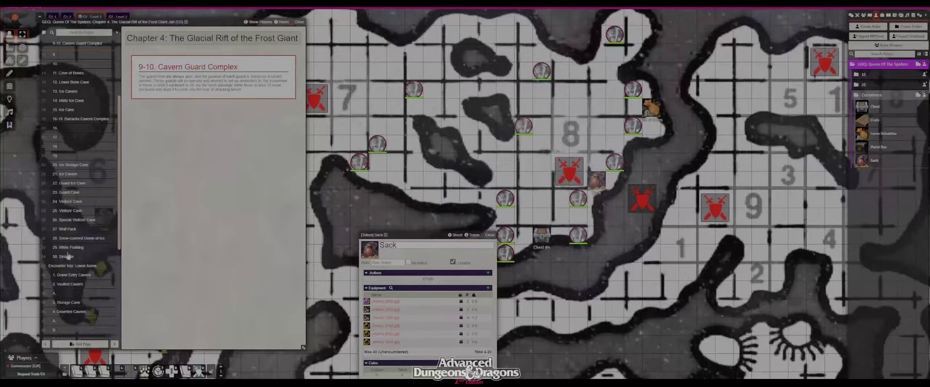
Step: Read the special and ordinary Visitors' Cave pages 26, 25 and 24, and the lower-area 5. Entrance Cavern page
left_click(88, 220)
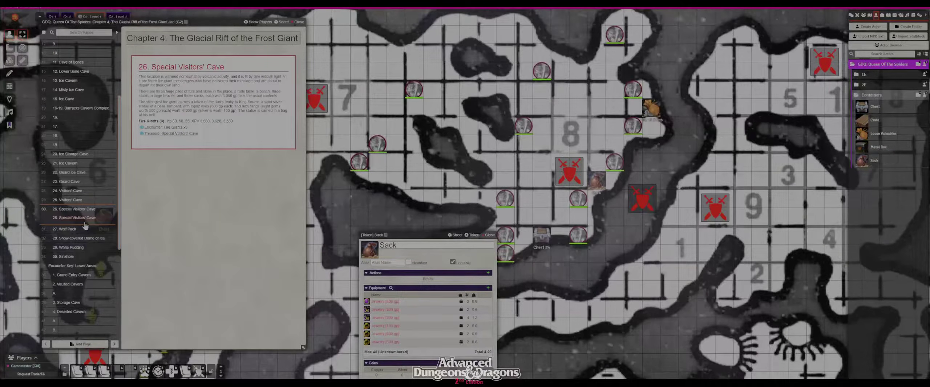
left_click(82, 200)
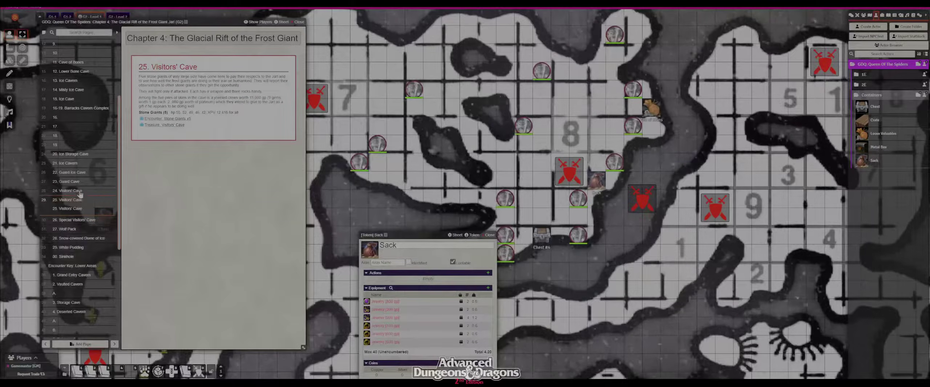
left_click(79, 191)
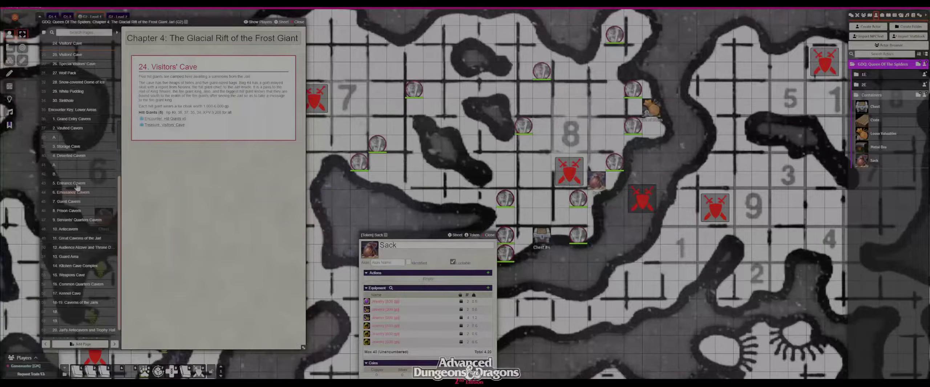
left_click(77, 184)
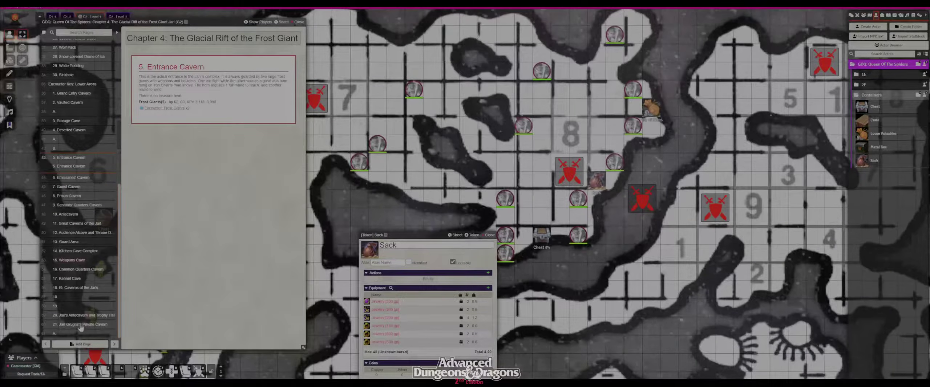
scroll(80, 312, "up", 8)
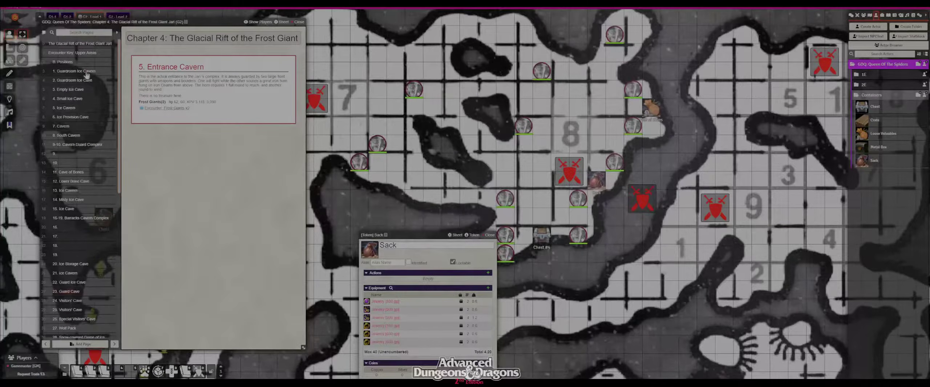
Step: Page through the upper-area entries from 1. Guardroom Ice Cavern onward, checking each page's text and its encounter and treasure links
left_click(86, 71)
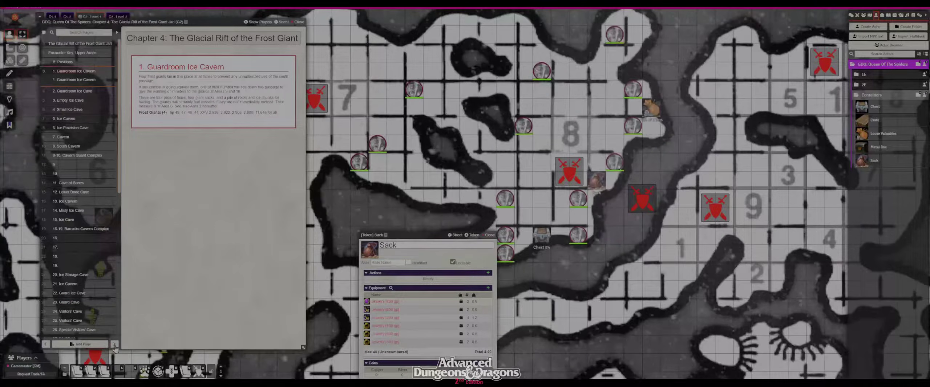
left_click(115, 344)
left_click(115, 344)
left_click(114, 344)
left_click(115, 344)
left_click(115, 345)
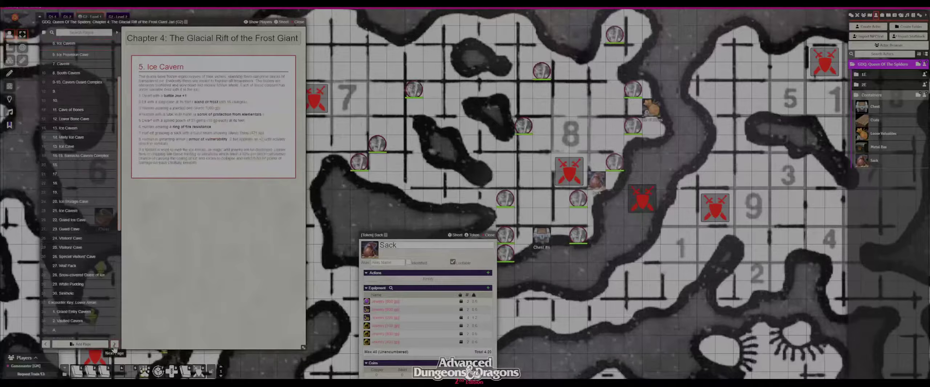
left_click(114, 345)
left_click(114, 345)
left_click(114, 345)
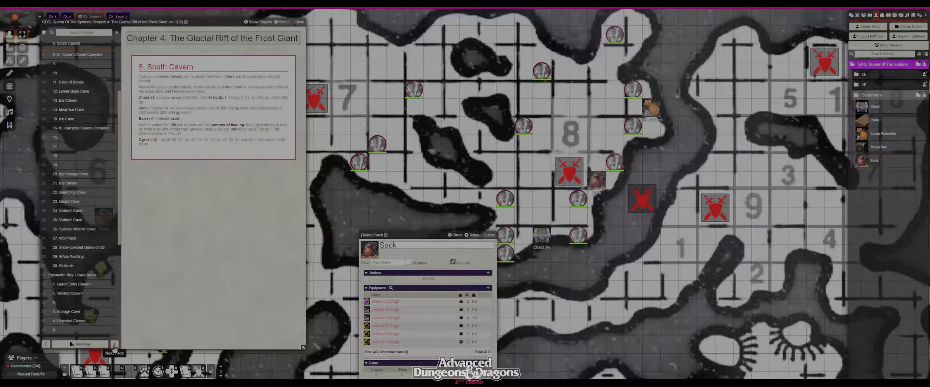
left_click(114, 344)
left_click(114, 344)
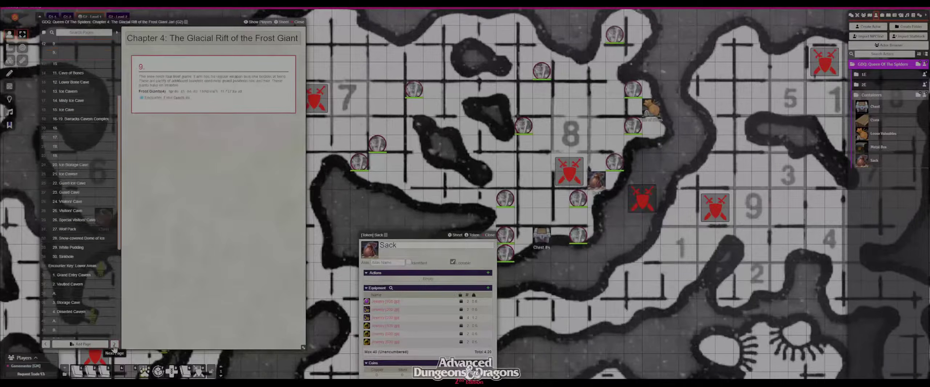
left_click(115, 344)
left_click(114, 344)
left_click(114, 345)
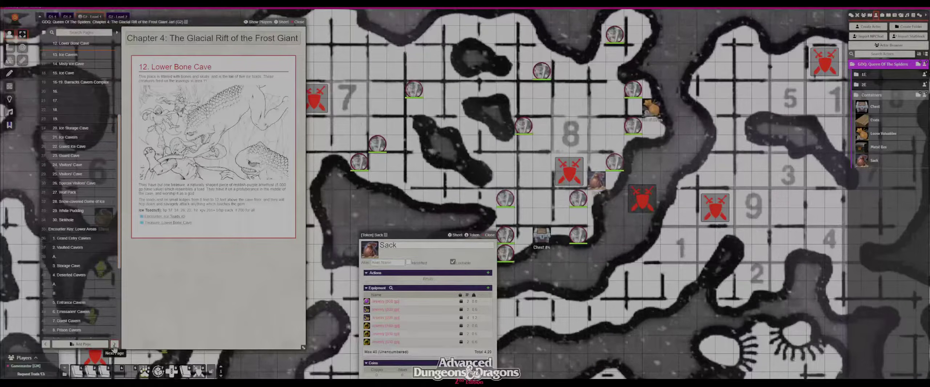
left_click(114, 344)
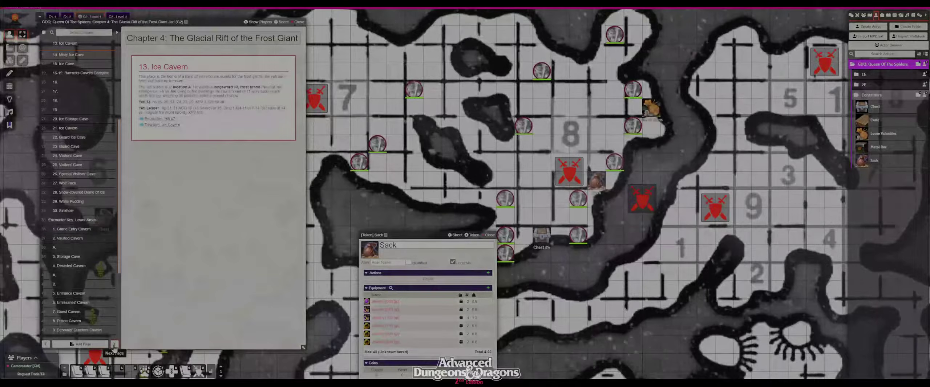
left_click(115, 345)
left_click(114, 344)
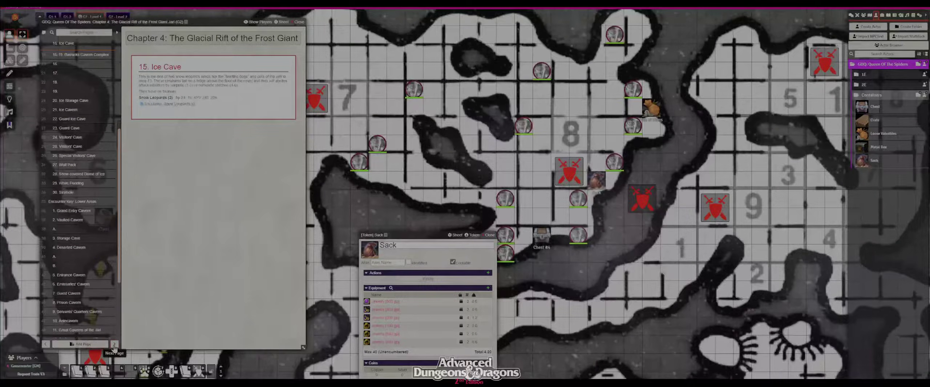
left_click(114, 344)
left_click(115, 344)
left_click(115, 345)
left_click(115, 344)
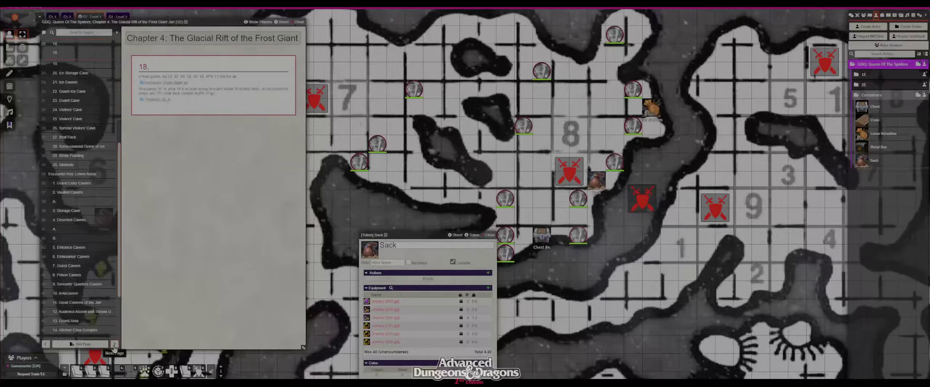
left_click(115, 344)
left_click(115, 345)
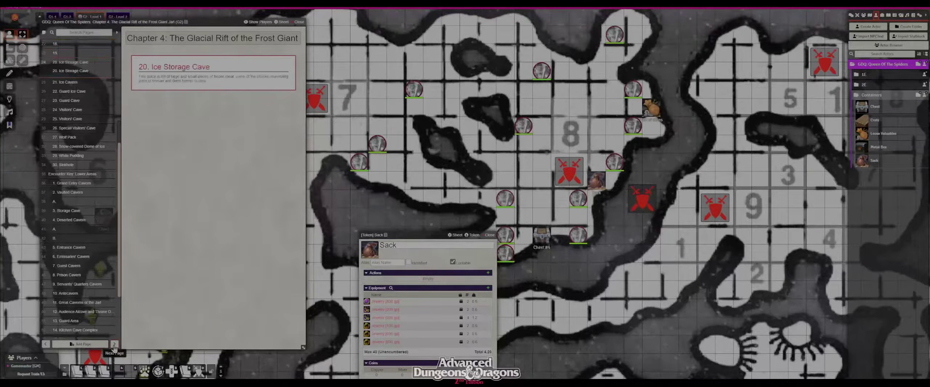
left_click(115, 345)
left_click(114, 344)
left_click(114, 344)
left_click(114, 345)
left_click(115, 344)
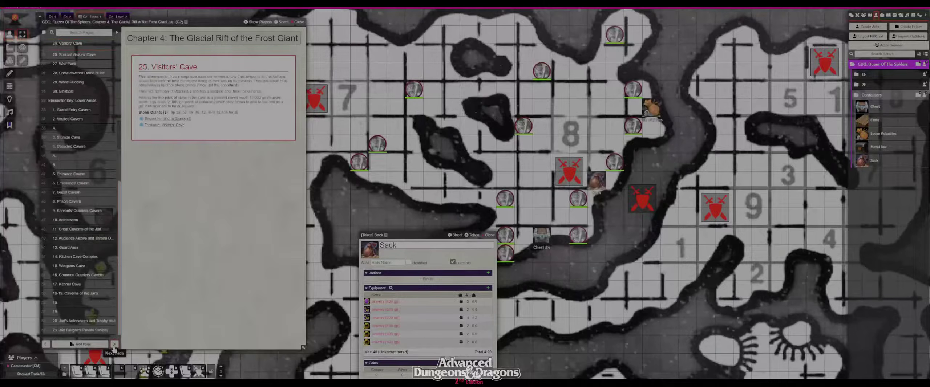
left_click(115, 344)
left_click(114, 345)
left_click(114, 344)
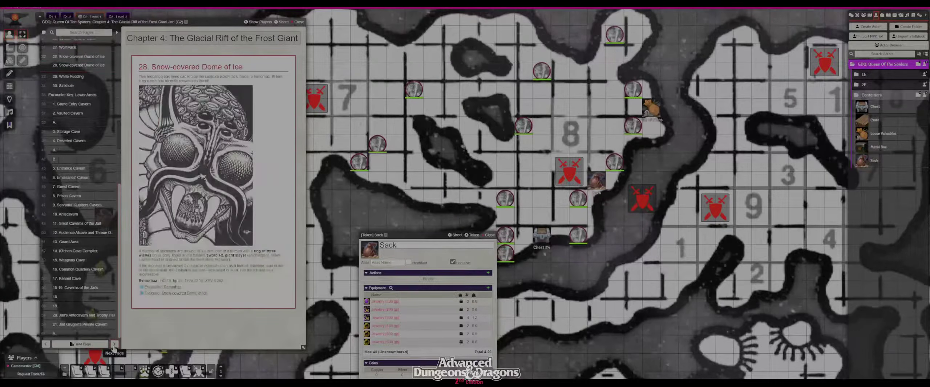
left_click(115, 345)
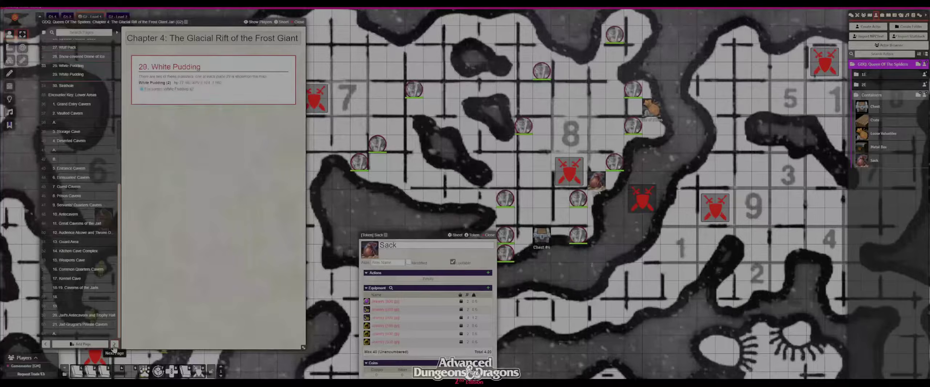
left_click(114, 345)
Step: Review the lower-area pages from Encounter Key: Lower Areas to 3. Storage Cave, and close the journal and Sack windows
left_click(114, 344)
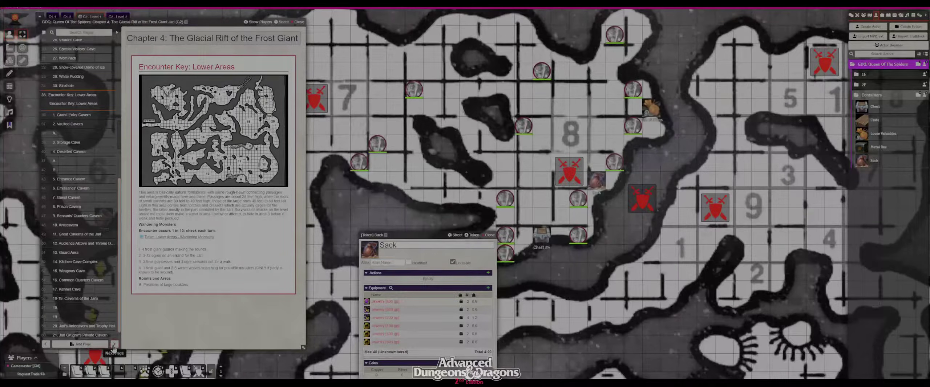
left_click(115, 345)
left_click(114, 345)
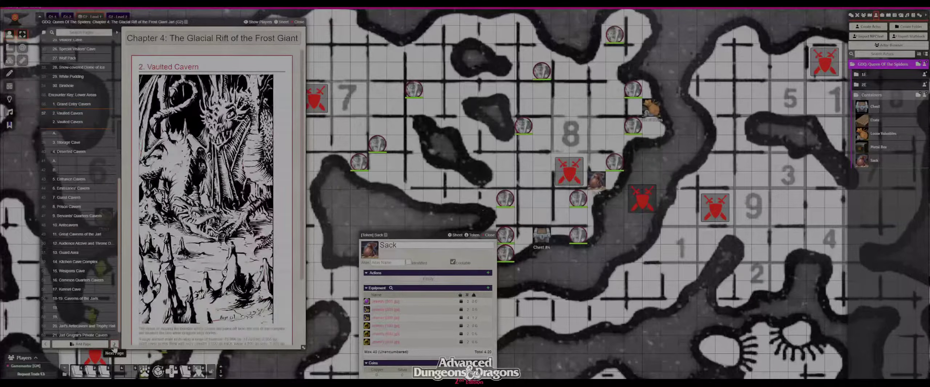
left_click(114, 345)
left_click(114, 345)
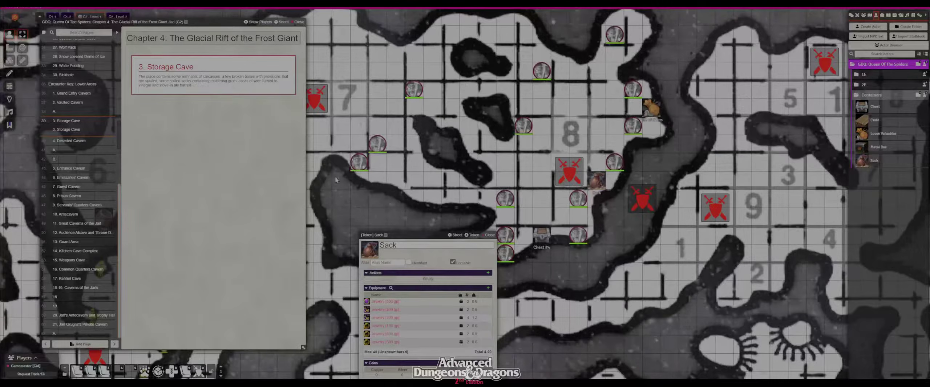
key("Escape")
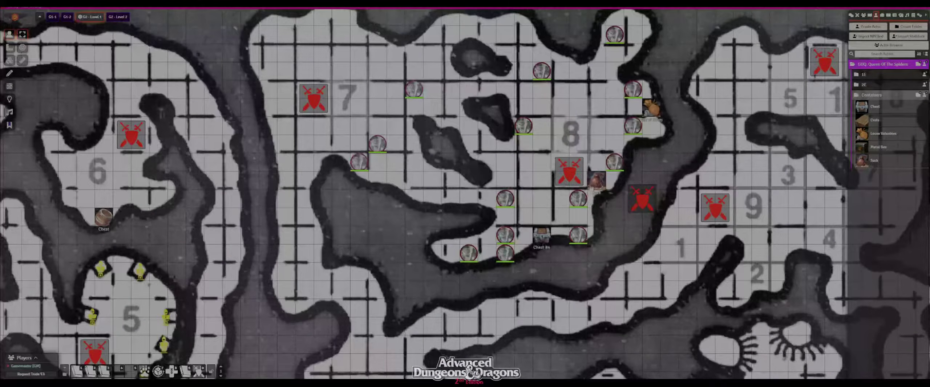
Step: Examine the bulk spell-adding tools on the Ogre #1 token's sheet, and close the sheet
left_click(574, 199)
double_click(574, 199)
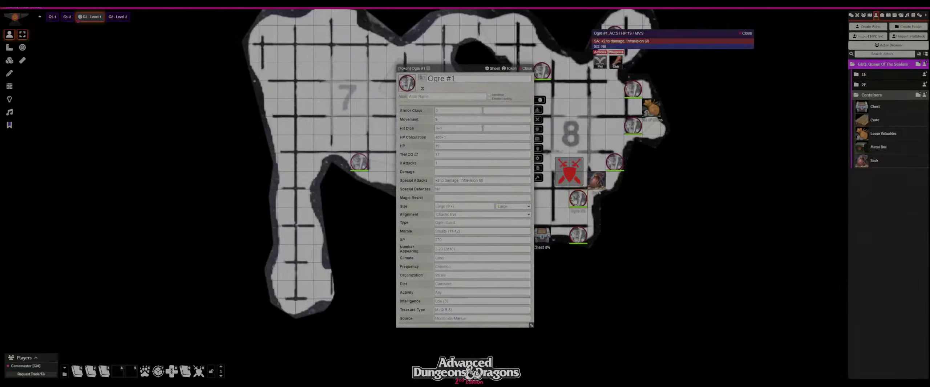
left_click(539, 179)
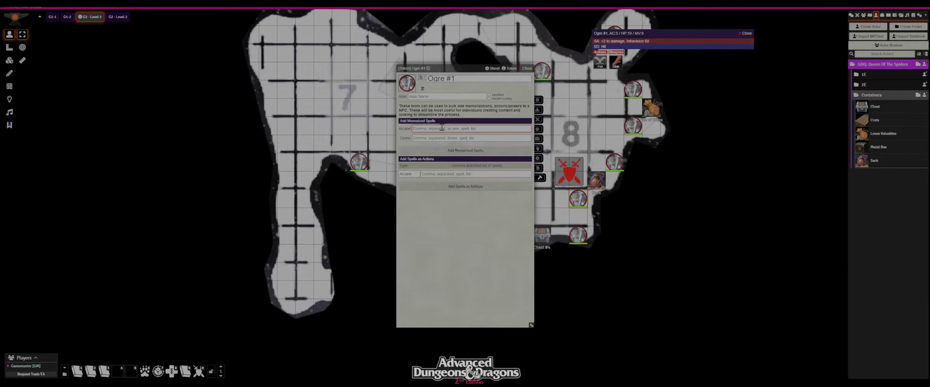
left_click(527, 68)
key("Escape")
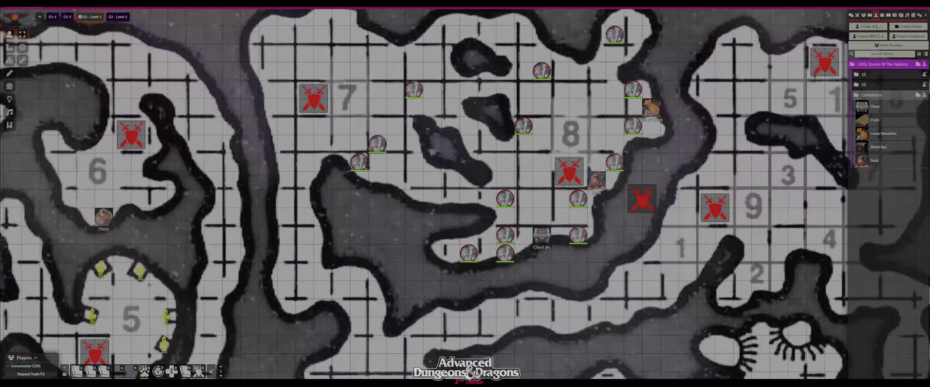
Step: Place a Bear, Cave token from the campaign's actor folder in the rock area between areas 7 and 8
left_click(866, 85)
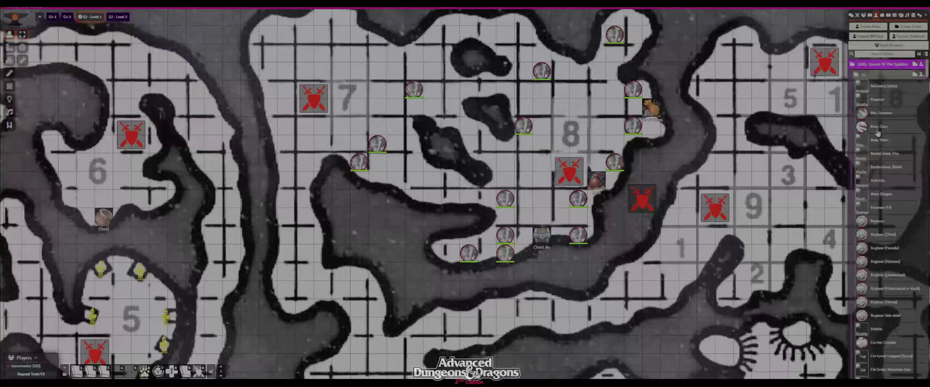
left_click_drag(877, 132, 366, 232)
left_click(874, 75)
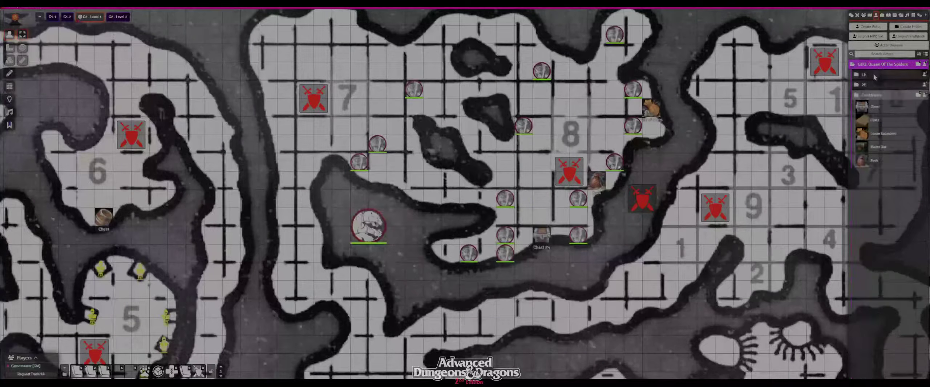
Step: Open the Bear, Cave #23 token's sheet and list shield and light as arcane memorized spells in its bulk tools
double_click(368, 226)
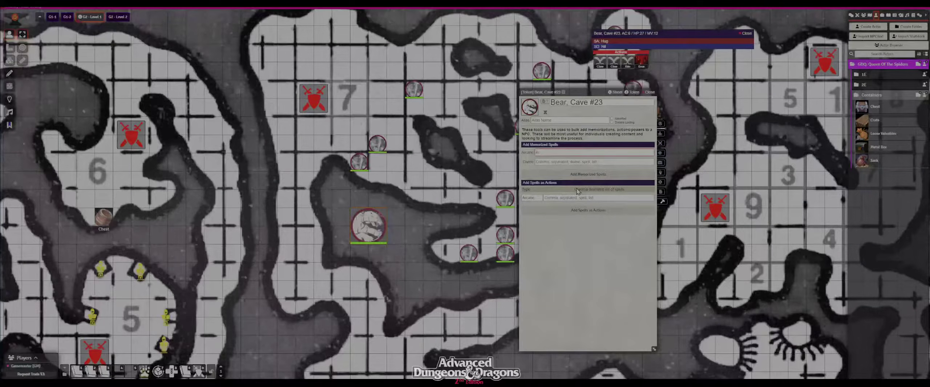
type("shield light")
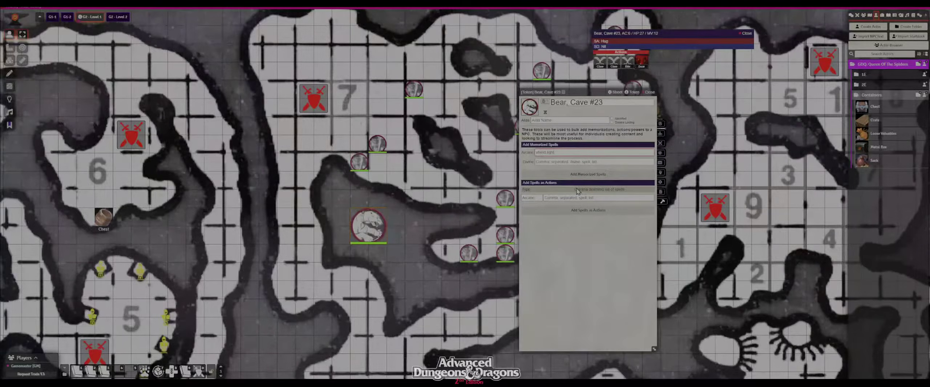
key("Return")
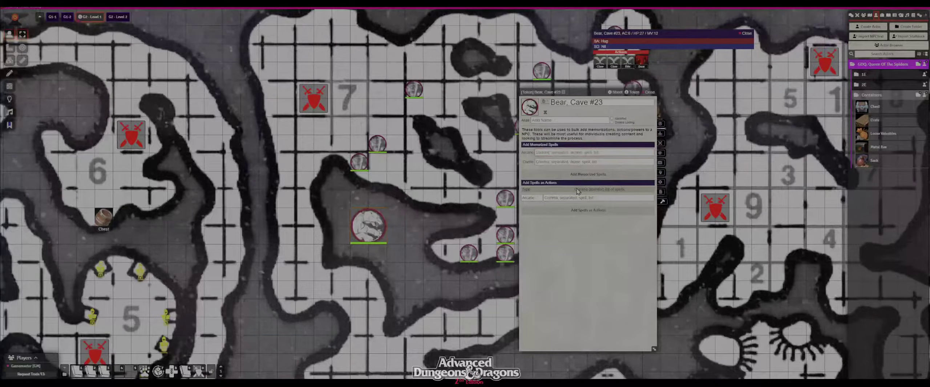
left_click(591, 153)
type("shield 1")
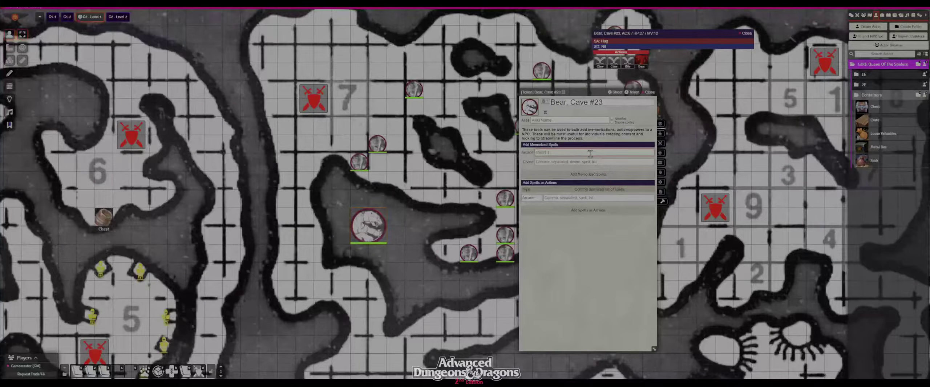
key("Tab")
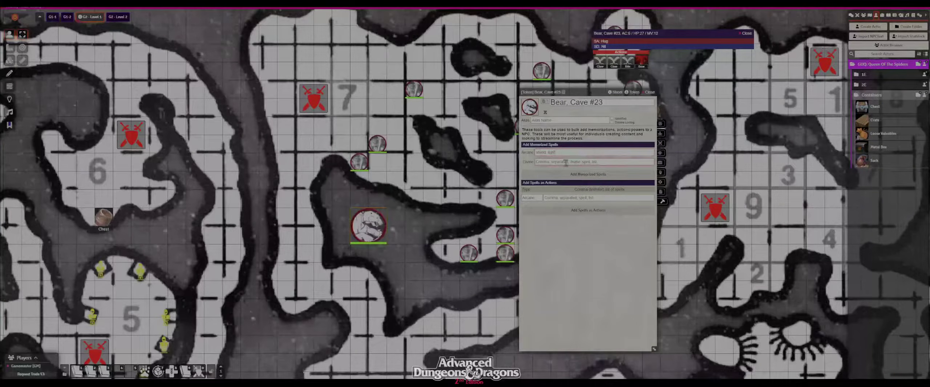
Step: List bless and cure light wounds as divine spells, and add all the listed memorized spells to the bear
type("bless")
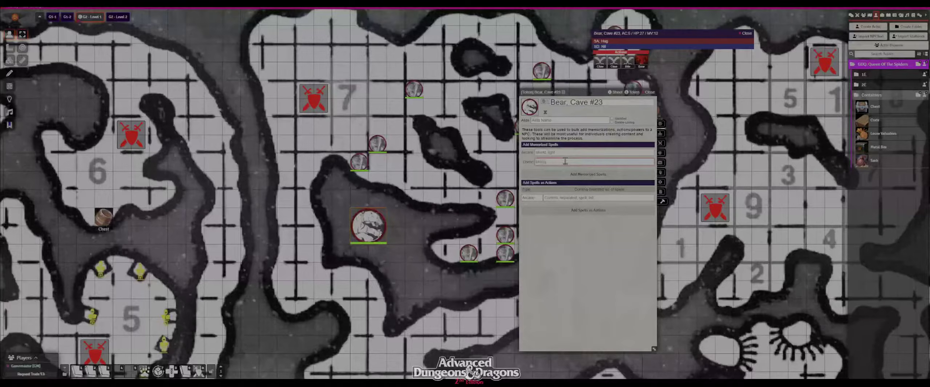
type(", cure l")
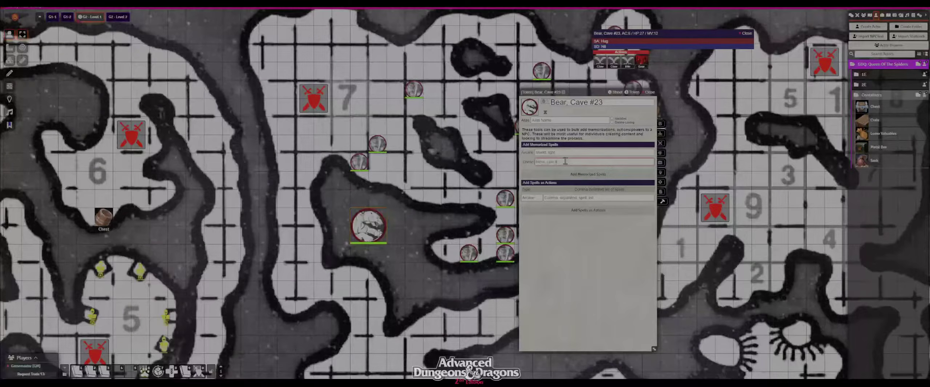
type("ight wounds")
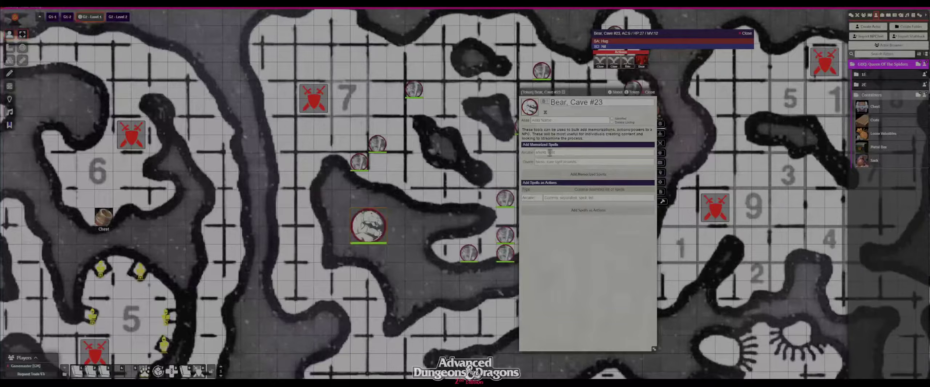
left_click_drag(561, 153, 536, 152)
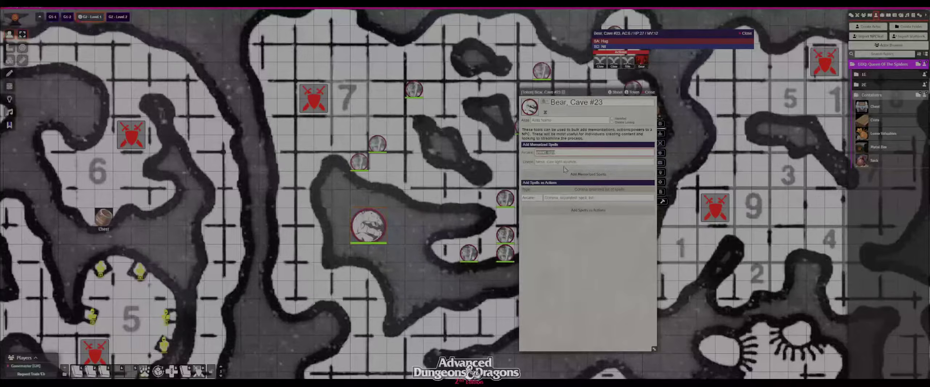
left_click(573, 175)
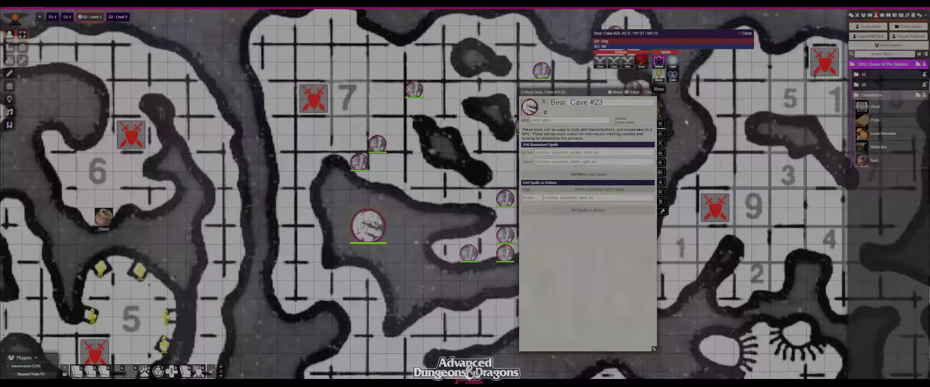
Step: Review the bear's memorized arcane and divine spells, its description, spell slots per level, and main statistics
left_click(663, 154)
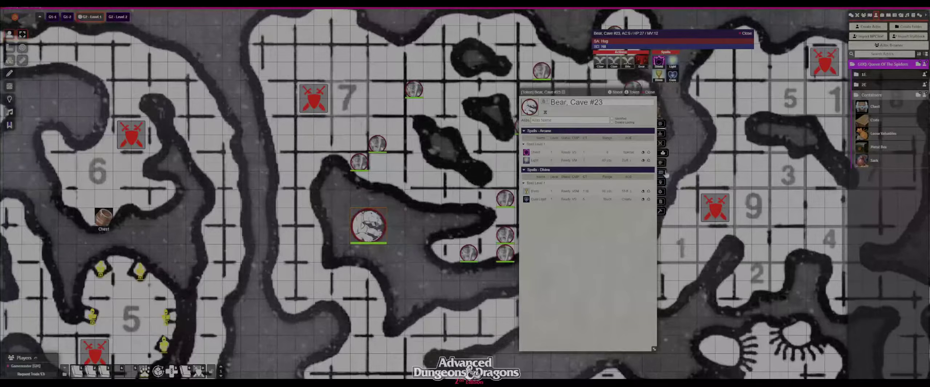
left_click(662, 203)
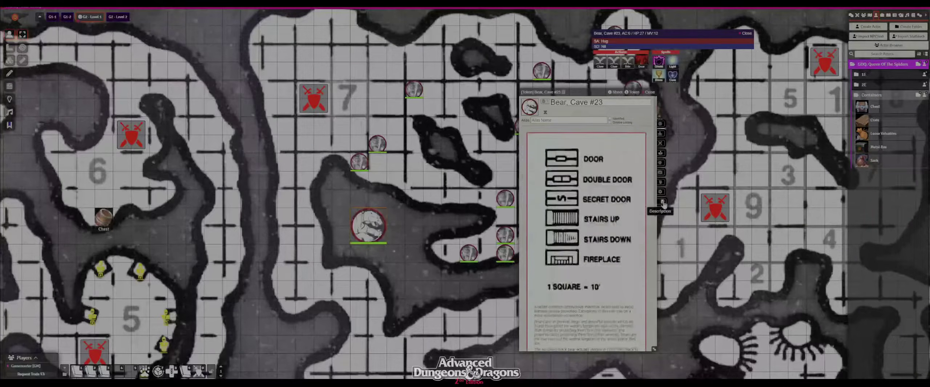
left_click(662, 194)
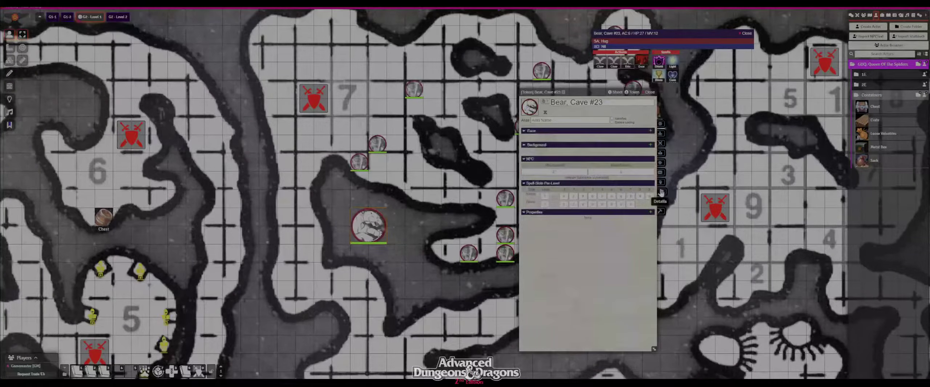
left_click(574, 196)
type("3")
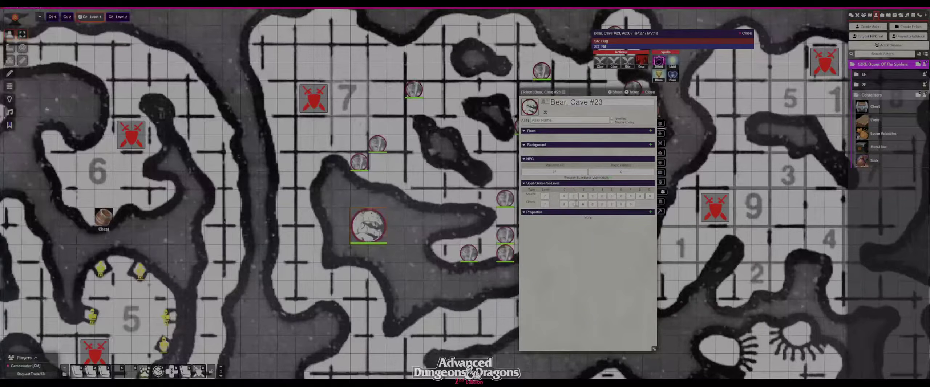
left_click(662, 125)
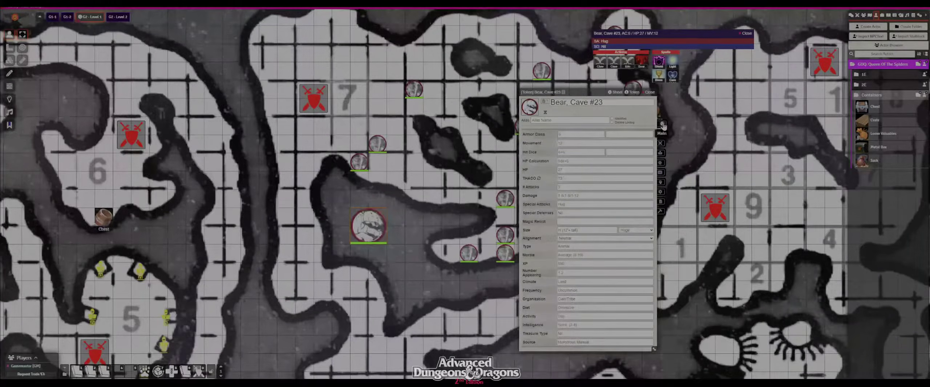
left_click(661, 153)
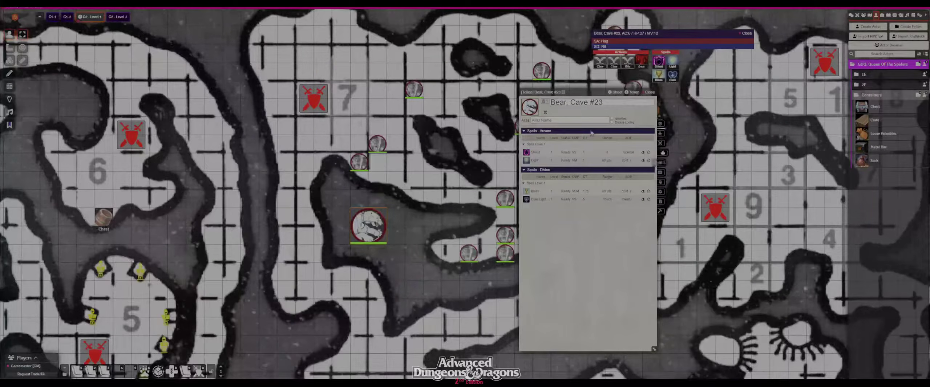
Step: Enter cone of cold as the arcane spell for the bear's spells as actions, and recheck its memorized spell list
left_click(663, 207)
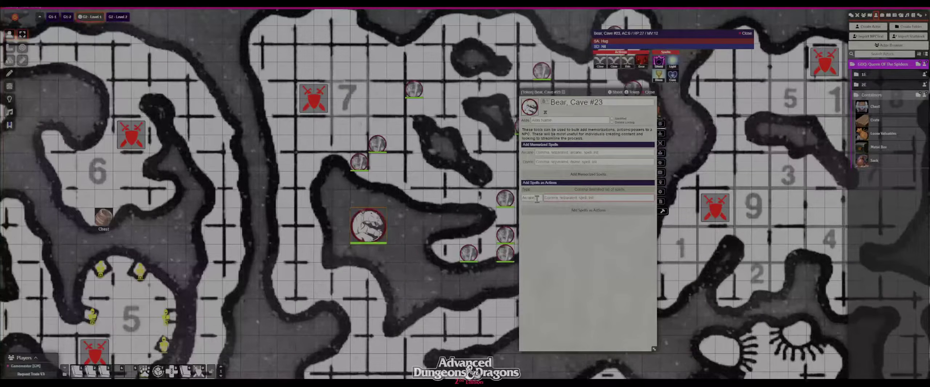
type("cone")
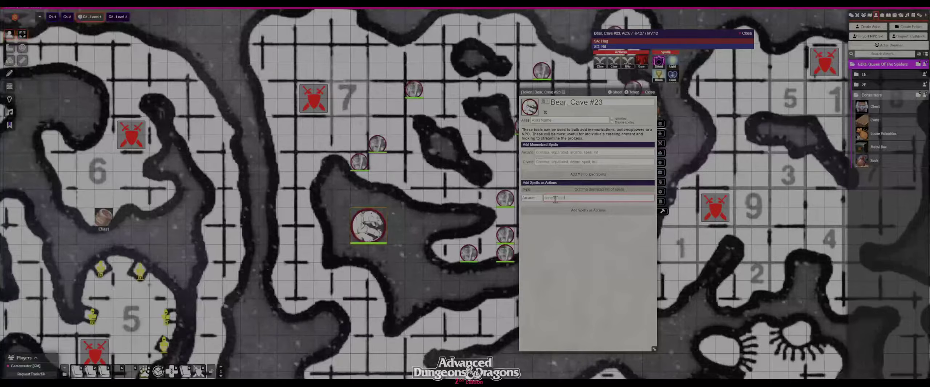
type(" of cold")
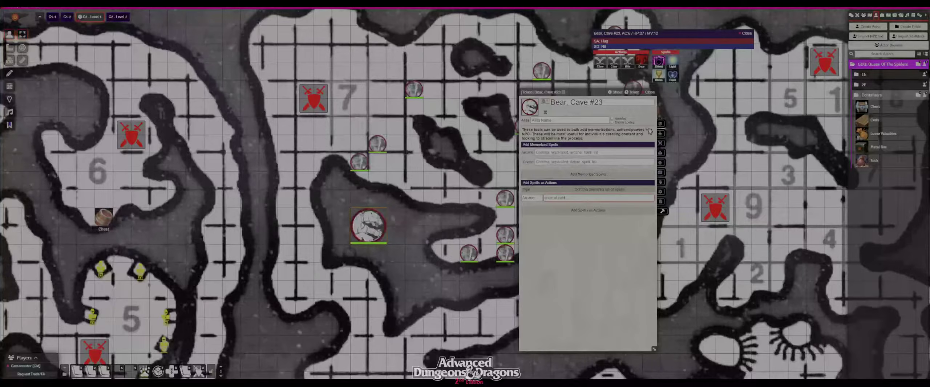
left_click(661, 154)
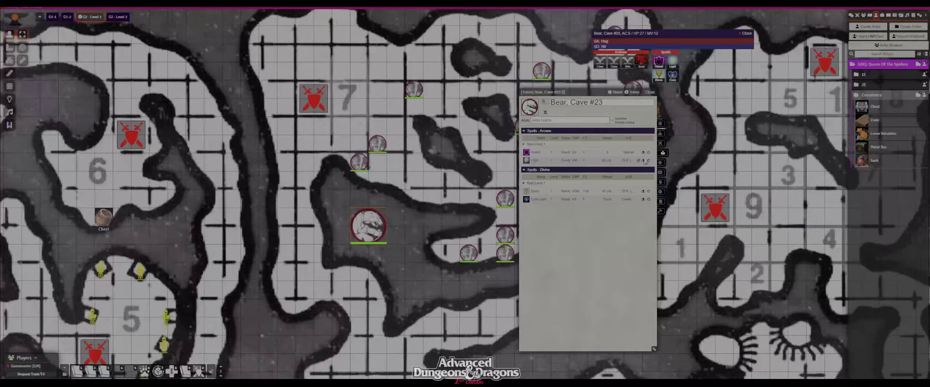
left_click(661, 212)
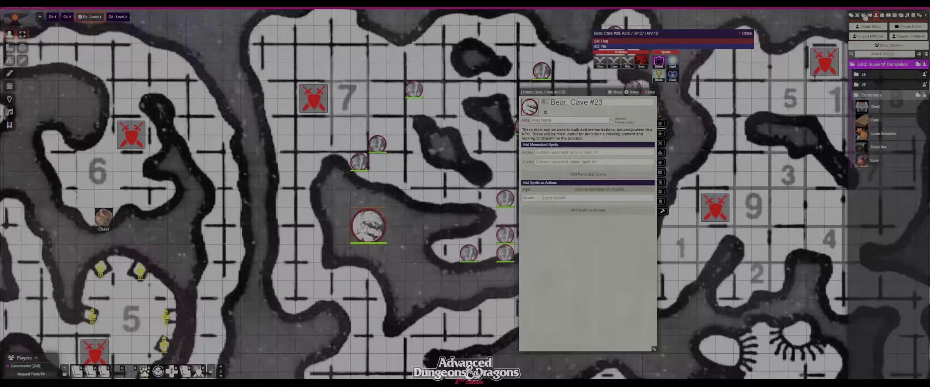
Step: Close the bear's action list and search the item browser for spells named cone in the Players Handbook items, without a level filter
left_click(745, 34)
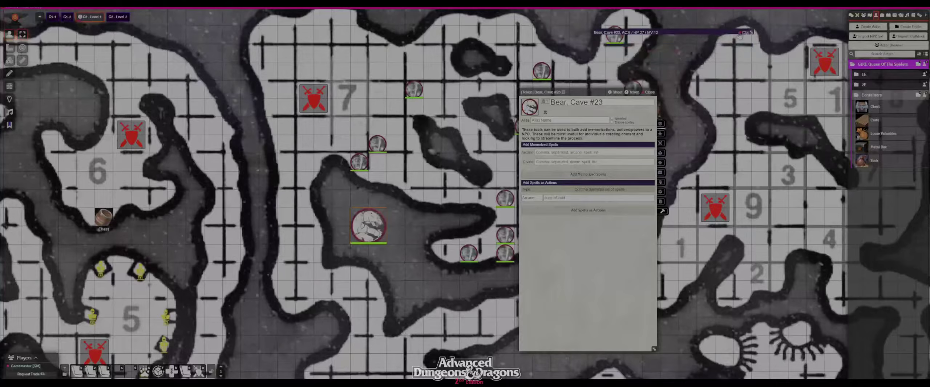
left_click(881, 15)
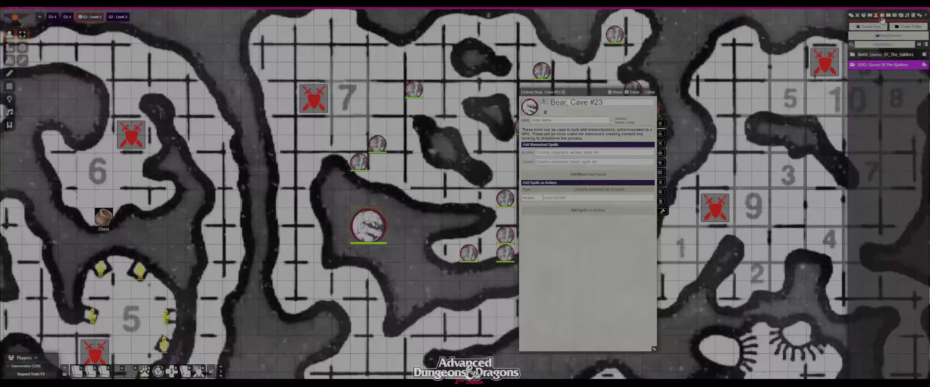
left_click(886, 36)
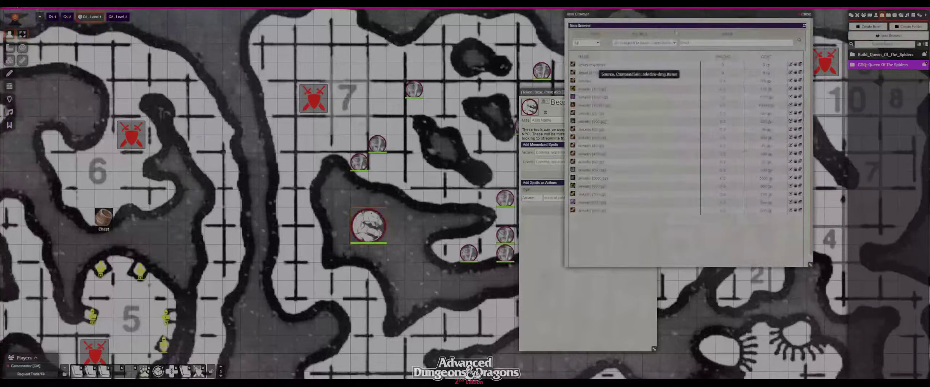
left_click_drag(678, 15, 746, 32)
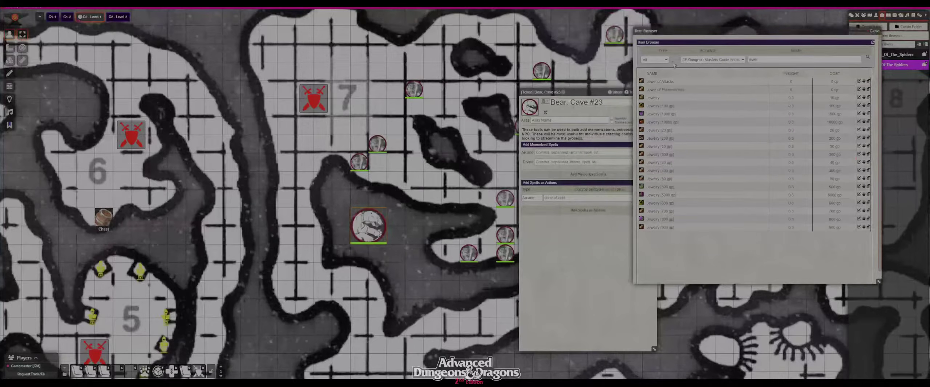
left_click(656, 140)
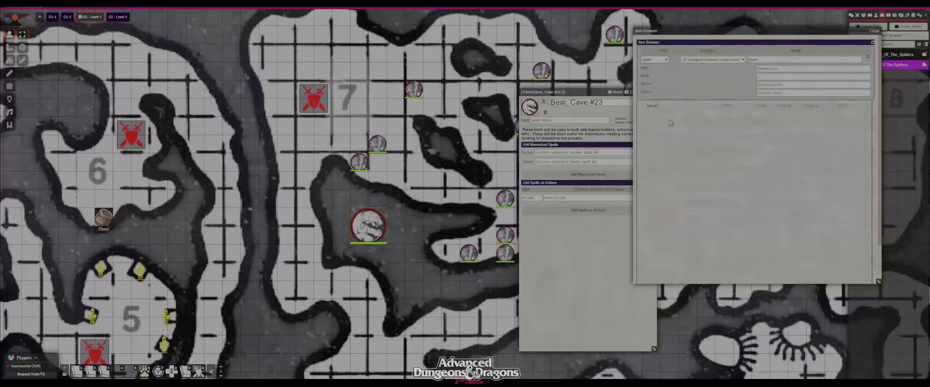
left_click(729, 60)
left_click(733, 66)
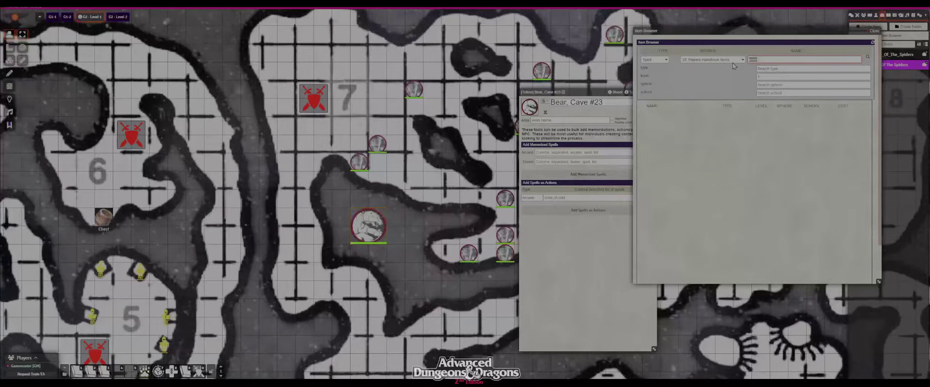
type("cone")
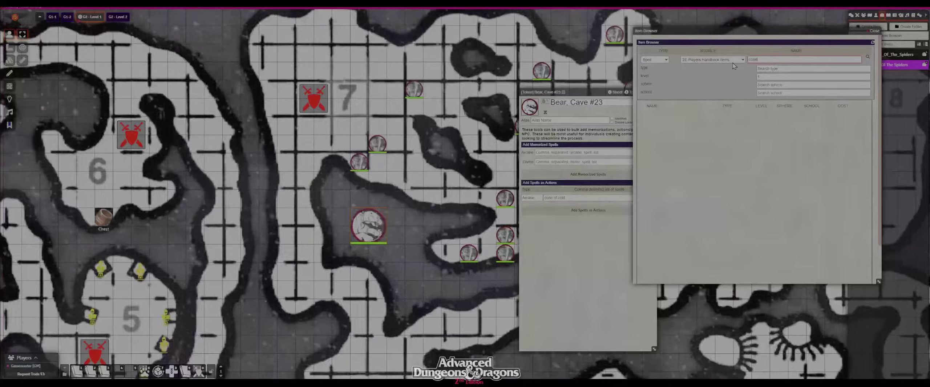
key("Tab")
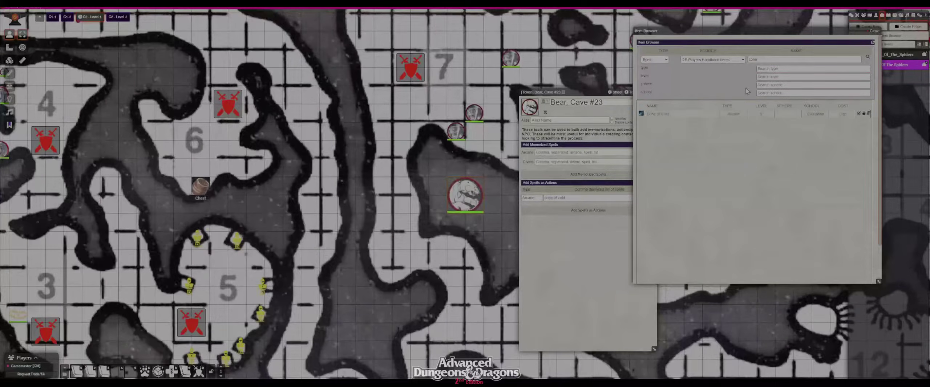
Step: Open the Cone of Cold spell in an enlarged window beside the map, and examine its description and actions
left_click(661, 118)
left_click_drag(457, 109, 319, 43)
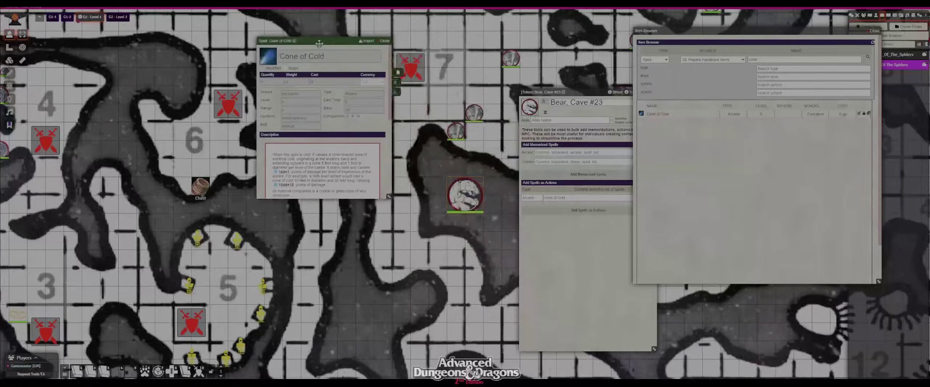
left_click_drag(388, 197, 398, 267)
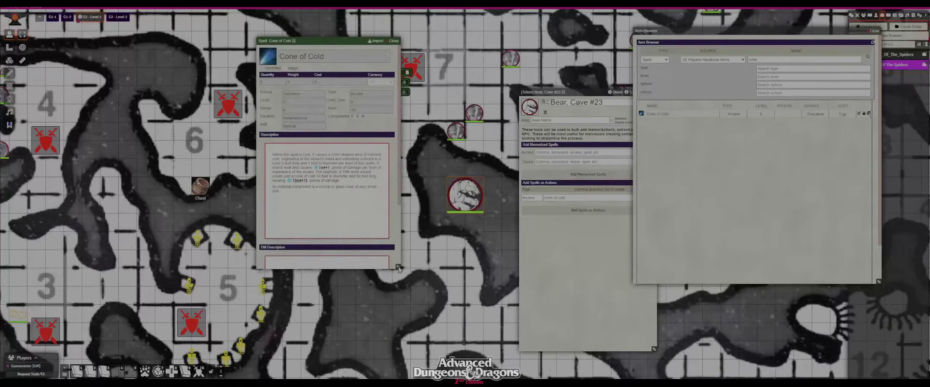
left_click(406, 81)
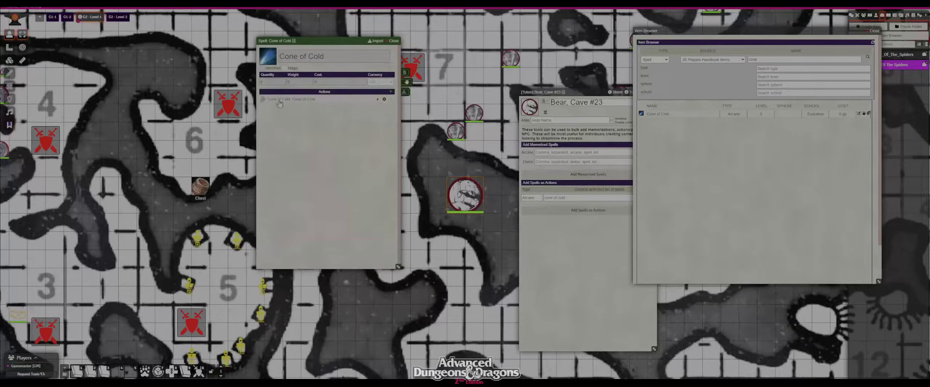
left_click(376, 100)
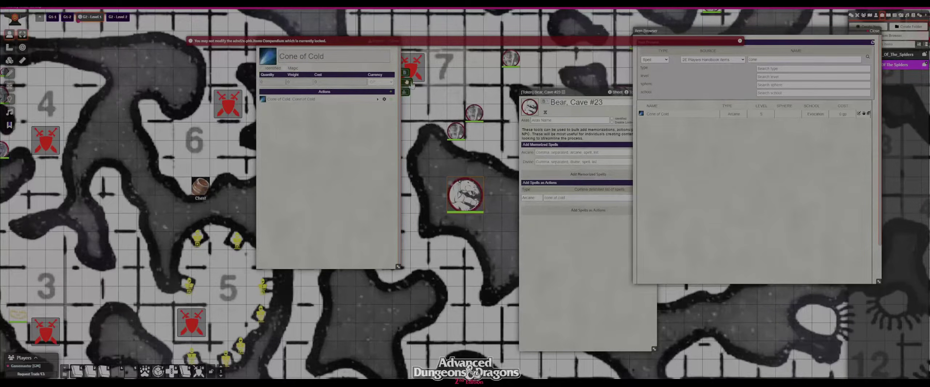
left_click(405, 92)
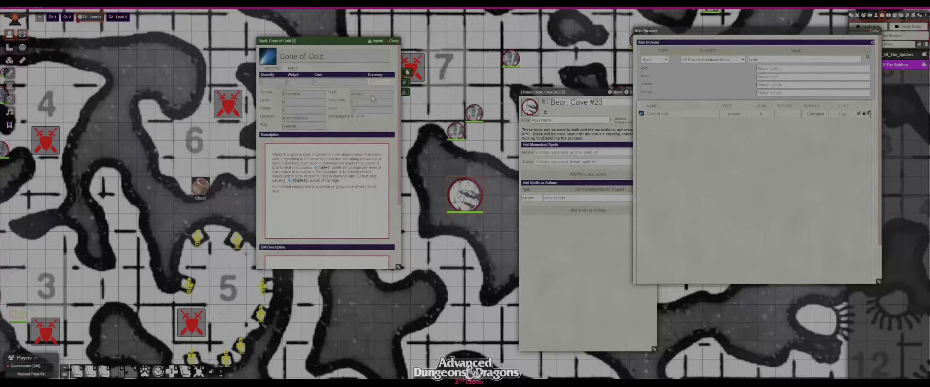
Step: Add cone of cold to the bear's actions and inspect its cast, save and damage options in the combat list
left_click(556, 215)
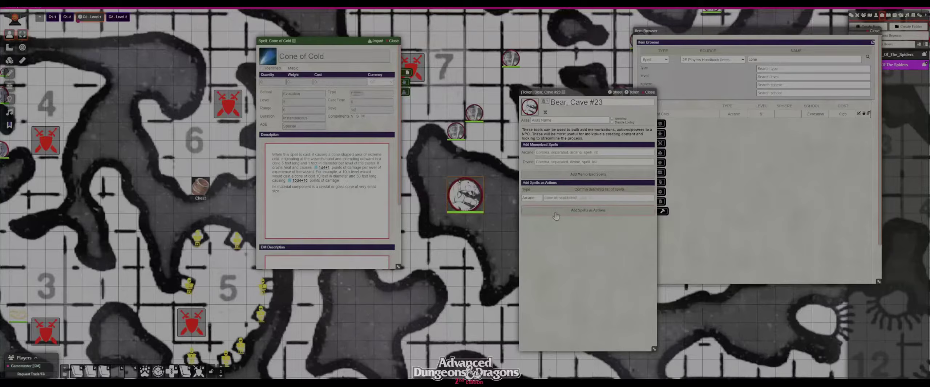
left_click(661, 144)
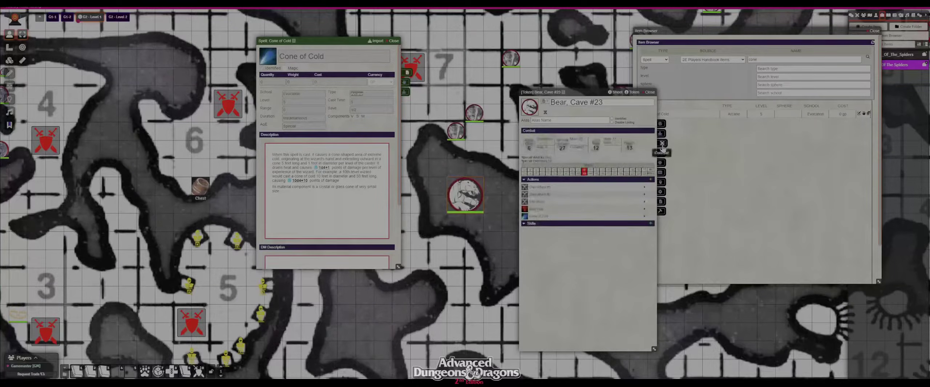
left_click(542, 218)
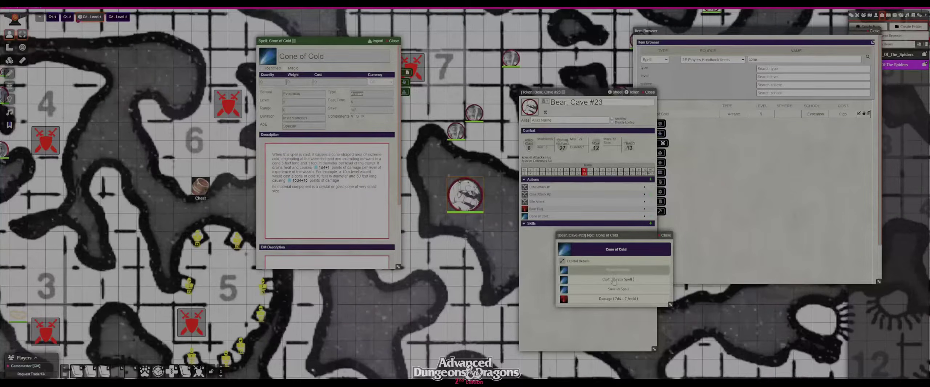
left_click(665, 235)
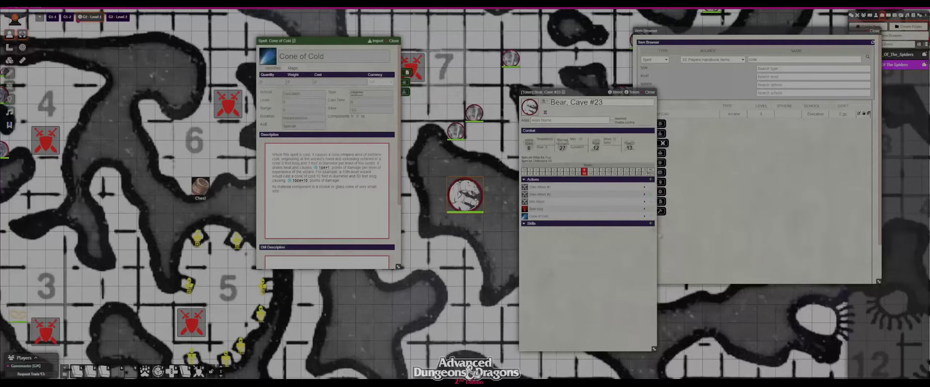
Step: Limit the bear's Cone of Cold cast action to charged use that resets daily, and collapse the action's details
left_click(644, 217)
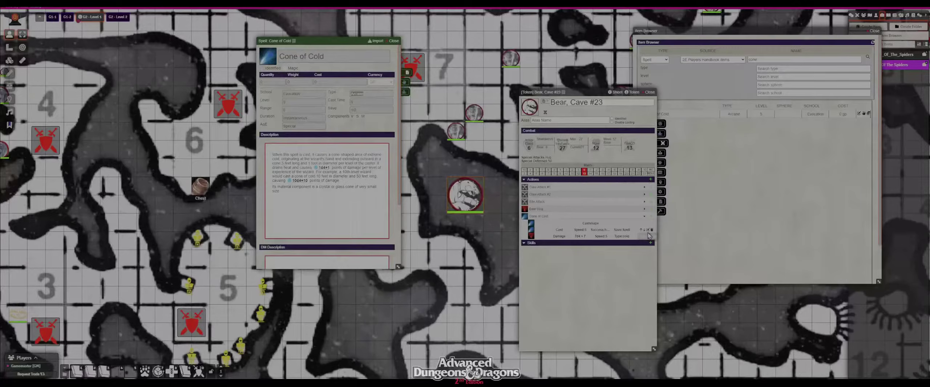
left_click(649, 235)
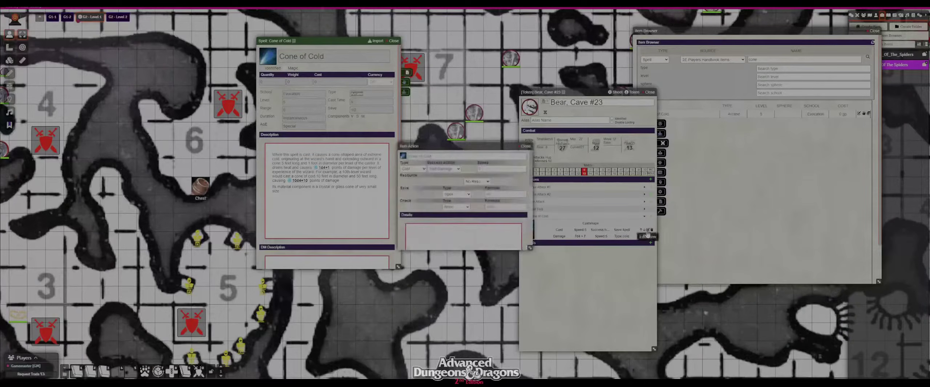
left_click(477, 182)
left_click(482, 190)
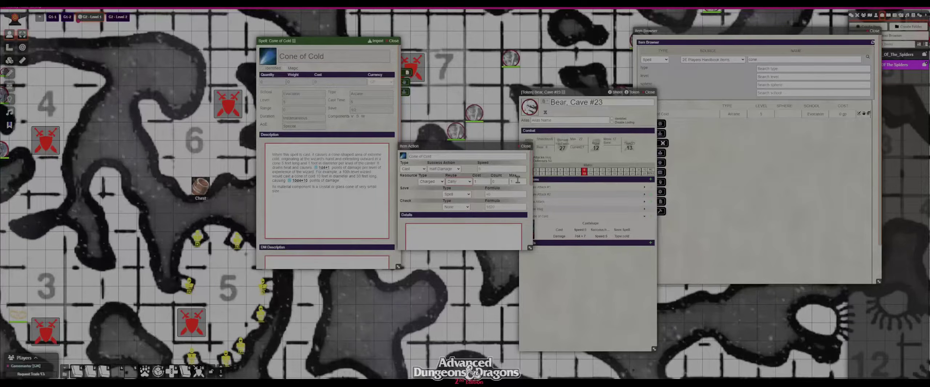
left_click(525, 146)
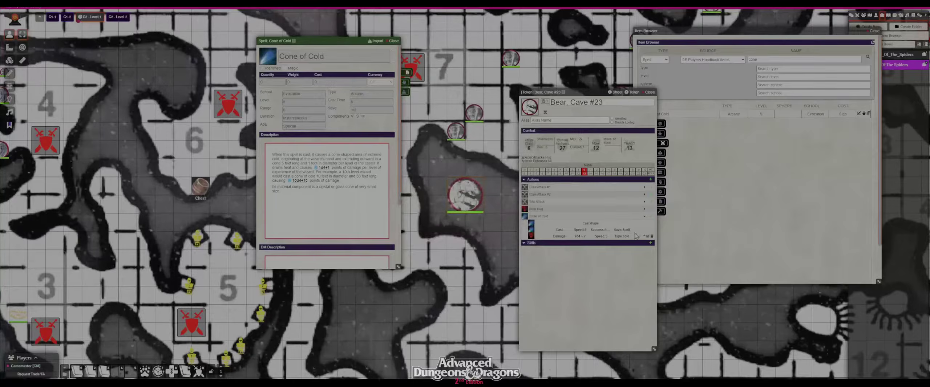
left_click(644, 218)
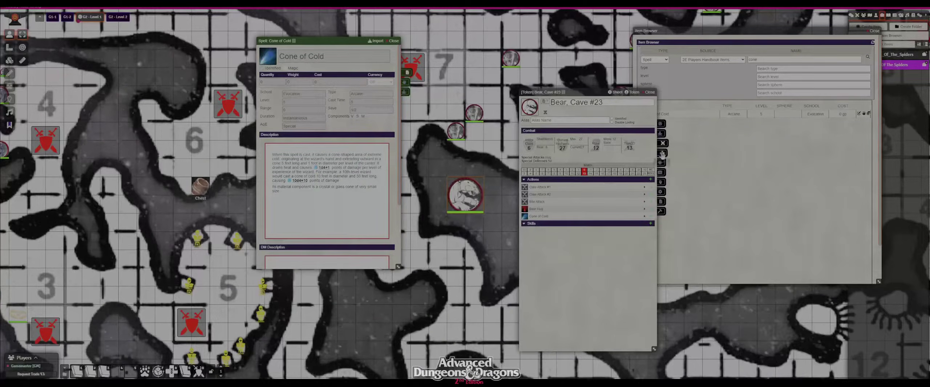
Step: Check the bear's inventory, return to its bulk spell tools, and close the item browser
left_click(661, 173)
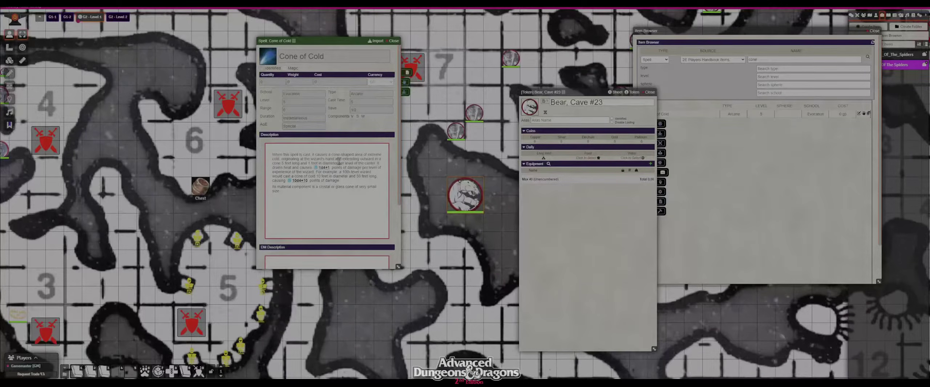
left_click(661, 211)
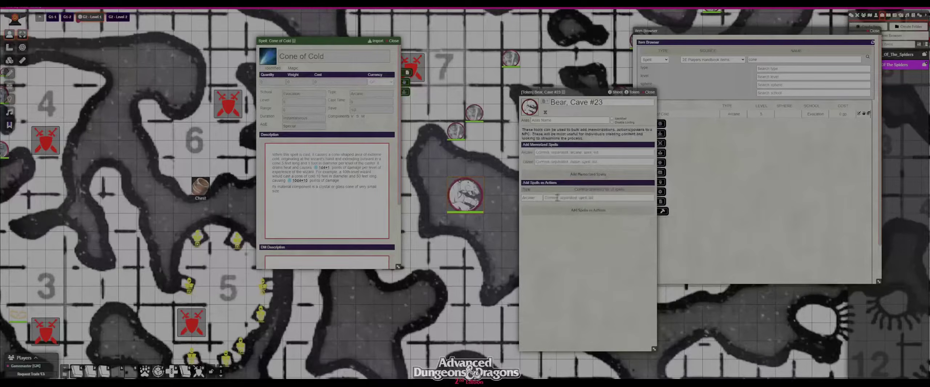
left_click(873, 30)
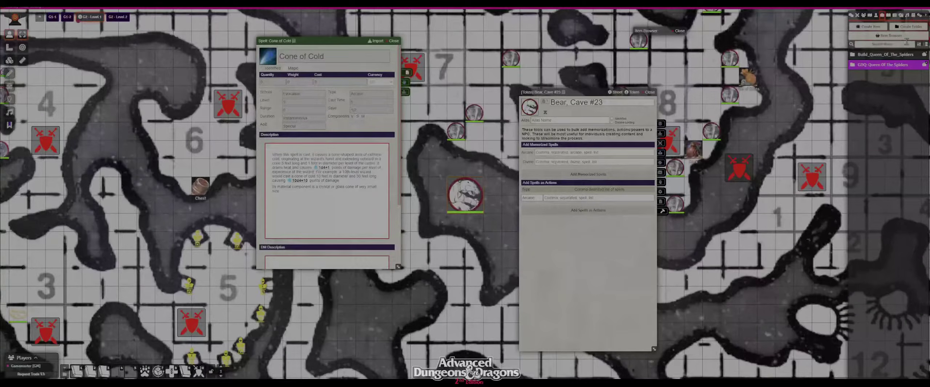
Step: Create a new spell item named acidbreath
left_click(869, 27)
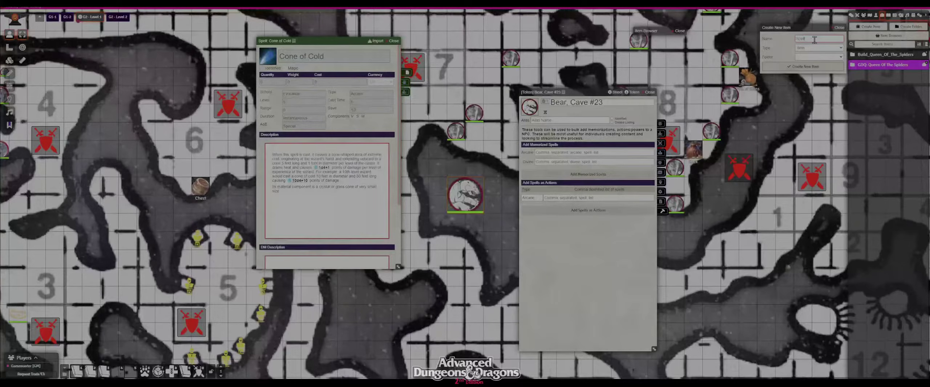
key("BackSpace")
key("BackSpace")
key("BackSpace")
key("BackSpace")
key("BackSpace")
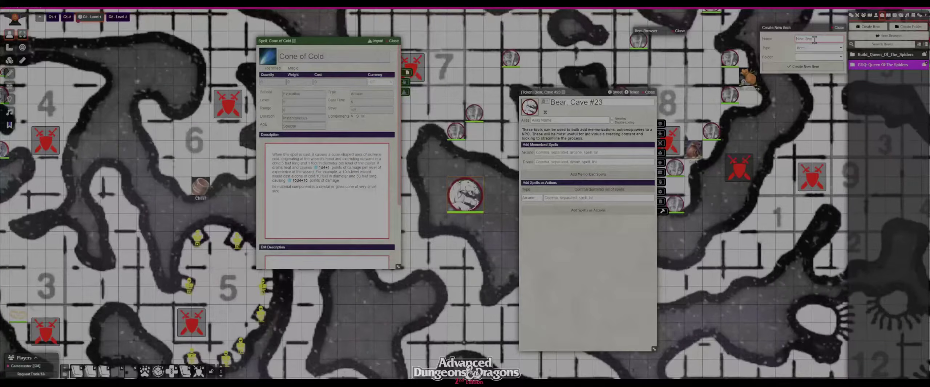
type("asfasf")
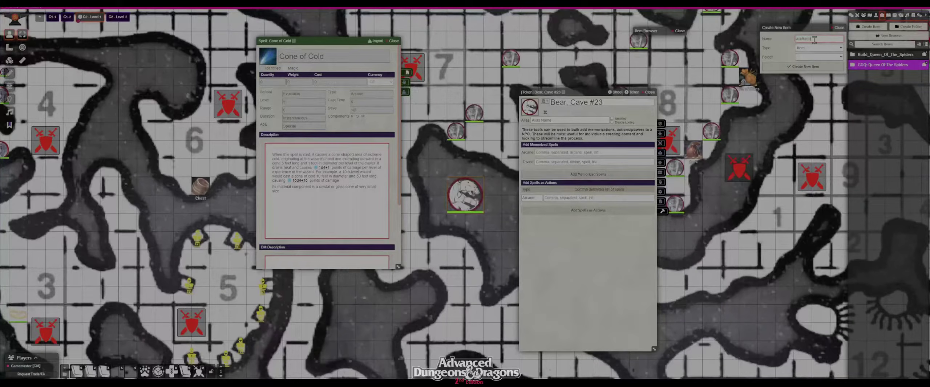
type("th")
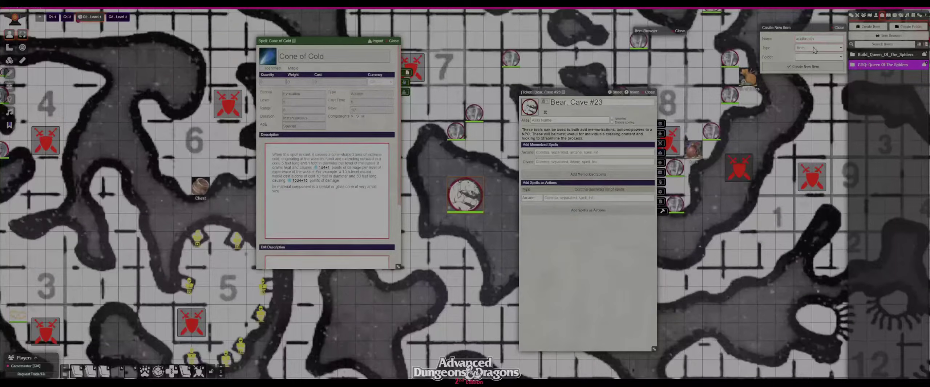
left_click(814, 48)
left_click(817, 115)
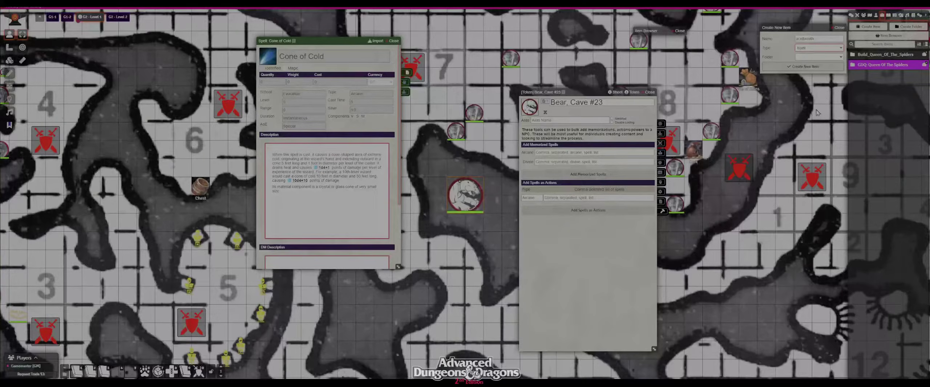
left_click(805, 67)
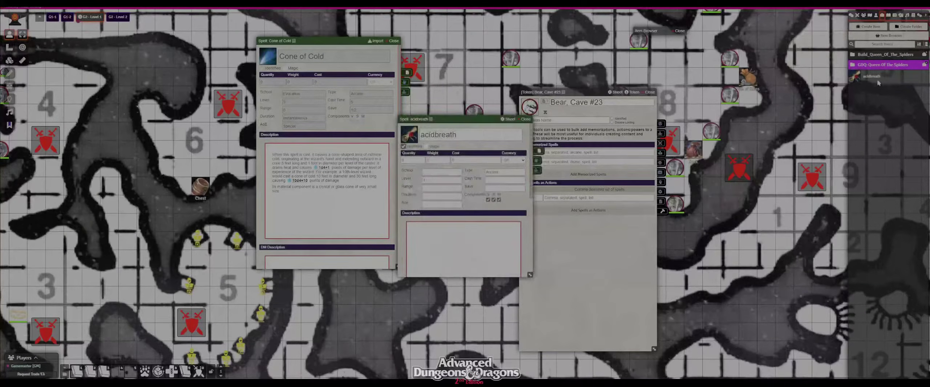
Step: Place the acidbreath sheet beside the bear's sheet and give the spell a green streaked image from the acid magic icons
left_click_drag(436, 119, 728, 83)
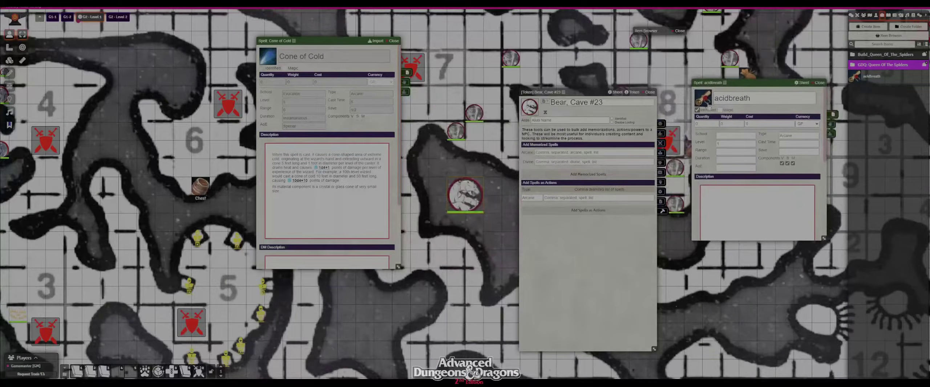
left_click(702, 98)
left_click(700, 111)
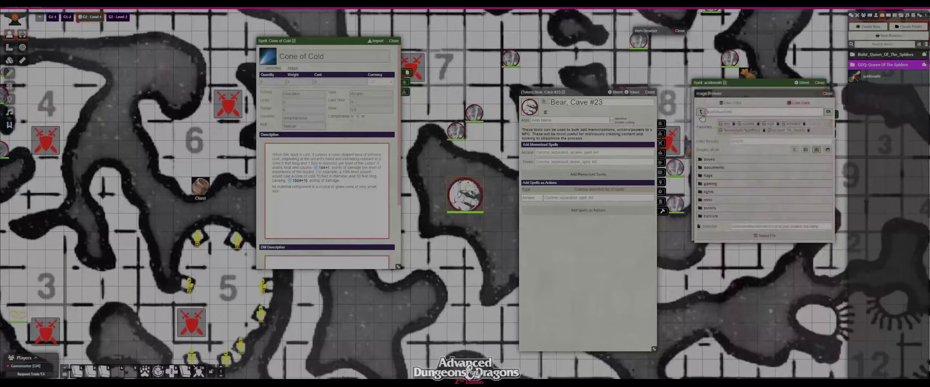
left_click(700, 112)
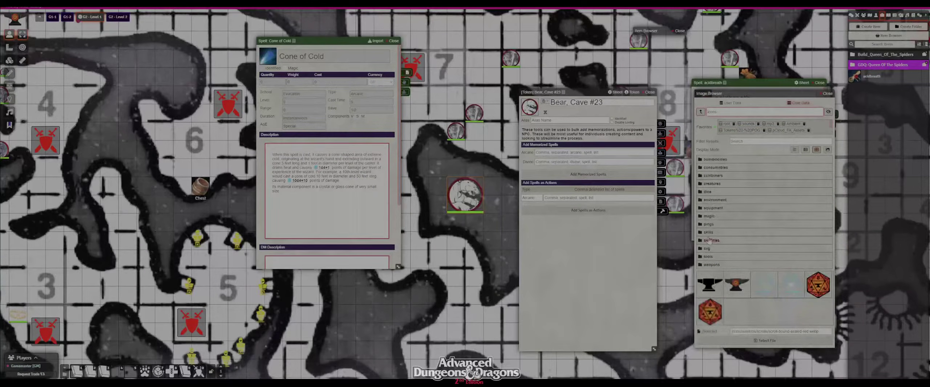
left_click(708, 215)
left_click(710, 162)
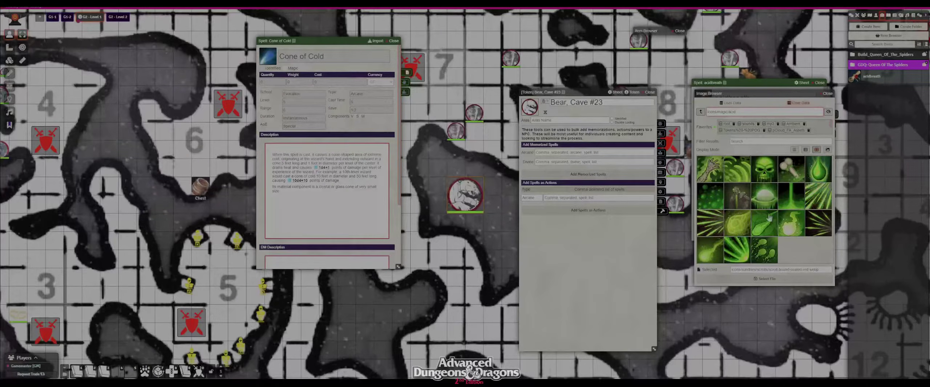
left_click(737, 250)
left_click(766, 278)
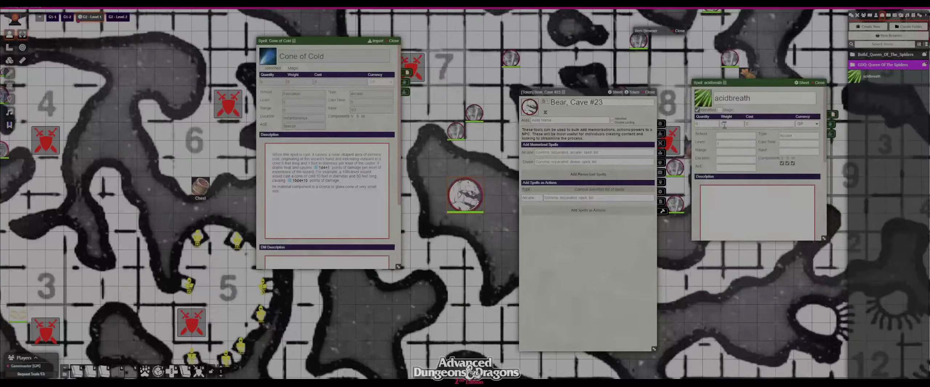
Step: Add a new action to the acidbreath spell and open its cast entry for editing in a window beside the sheet
left_click(831, 135)
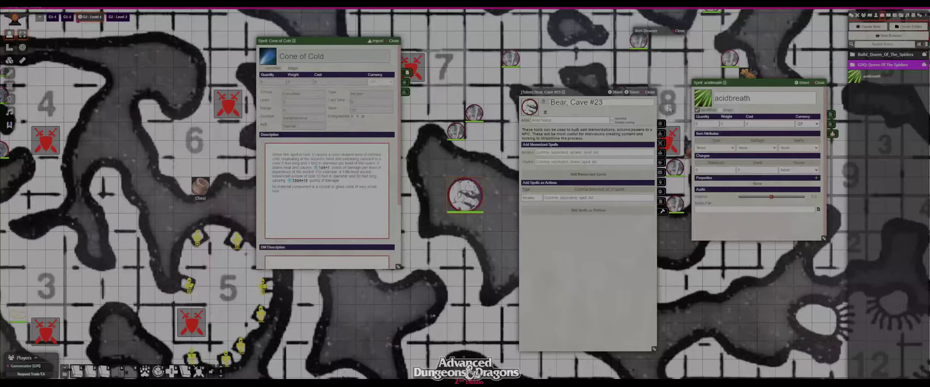
left_click(832, 125)
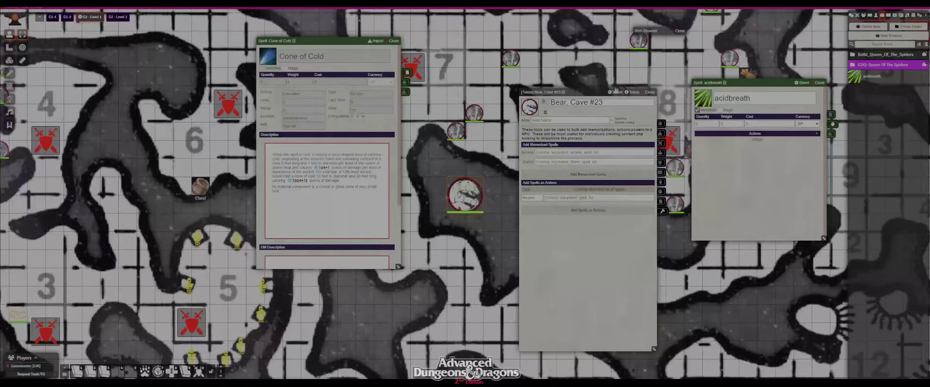
left_click_drag(619, 91, 537, 40)
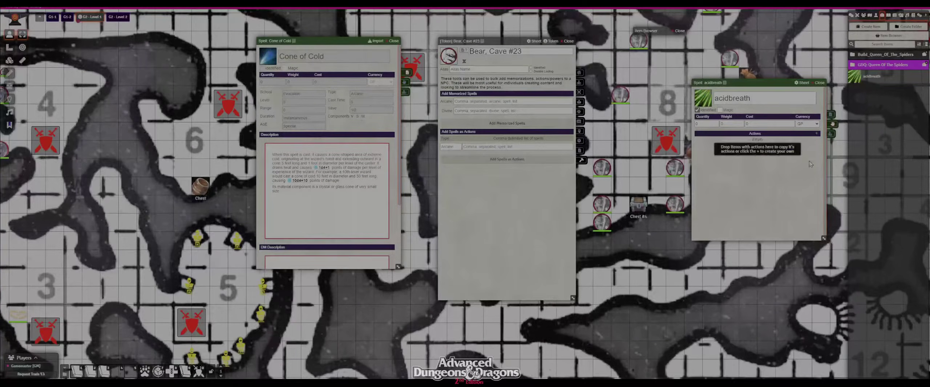
left_click(816, 133)
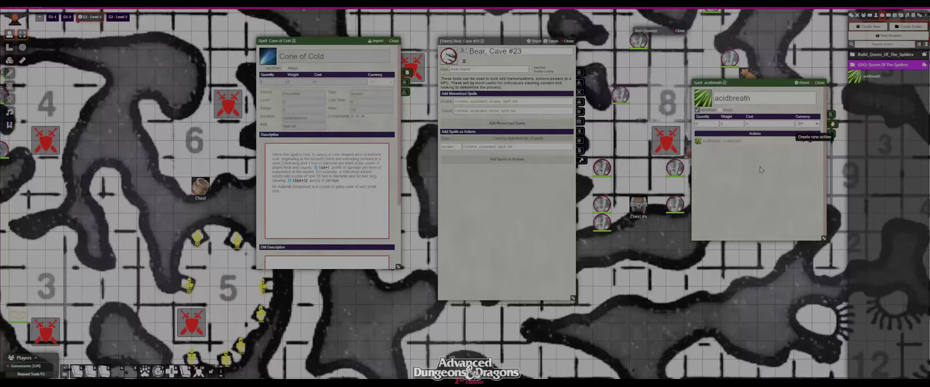
left_click(803, 142)
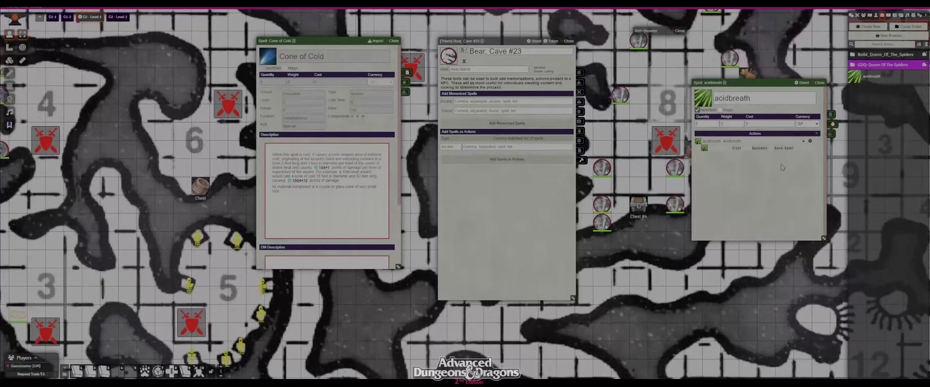
left_click(809, 141)
left_click_drag(541, 164, 689, 225)
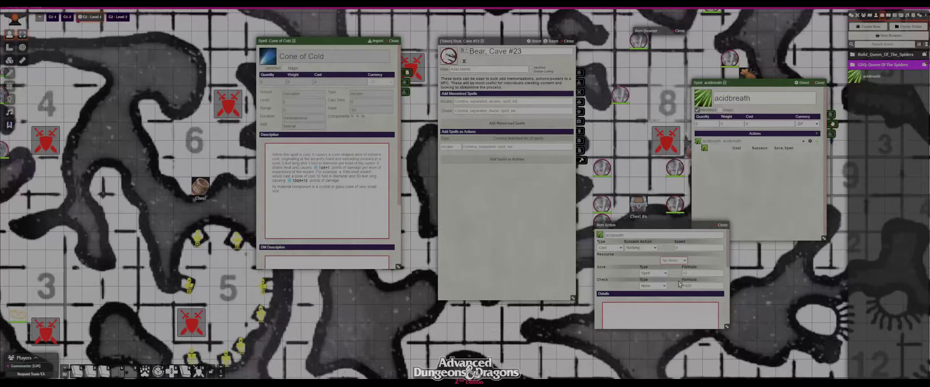
Step: Set the acidbreath cast to charged daily use with a maximum number of uses, a breath save, and half damage on success
left_click(672, 260)
left_click(668, 266)
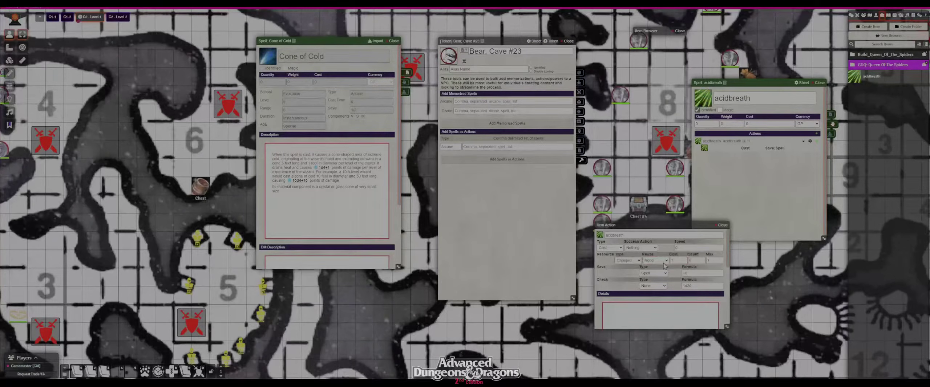
left_click(663, 273)
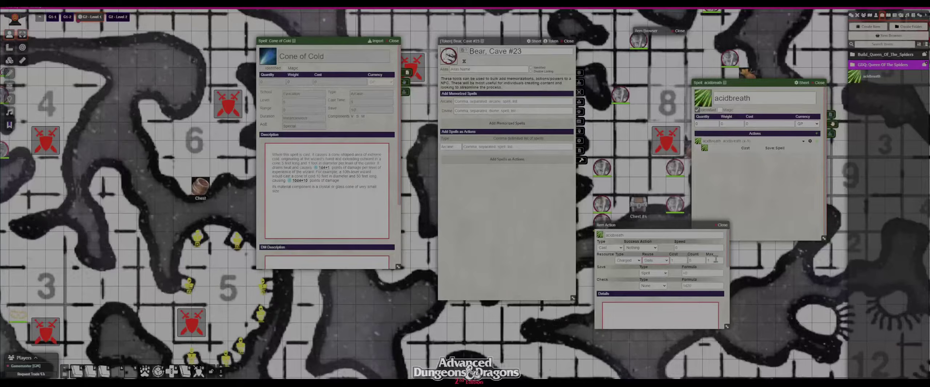
left_click_drag(712, 260, 692, 260)
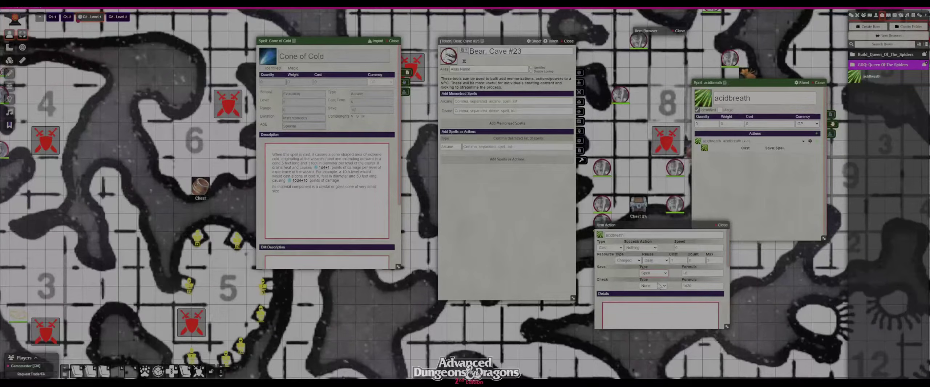
left_click(654, 296)
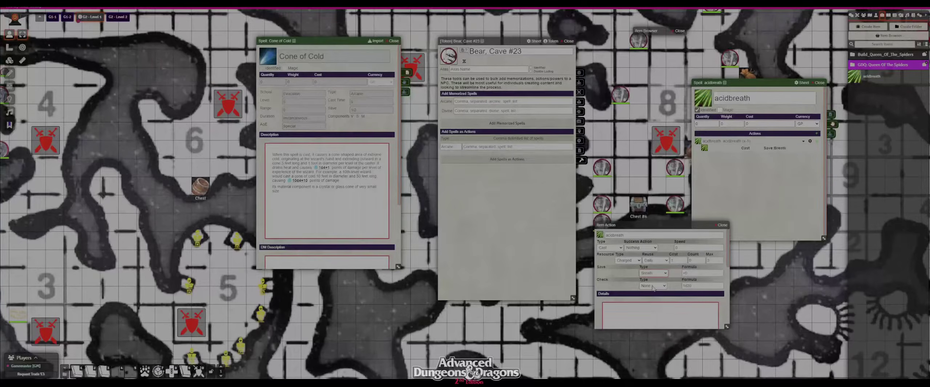
left_click(640, 258)
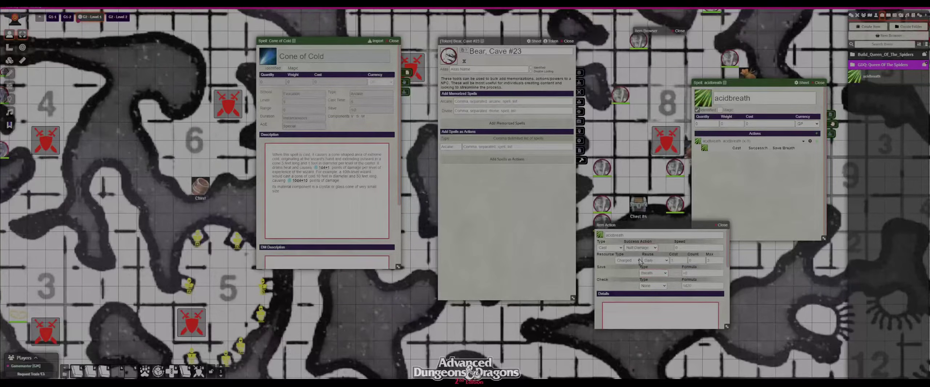
left_click_drag(669, 228, 664, 152)
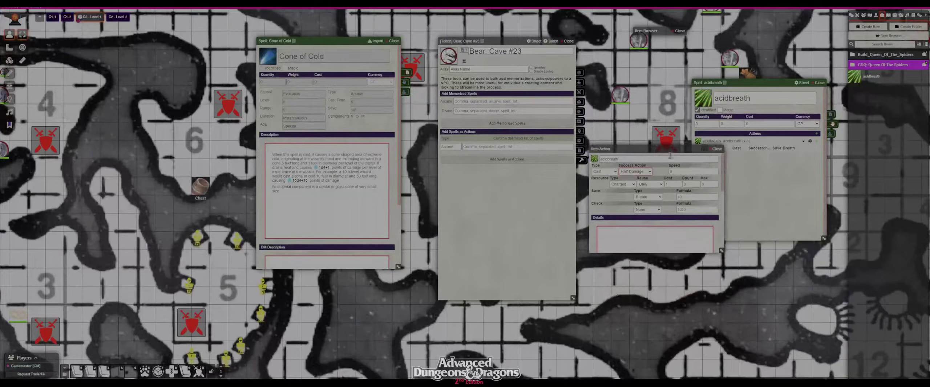
Step: Turn the acidbreath action's second entry into a damage entry with a damage formula and the acid damage type
left_click(717, 149)
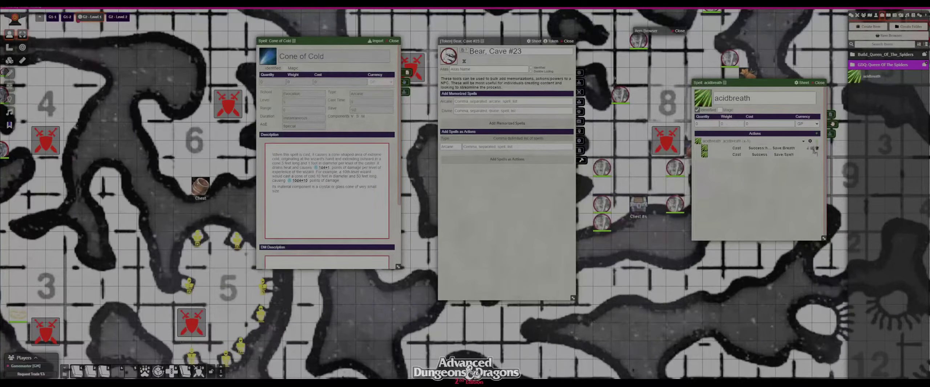
left_click(814, 154)
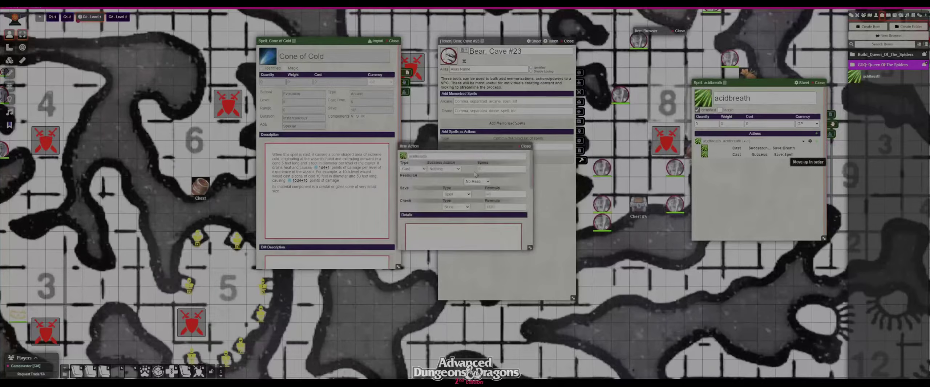
left_click_drag(454, 146, 639, 189)
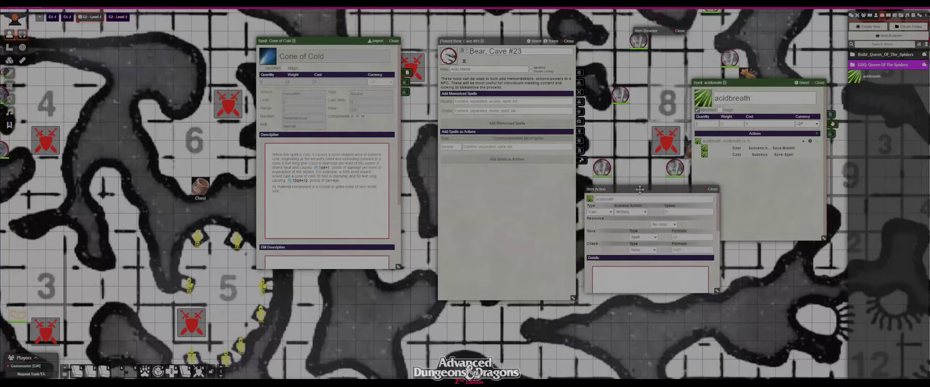
left_click(600, 228)
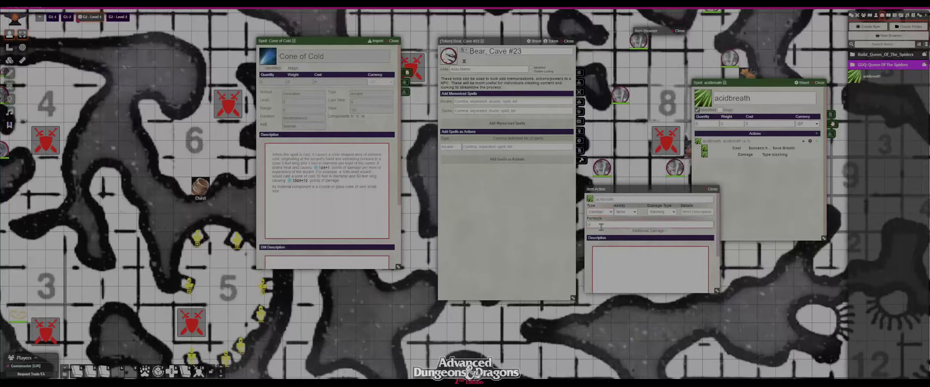
left_click(660, 212)
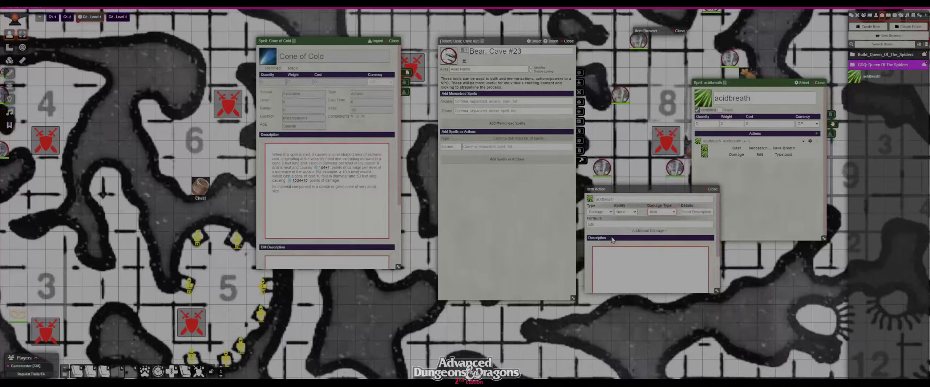
left_click(712, 189)
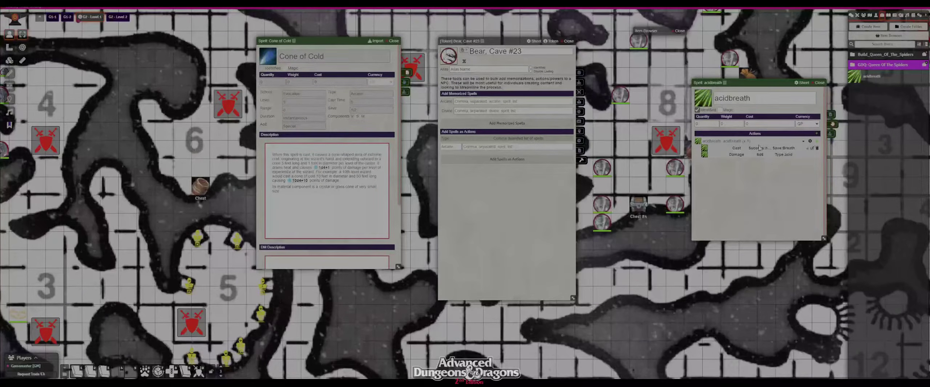
Step: Set the acidbreath spell's type to dragonbreath in its spell details
left_click(803, 144)
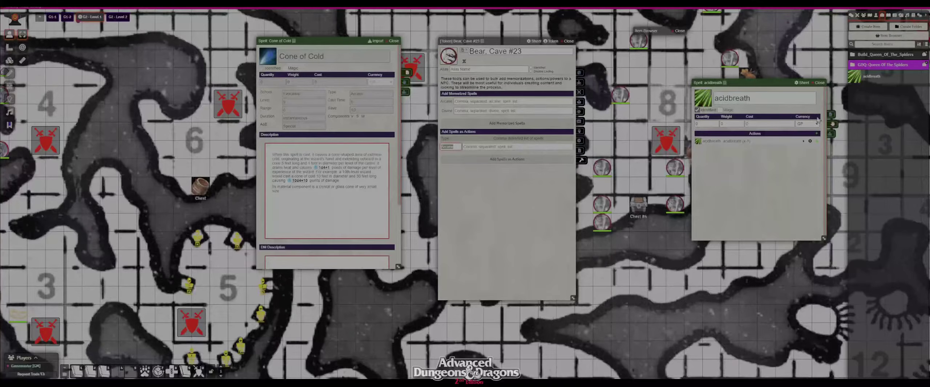
left_click(831, 115)
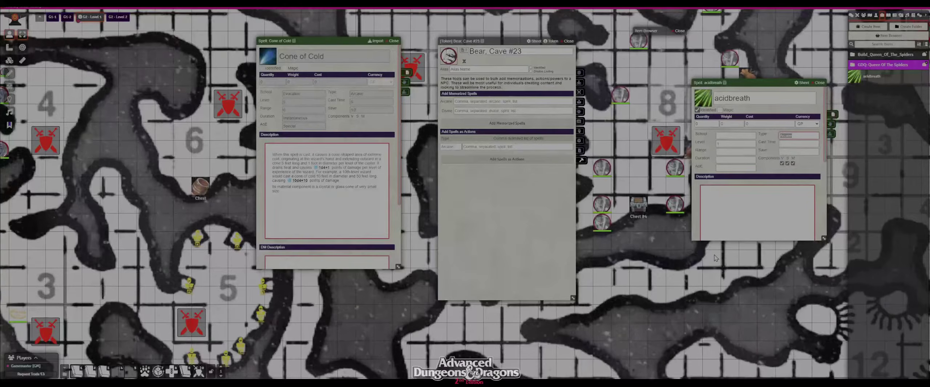
type("power")
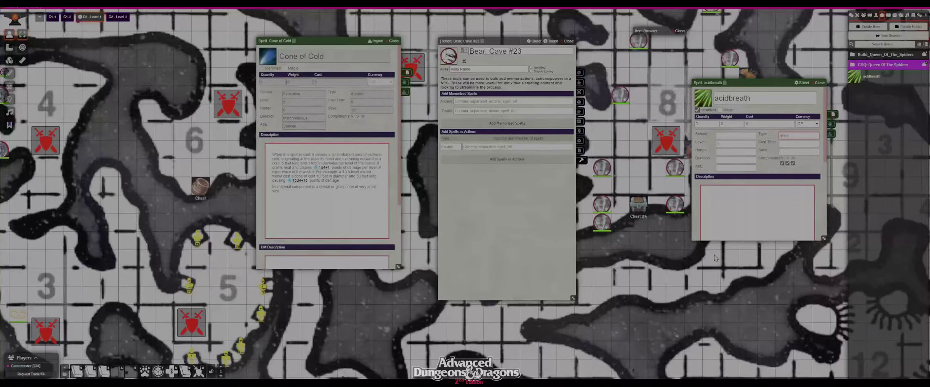
key("BackSpace")
key("BackSpace")
type("agonbreath")
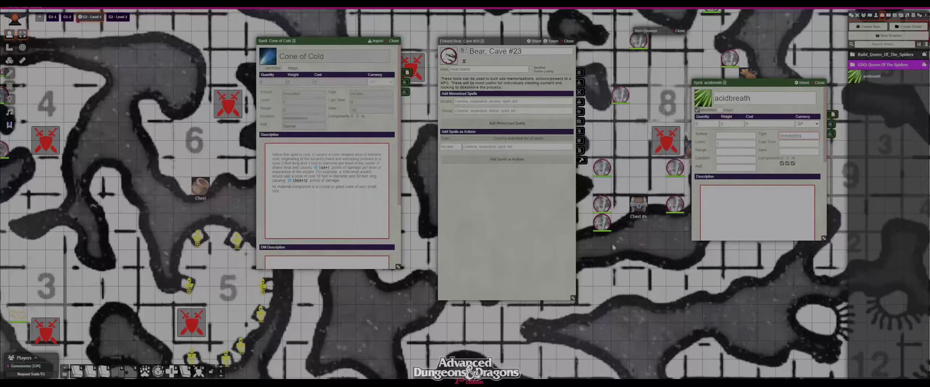
Step: Bulk-add acidbreath to the cave bear as an action, using dragonbreath as the spell type
left_click(448, 147)
left_click(462, 190)
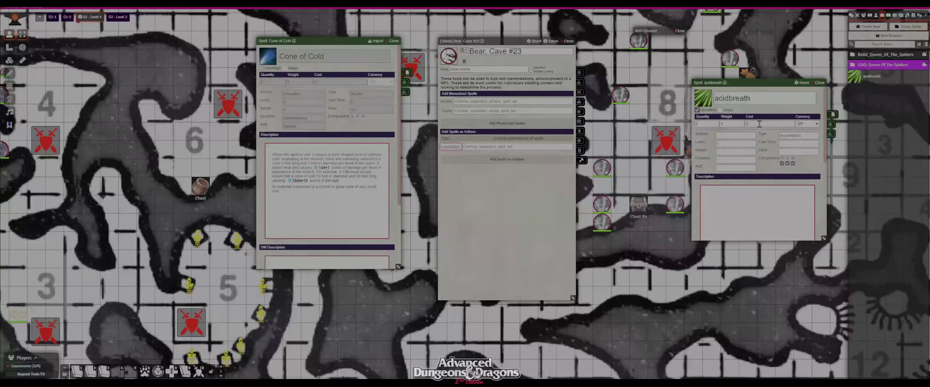
left_click_drag(809, 135, 776, 135)
double_click(453, 147)
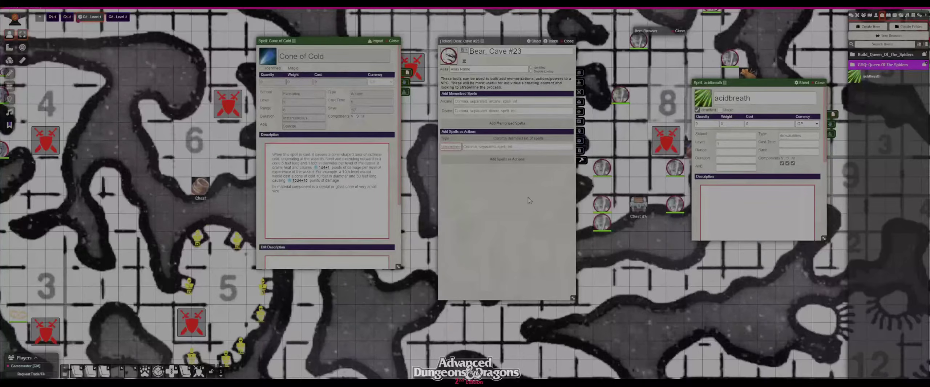
left_click(516, 146)
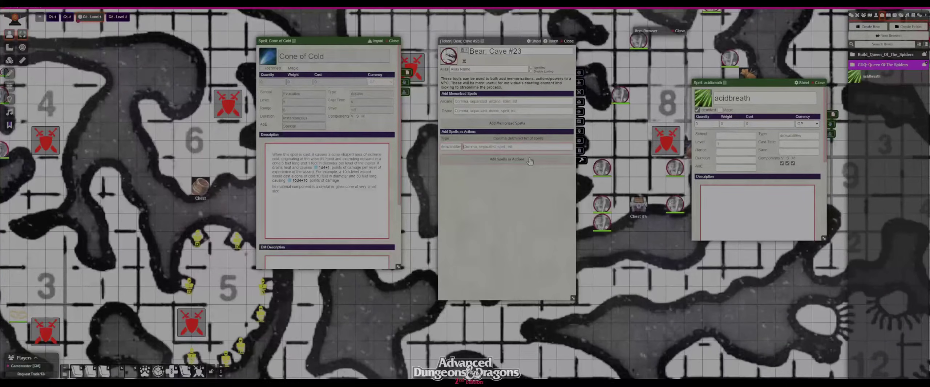
type("ac")
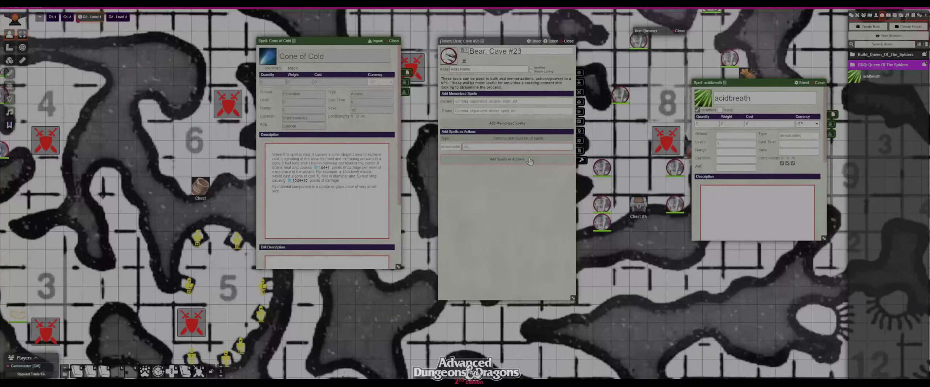
left_click(530, 161)
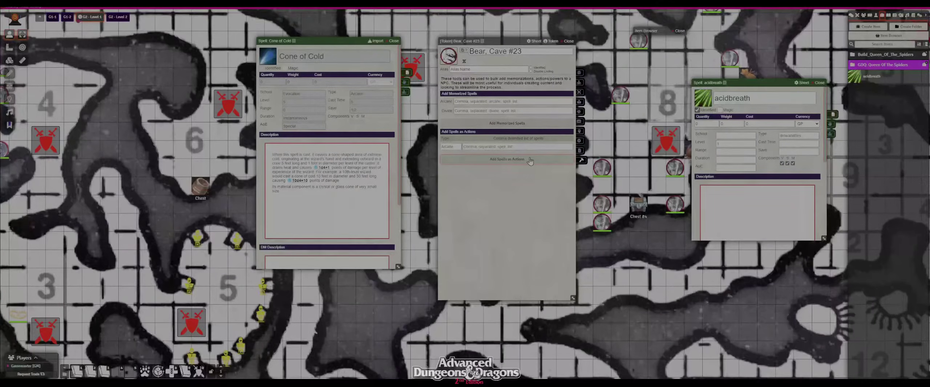
Step: Check the acidbreath entry among the bear's combat actions and its roll options, and return to the bulk spell tools
left_click(580, 94)
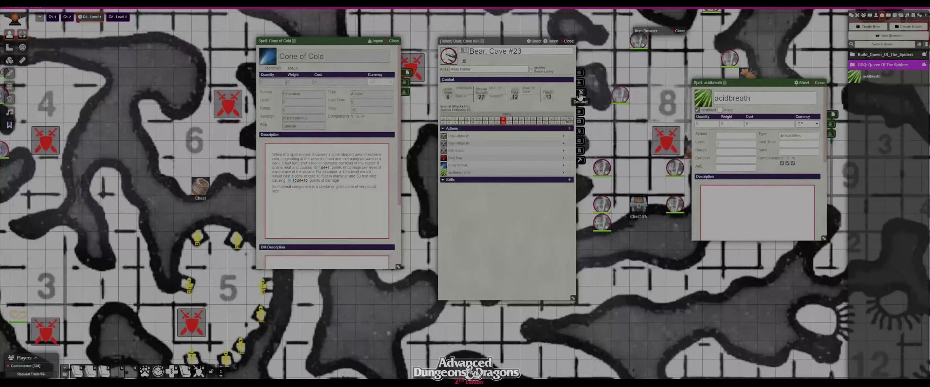
left_click(466, 174)
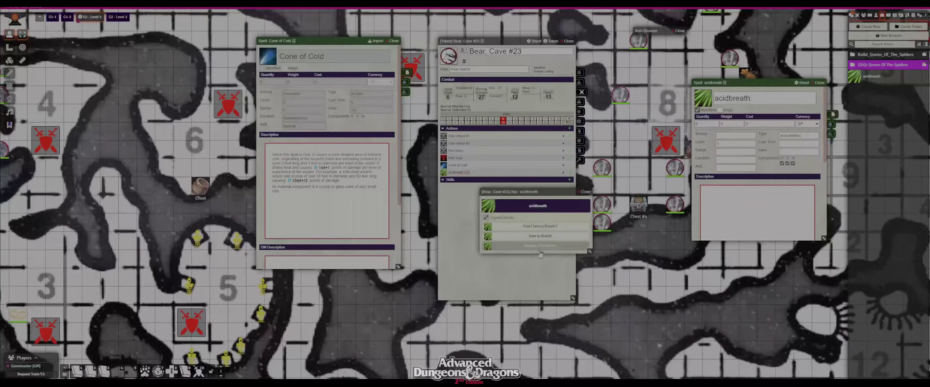
left_click(584, 191)
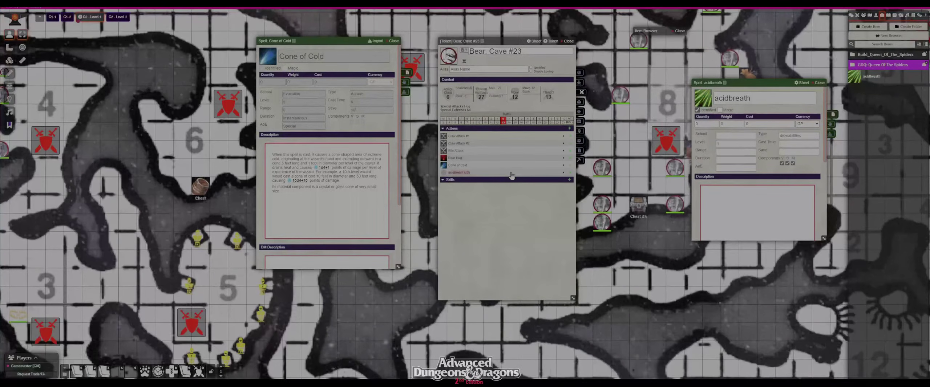
left_click(580, 161)
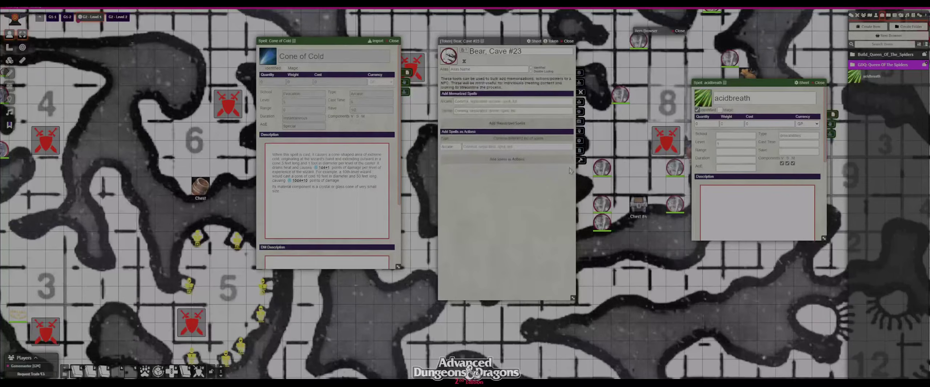